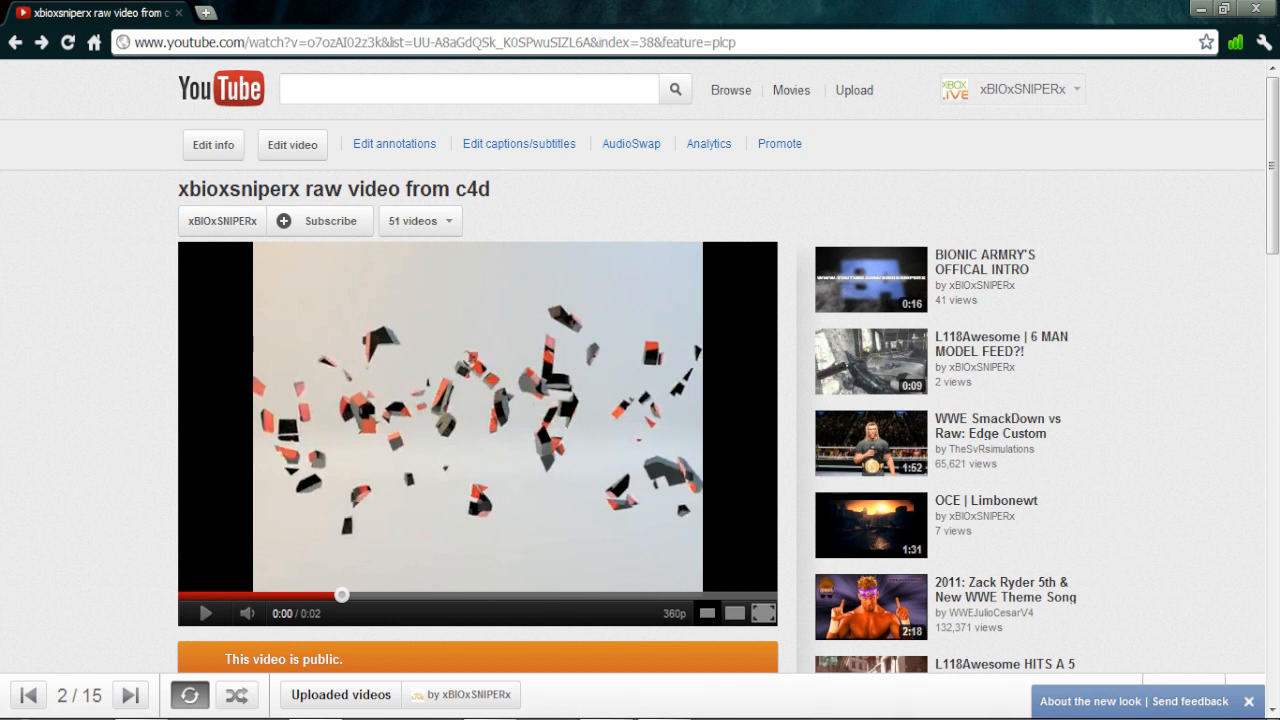
Play the raw exploding-text sample video on the YouTube page and switch to CINEMA 4D.
key("alt+Tab")
left_click(335, 475)
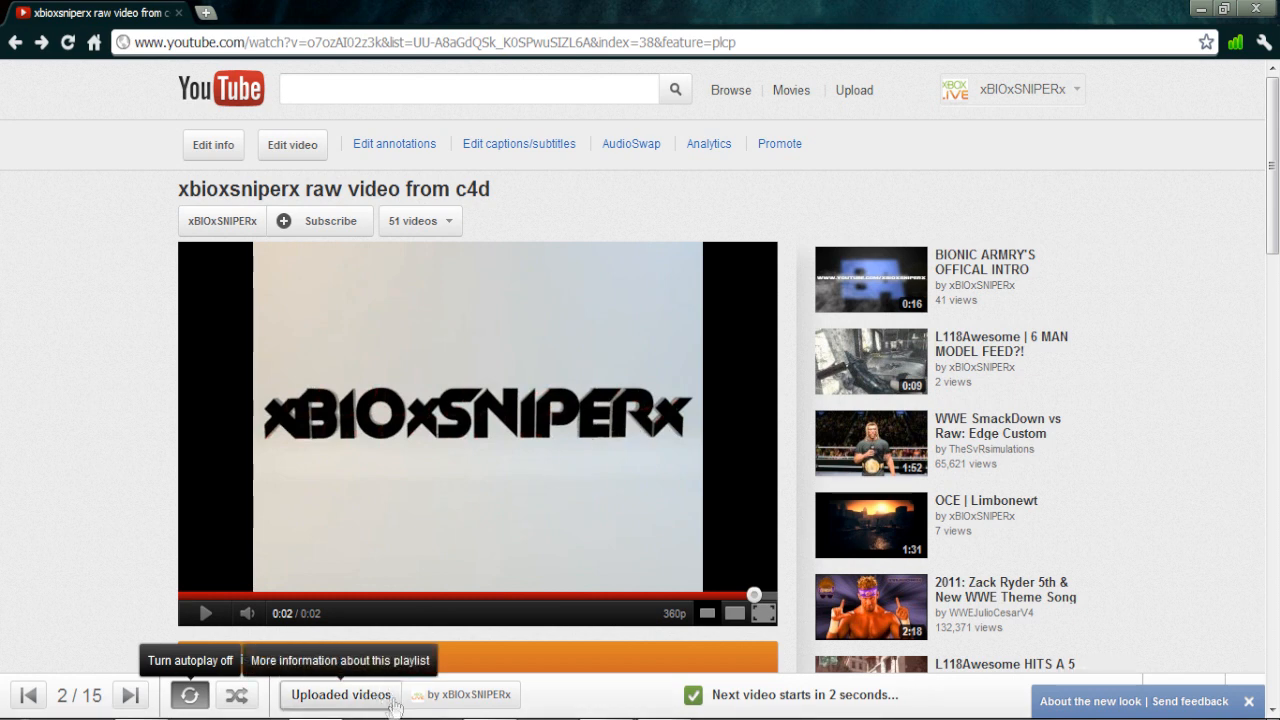
left_click(1012, 92)
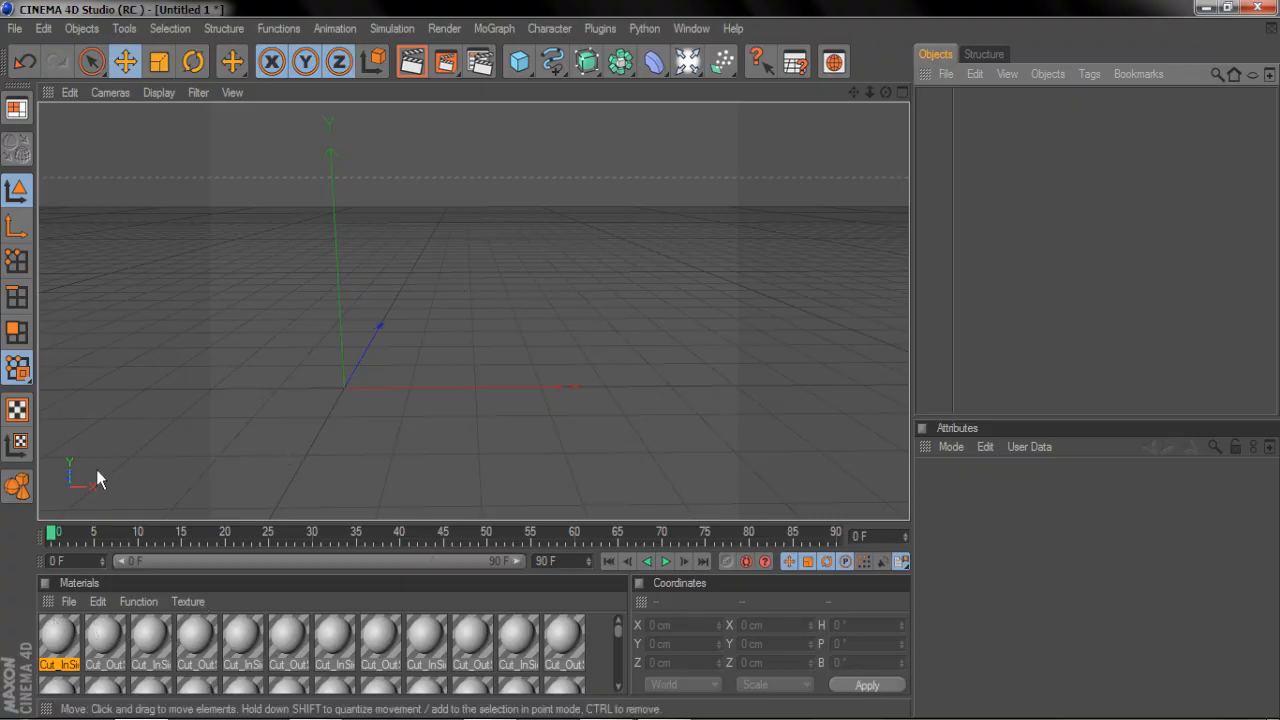
Create a new empty project and add a MoText object to it.
key("ctrl+n")
left_click(494, 28)
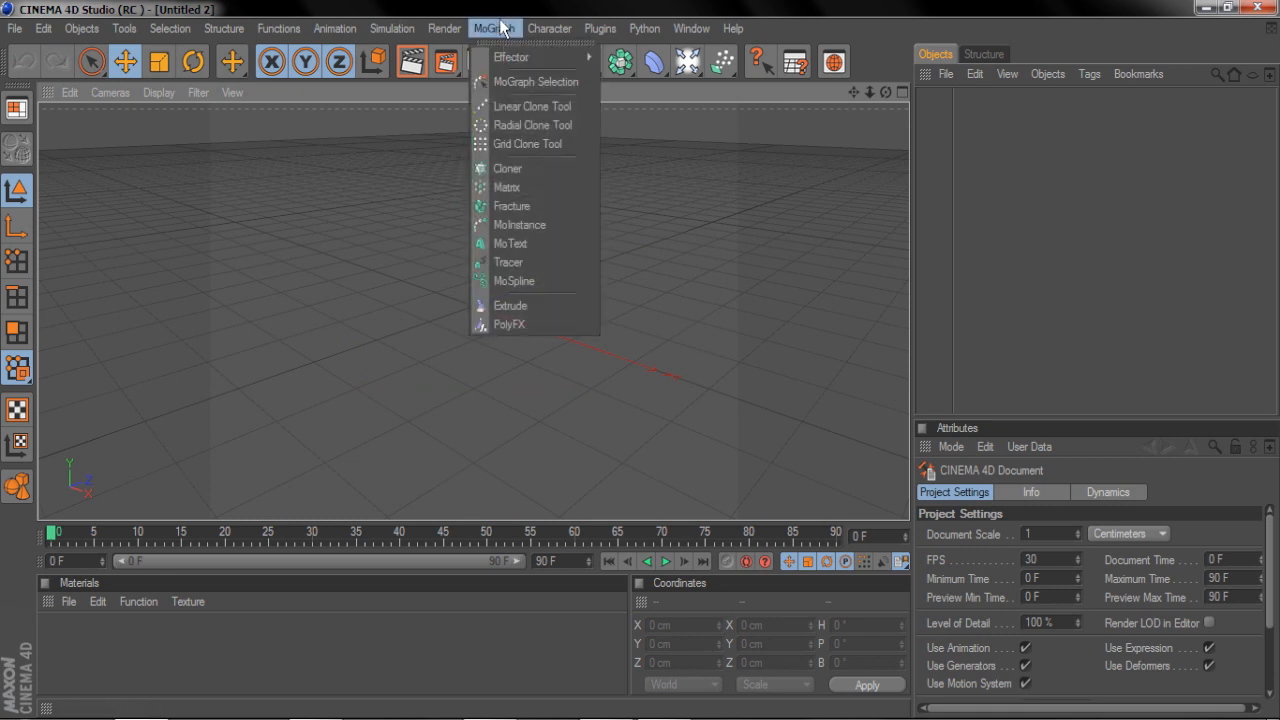
left_click(515, 244)
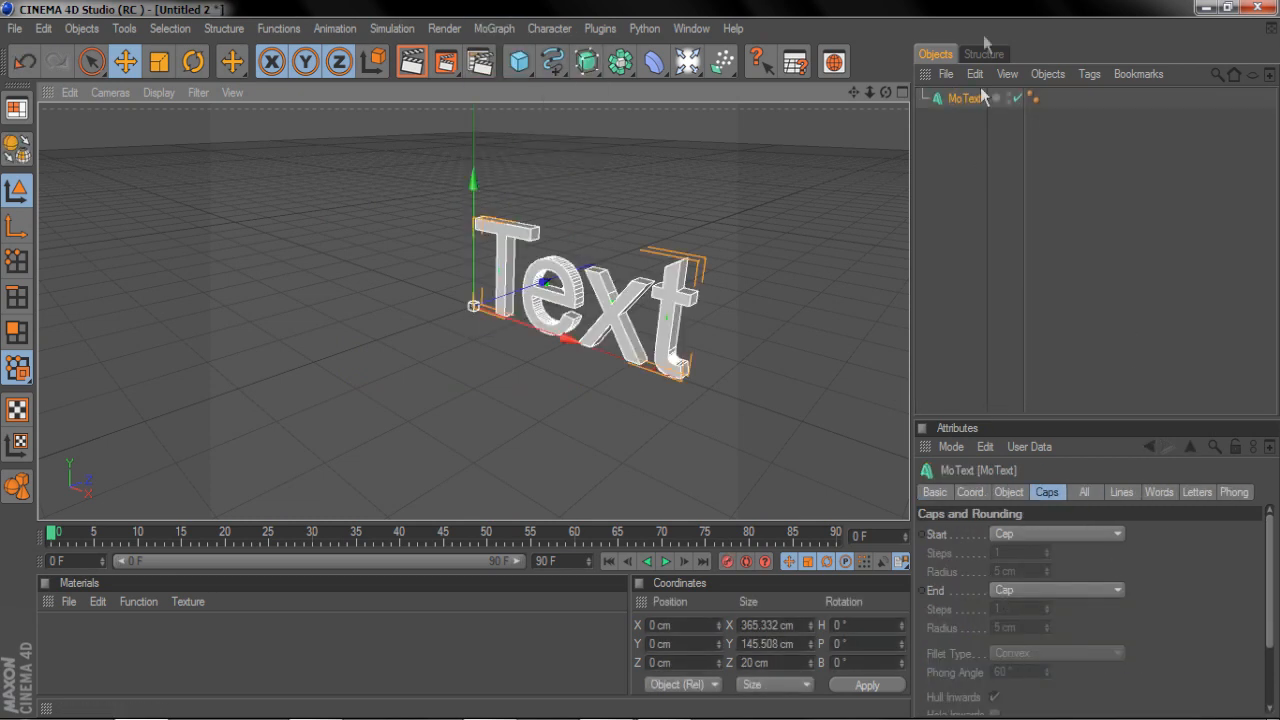
Change the MoText wording to BION and set its depth to 100.
left_click(1006, 491)
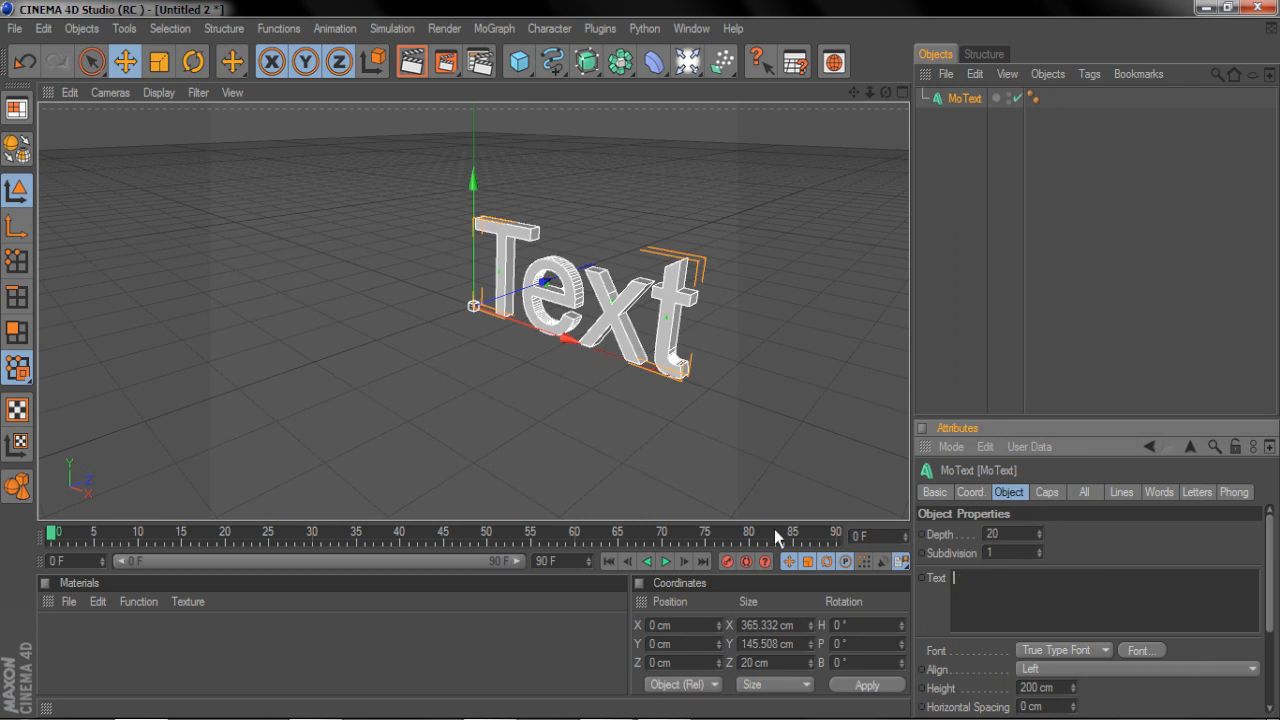
type("ION")
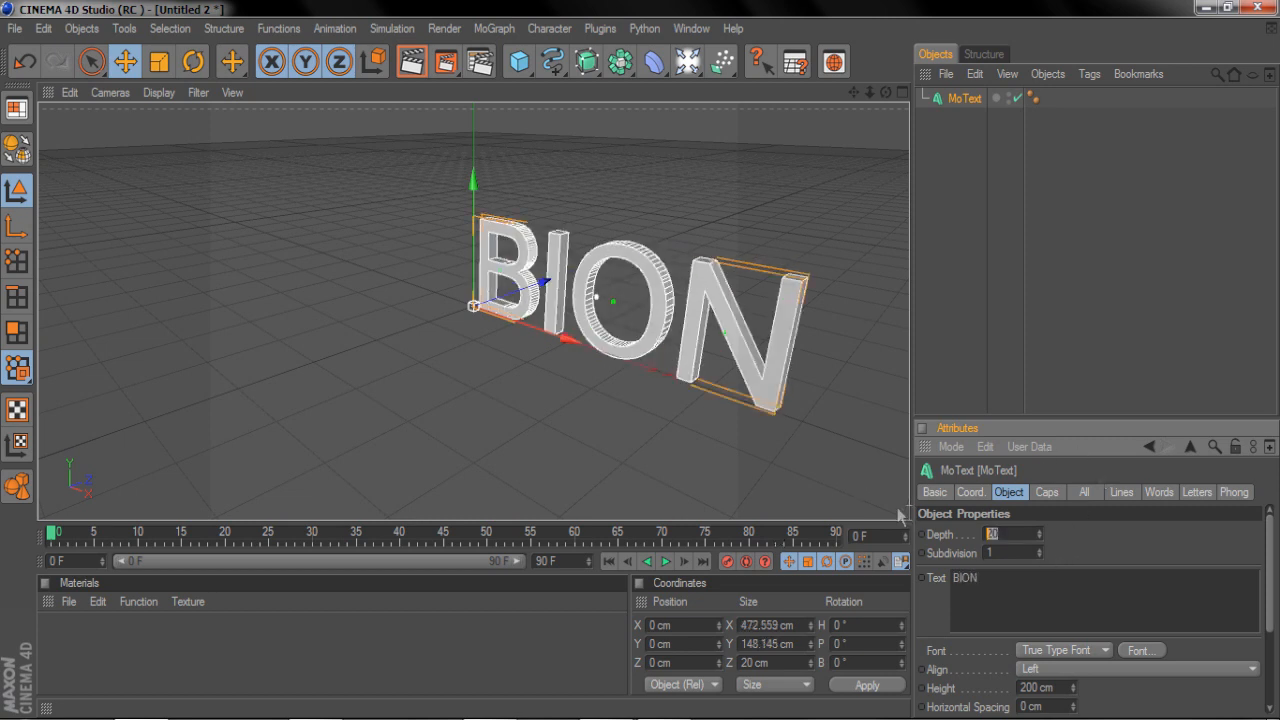
type("100")
key("Return")
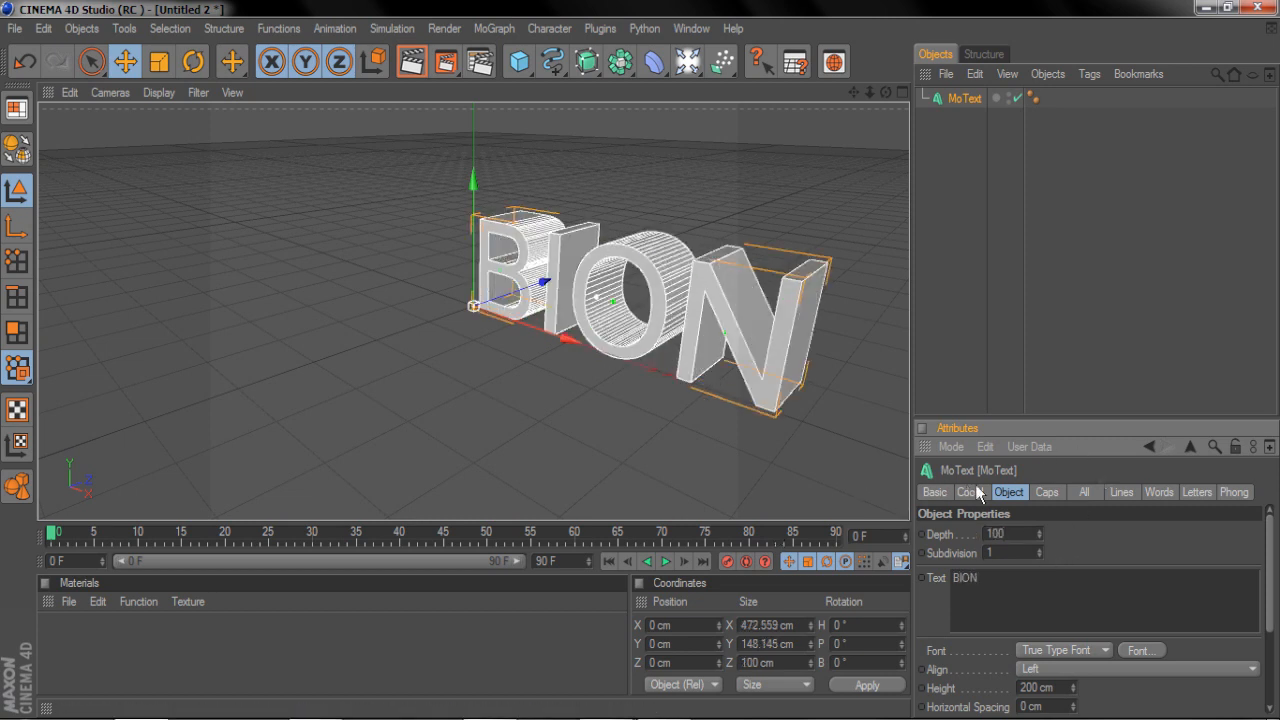
Set the MoText subdivision to 2 and change its font to Ash in Regular style.
left_click(1038, 549)
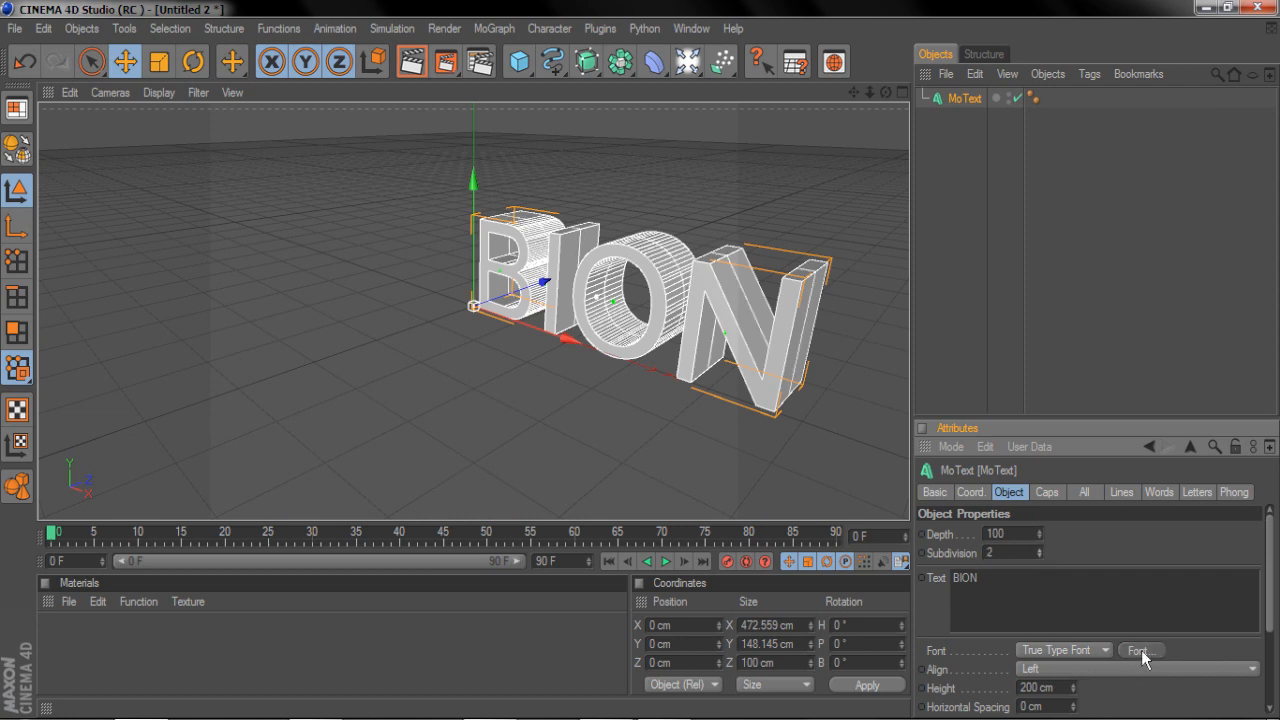
left_click(1141, 650)
type("Ash")
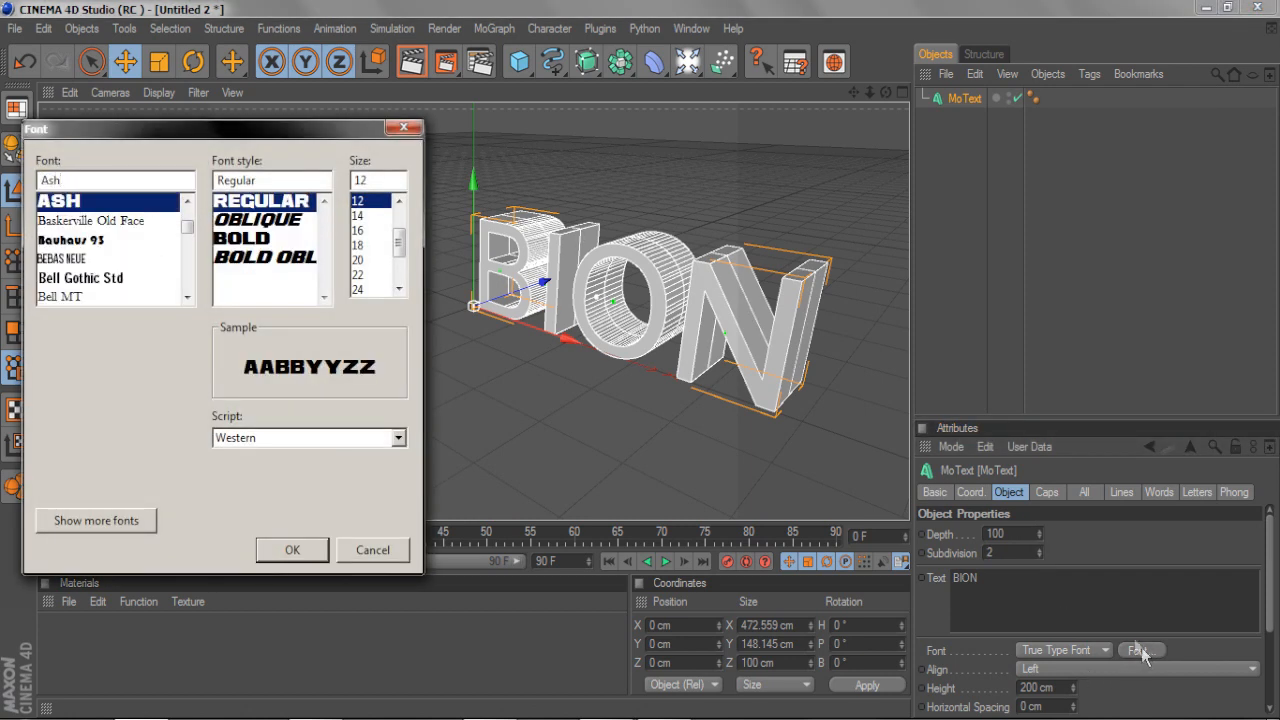
left_click(291, 549)
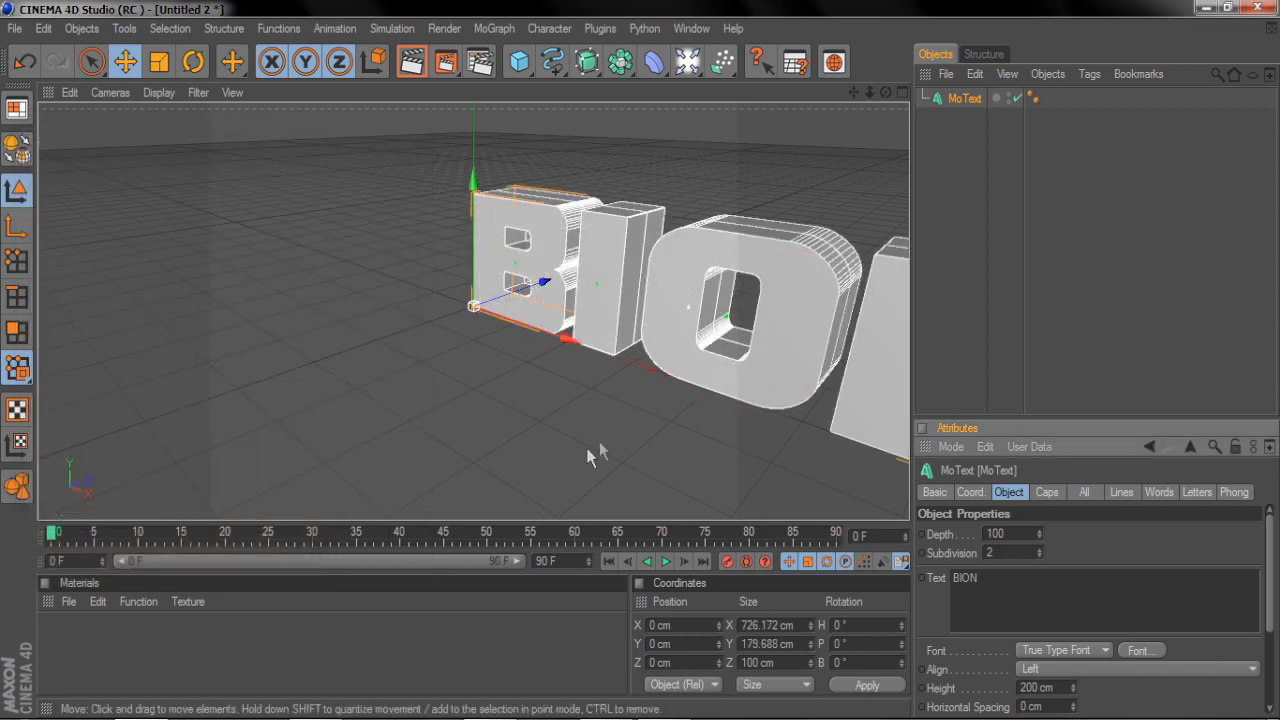
Set the MoText alignment to Middle so the word is centred on its axis.
left_click(1022, 668)
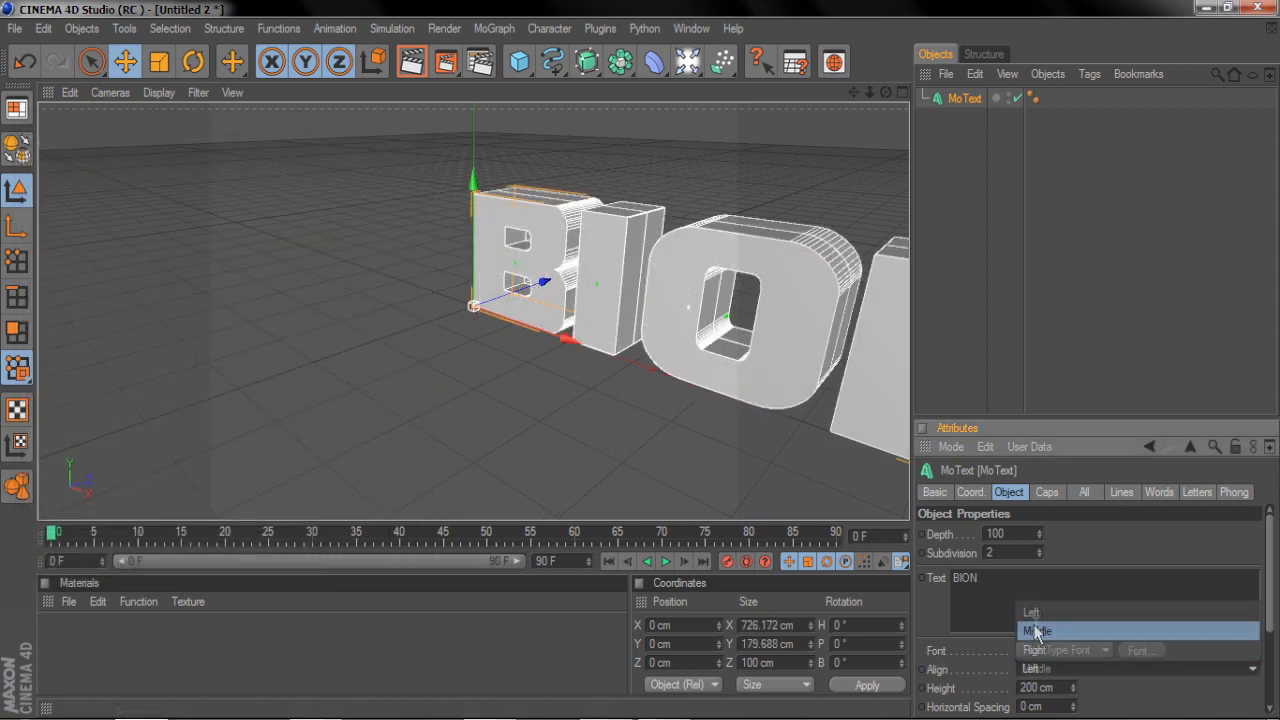
left_click(1037, 631)
left_click(686, 128)
left_click_drag(885, 92, 859, 169)
left_click(964, 98)
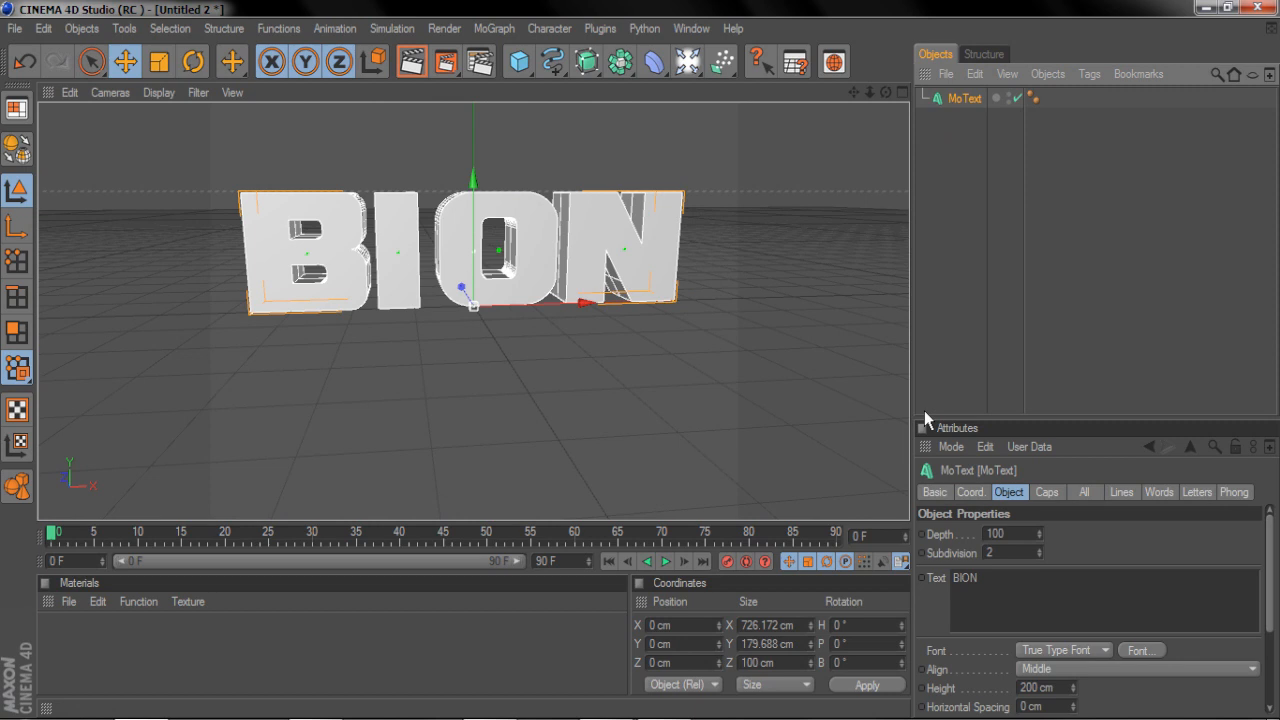
Review the MoText object's remaining object, caps, all, lines and words settings.
scroll(1130, 578, "down", 3)
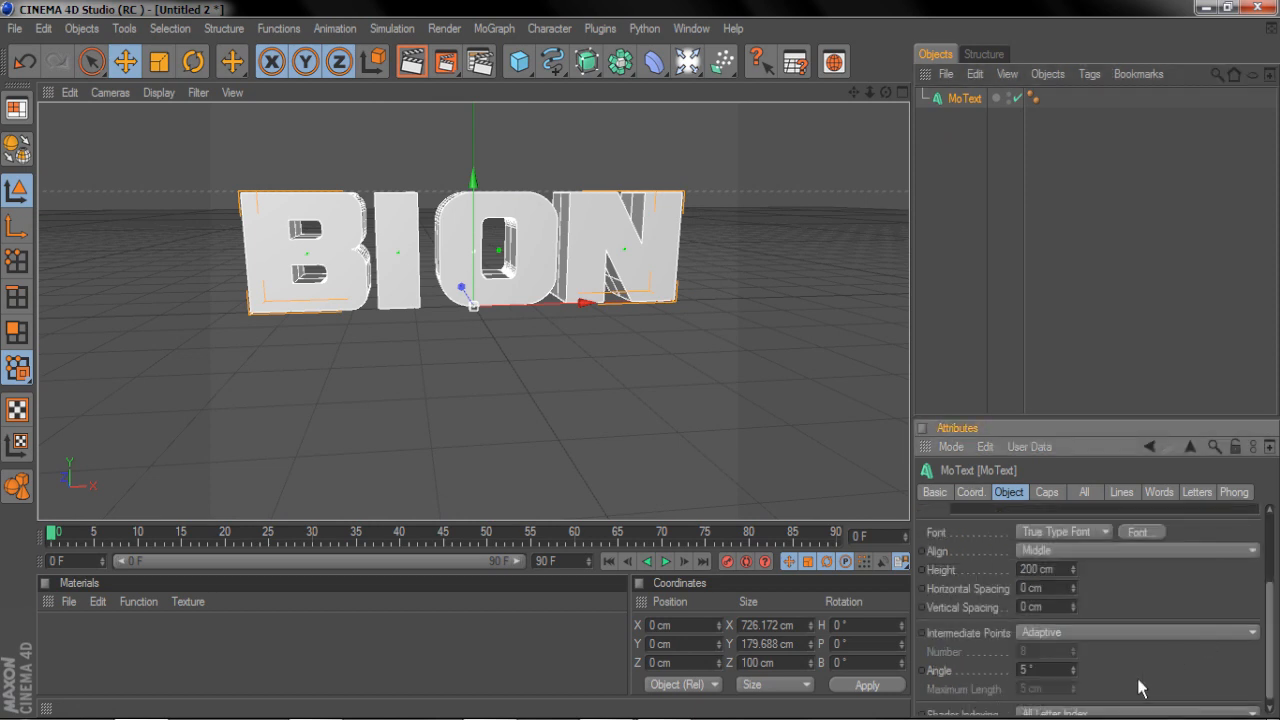
scroll(1117, 690, "up", 3)
left_click(1047, 492)
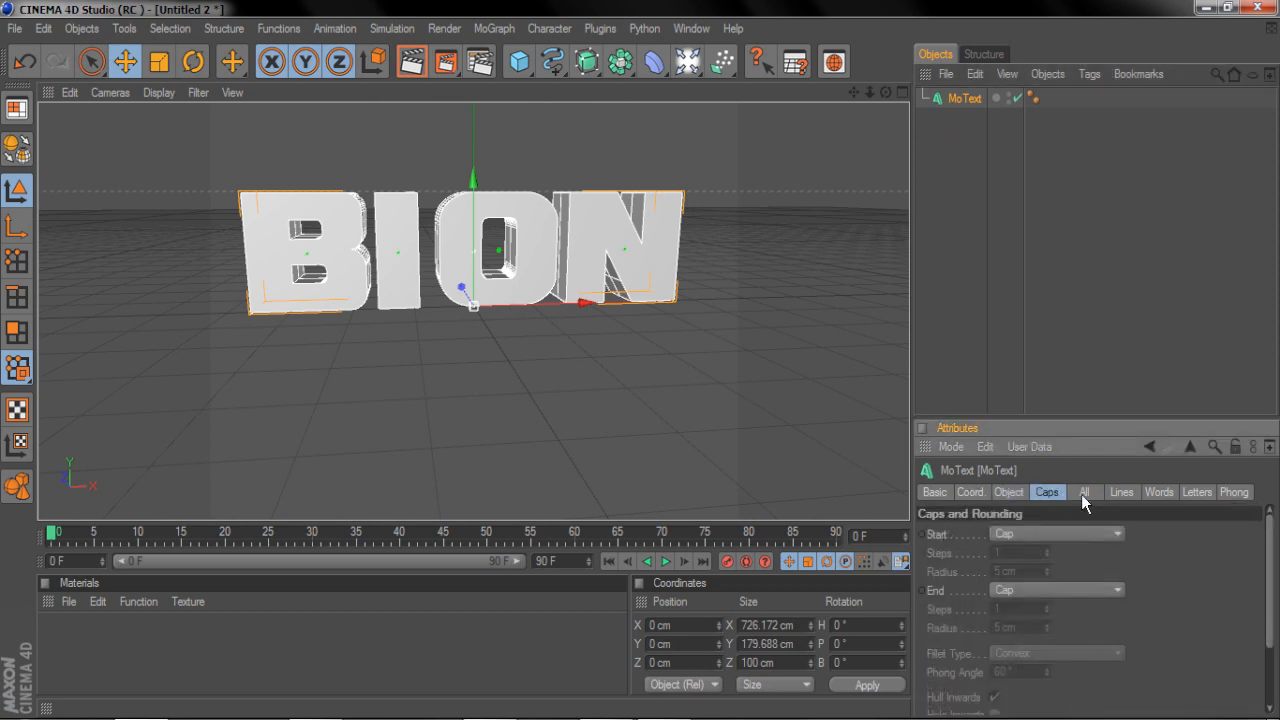
left_click(1084, 493)
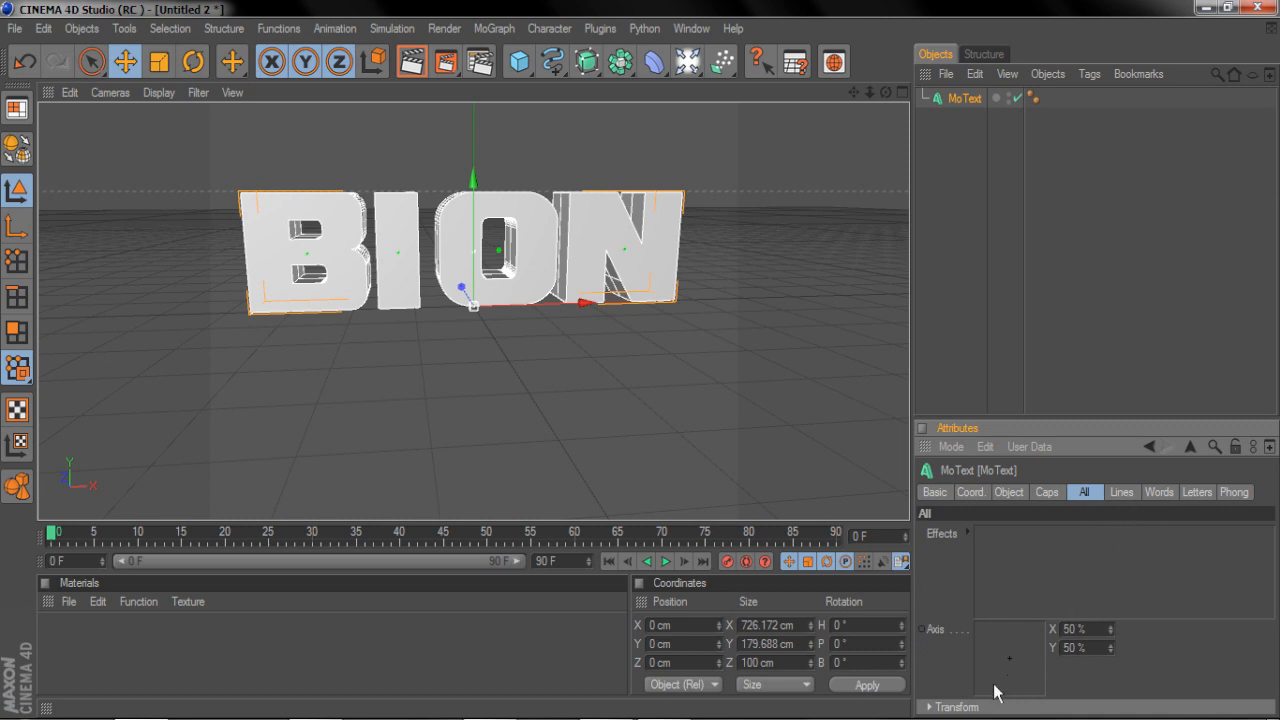
key("ctrl+z")
left_click(1122, 493)
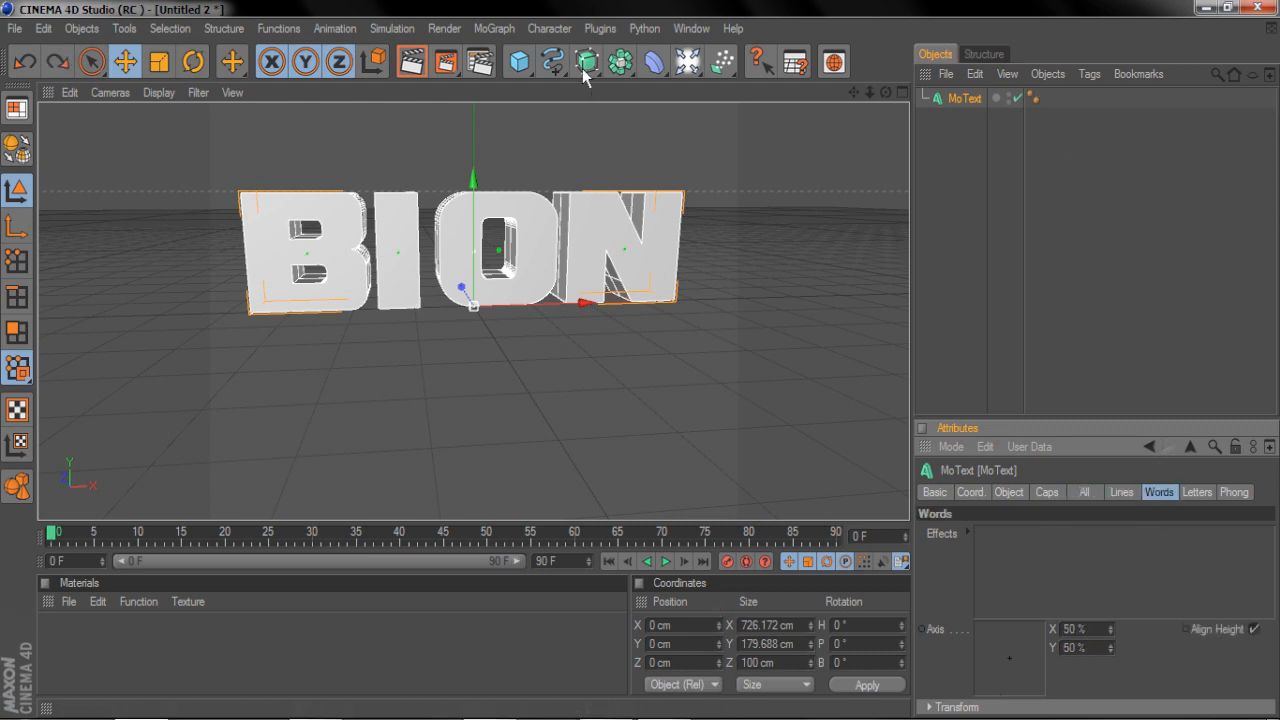
scroll(564, 384, "up", 1)
scroll(558, 363, "down", 2)
scroll(558, 363, "up", 2)
scroll(558, 363, "down", 2)
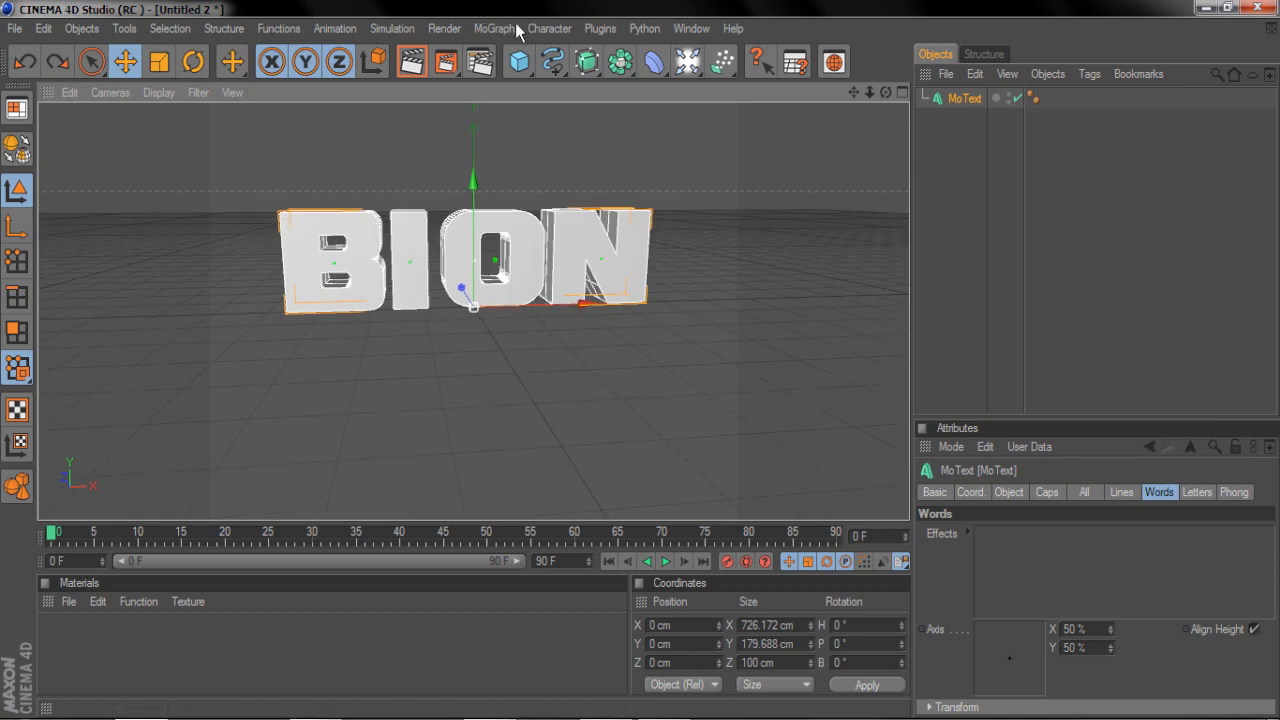
left_click(603, 30)
mouse_move(617, 101)
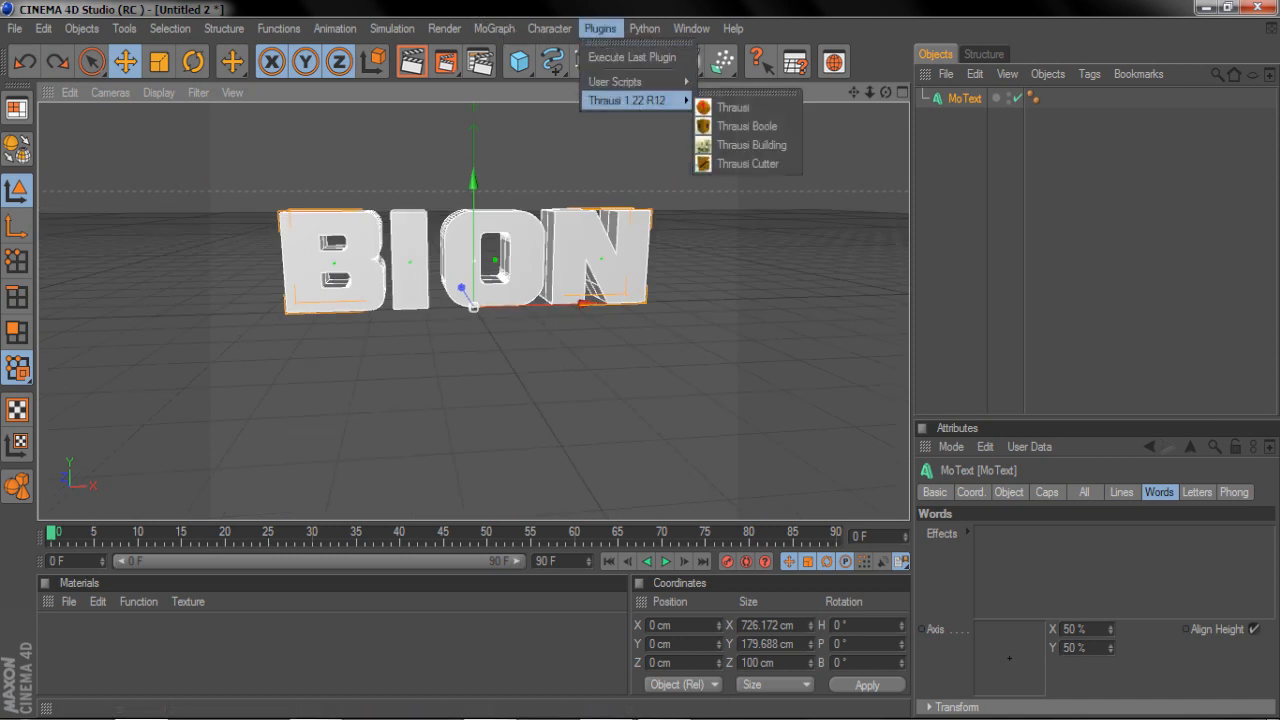
left_click(770, 718)
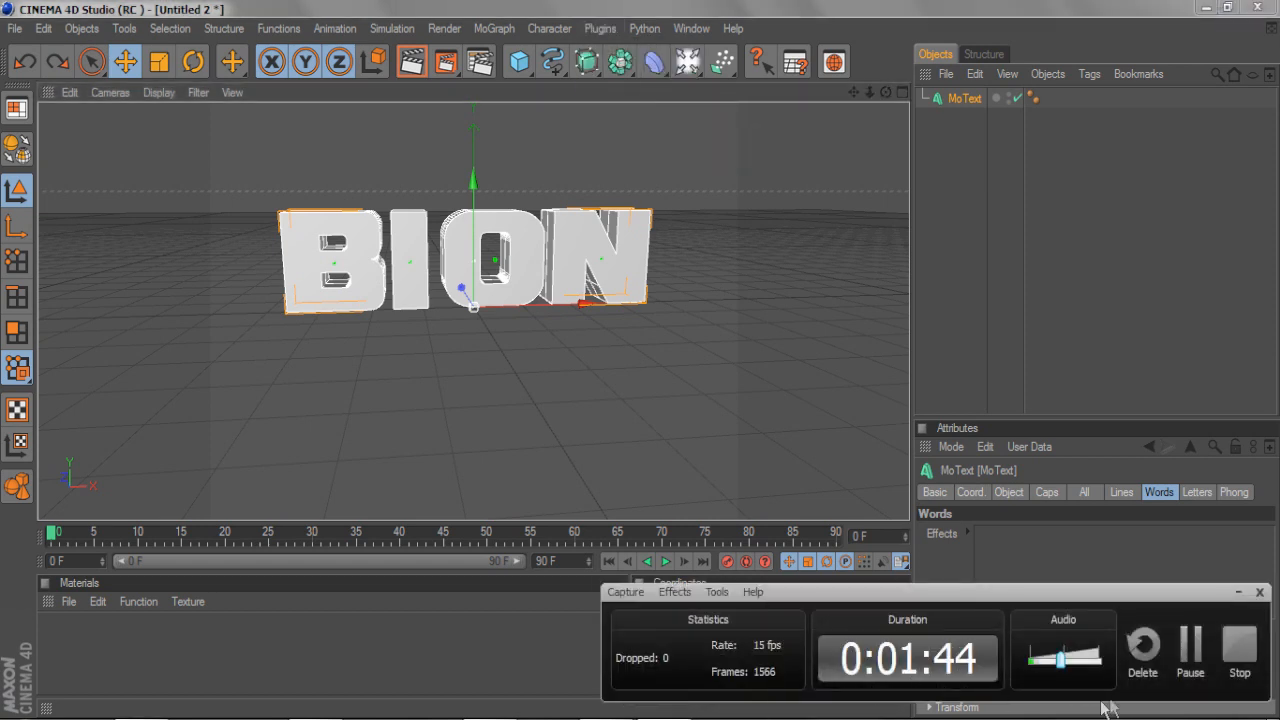
left_click(1208, 657)
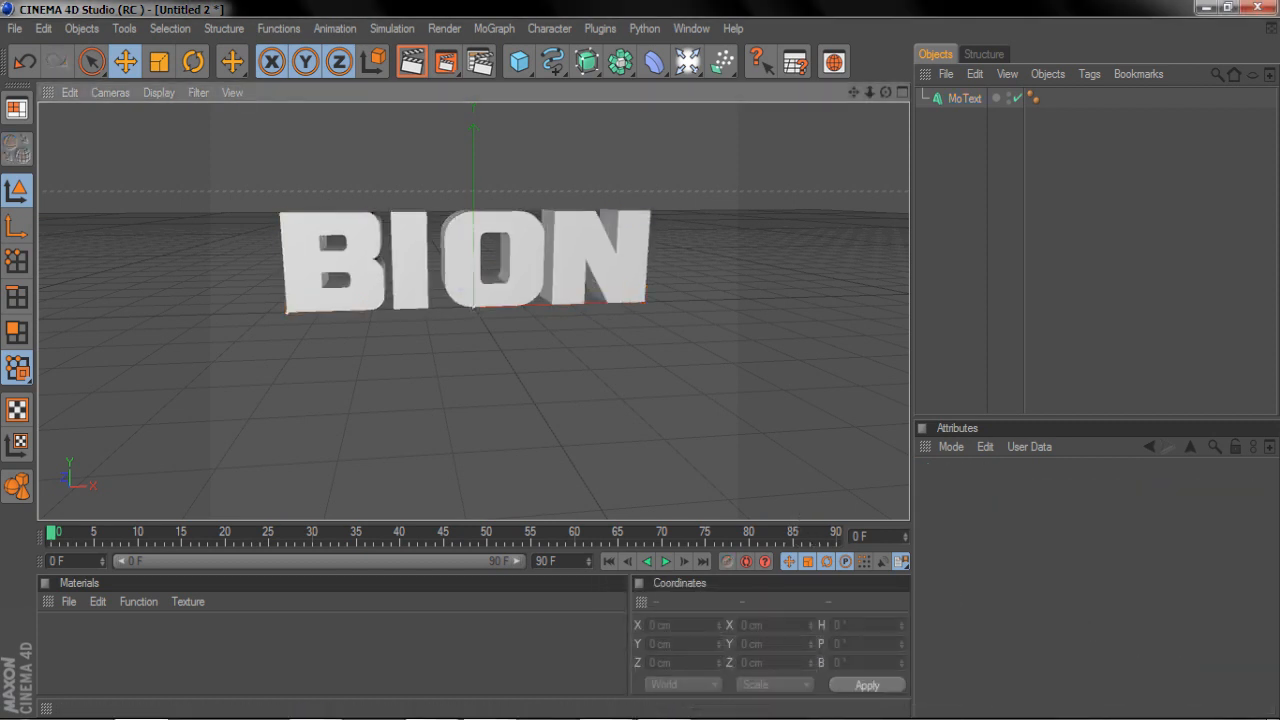
left_click(606, 719)
left_click(606, 719)
right_click(606, 719)
left_click(537, 687)
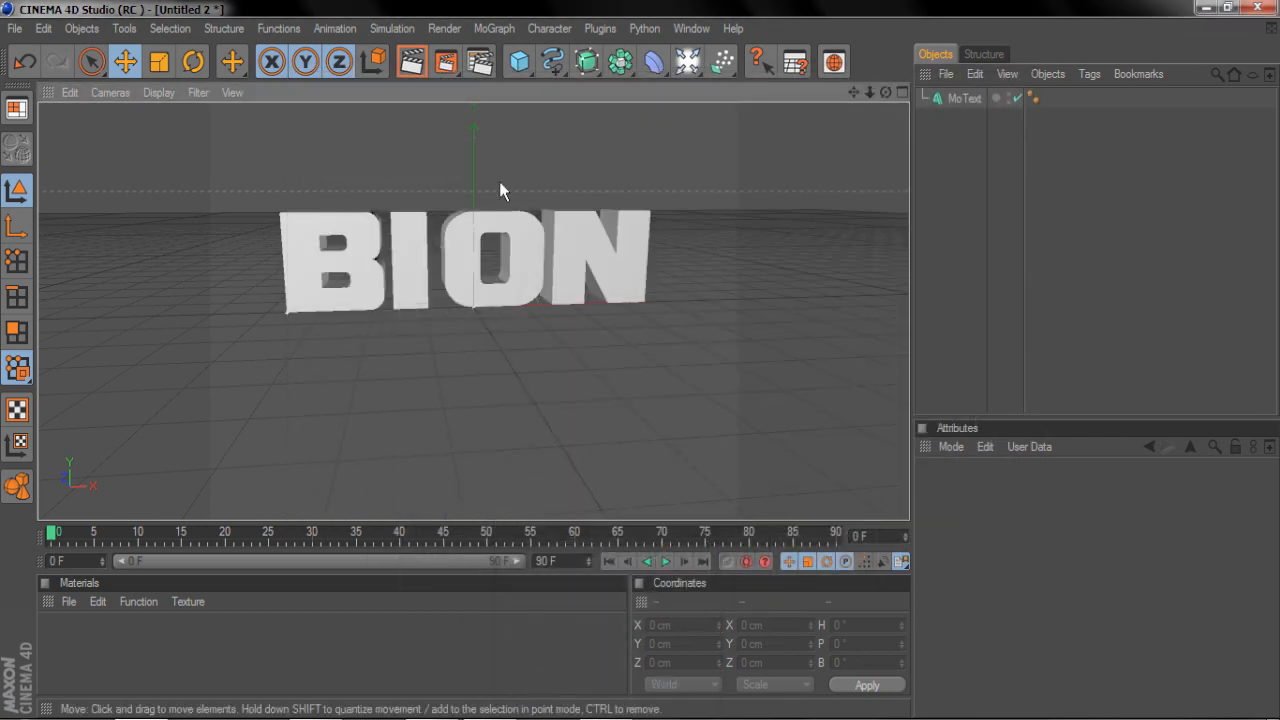
Rename the MoText object as bion and deselect it.
left_click(955, 102)
right_click(959, 105)
left_click(953, 141)
double_click(958, 105)
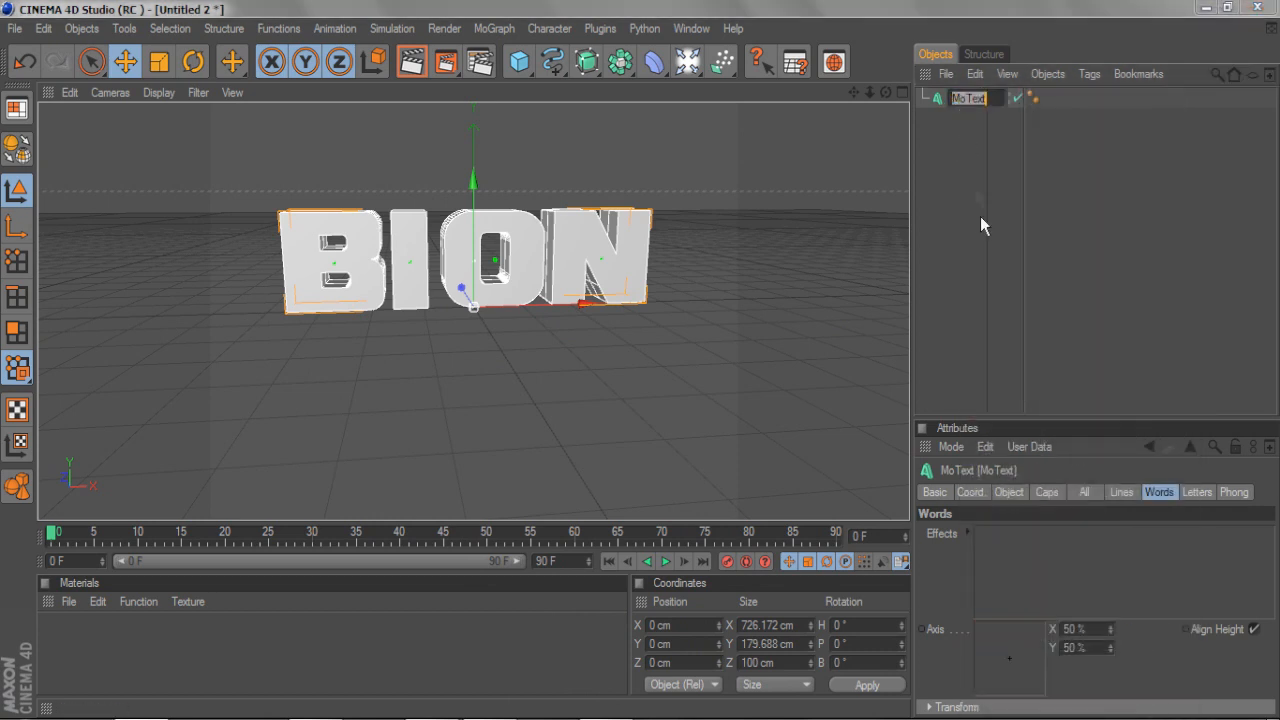
type("bion")
key("Return")
left_click(948, 230)
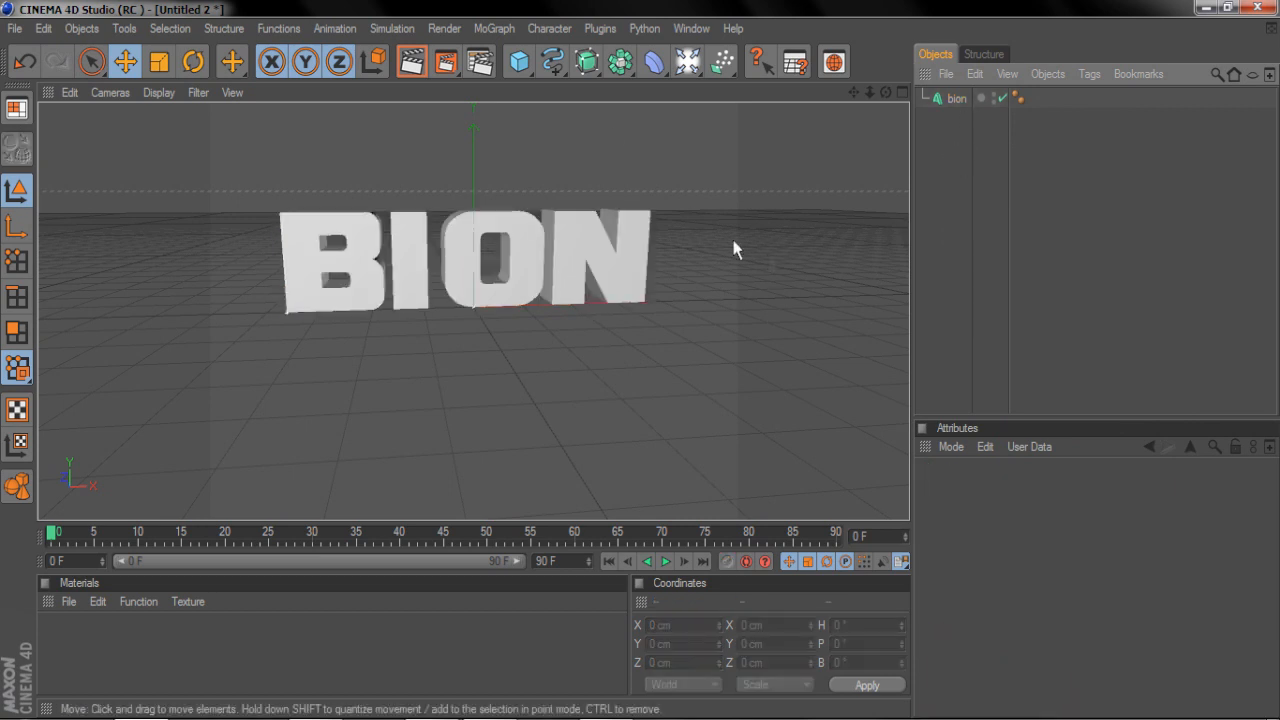
Open the Thrausi plugin and, after viewing the Voronoi options, choose the Random break mode.
left_click(490, 29)
mouse_move(600, 28)
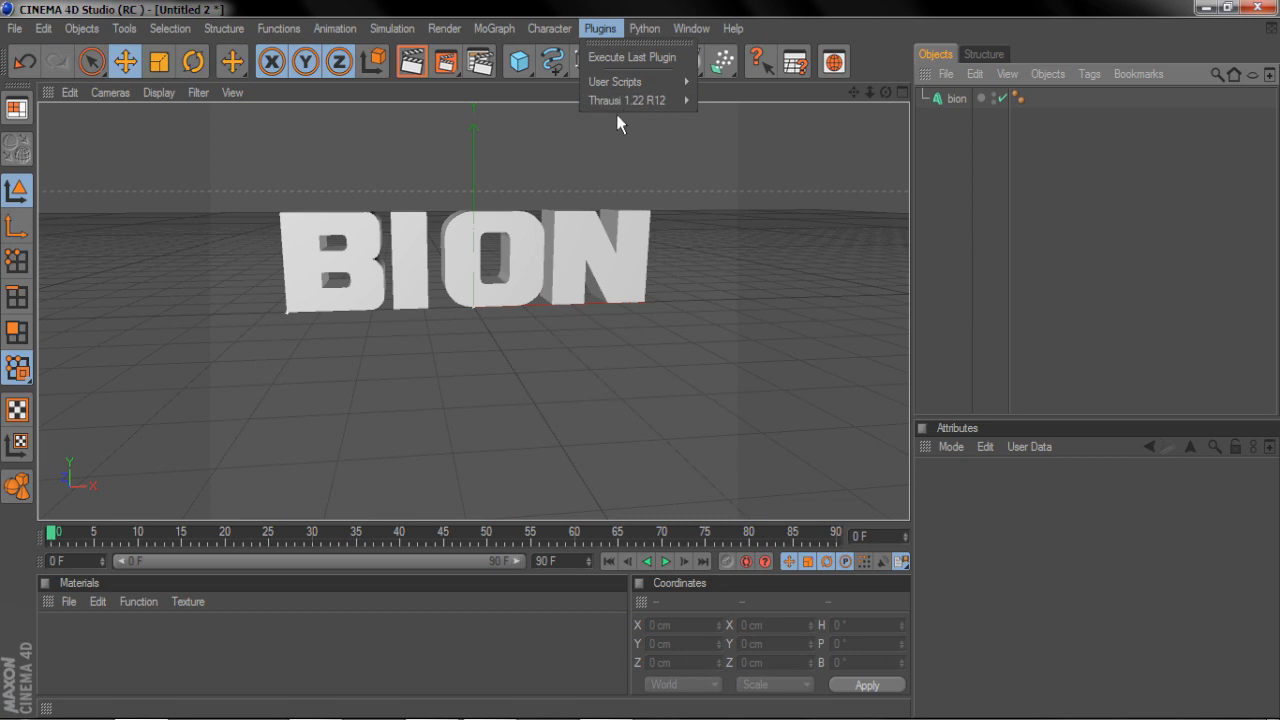
mouse_move(621, 101)
left_click(746, 108)
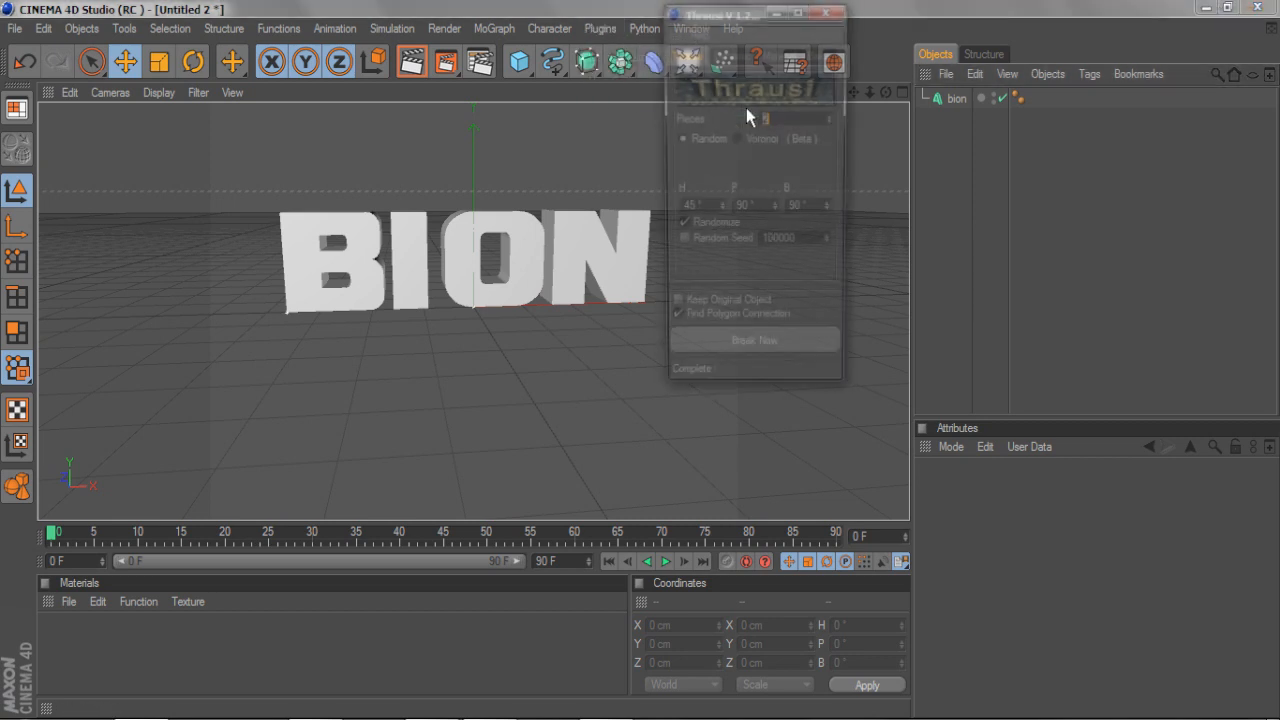
left_click(737, 139)
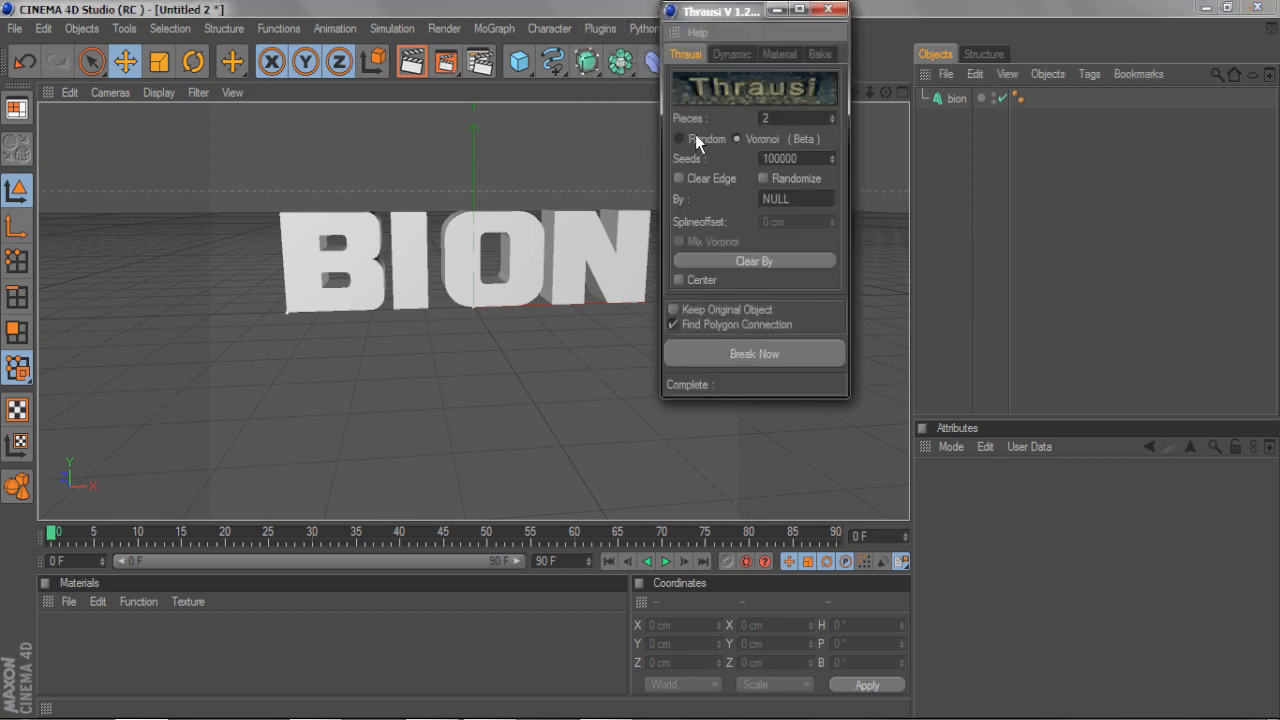
left_click(684, 140)
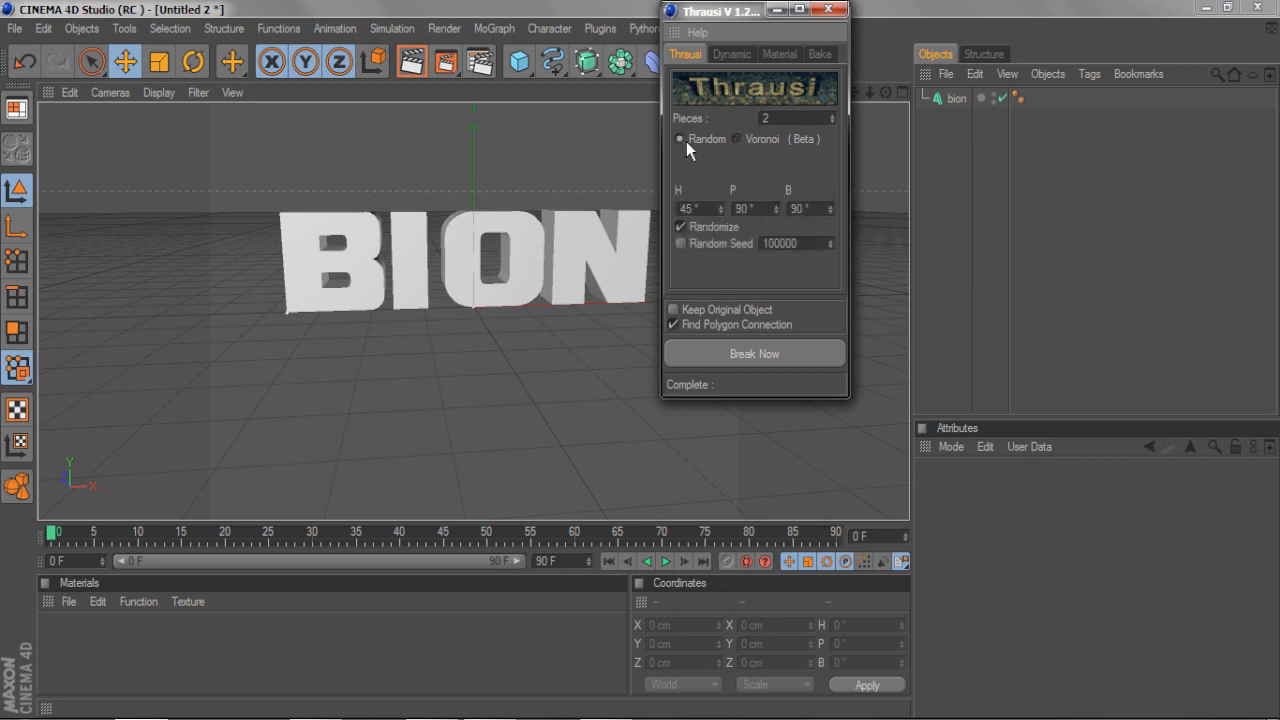
Set the Thrausi seed to 1000000, enable Random Seed and set the number of pieces to 9.
double_click(806, 246)
type("7832564")
left_click(683, 245)
left_click_drag(830, 116, 636, 91)
type("5")
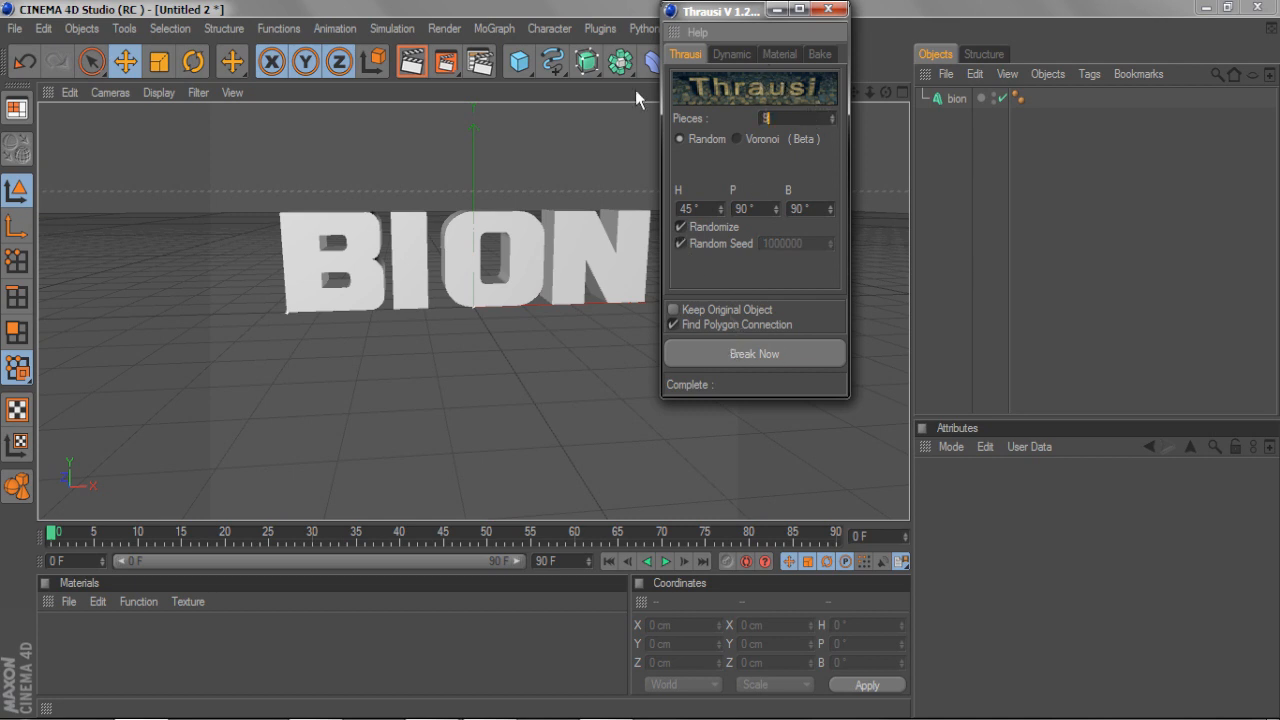
Break the bion text object into pieces with Thrausi, close the plugin window and clear the selection.
left_click(955, 99)
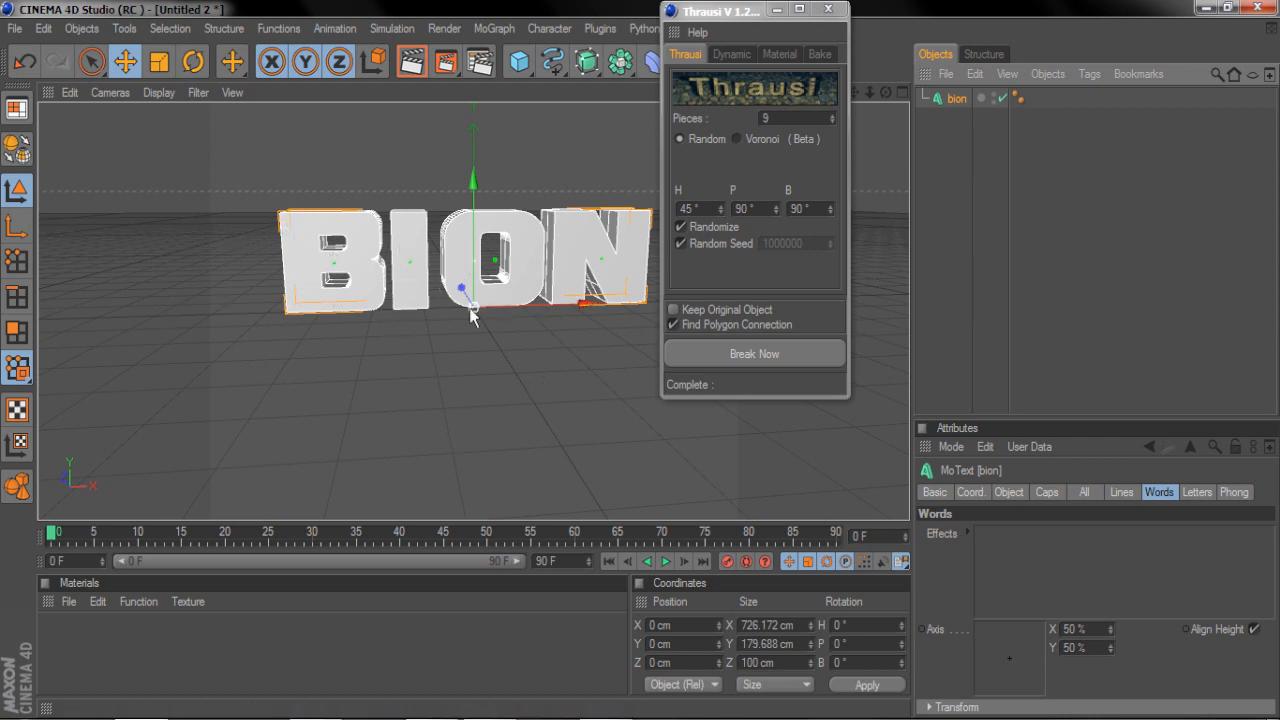
left_click(775, 354)
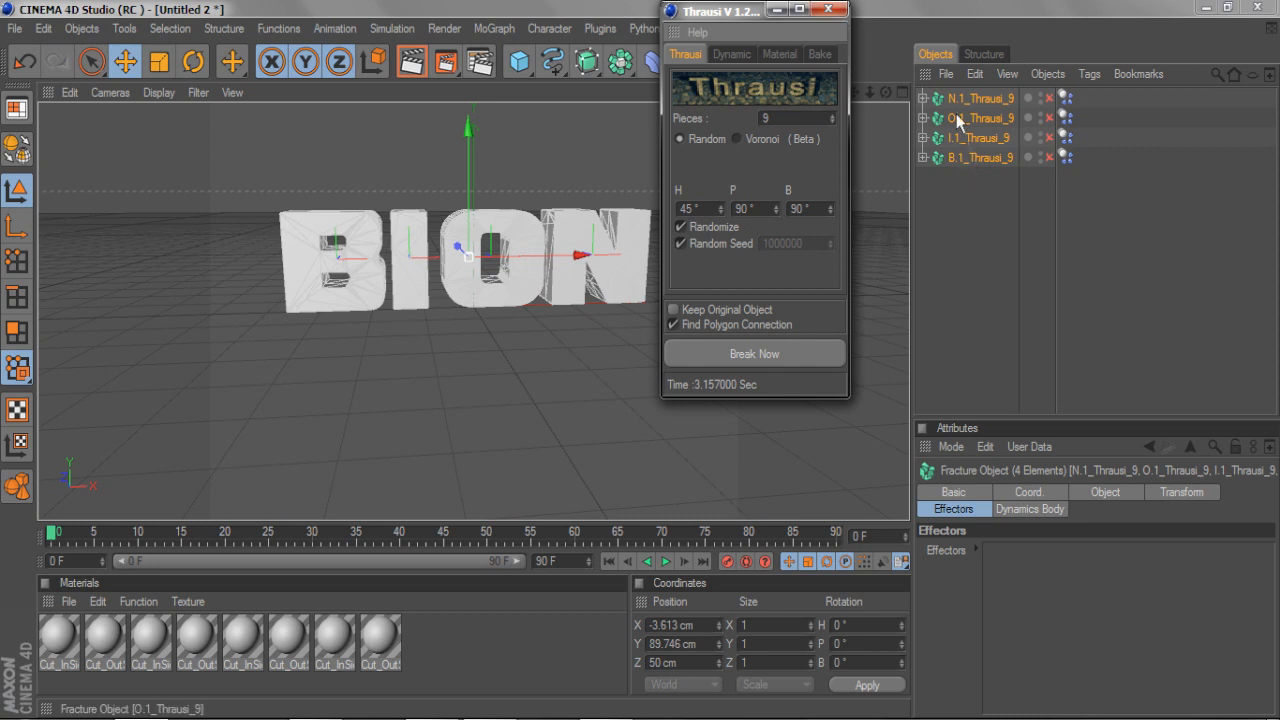
left_click(828, 9)
left_click(989, 220)
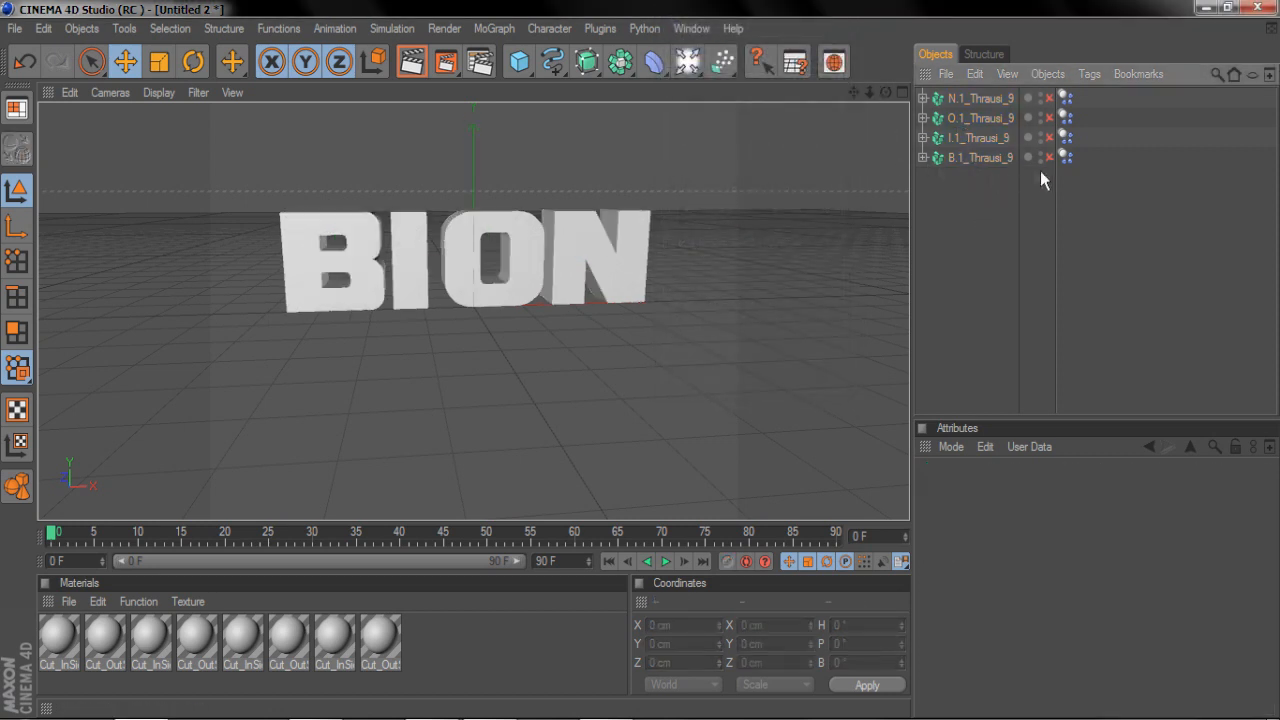
left_click_drag(1075, 169, 1064, 37)
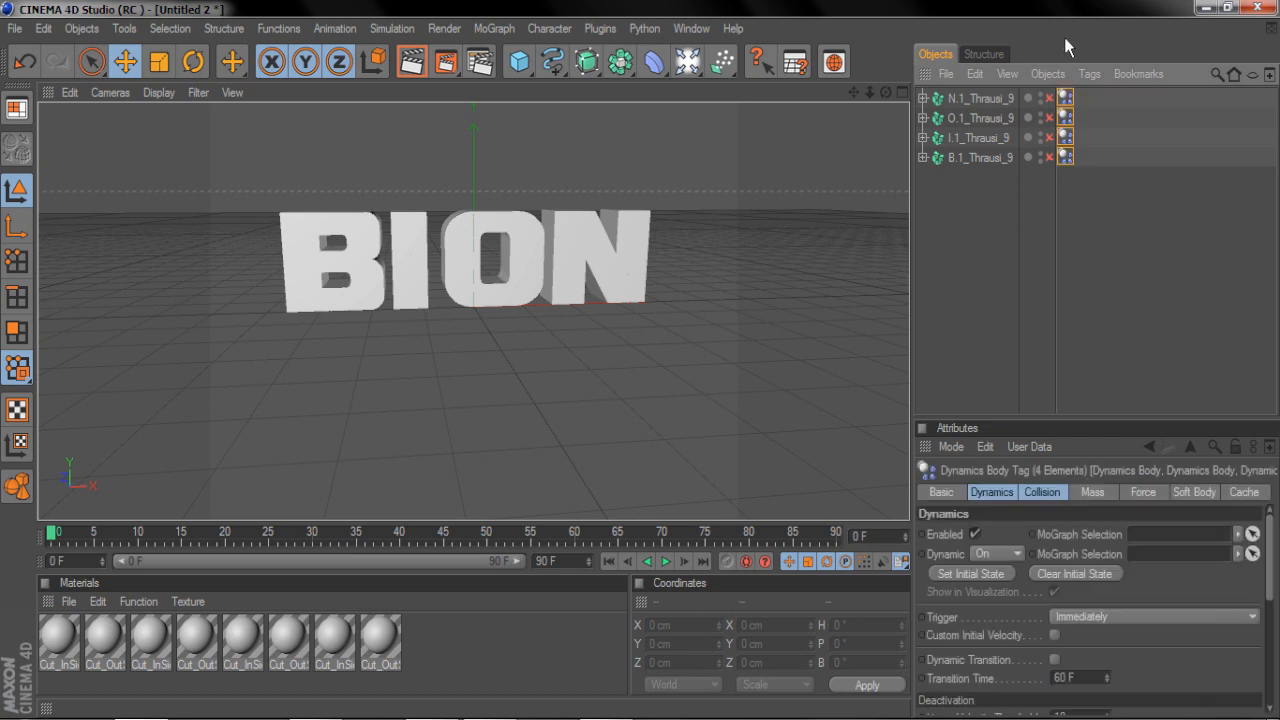
key("ctrl+z")
key("ctrl+z")
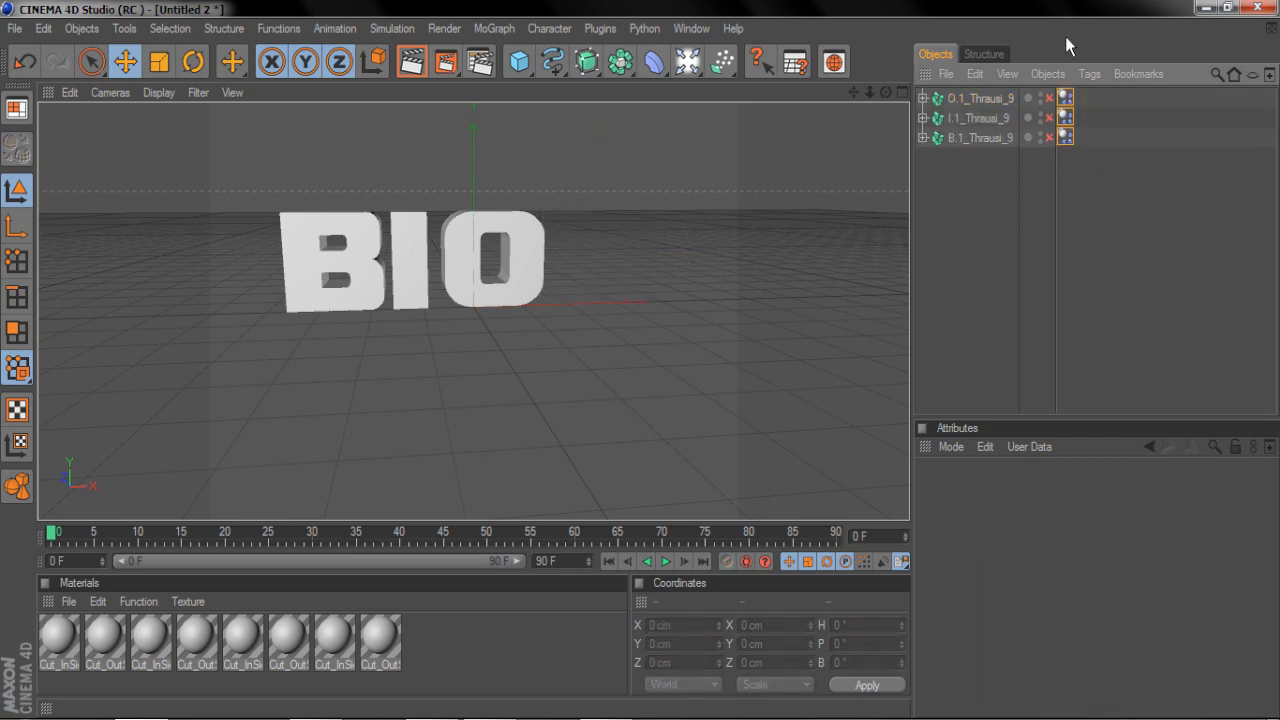
key("ctrl+y")
Delete the Dynamics Body tags from all four fractured letter objects.
left_click_drag(1114, 210, 1052, 86)
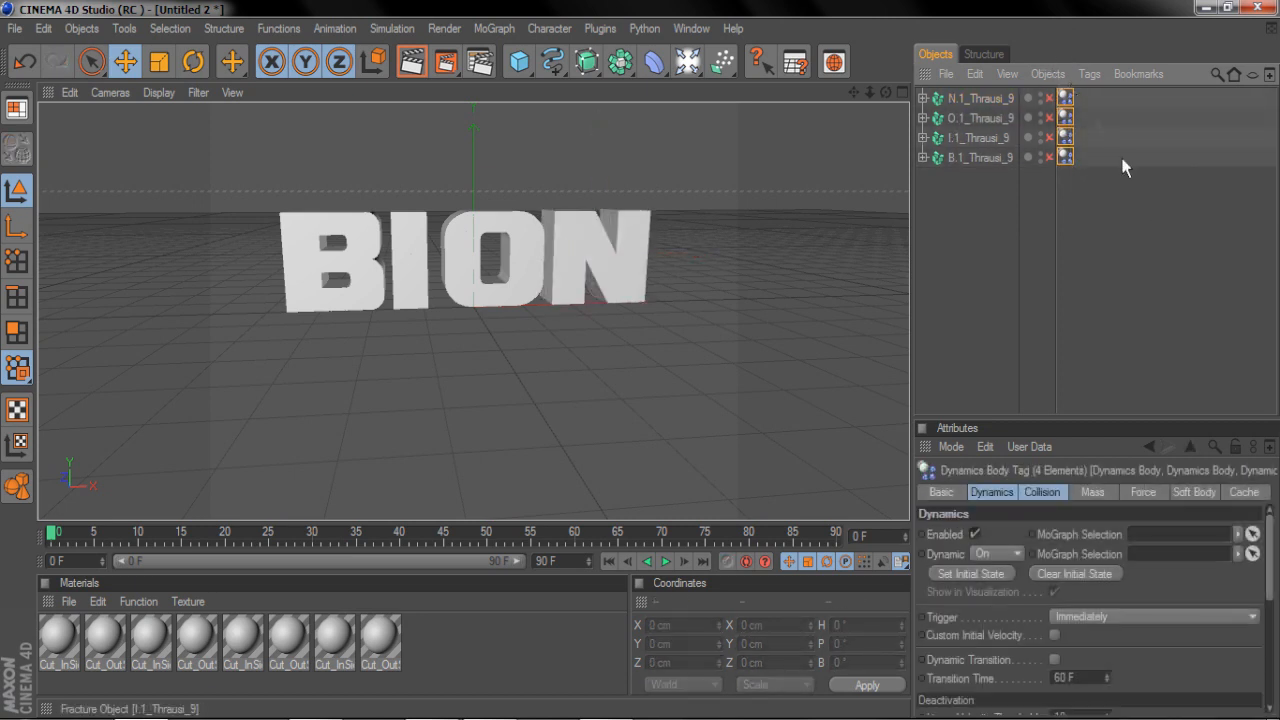
key("Delete")
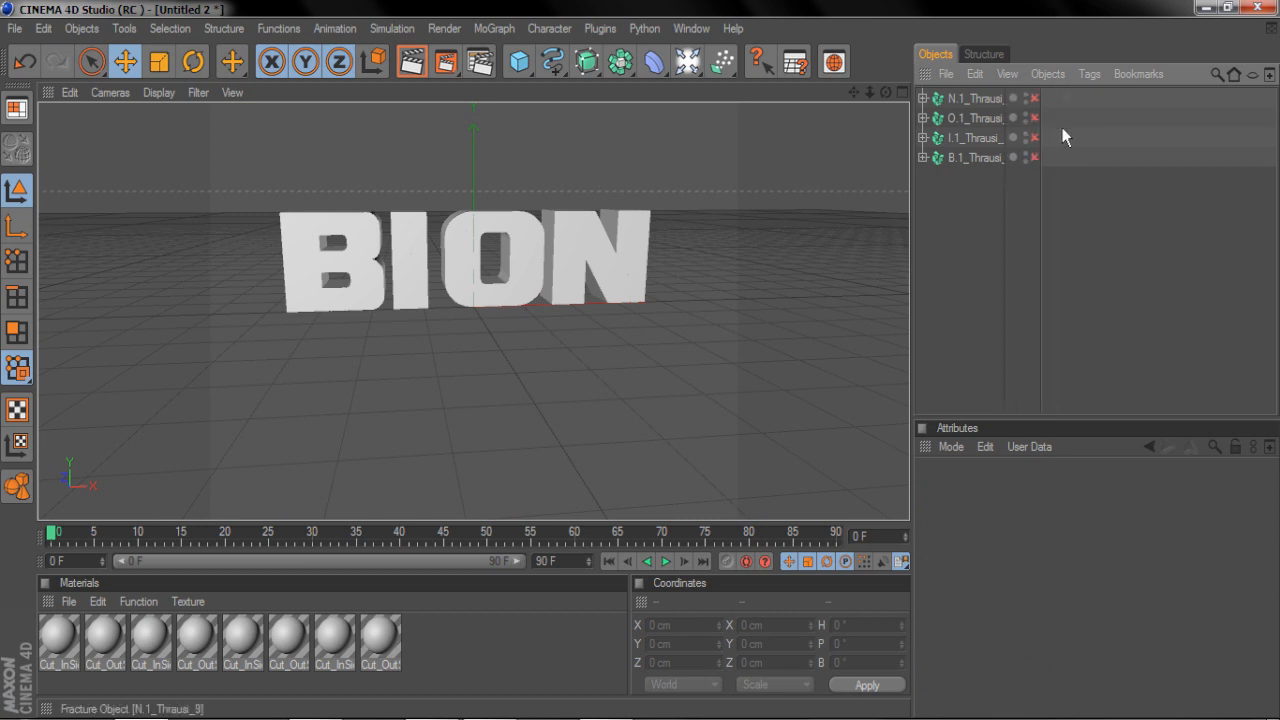
Widen the object list's name column and check which letter each of the four Thrausi fracture objects represents.
left_click_drag(1036, 158, 1042, 6)
mouse_move(1041, 227)
left_mouse_down()
mouse_move(1081, 226)
mouse_move(1060, 227)
left_mouse_up()
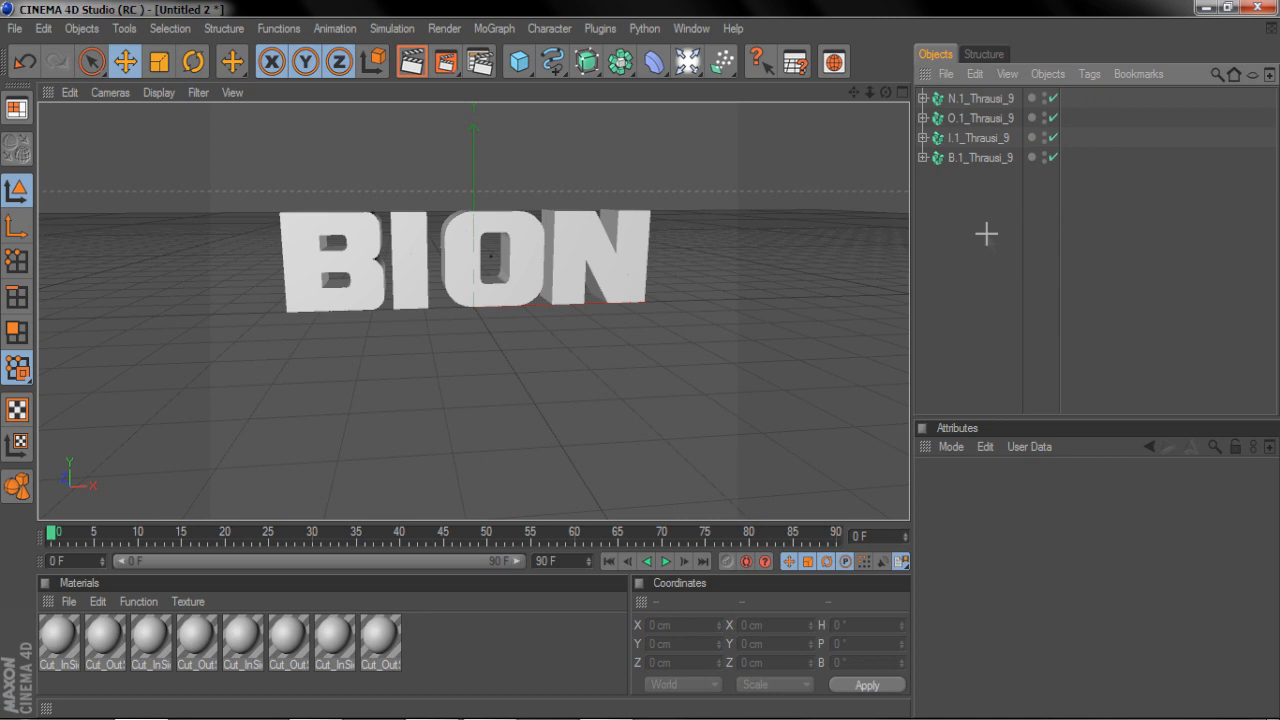
left_click(944, 162)
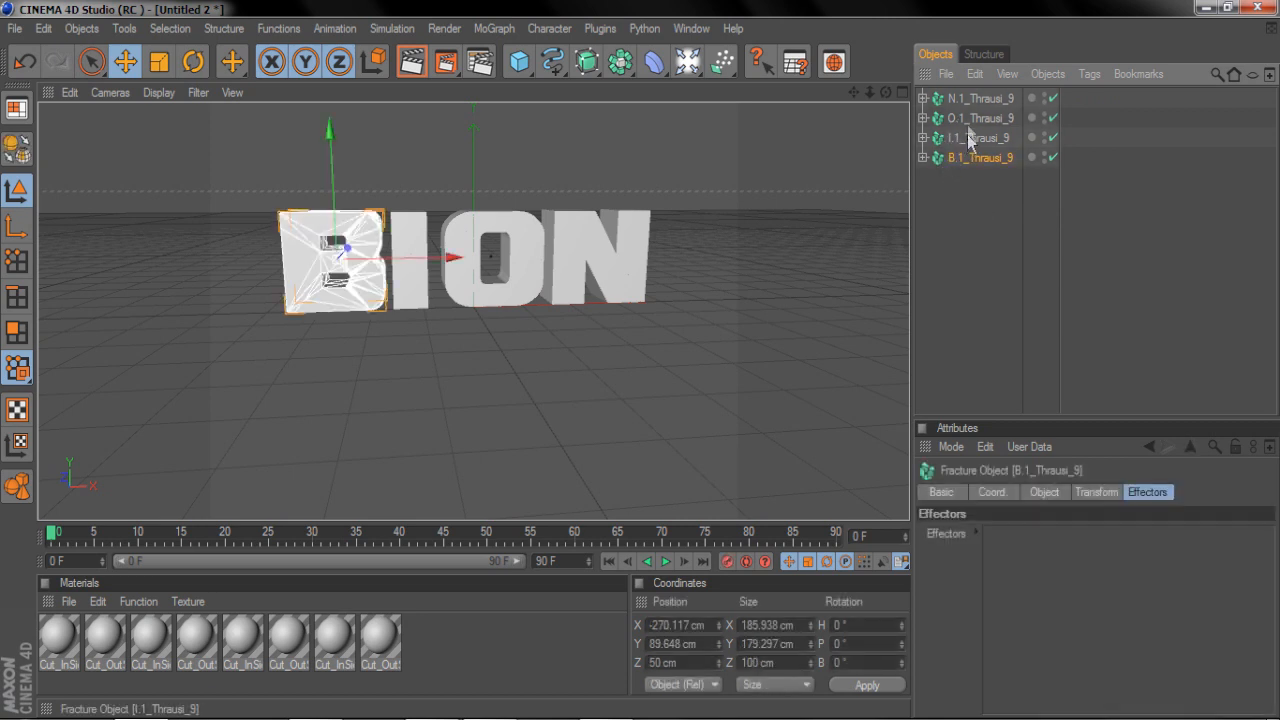
left_click(969, 137)
left_click(975, 117)
left_click(979, 99)
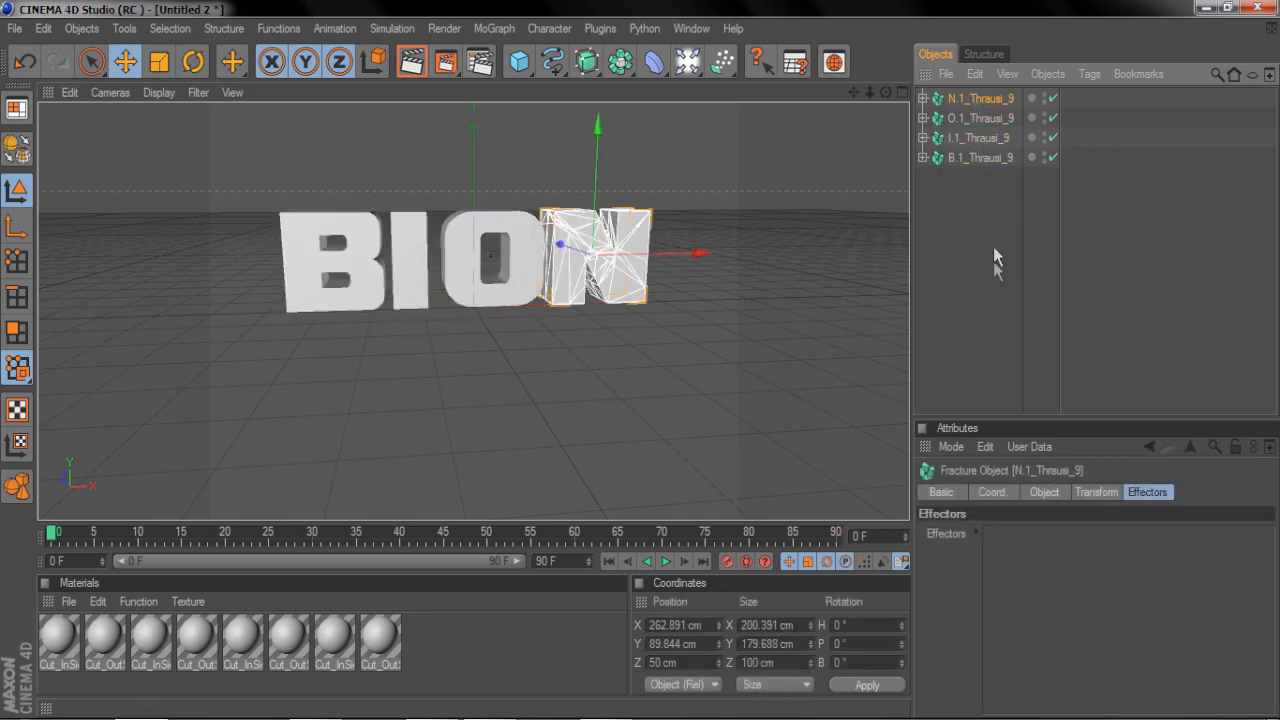
left_click(991, 256)
Expand the B.1_Thrausi_9 object and examine which parts of the letter its individual pieces cover.
left_click(922, 158)
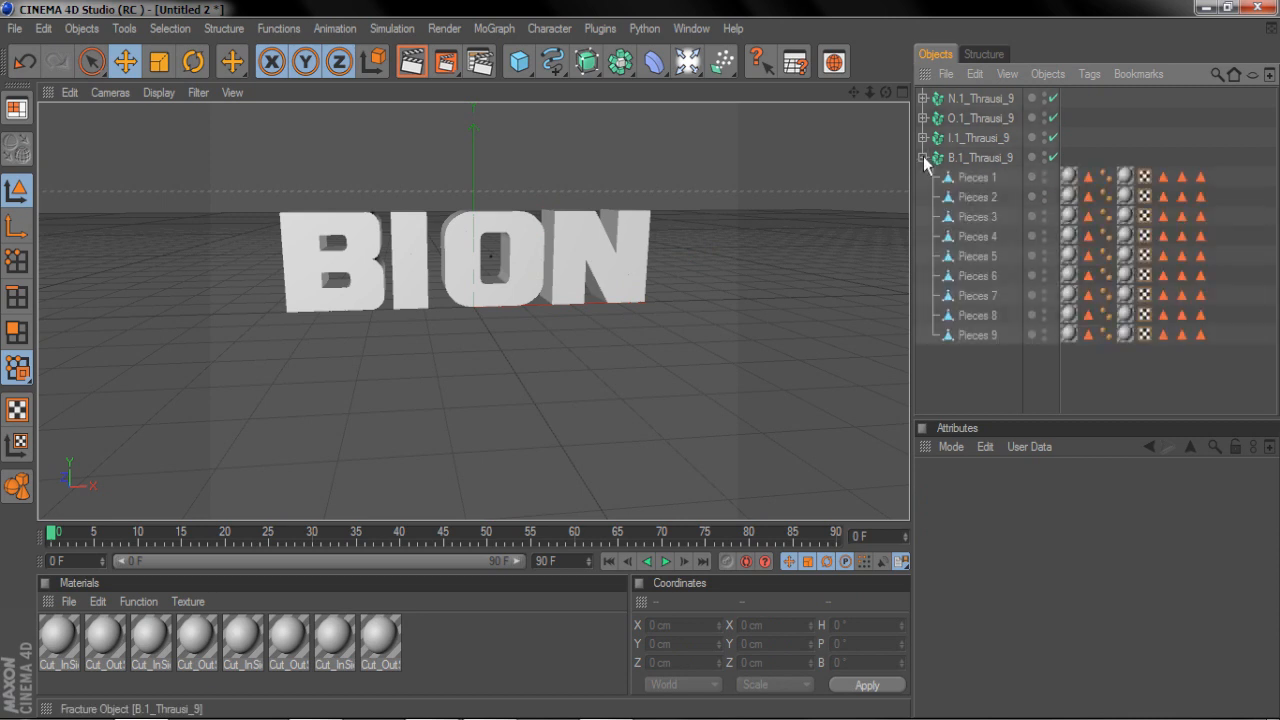
left_click(972, 178)
left_click(975, 197)
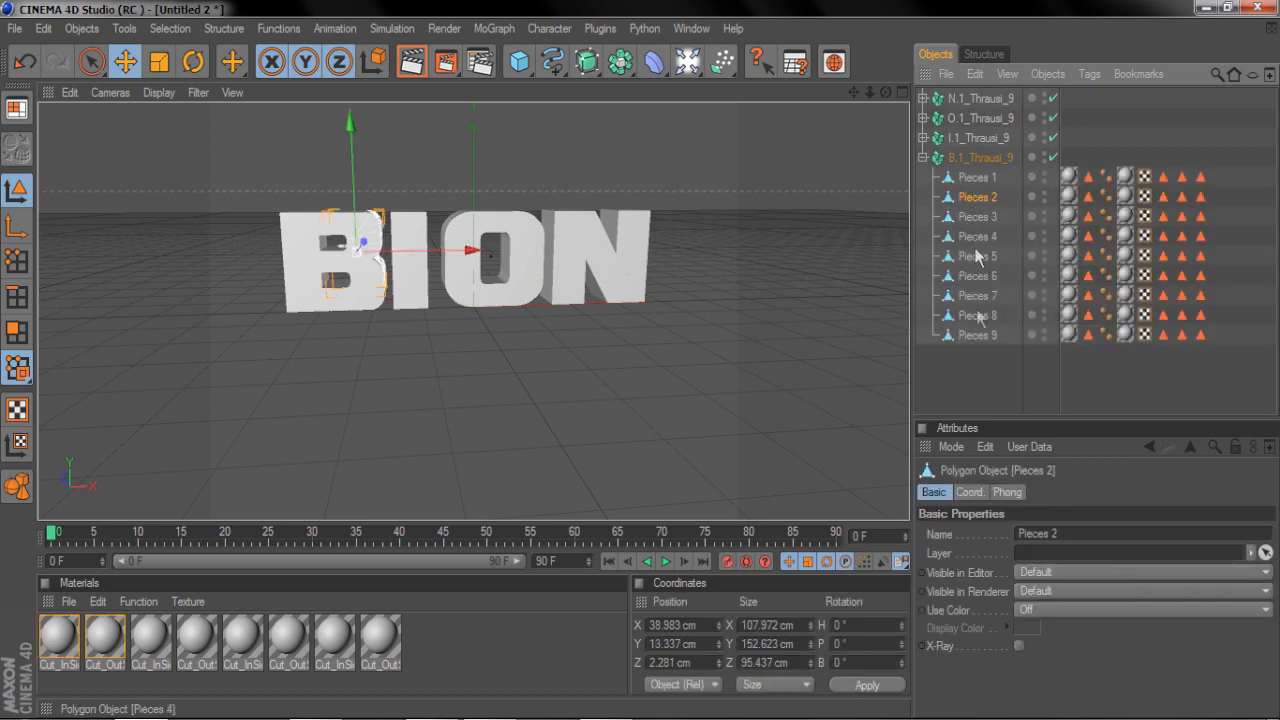
left_click(977, 336)
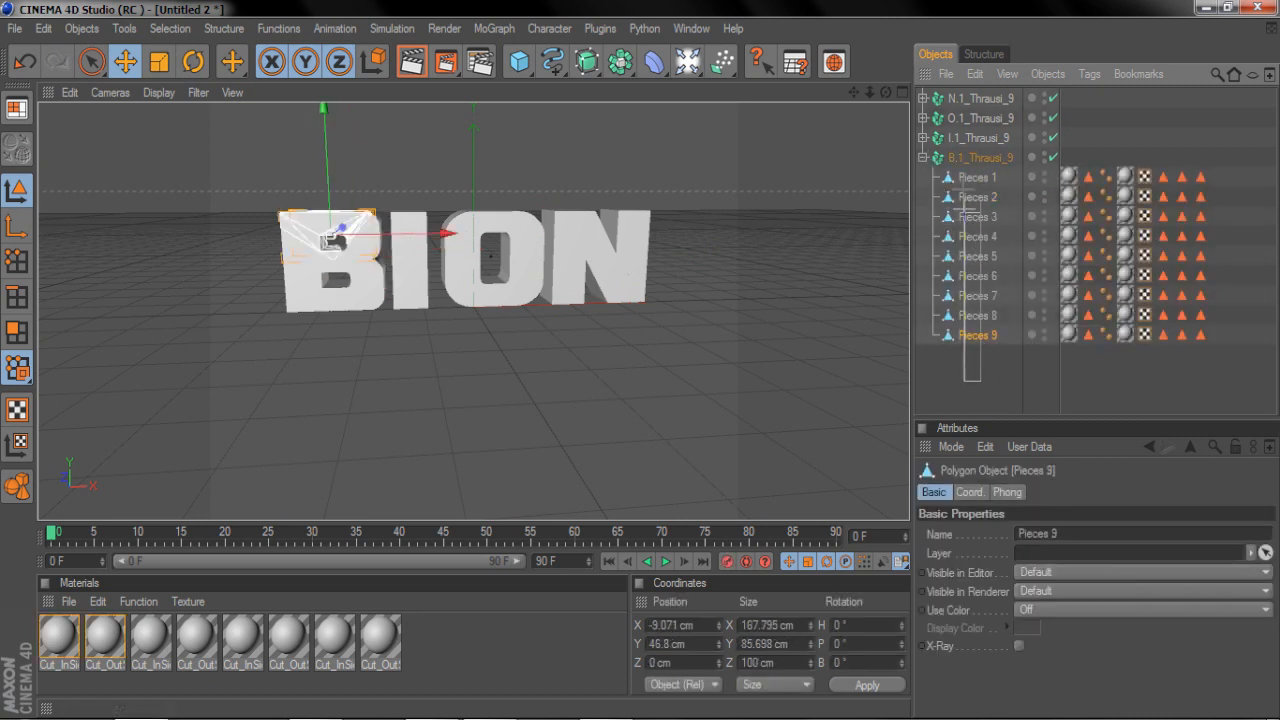
left_click(970, 178, "shift")
left_click(975, 375)
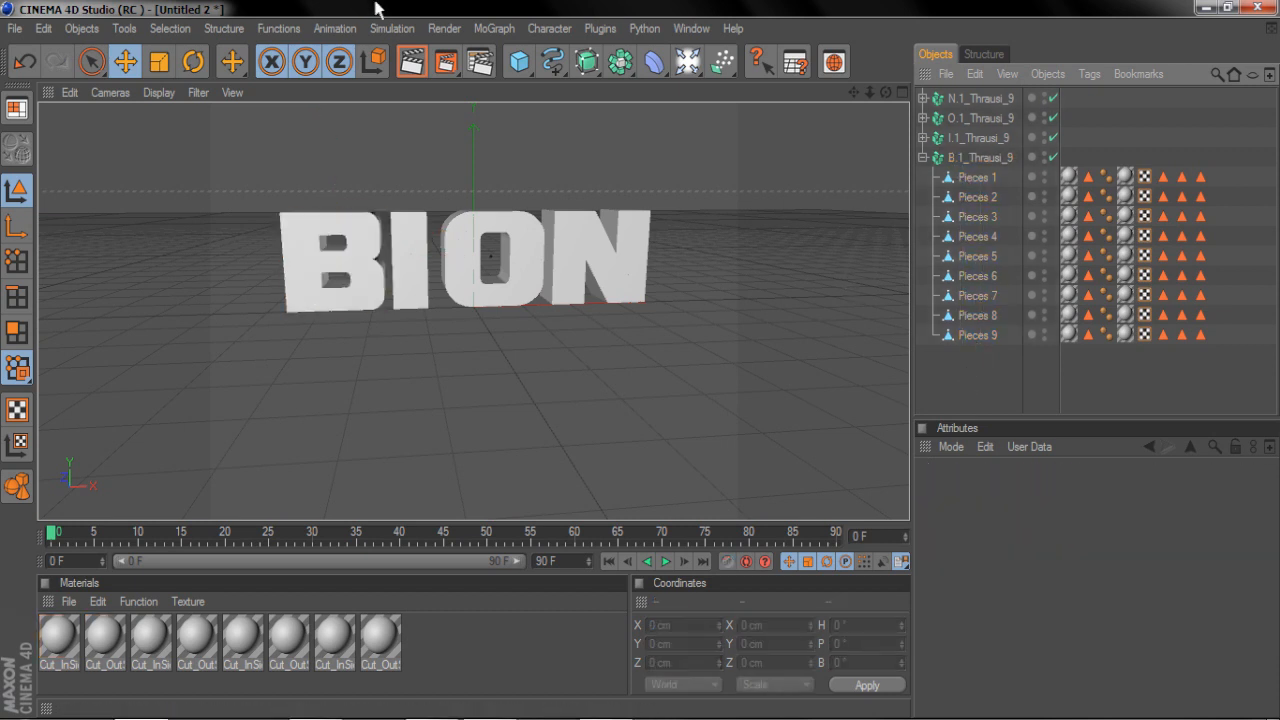
Add a MoGraph Fracture object and move all nine pieces of B.1_Thrausi_9 into it.
left_click(494, 28)
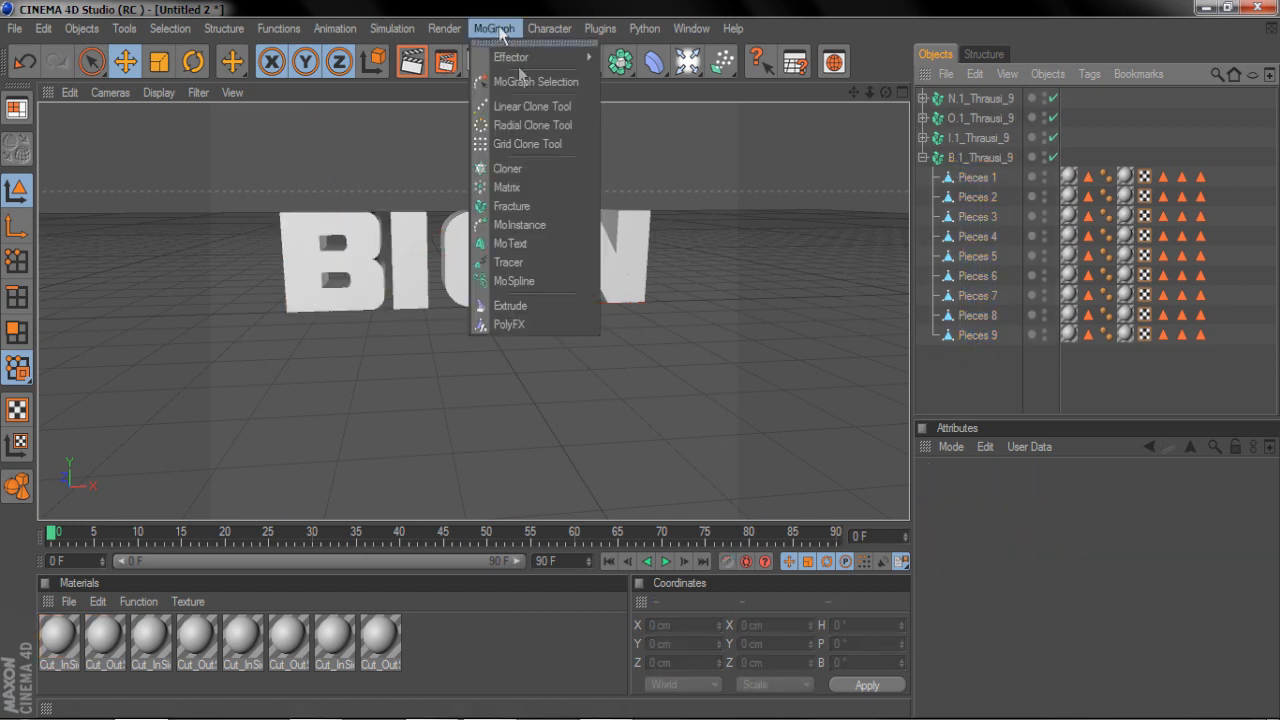
left_click(545, 206)
left_click_drag(988, 378, 962, 102)
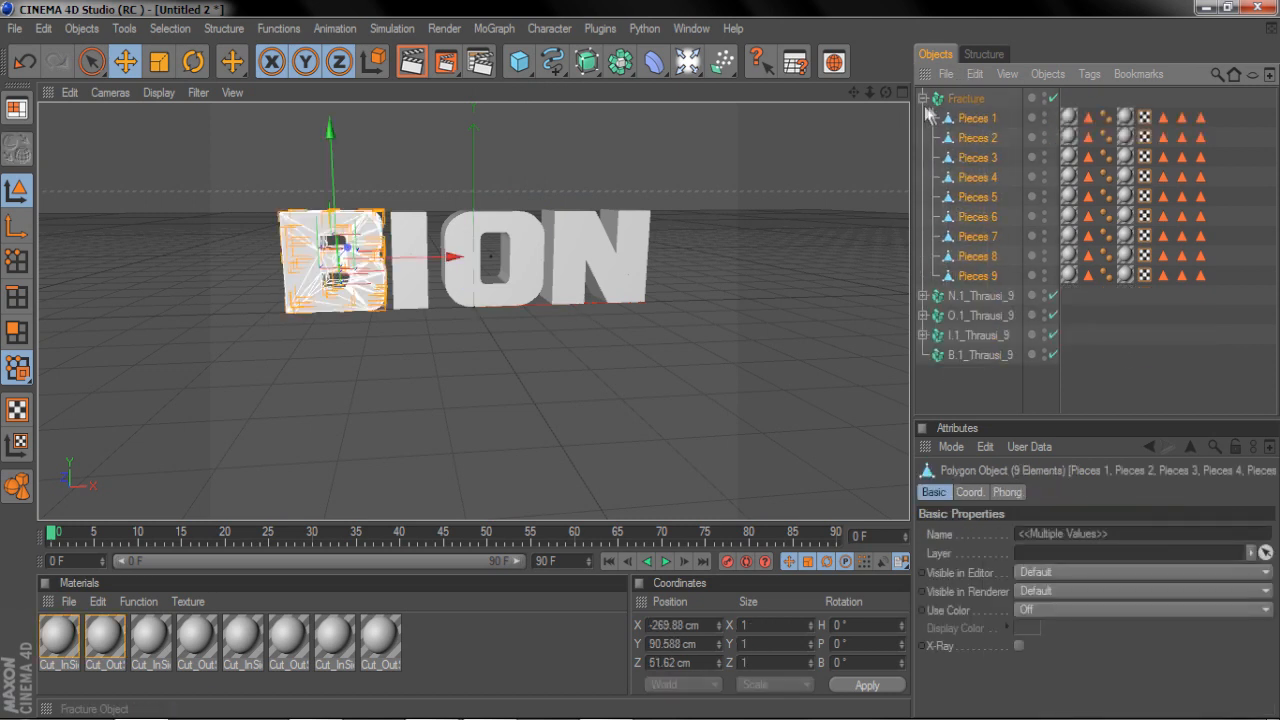
left_click(923, 99)
Move pieces 1 to 9 of N.1_Thrausi_9 into the new Fracture object.
left_click(923, 118)
left_click(972, 138)
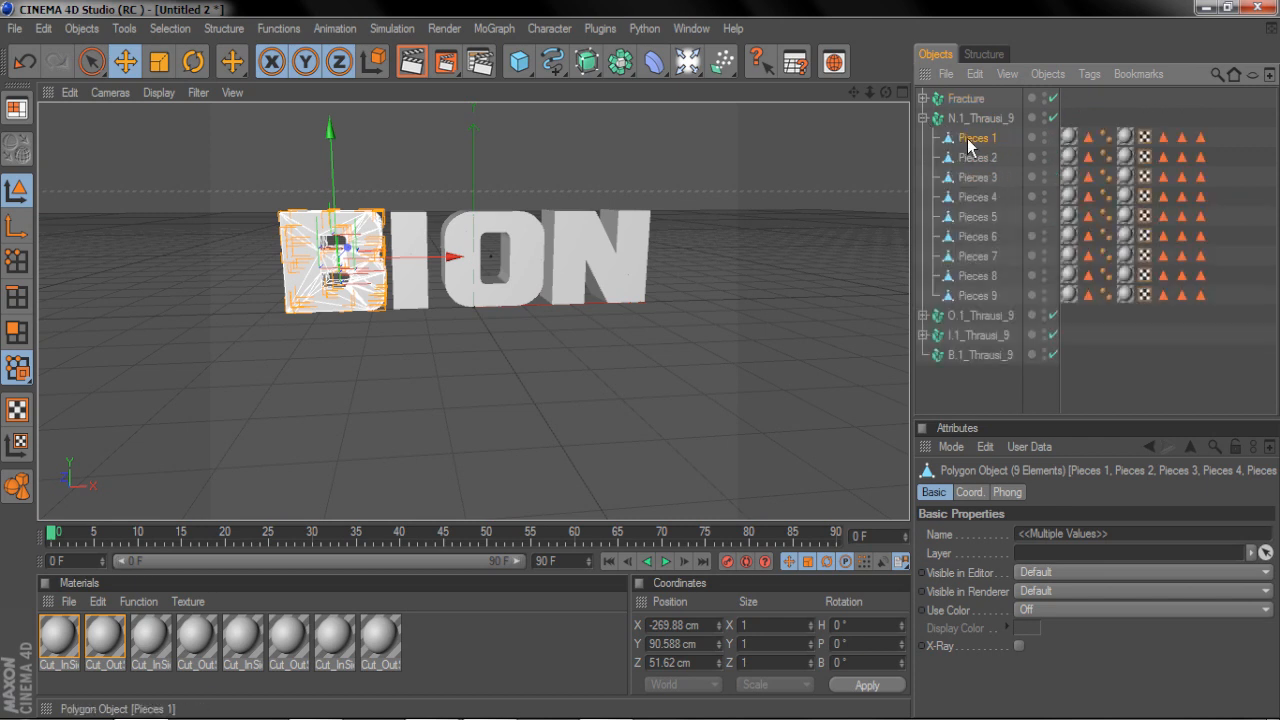
left_click(978, 296, "shift")
left_click_drag(968, 158, 965, 95)
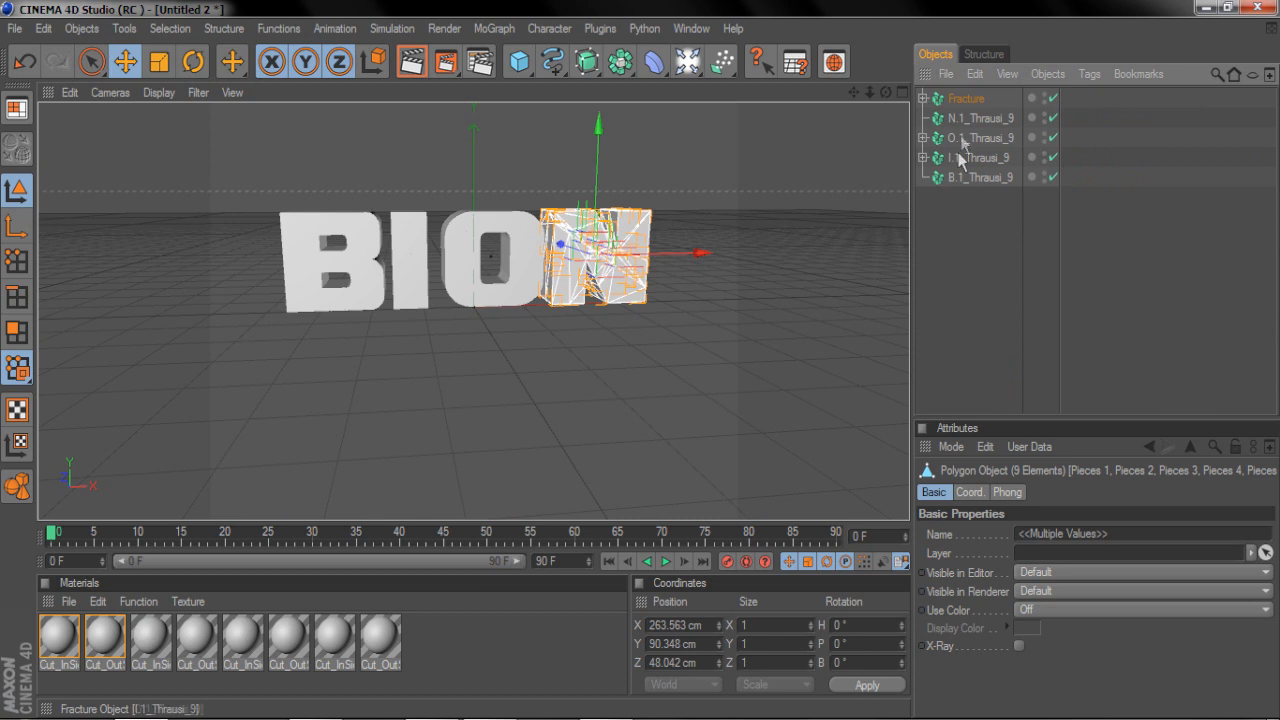
Delete the emptied N.1_Thrausi_9 and B.1_Thrausi_9 objects.
left_click(966, 118)
key("Delete")
left_click(962, 148)
key("Delete")
Move all pieces of I.1_Thrausi_9 into the Fracture object and delete the emptied I.1_Thrausi_9 object.
left_click(923, 138)
left_click_drag(1022, 381, 957, 97)
left_click(923, 98)
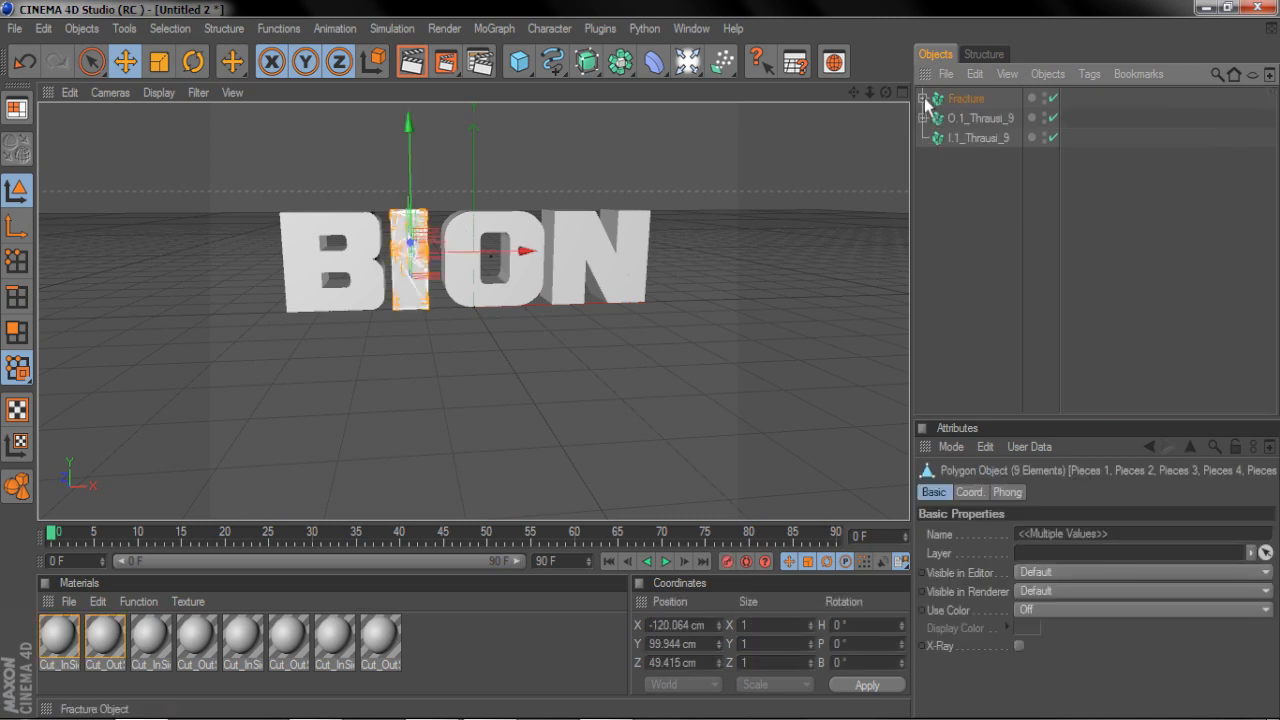
left_click(960, 138)
key("Delete")
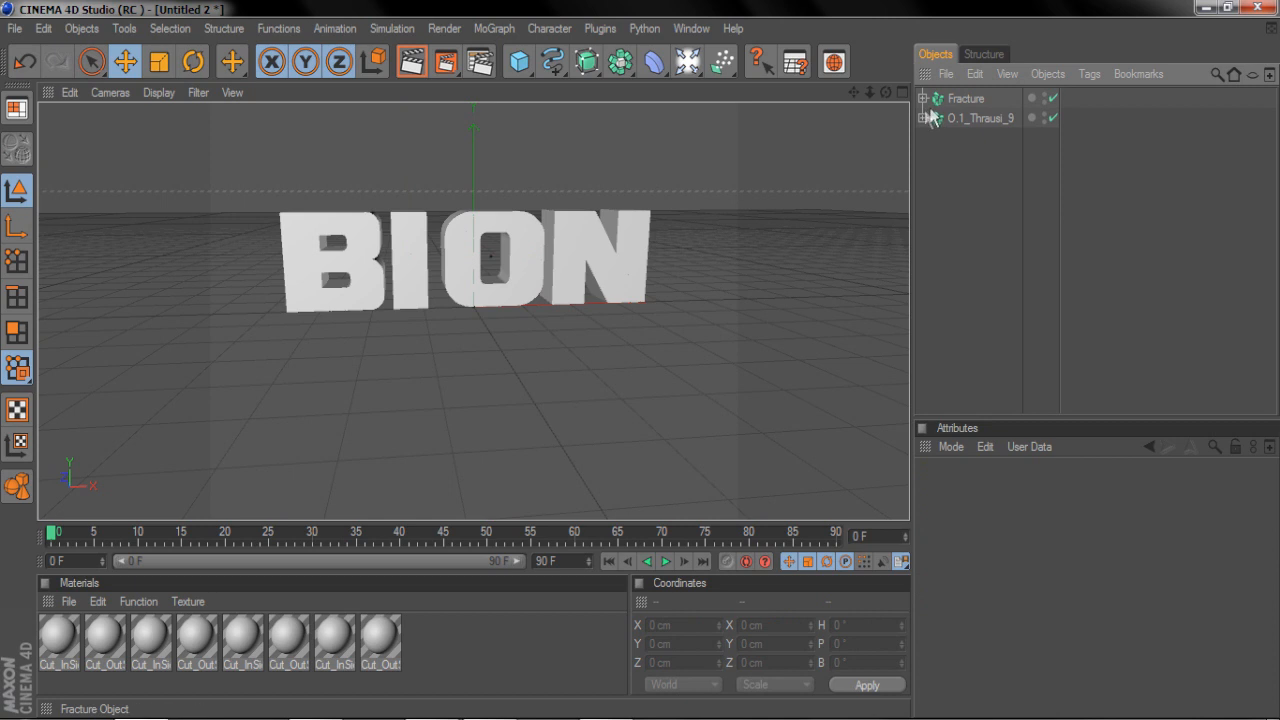
Move all pieces of O.1_Thrausi_9 into the Fracture object and delete the emptied O.1_Thrausi_9 object.
left_click(923, 118)
left_click_drag(1010, 323, 966, 100)
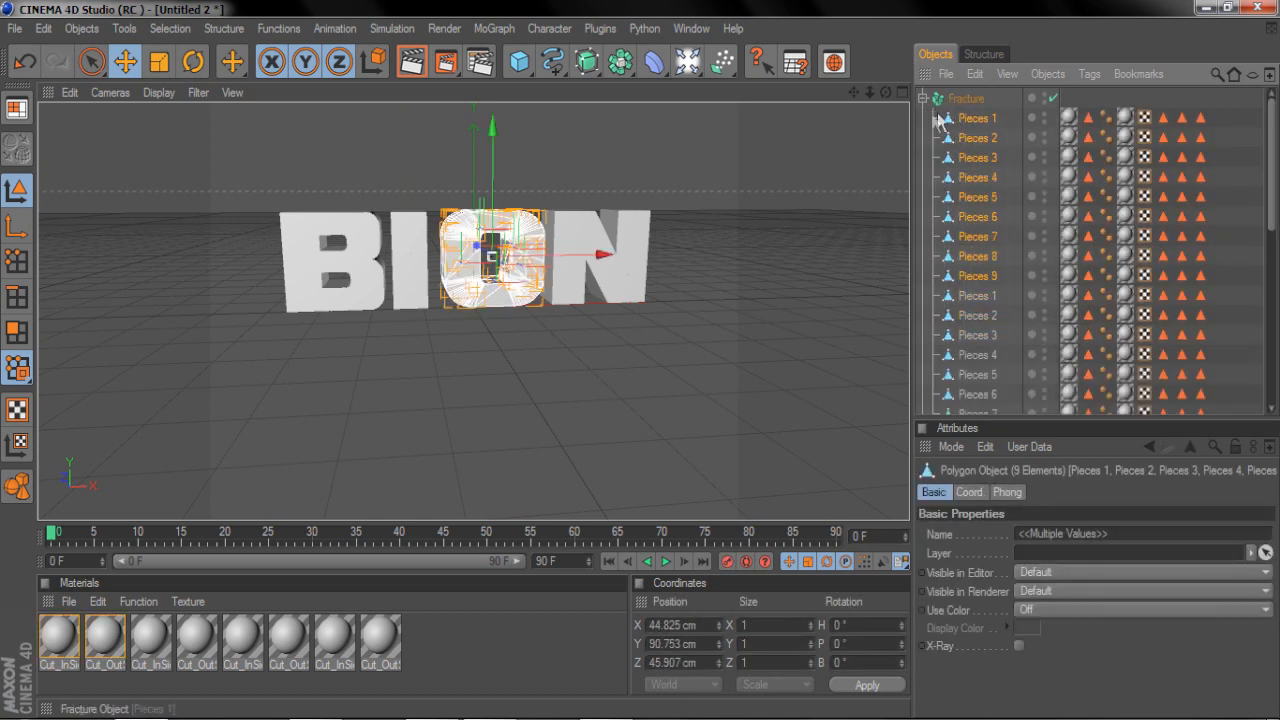
left_click(923, 98)
left_click(950, 118)
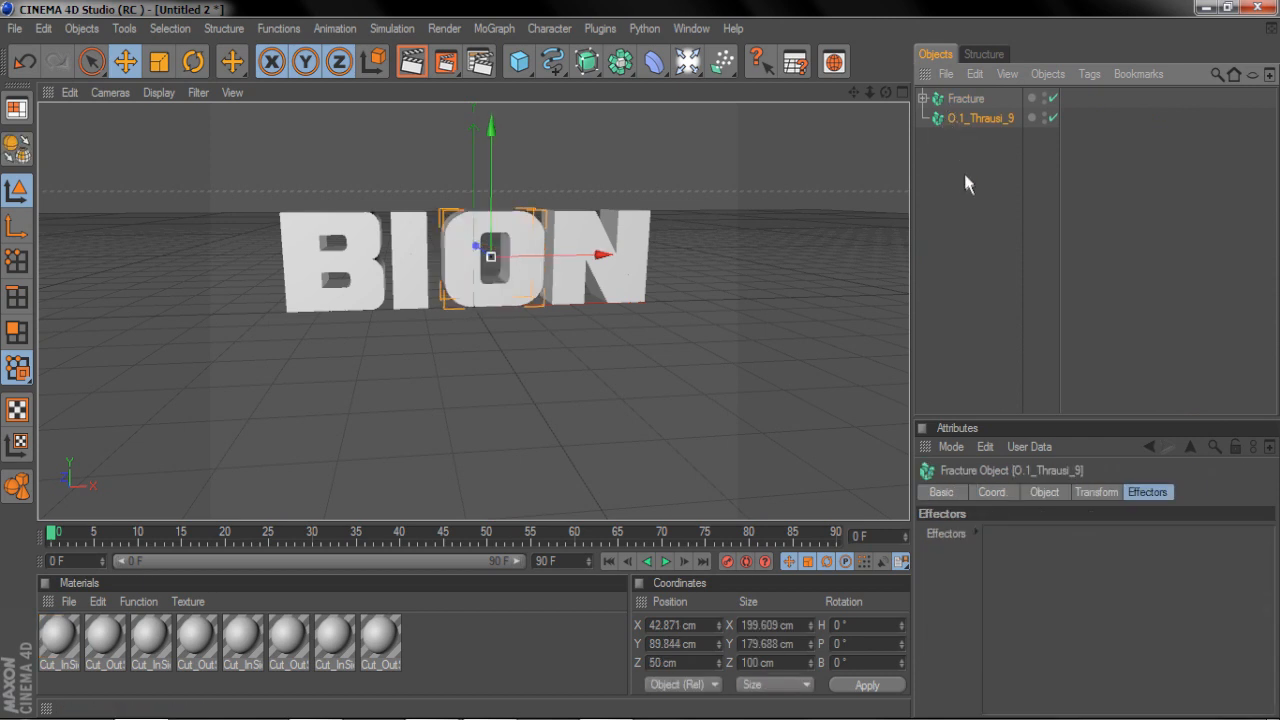
left_click(957, 100)
left_click(966, 163)
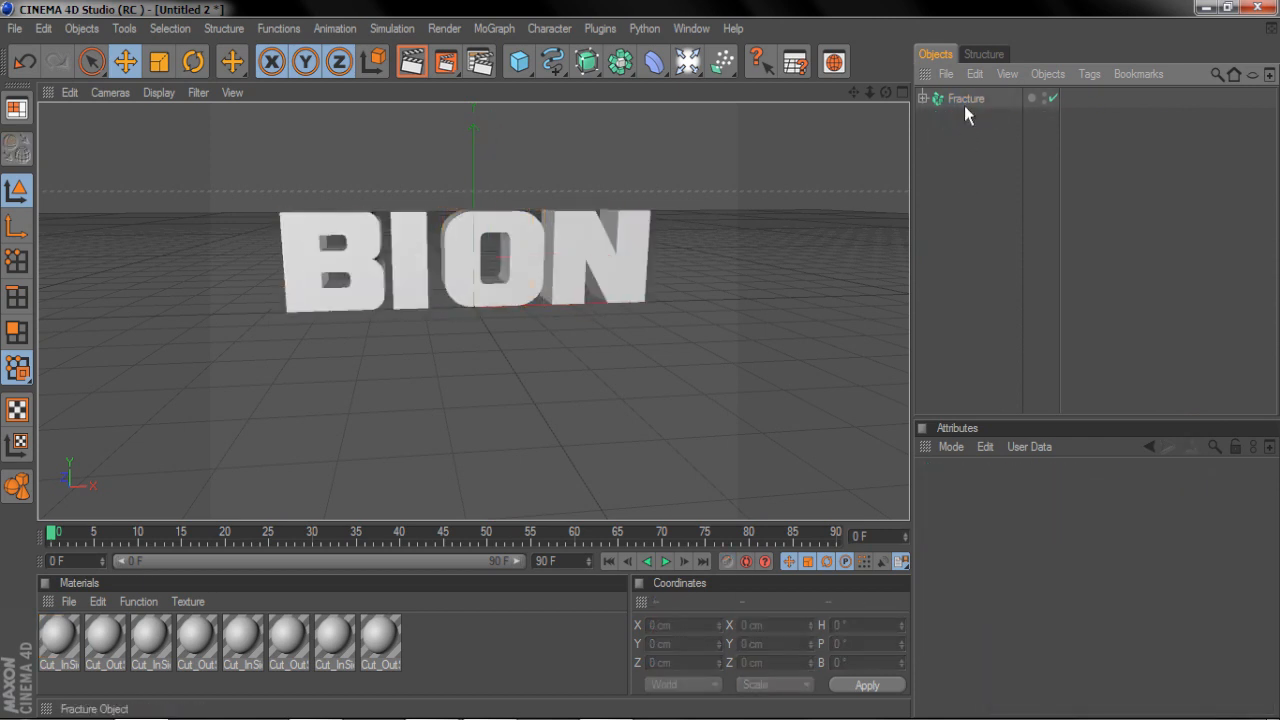
Rename the Fracture object as bion frac.
double_click(966, 99)
type("bion f")
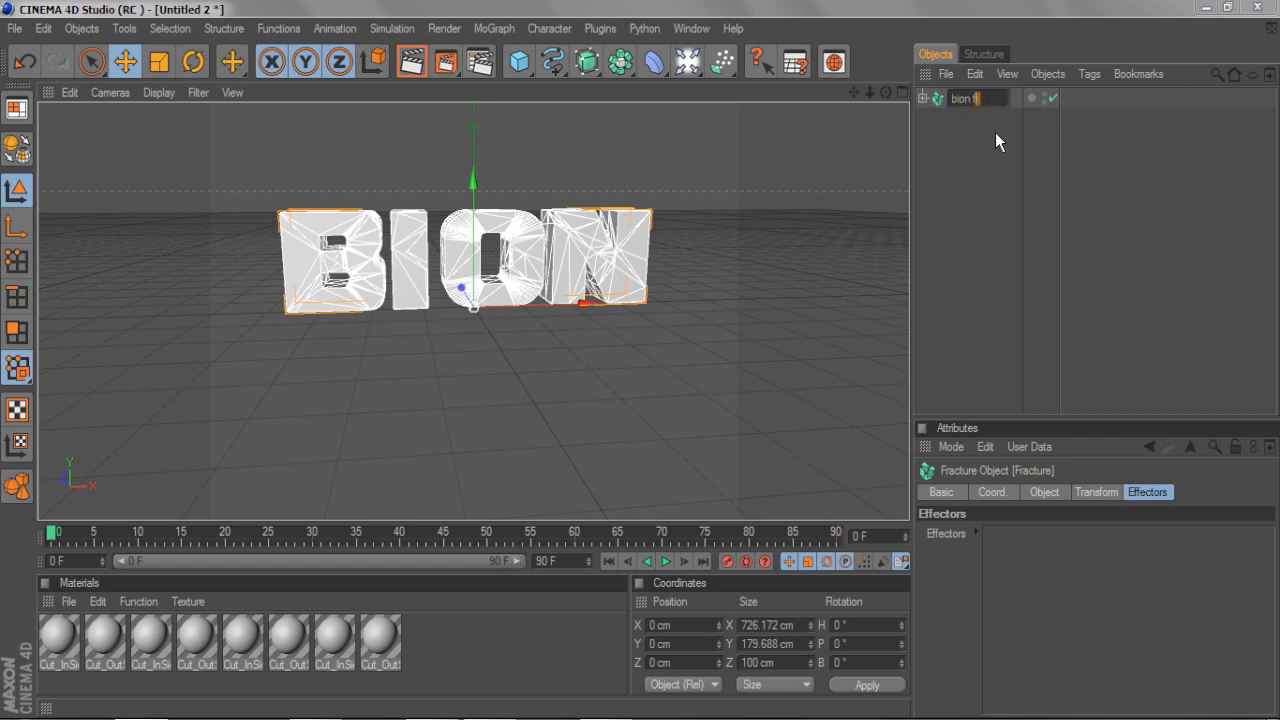
key("Return")
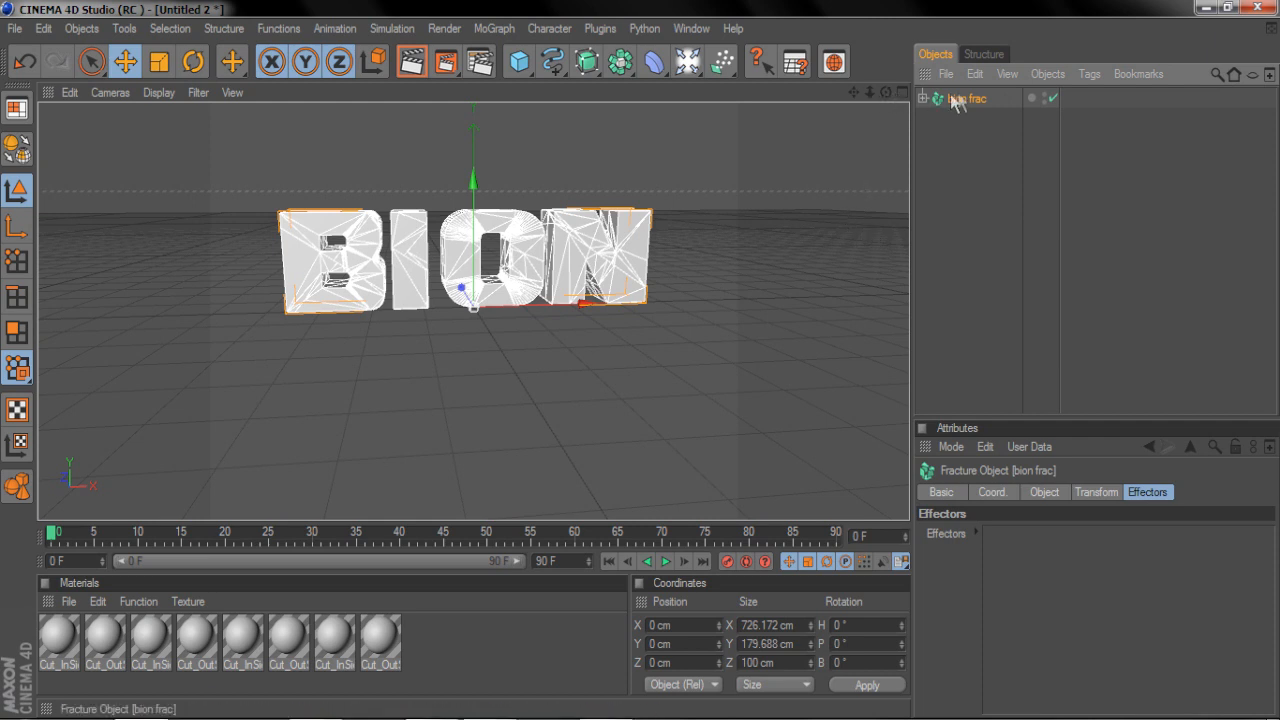
Add a MoGraph Random effector to the bion frac object.
left_click(499, 30)
mouse_move(532, 58)
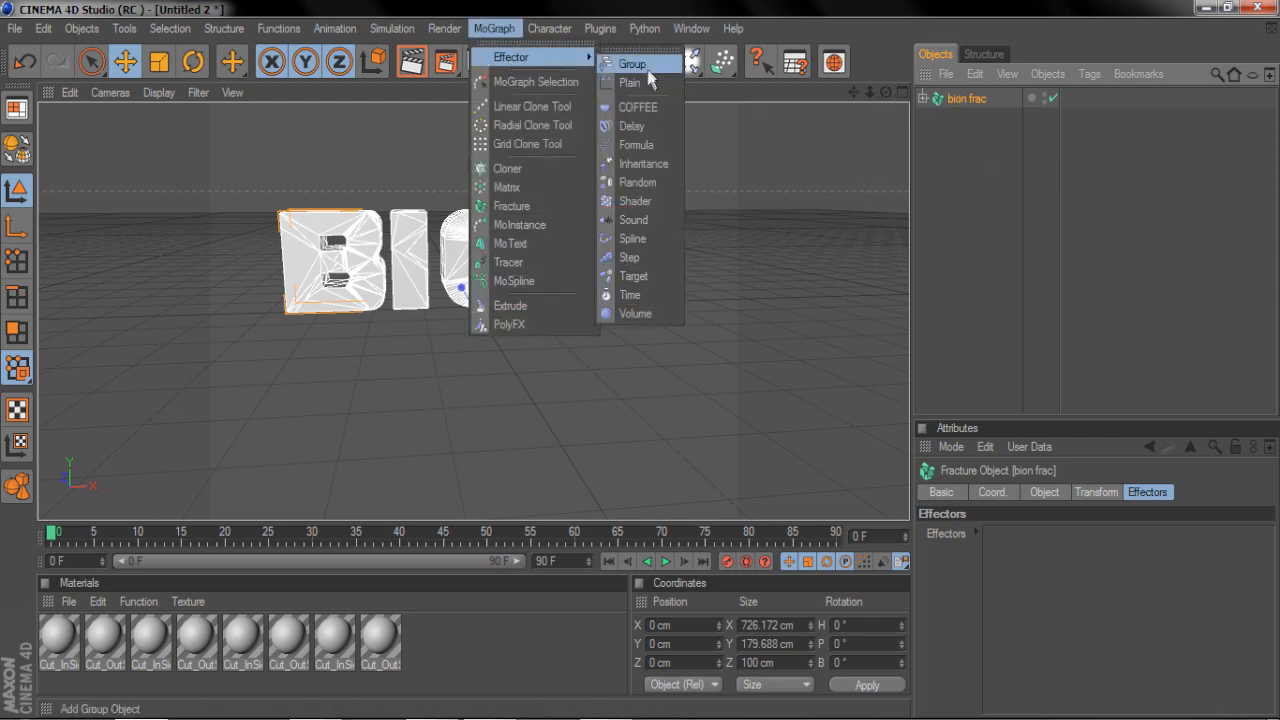
left_click(640, 182)
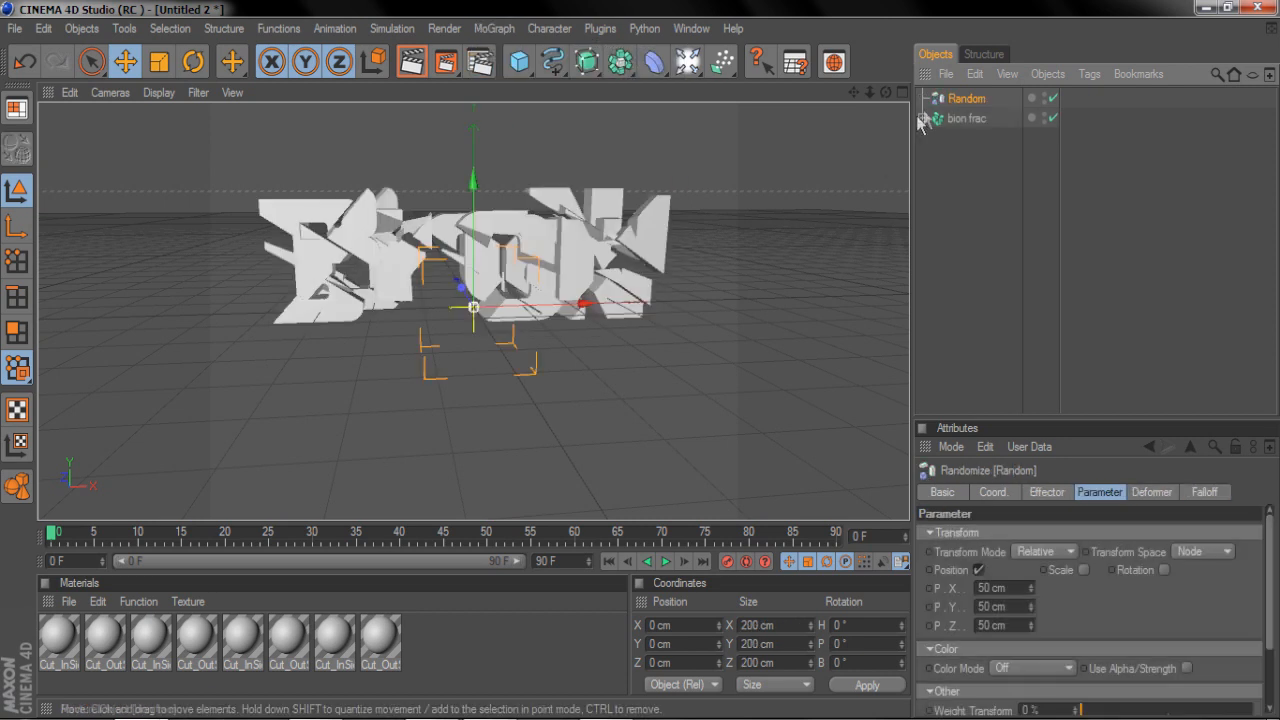
scroll(540, 250, "up", 5)
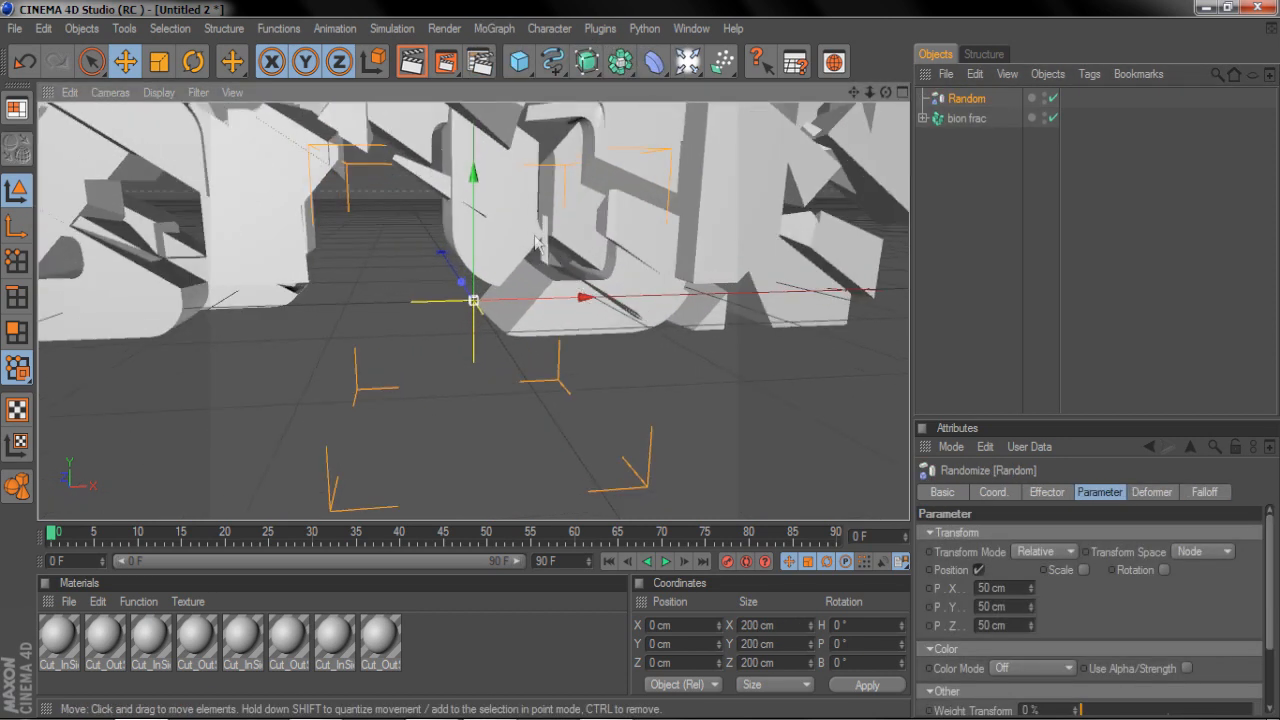
Disable the Random effector in bion frac's effector list and undo the accidental duplicate of the effector.
left_click(964, 118)
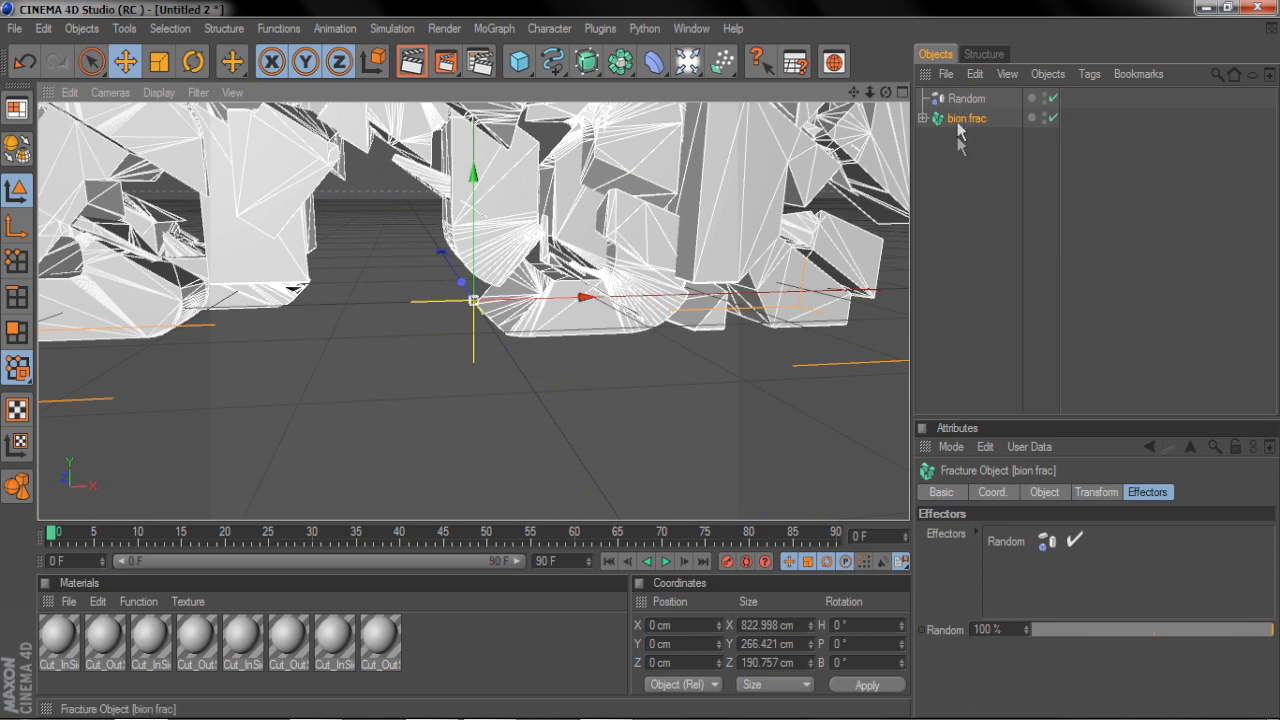
left_click(1143, 494)
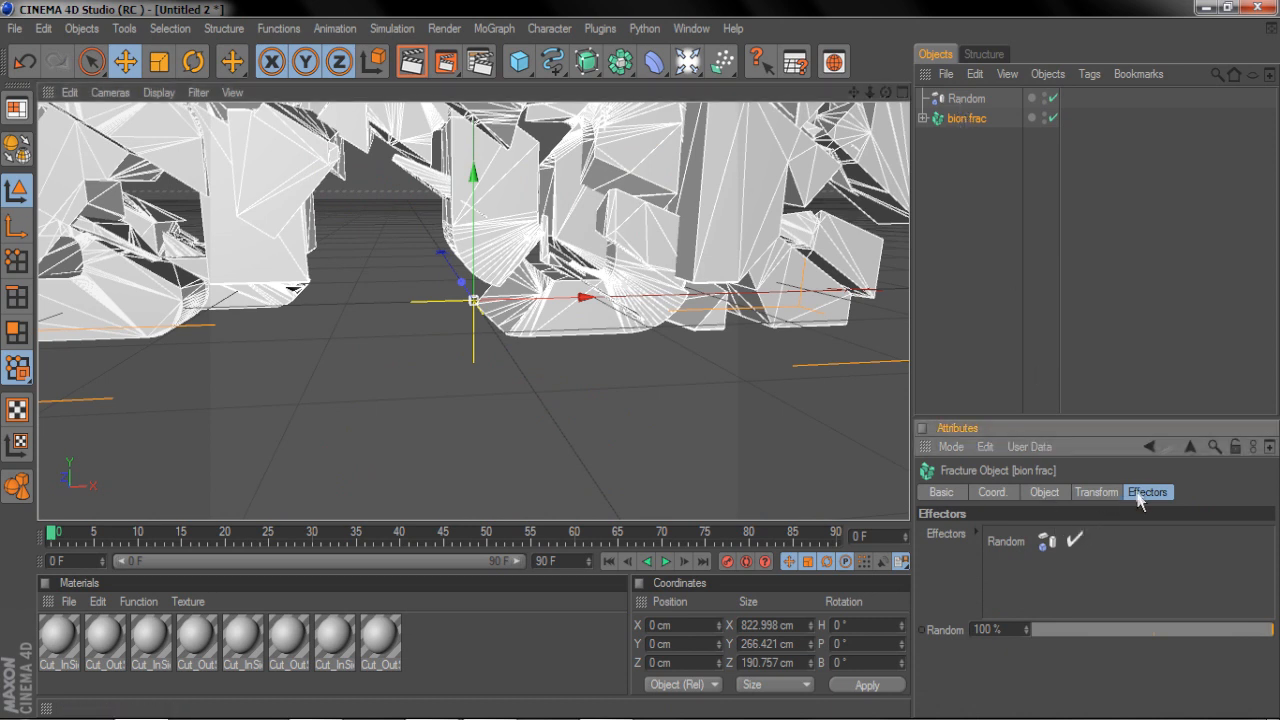
left_click(1075, 541)
left_click_drag(1022, 543, 1015, 275, "ctrl")
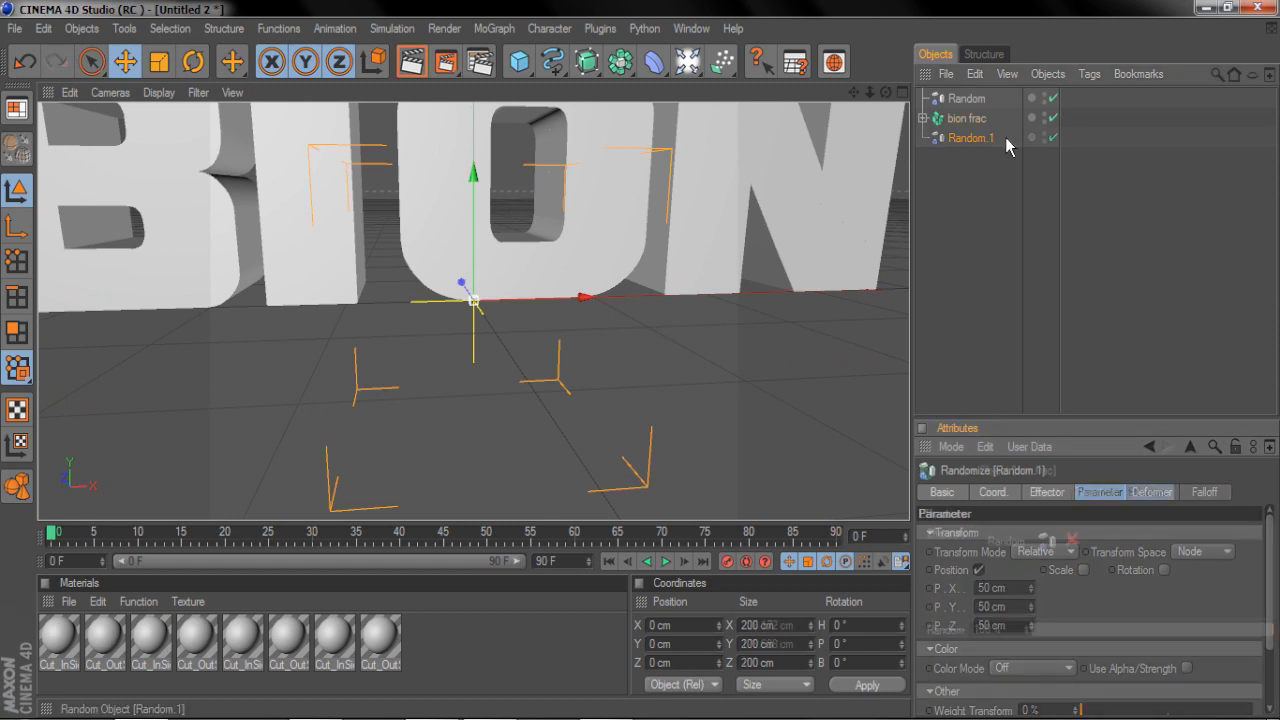
key("ctrl+z")
View the Random effector's falloff settings, then remove the effector from bion frac's effector list.
left_click(974, 100)
left_click(1198, 492)
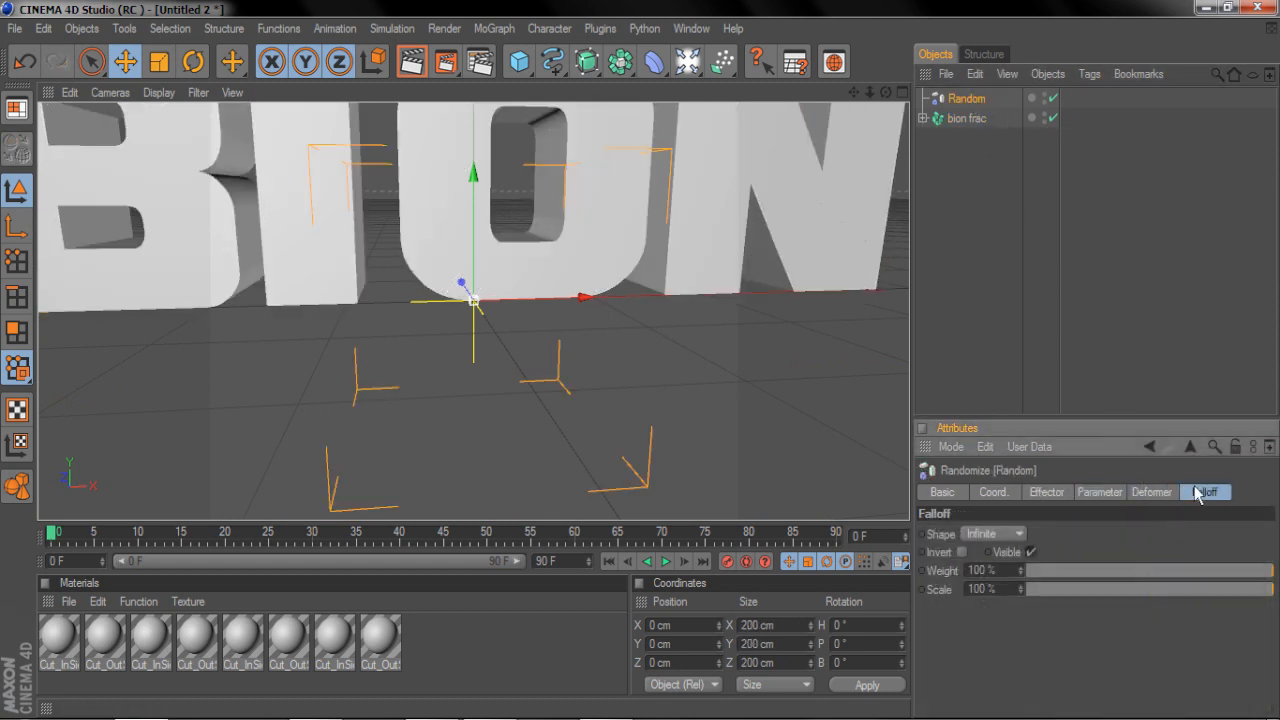
left_click(966, 118)
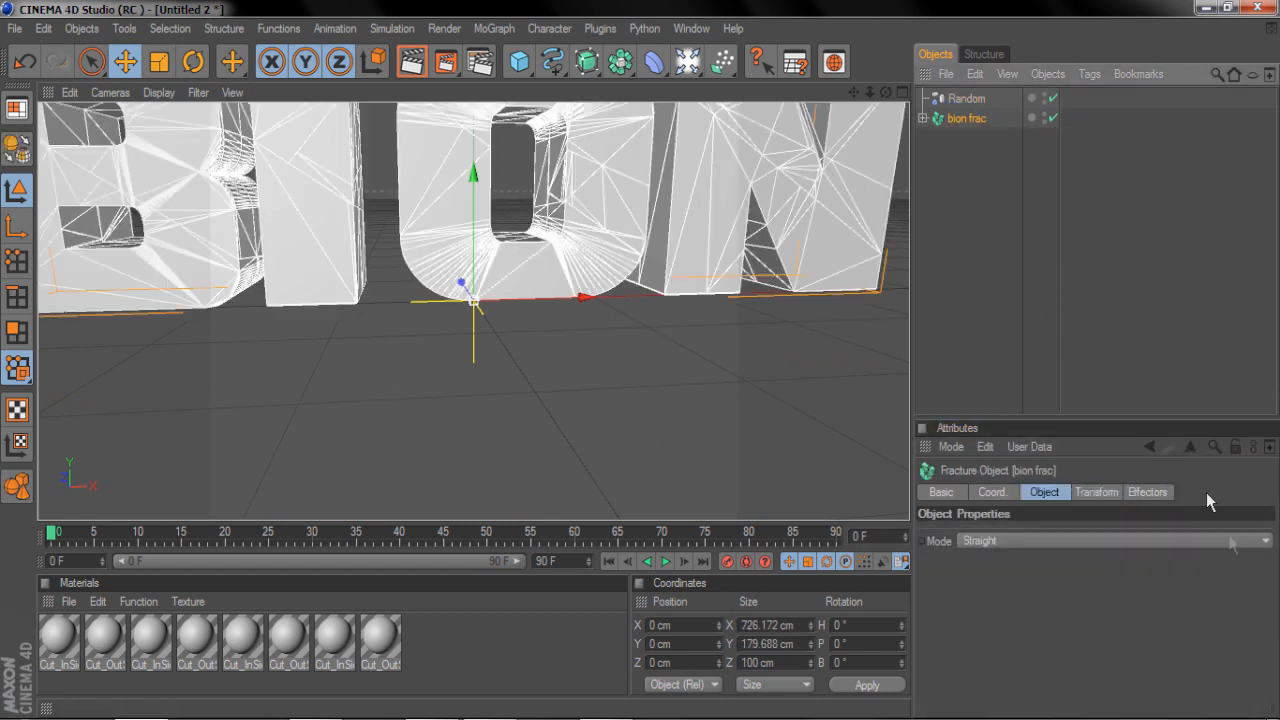
left_click(1140, 490)
left_click(995, 540)
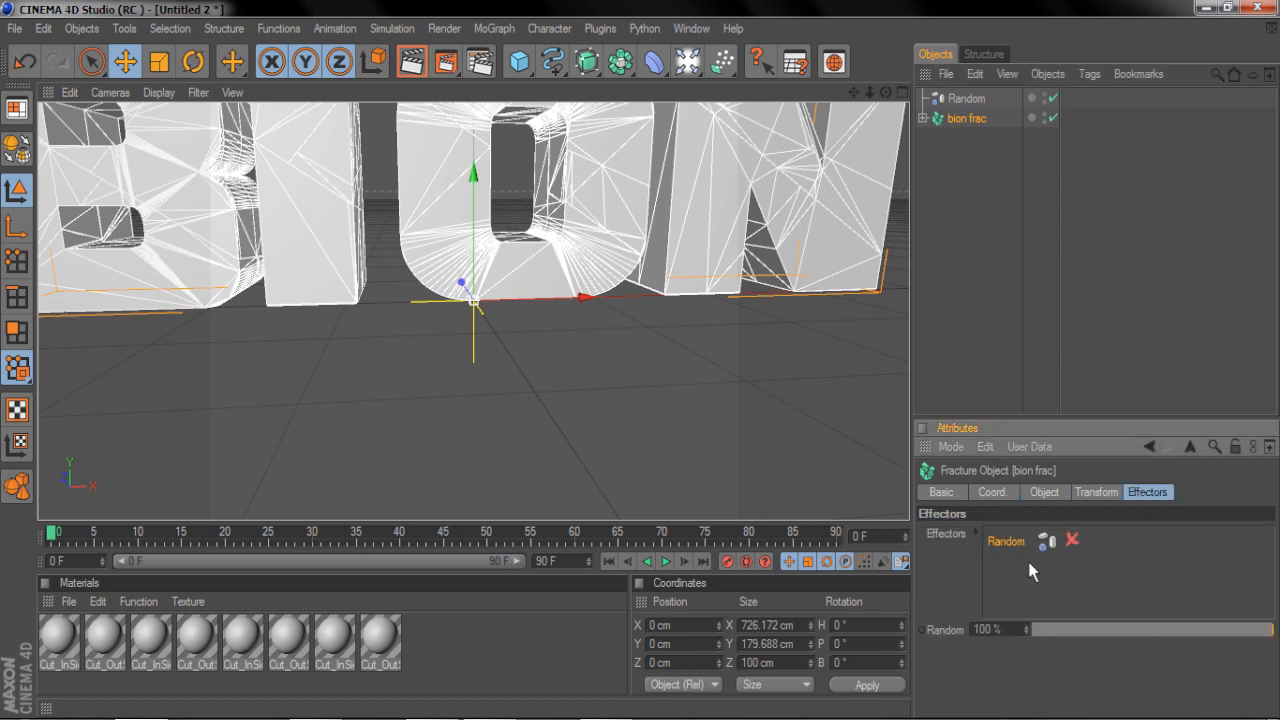
key("Delete")
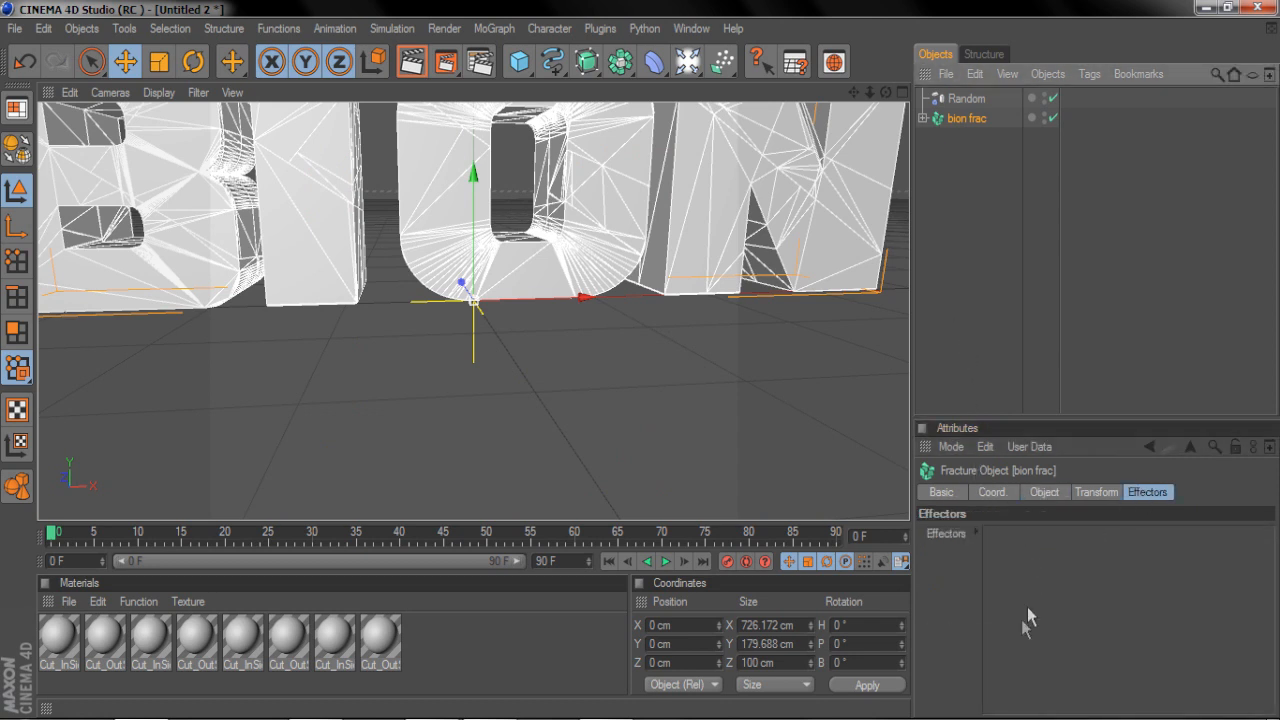
Assign the Random effector to bion frac's effector list again, undo the accidental shift of the text and clear the selection.
scroll(575, 296, "down", 4)
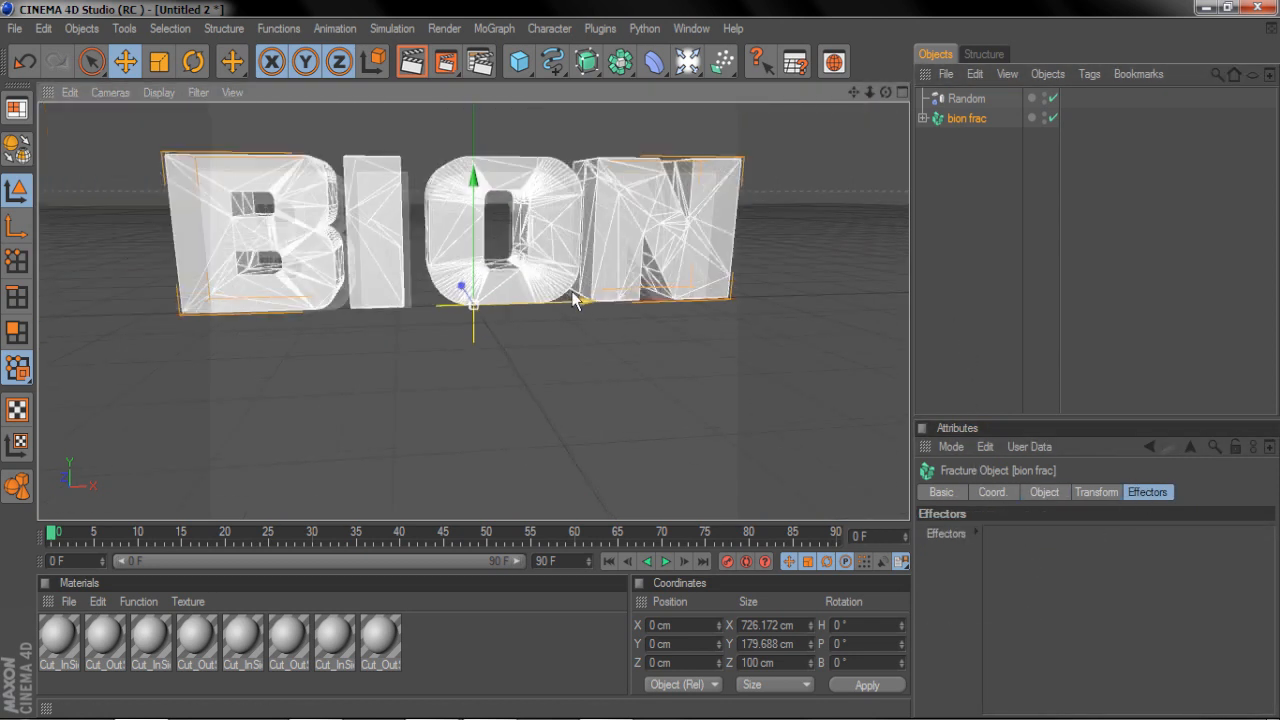
left_click(963, 98)
left_click(955, 119)
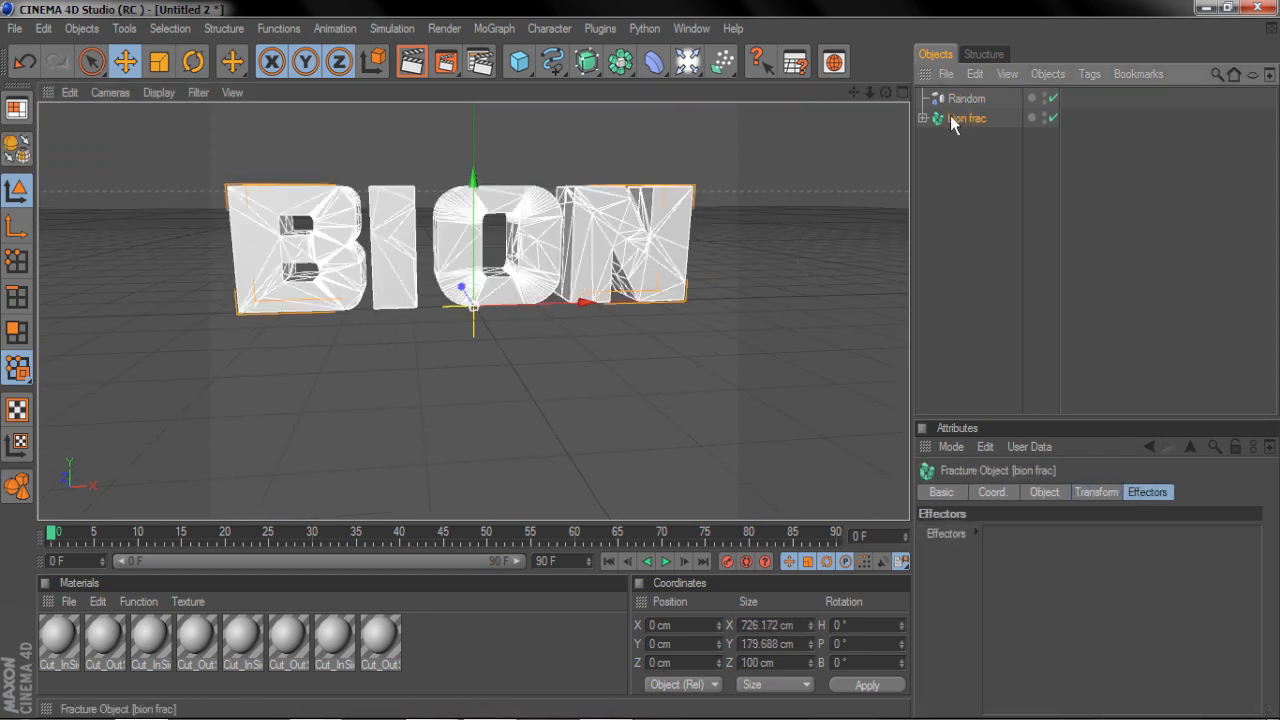
left_click_drag(965, 100, 1005, 540)
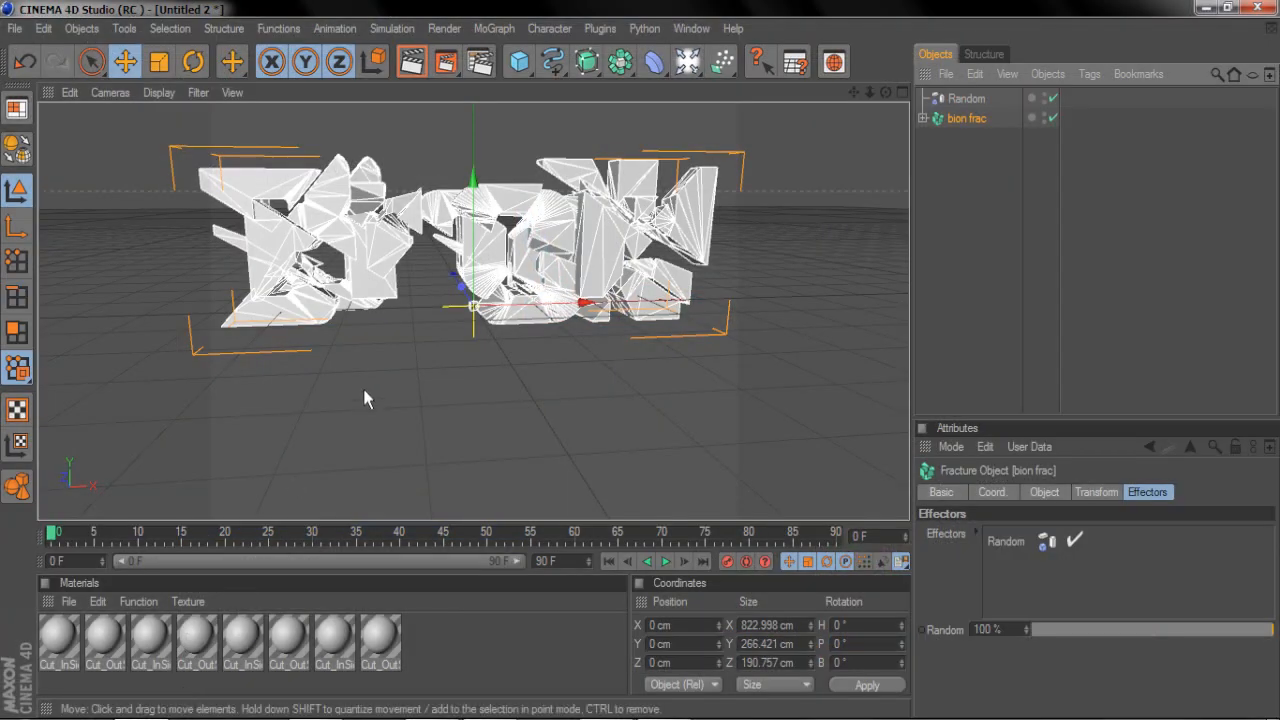
key("ctrl+z")
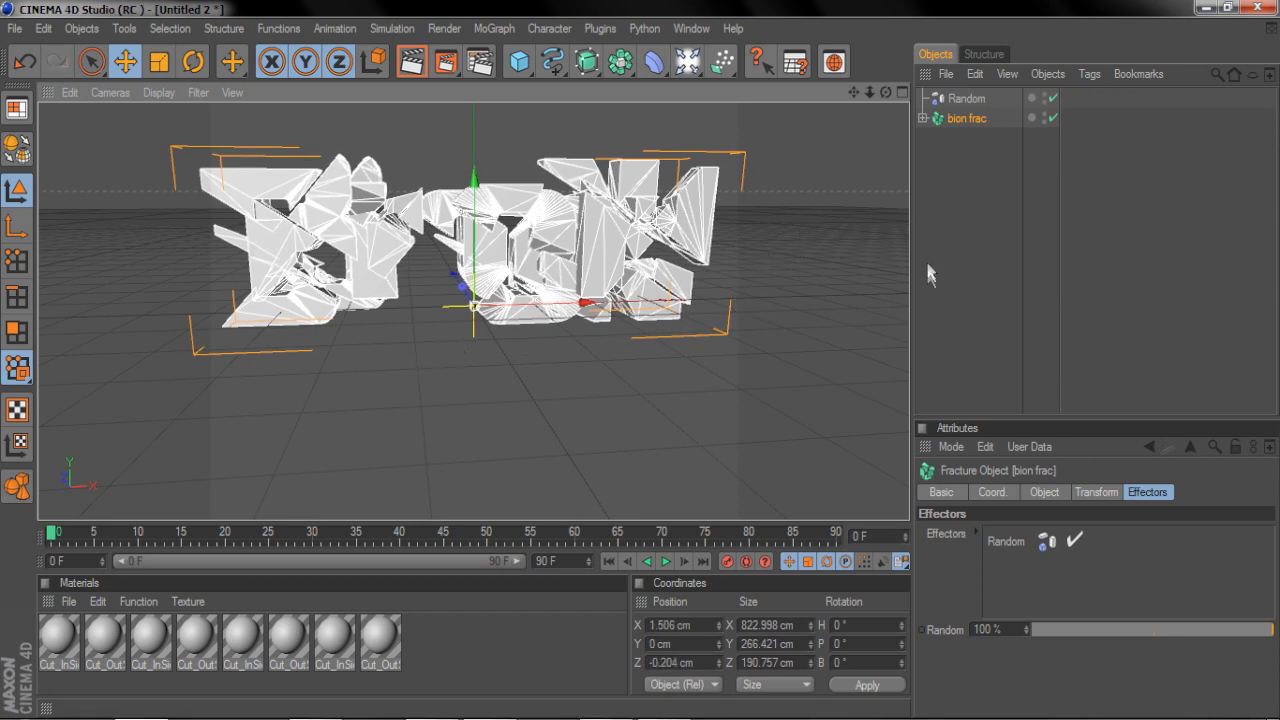
left_click(953, 254)
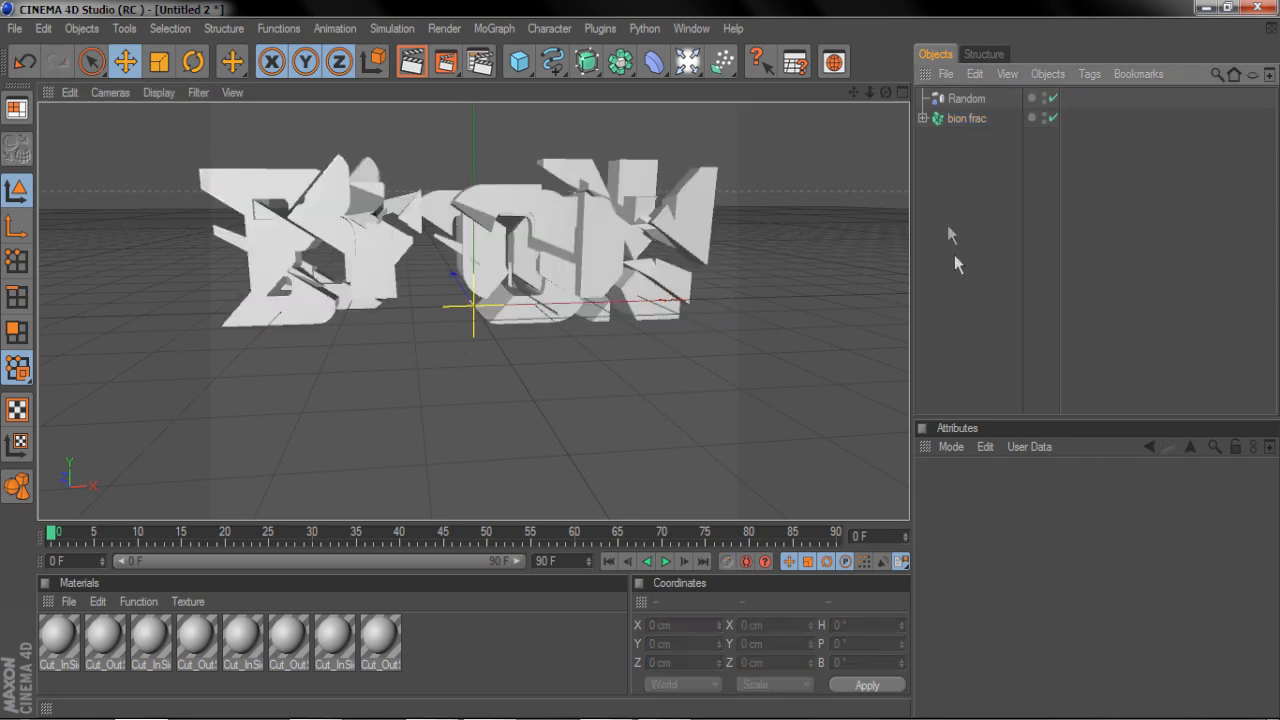
Make bion frac a child of the Random effector and select the effector.
left_click(965, 119)
left_click(965, 98)
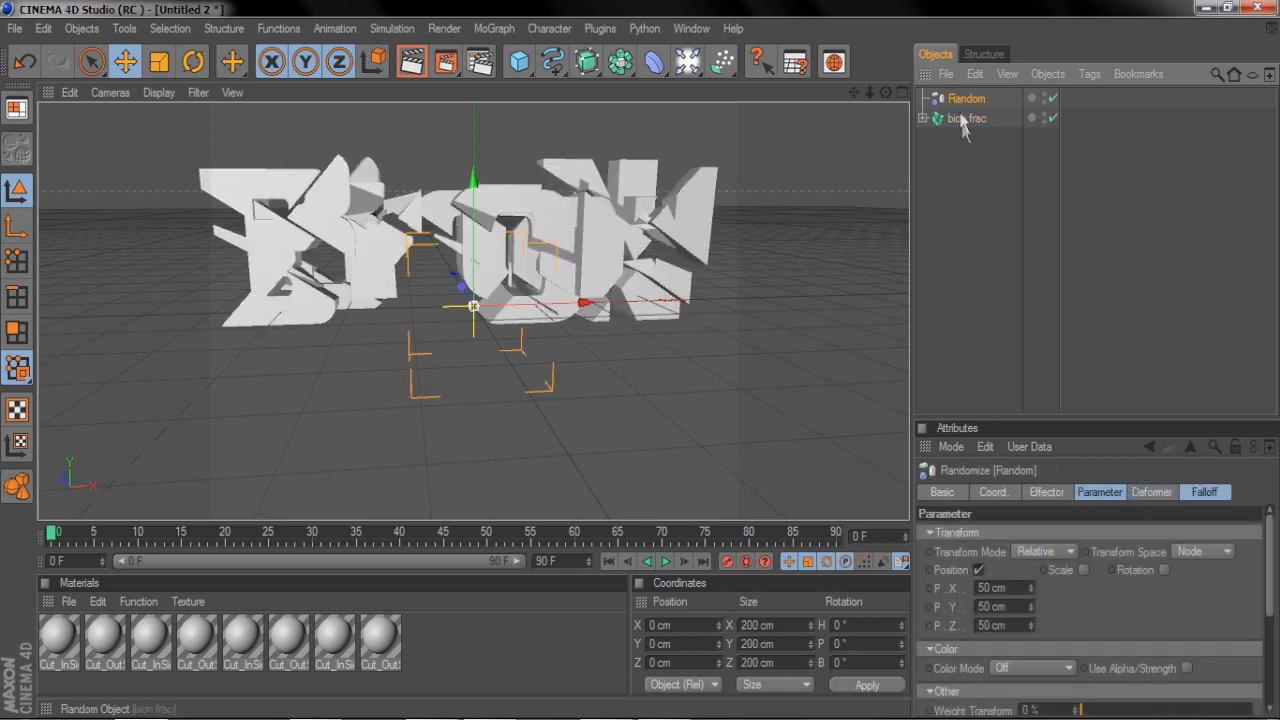
left_click(970, 136)
left_click_drag(966, 118, 968, 100)
left_click(965, 98)
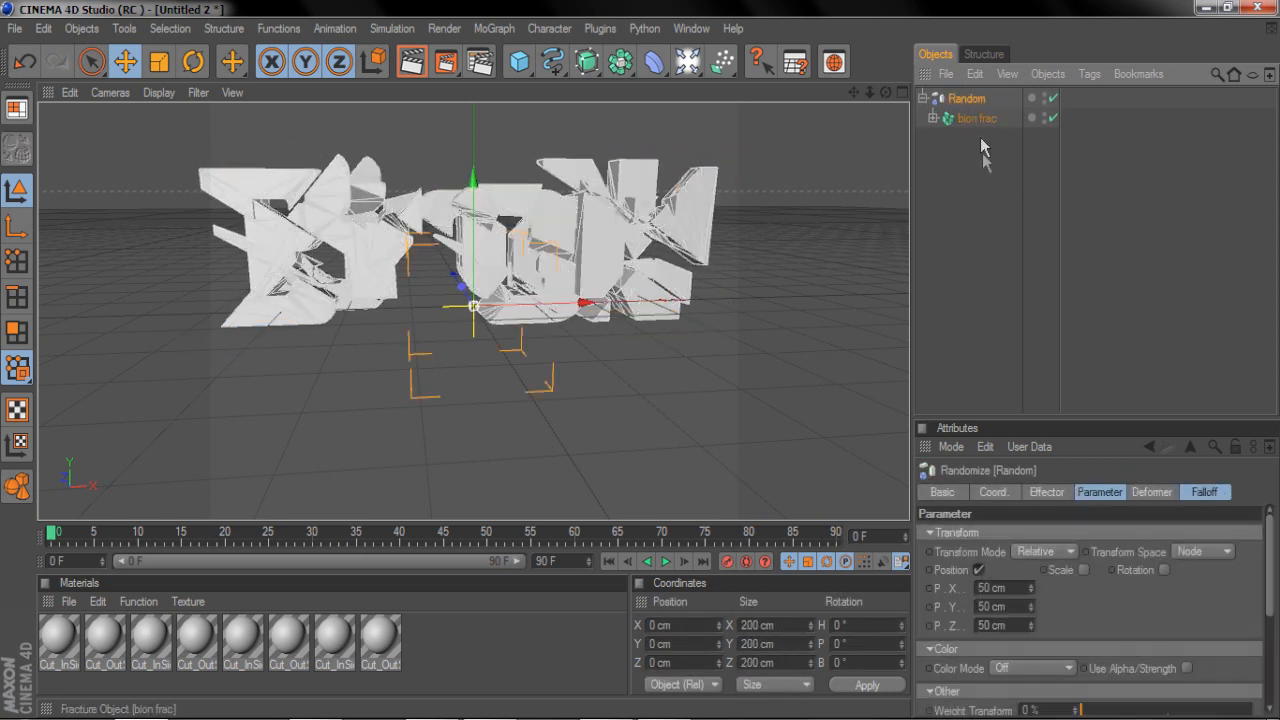
Set the first Cut_InSide material's color to bright green, R 68, G 255, B 0.
left_click(960, 142)
left_click_drag(460, 662, 55, 628)
left_click(480, 203)
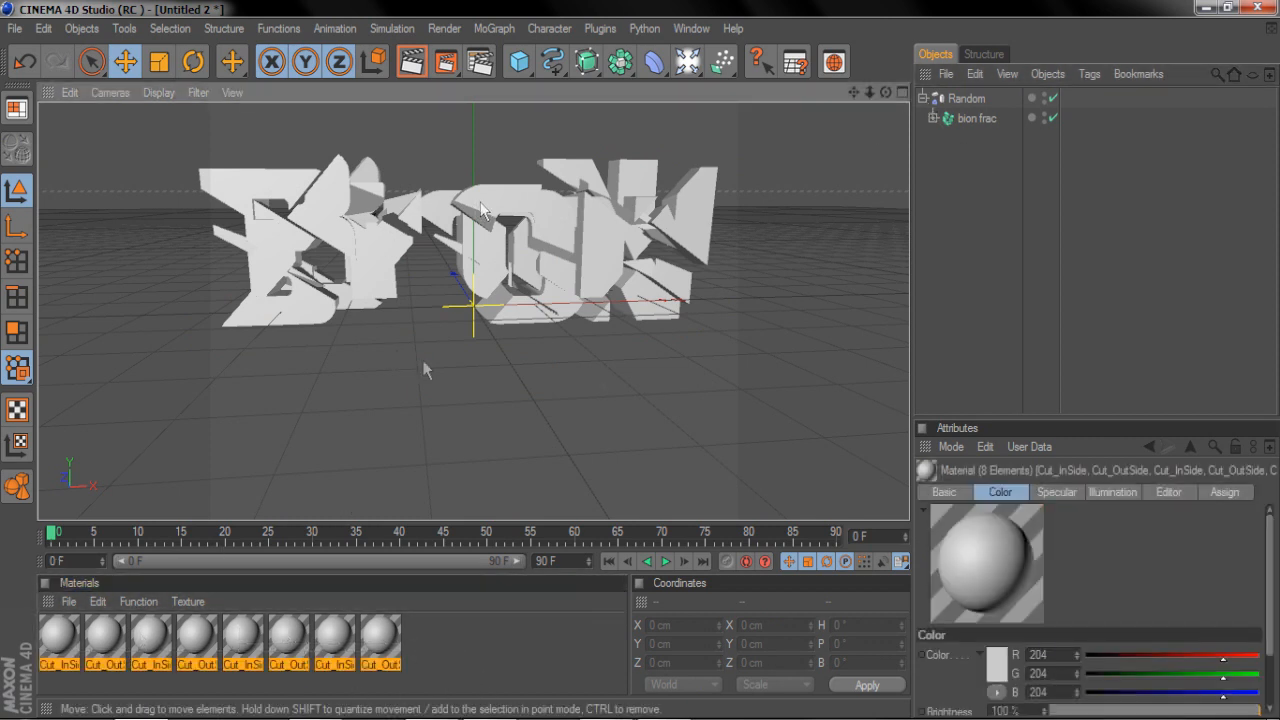
double_click(62, 655)
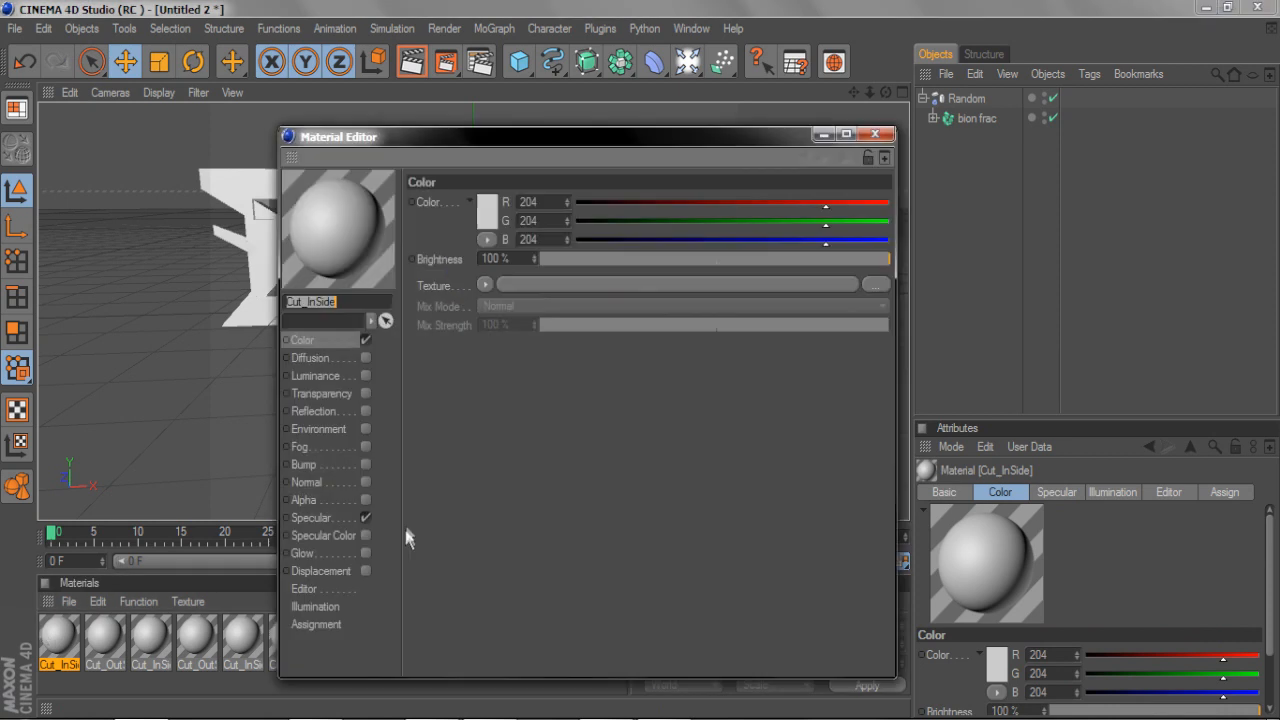
left_click(492, 210)
left_click_drag(465, 200, 462, 243)
left_click(456, 284)
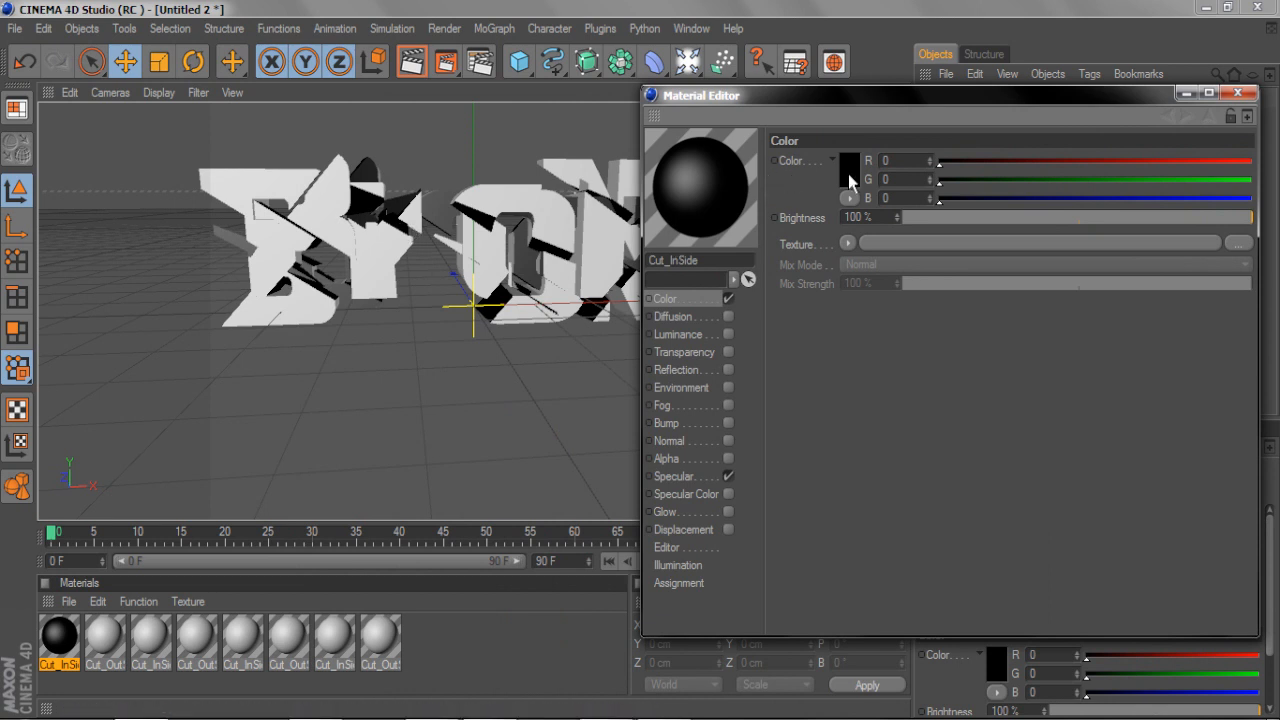
left_click(848, 174)
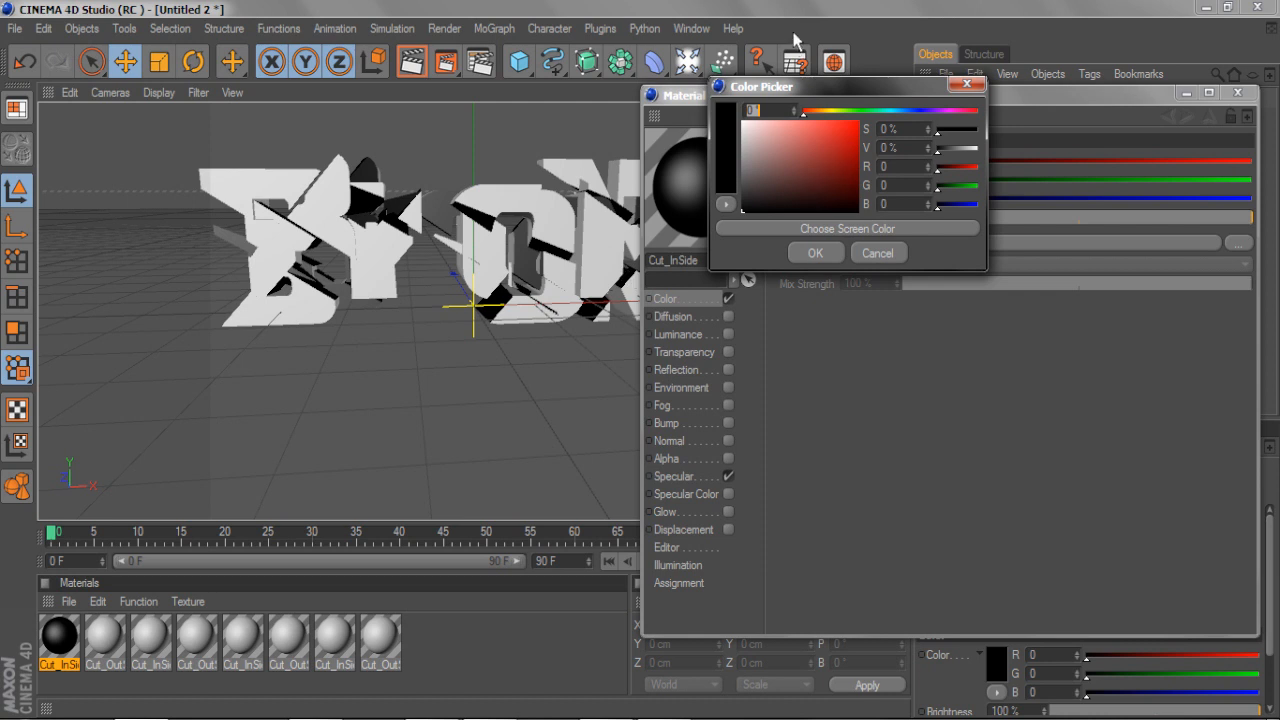
mouse_move(842, 113)
left_mouse_down()
mouse_move(916, 120)
mouse_move(853, 113)
left_mouse_up()
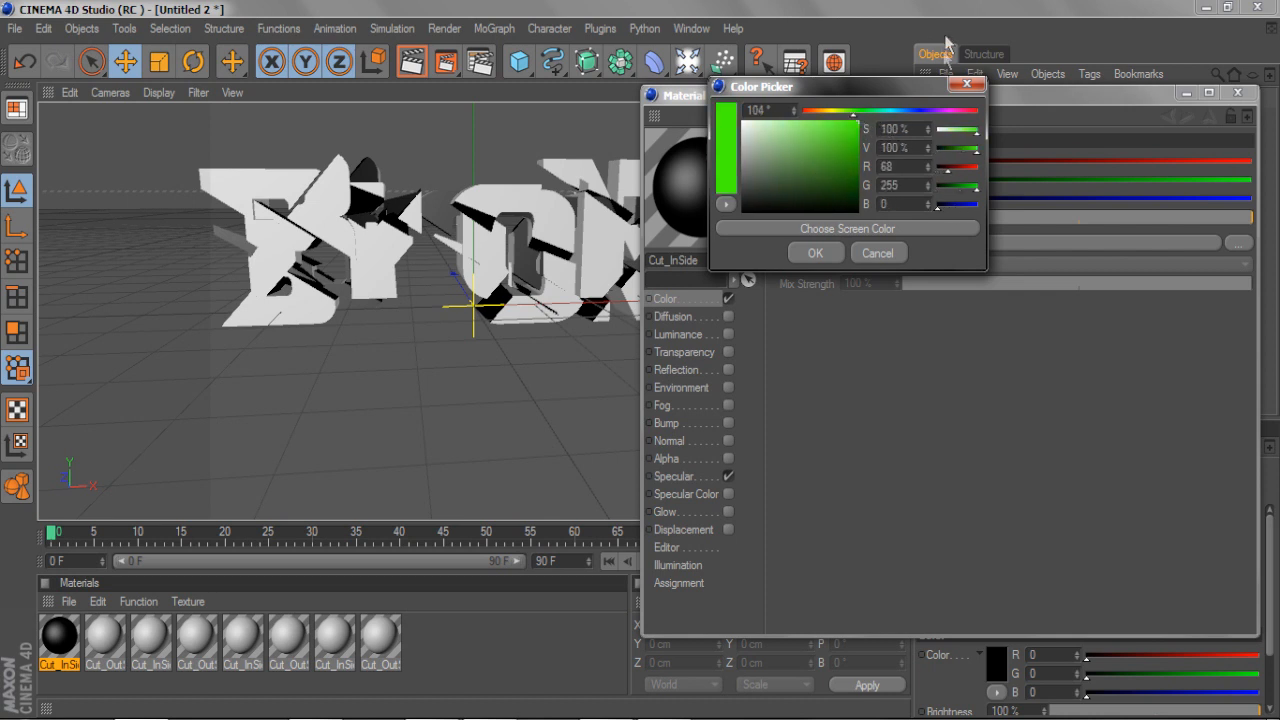
left_click(815, 253)
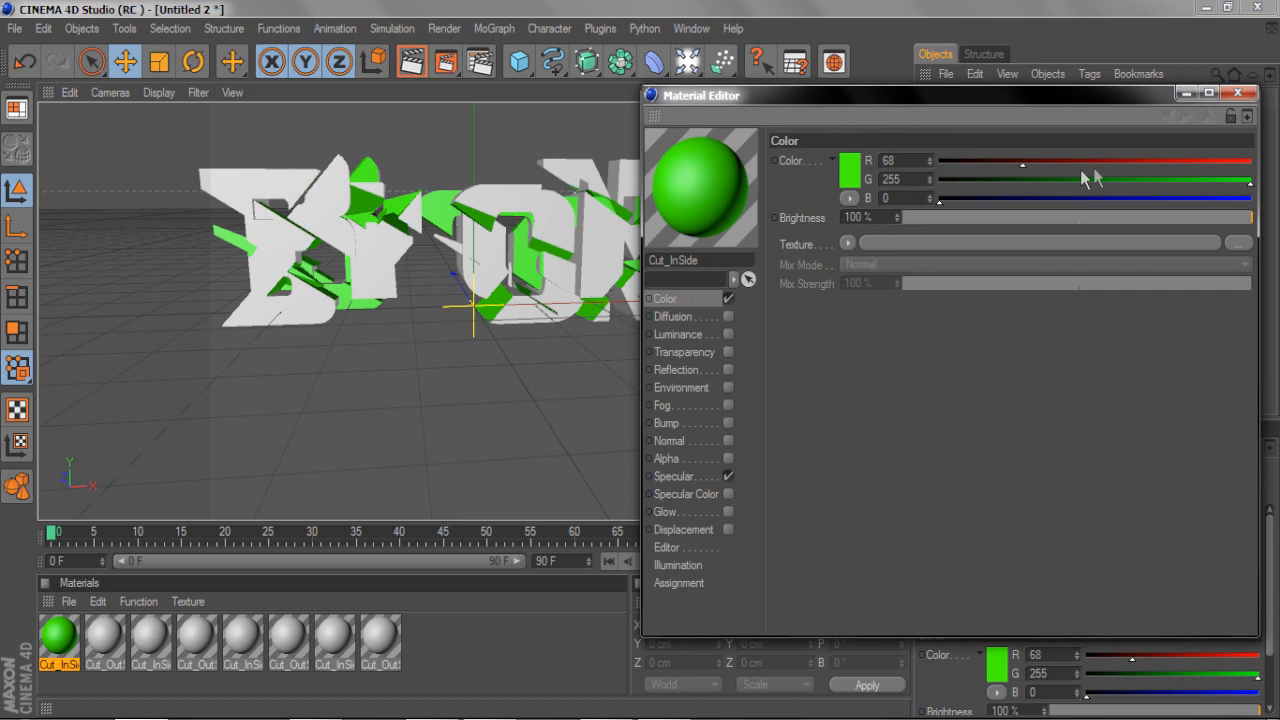
left_click(1238, 92)
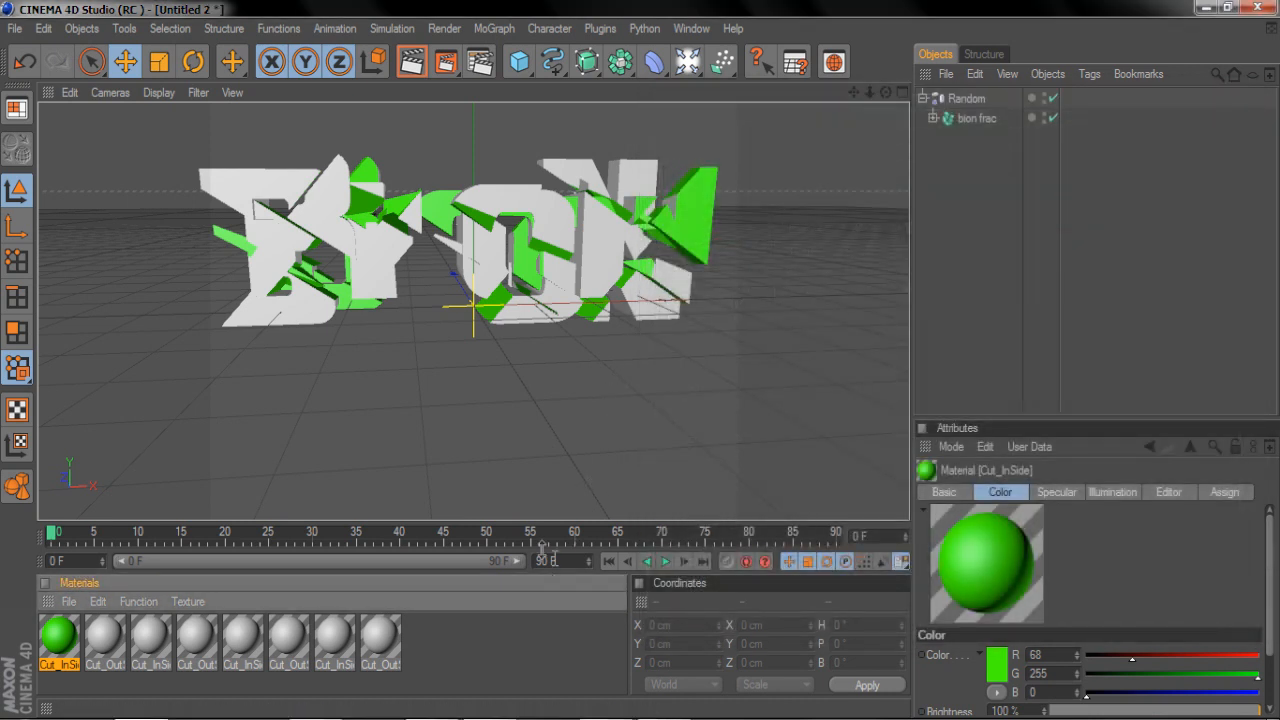
Set the first Cut_OutSide material's color to light grey, with R, G and B at 194.
double_click(104, 645)
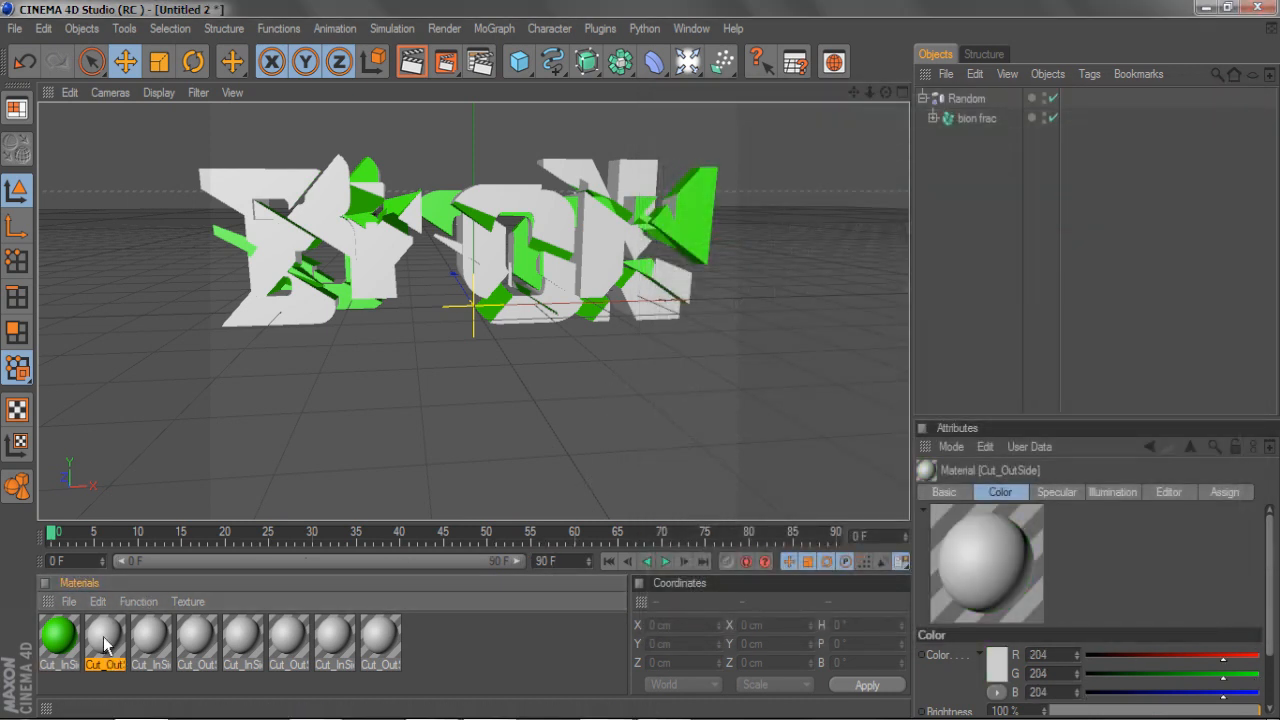
left_click(484, 212)
left_click_drag(355, 195, 313, 204)
left_click(445, 287)
left_click_drag(394, 144, 402, 341)
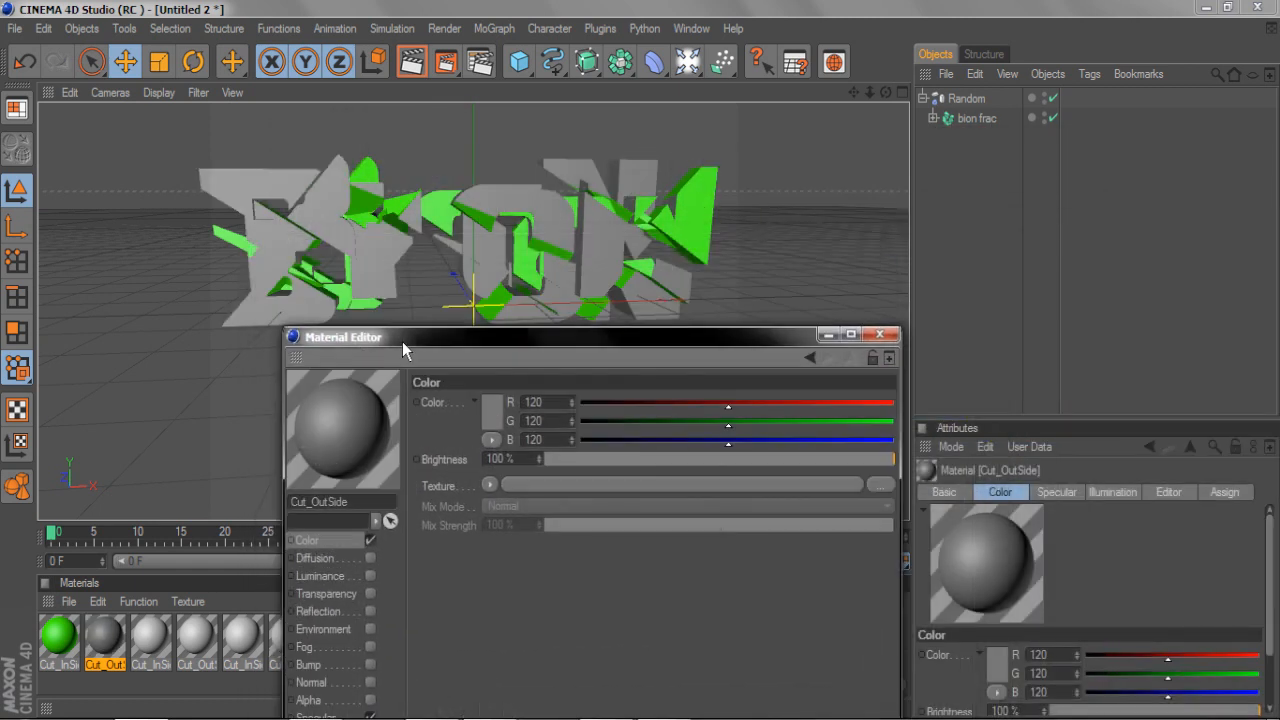
left_click(495, 414)
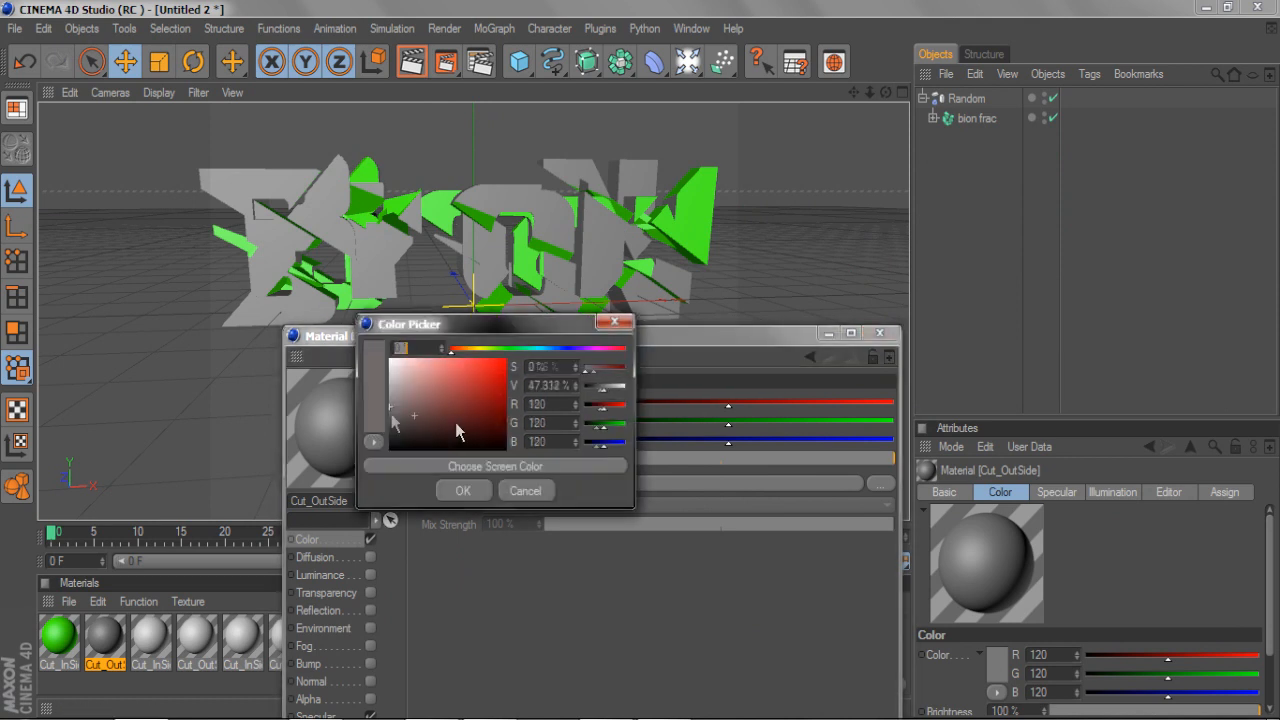
left_click(463, 491)
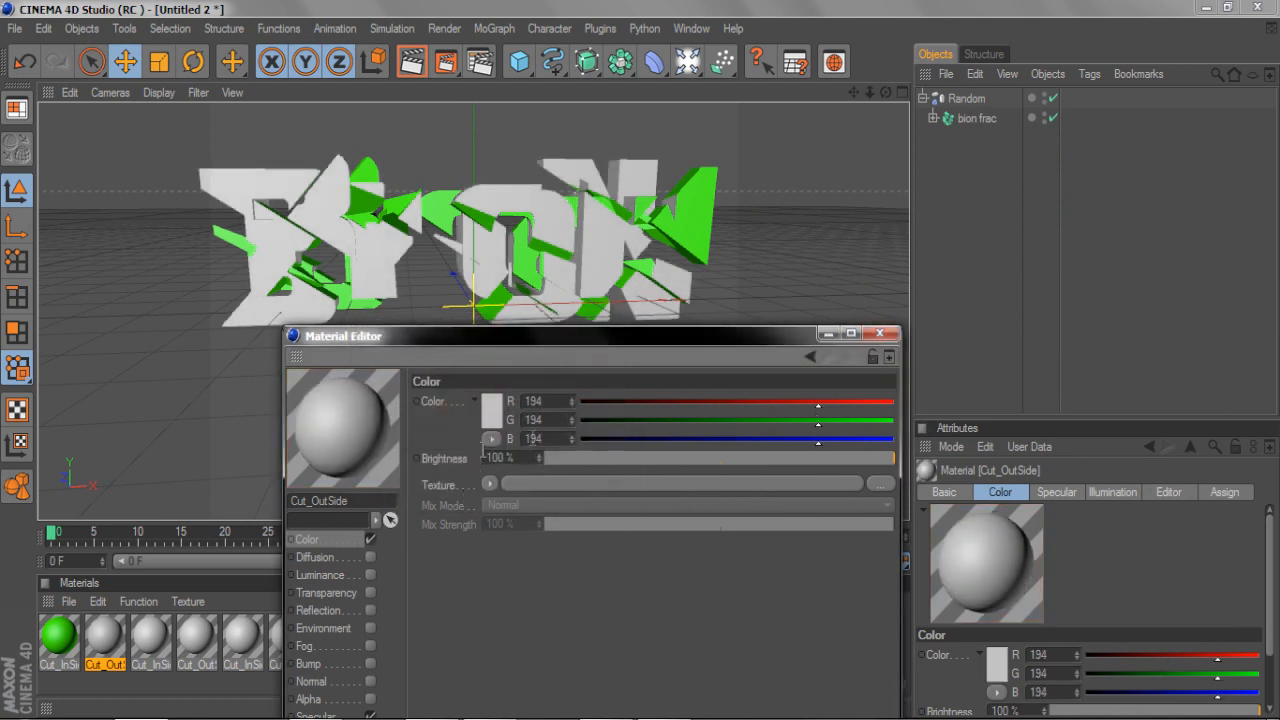
left_click(880, 334)
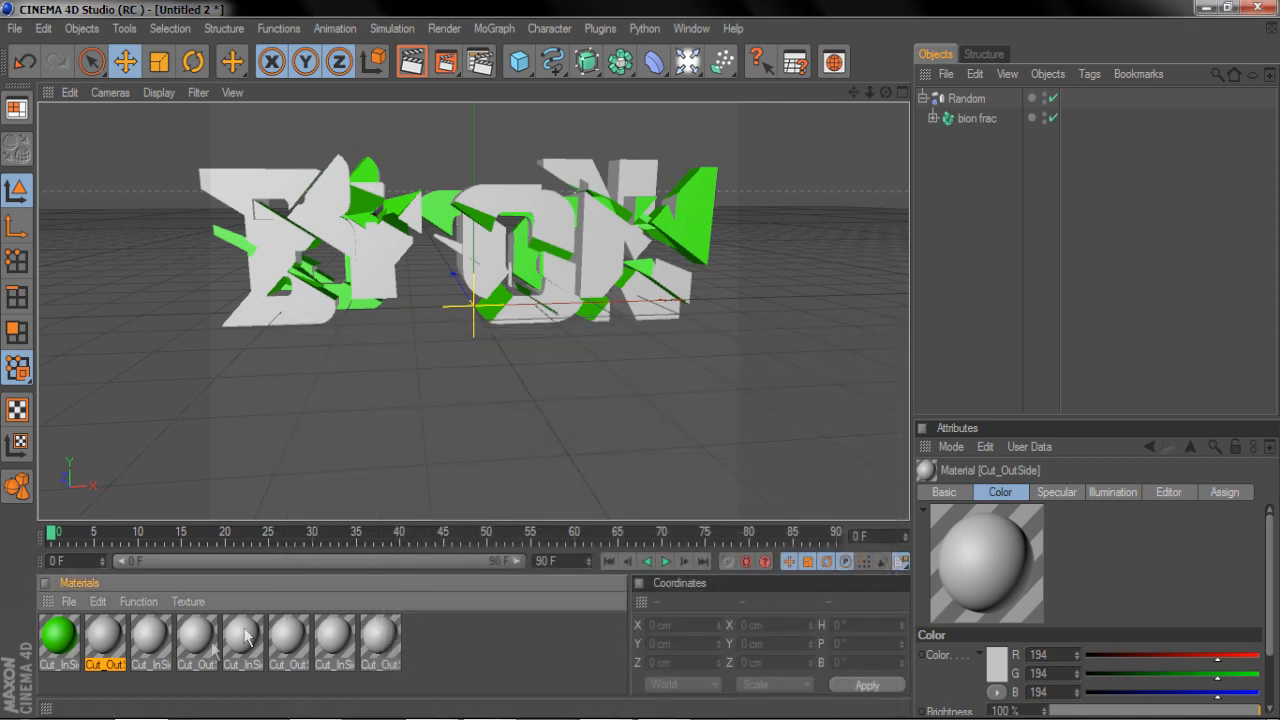
Set the second Cut_InSide material's color to black.
double_click(146, 640)
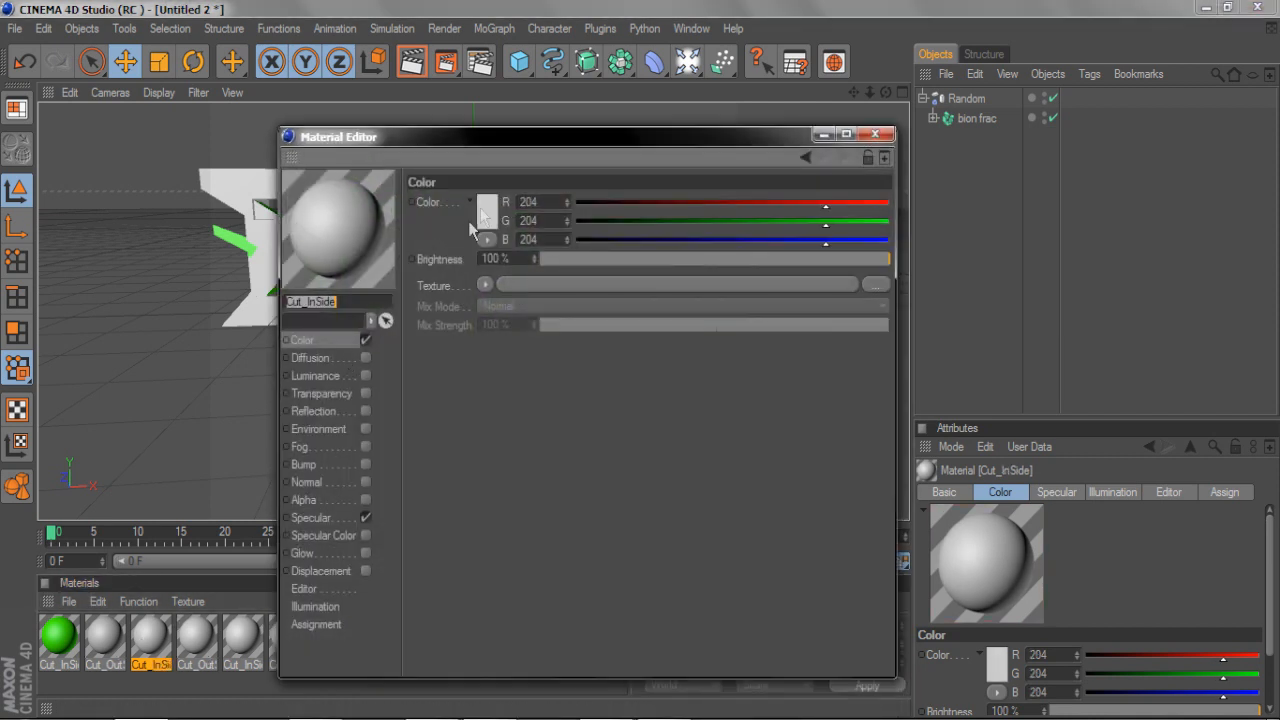
left_click(485, 212)
left_click(434, 247)
left_click(443, 283)
left_click_drag(420, 137, 10, 345)
left_click(461, 345)
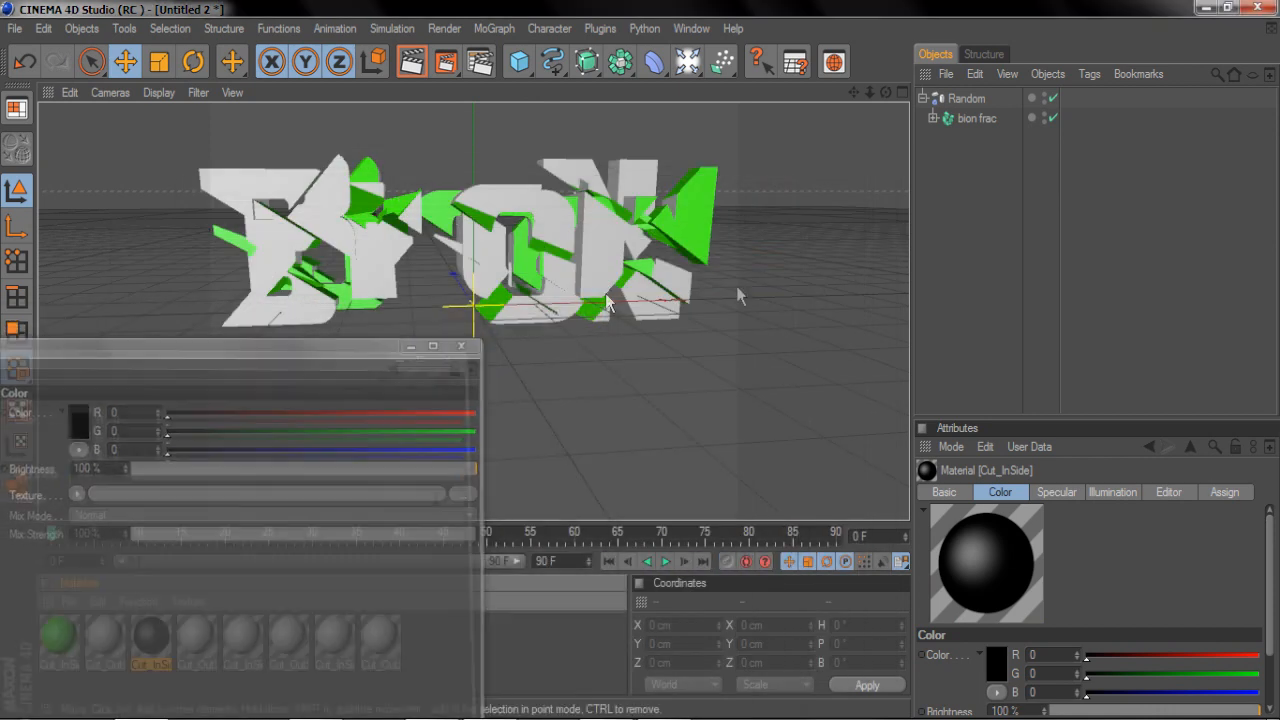
Expand bion frac, select its first piece and delete the six surplus materials, keeping the green Cut_InSide and the grey Cut_OutSide.
left_click(972, 119)
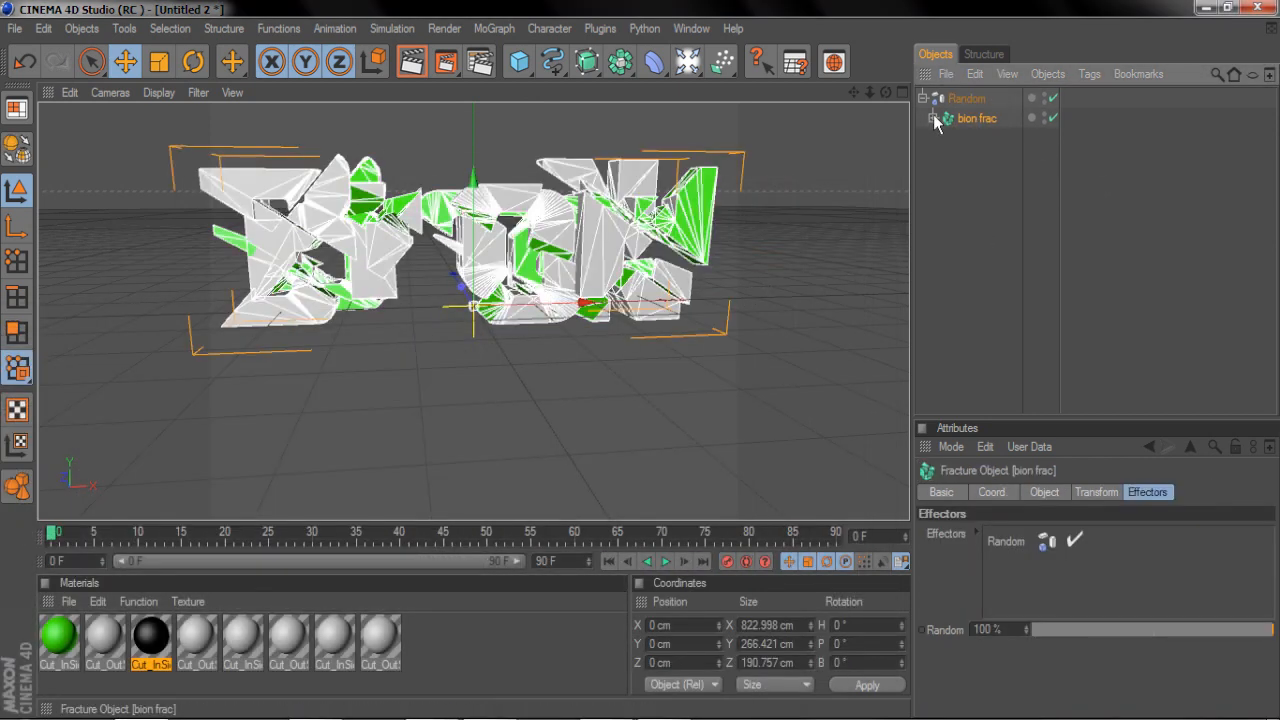
left_click(933, 118)
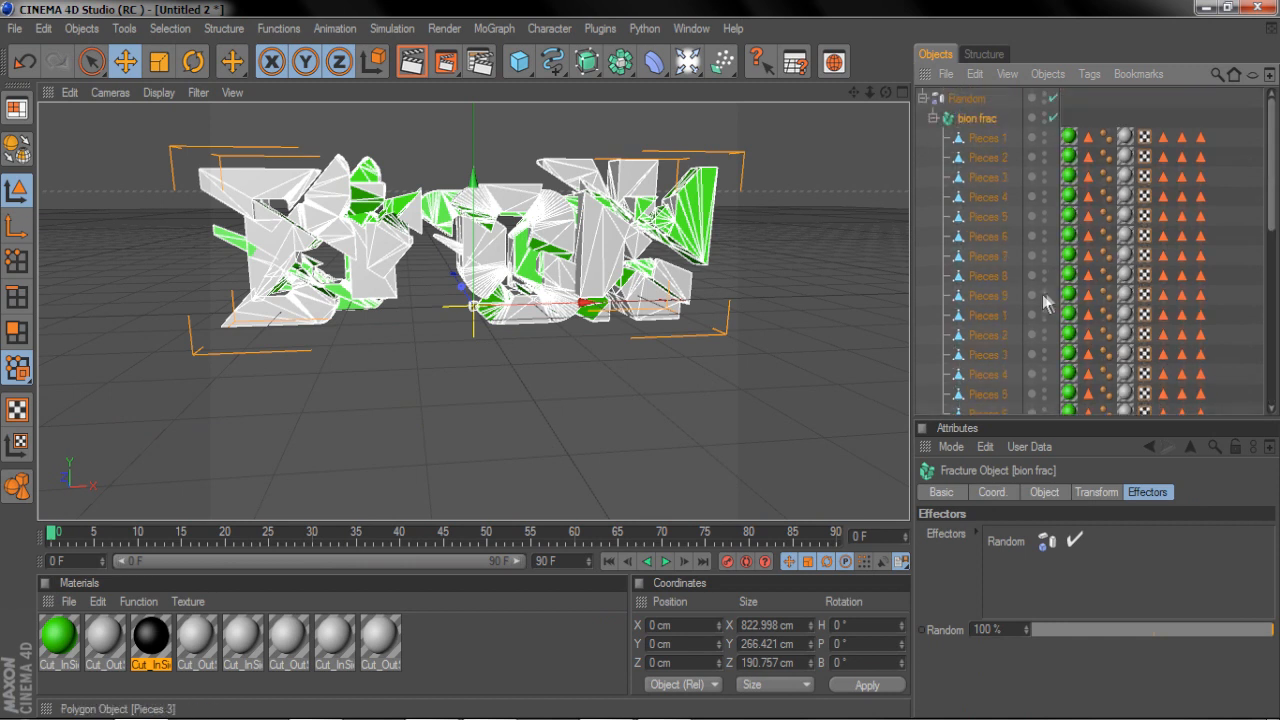
left_click(977, 139)
left_click_drag(472, 655, 197, 627)
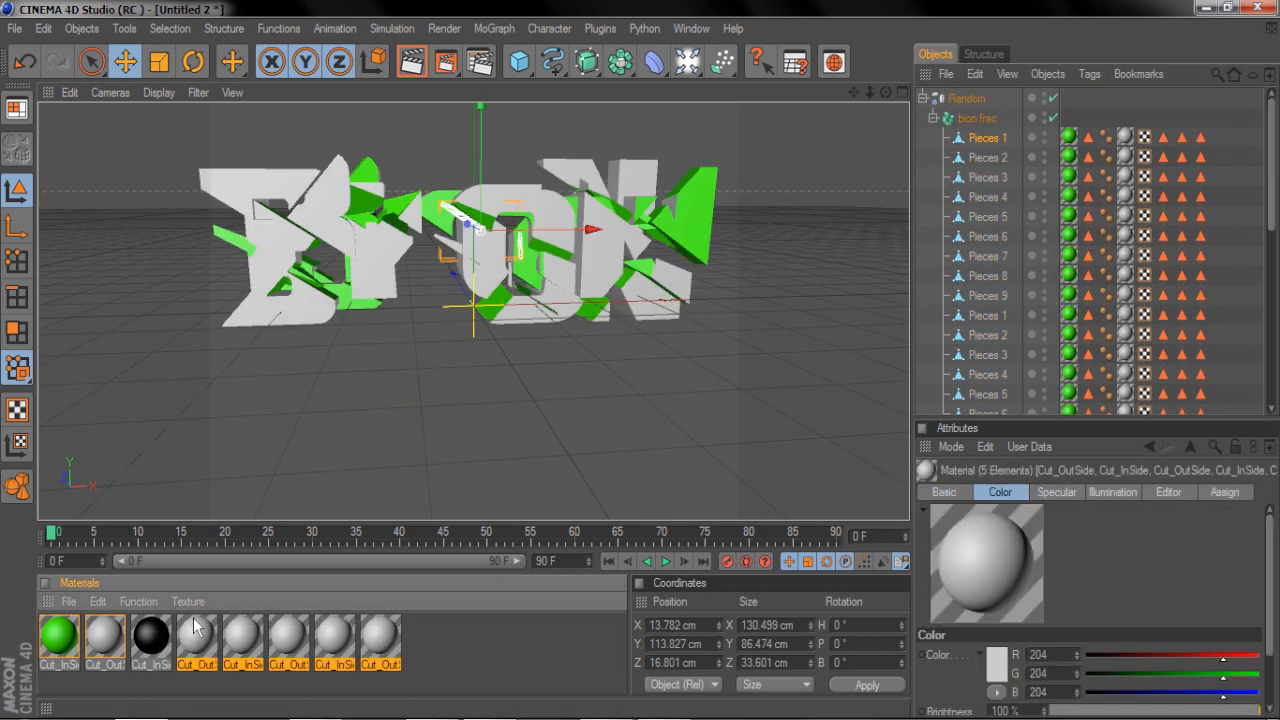
key("Delete")
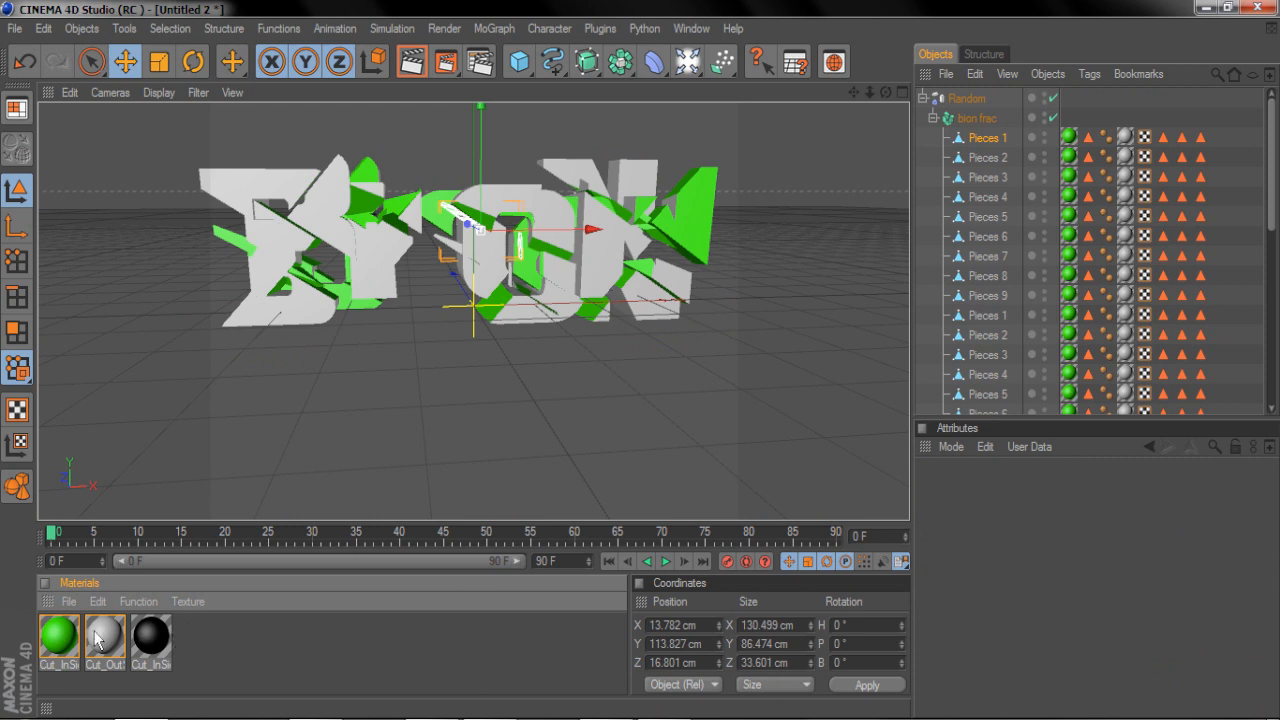
left_click(97, 641)
left_click(170, 651)
key("Delete")
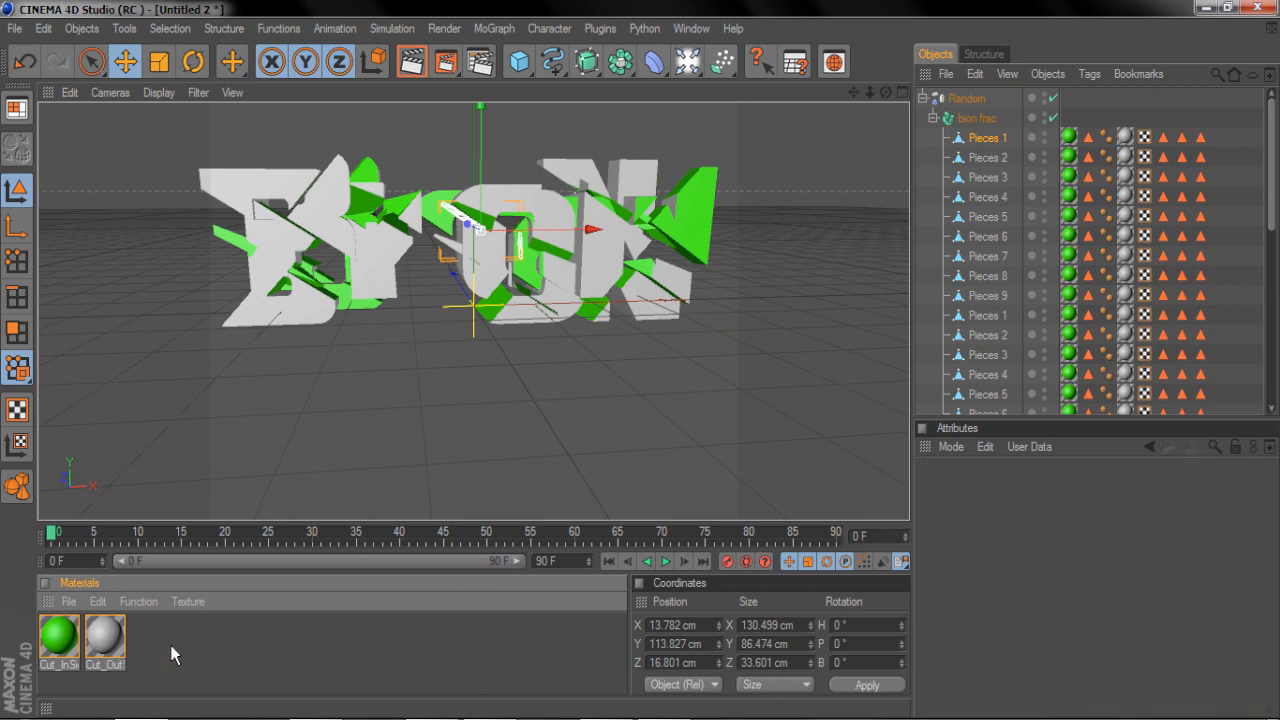
Render a preview of the fractured text in the viewport from slightly farther away.
left_click(71, 606)
left_click(203, 648)
scroll(404, 218, "down", 2)
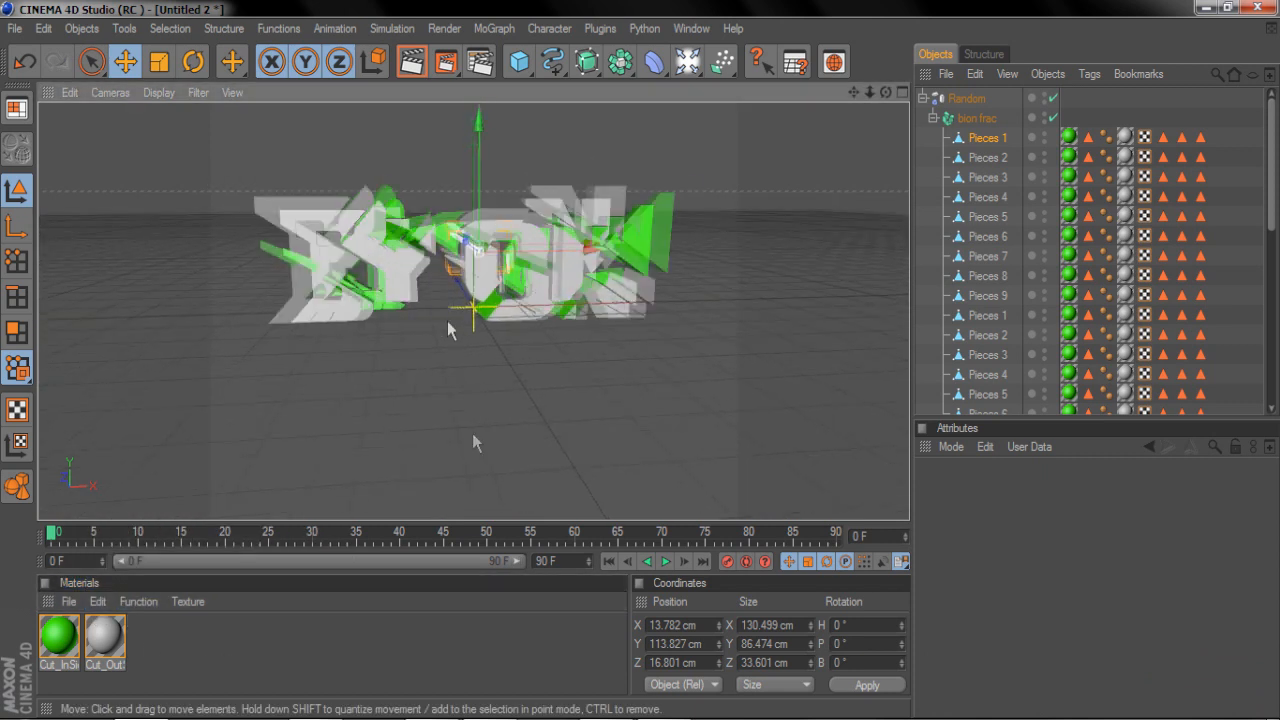
left_click(412, 62)
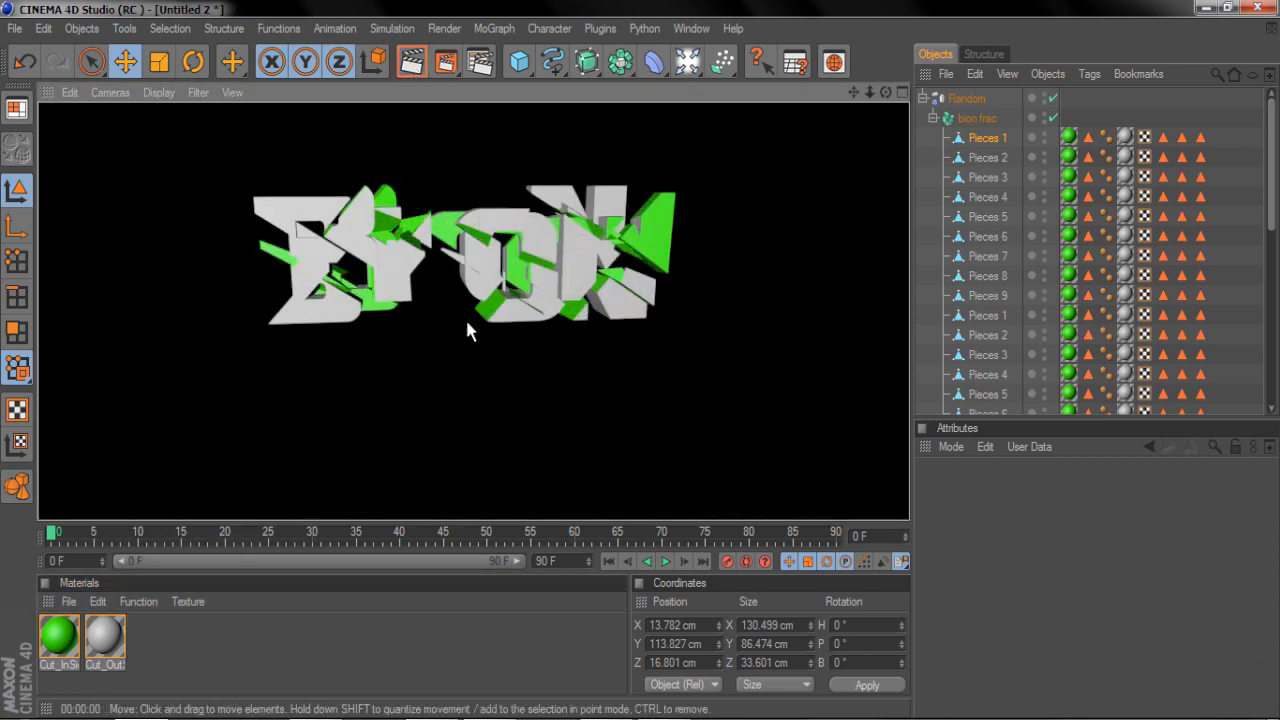
Collapse the bion frac and Random hierarchies and select the Random effector.
left_click(966, 98)
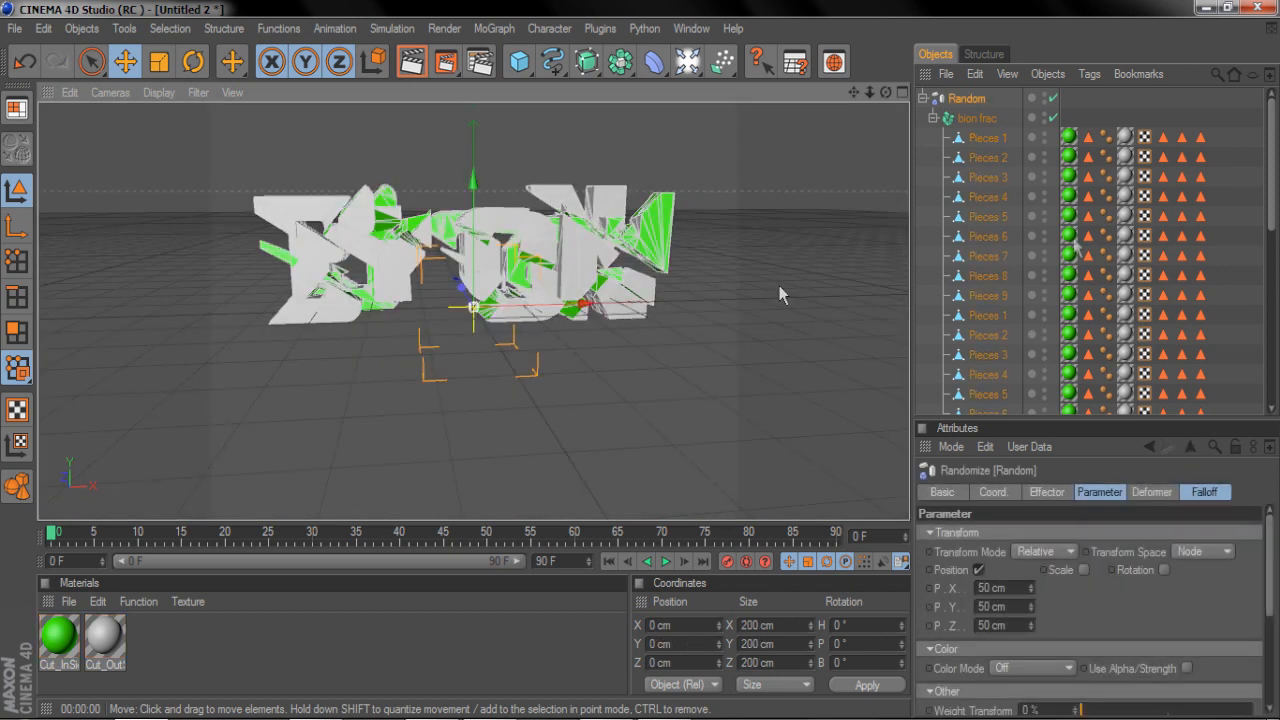
left_click(926, 124)
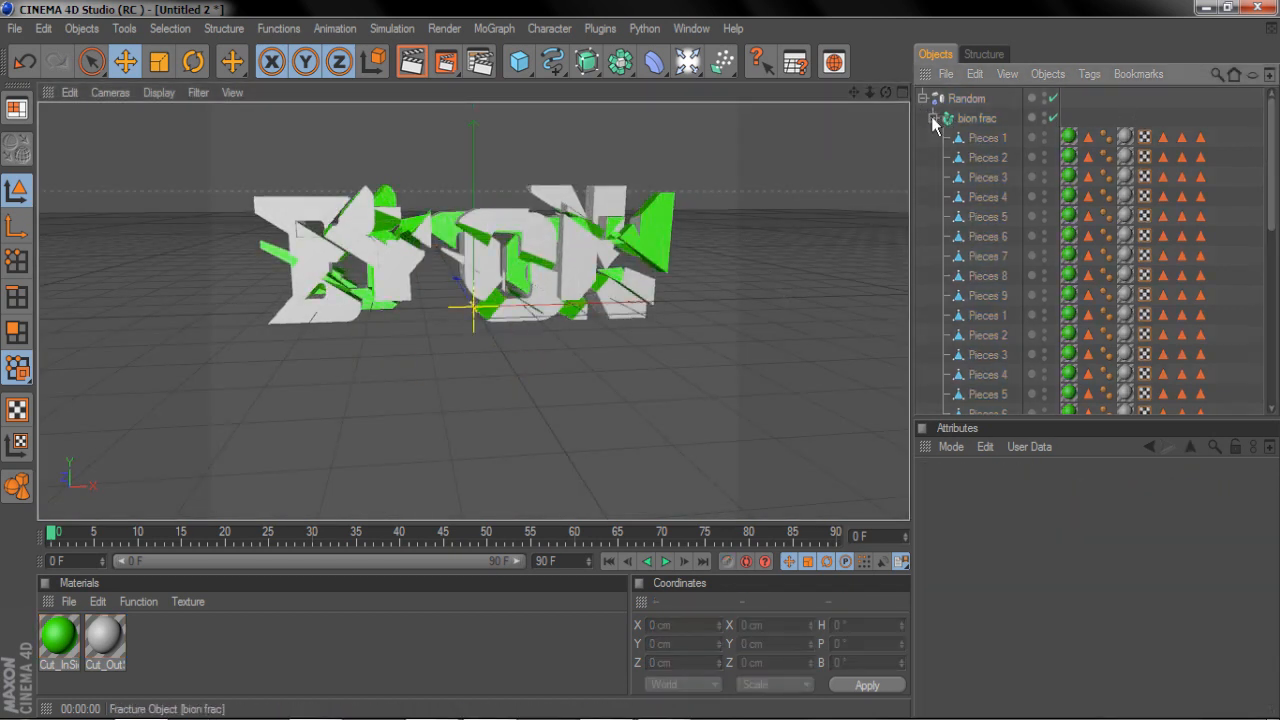
left_click(928, 118)
left_click(922, 98)
left_click(966, 98)
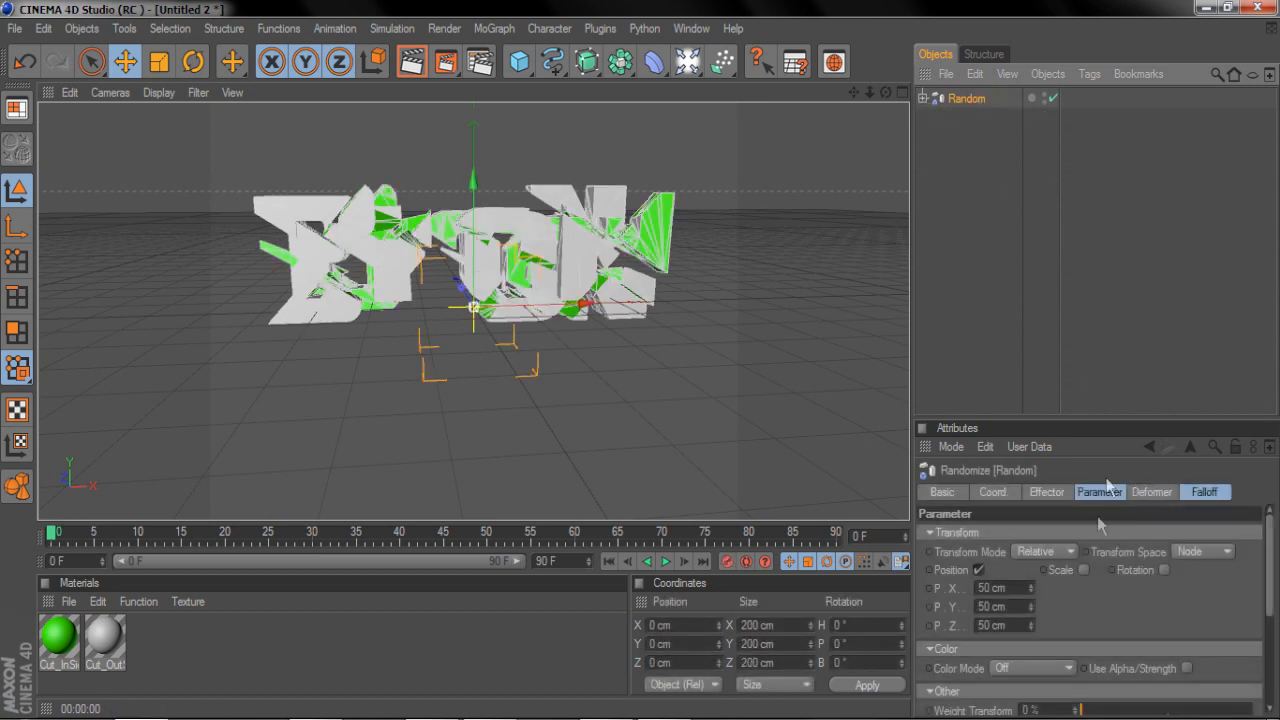
Scatter the pieces by setting the Random effector's position to X 582 cm, Y 193 cm and Z 754 cm.
right_click_drag(405, 196, 834, 117, "alt")
left_click_drag(886, 92, 843, 188)
scroll(851, 214, "down", 4)
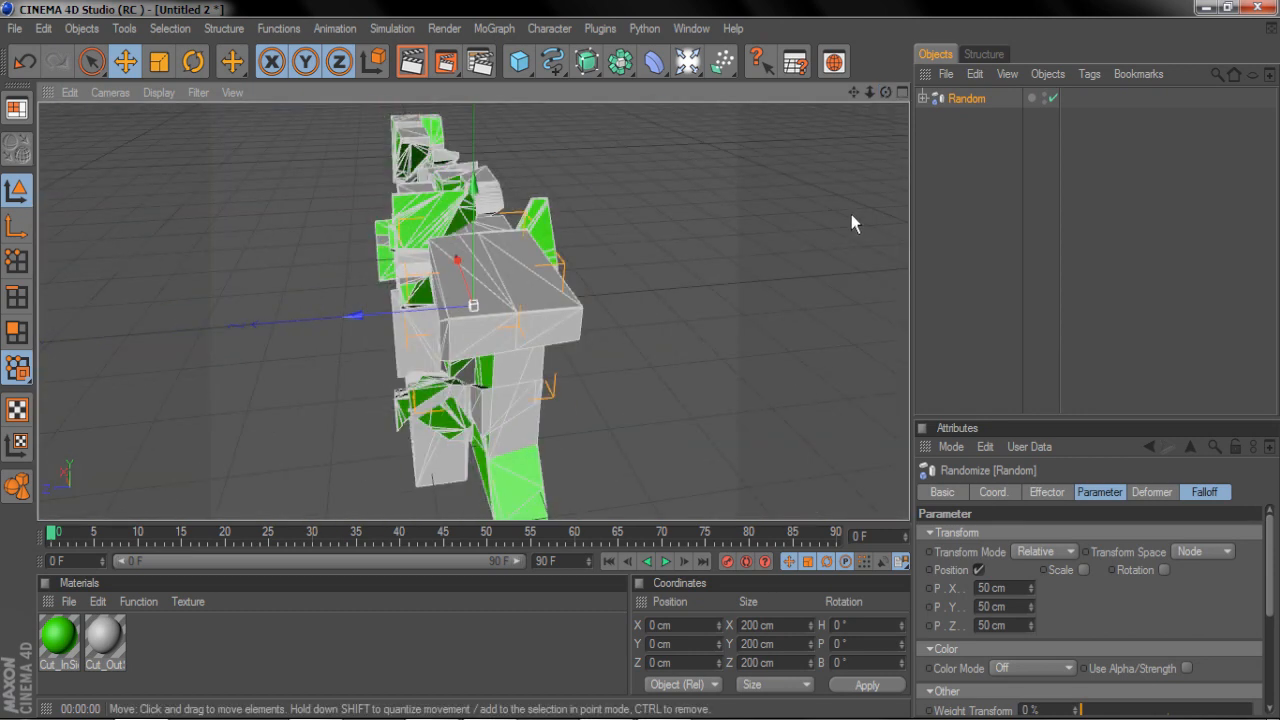
left_click_drag(886, 92, 930, 387)
left_click_drag(1030, 604, 1048, 642)
left_click_drag(1026, 586, 958, 10)
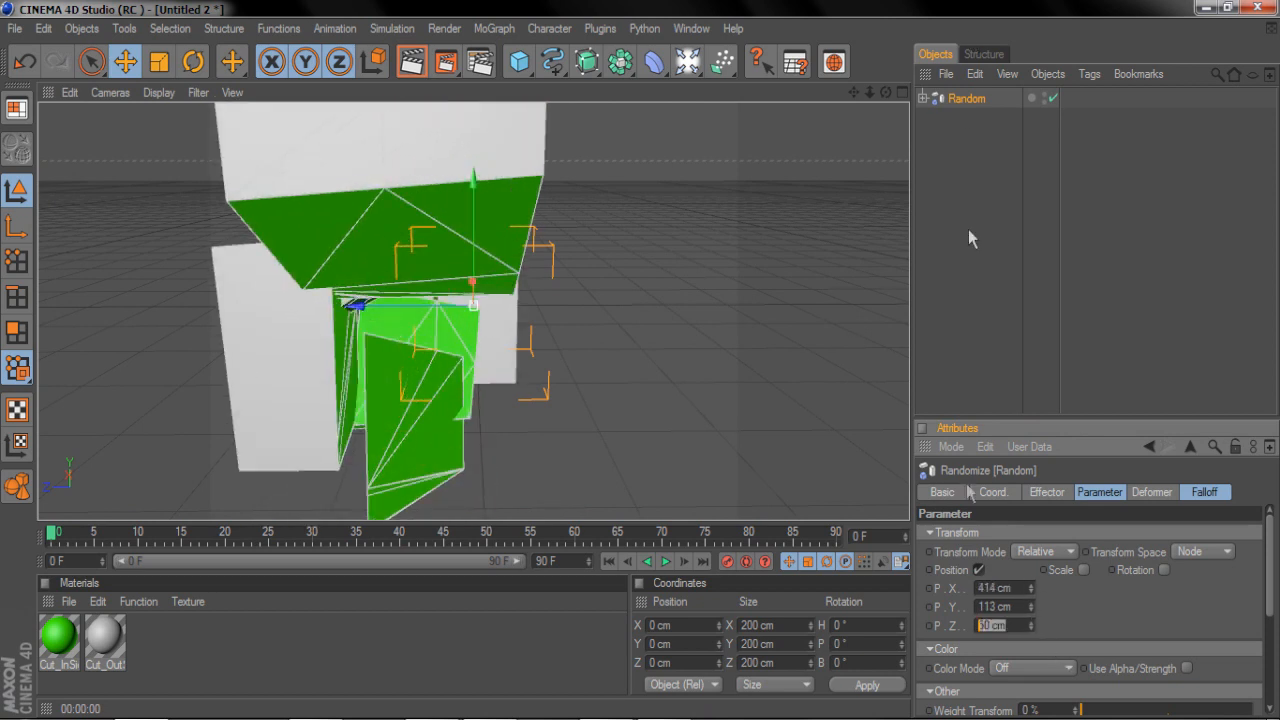
left_click_drag(1033, 627, 931, 213)
left_click_drag(885, 93, 757, 166)
scroll(556, 270, "down", 3)
scroll(556, 270, "up", 3)
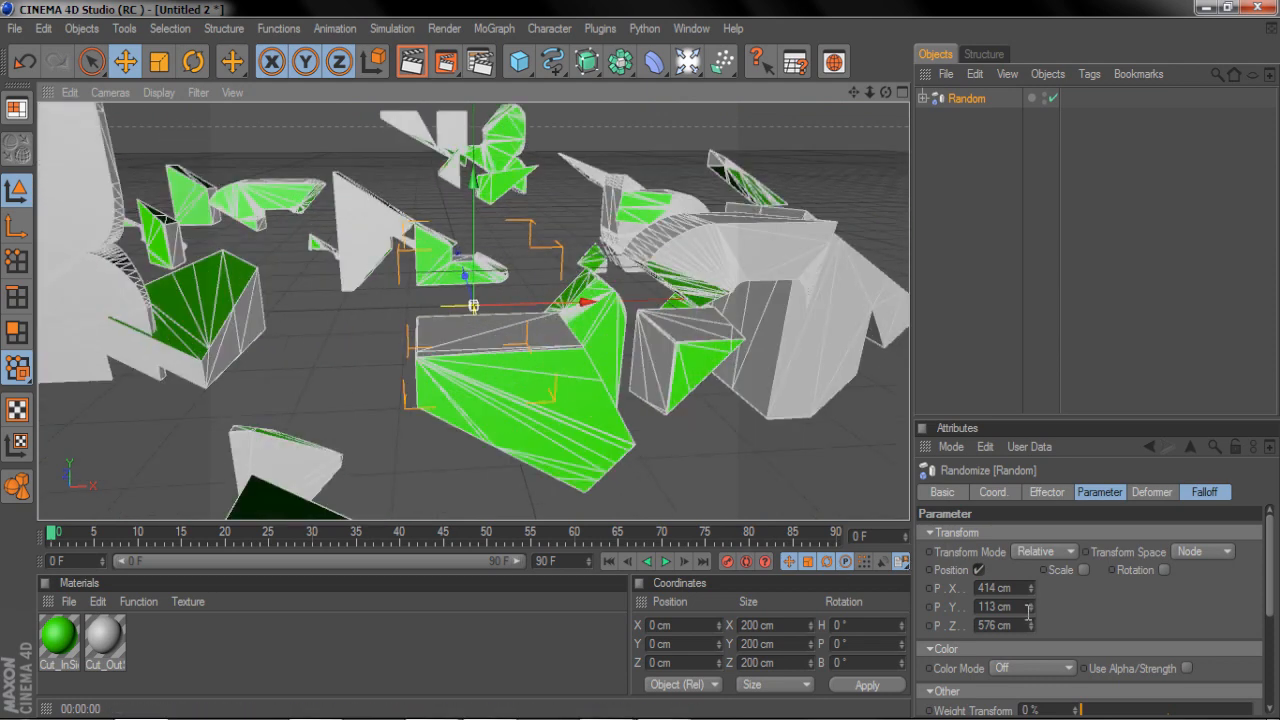
left_click_drag(1032, 612, 1027, 578)
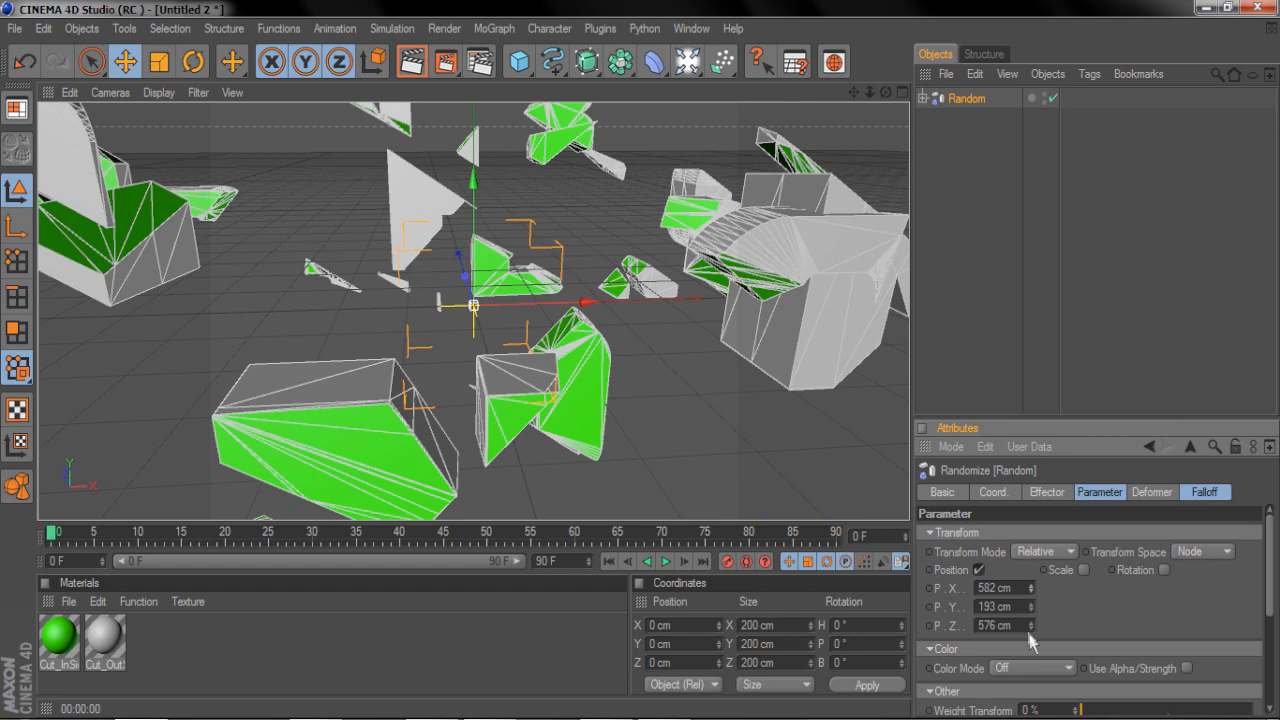
left_click_drag(1030, 625, 1087, 636)
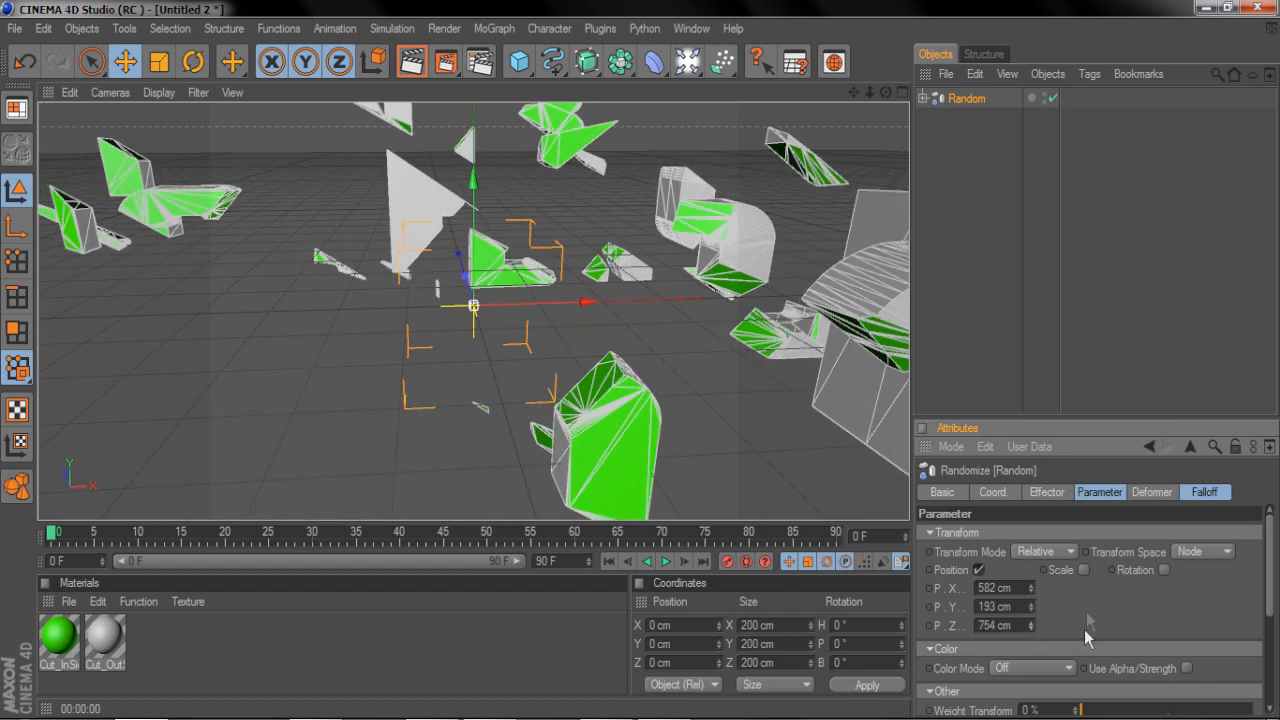
Enable rotation on the Random effector and set H to 509°, P to -672° and B to -363°.
left_click(1163, 570)
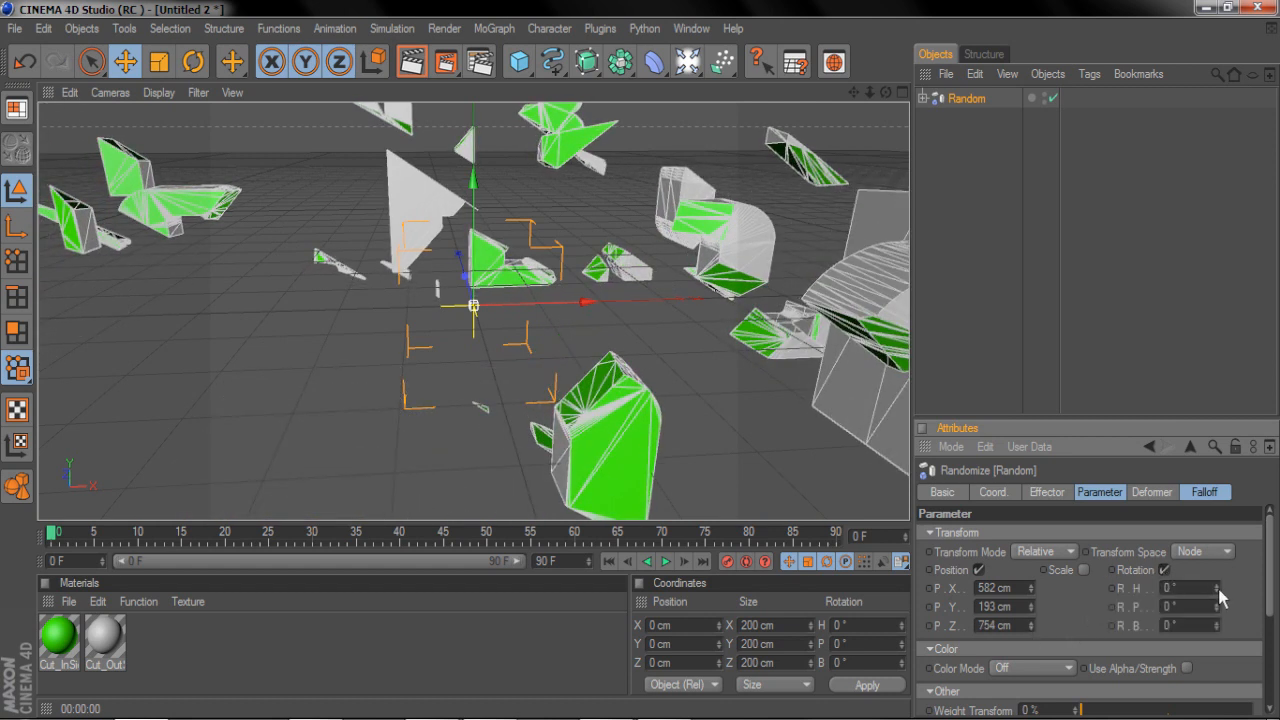
left_click_drag(1215, 590, 1218, 660)
scroll(500, 278, "up", 4)
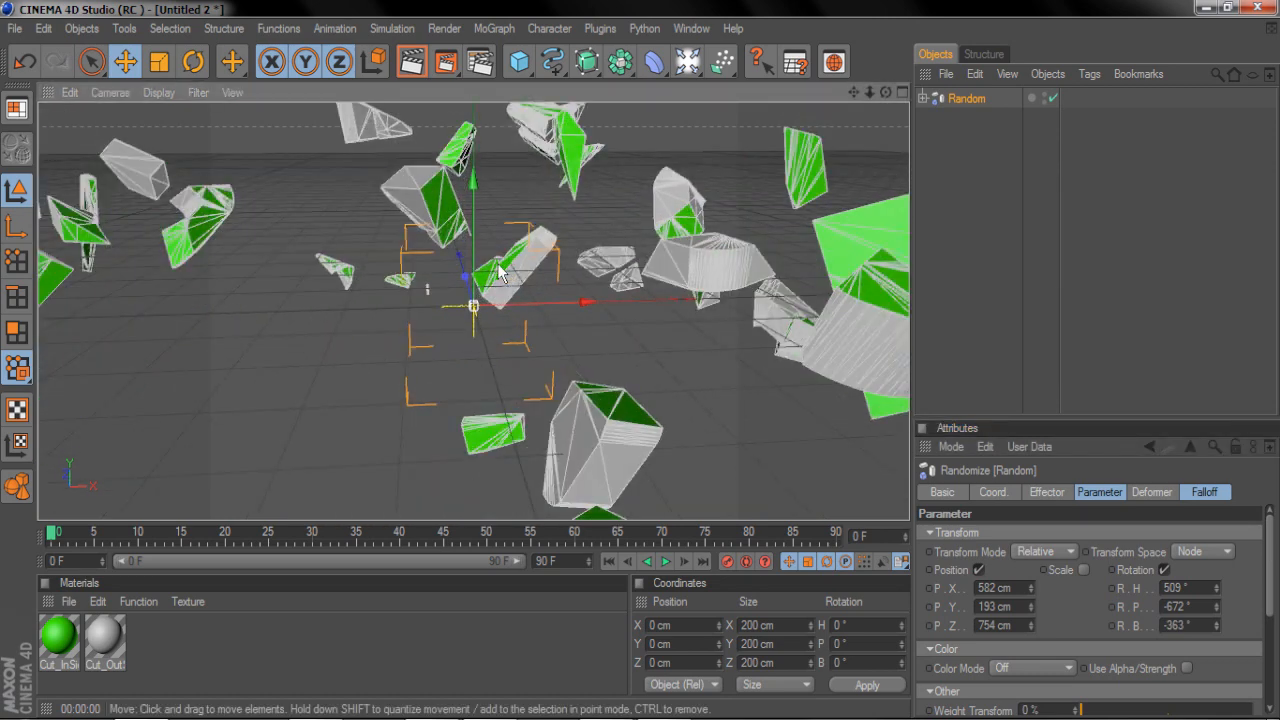
Set keyframes at frame 0 for the Random effector's X, Y and Z position and its H, P and B rotation, with autokeying off.
left_click(746, 561)
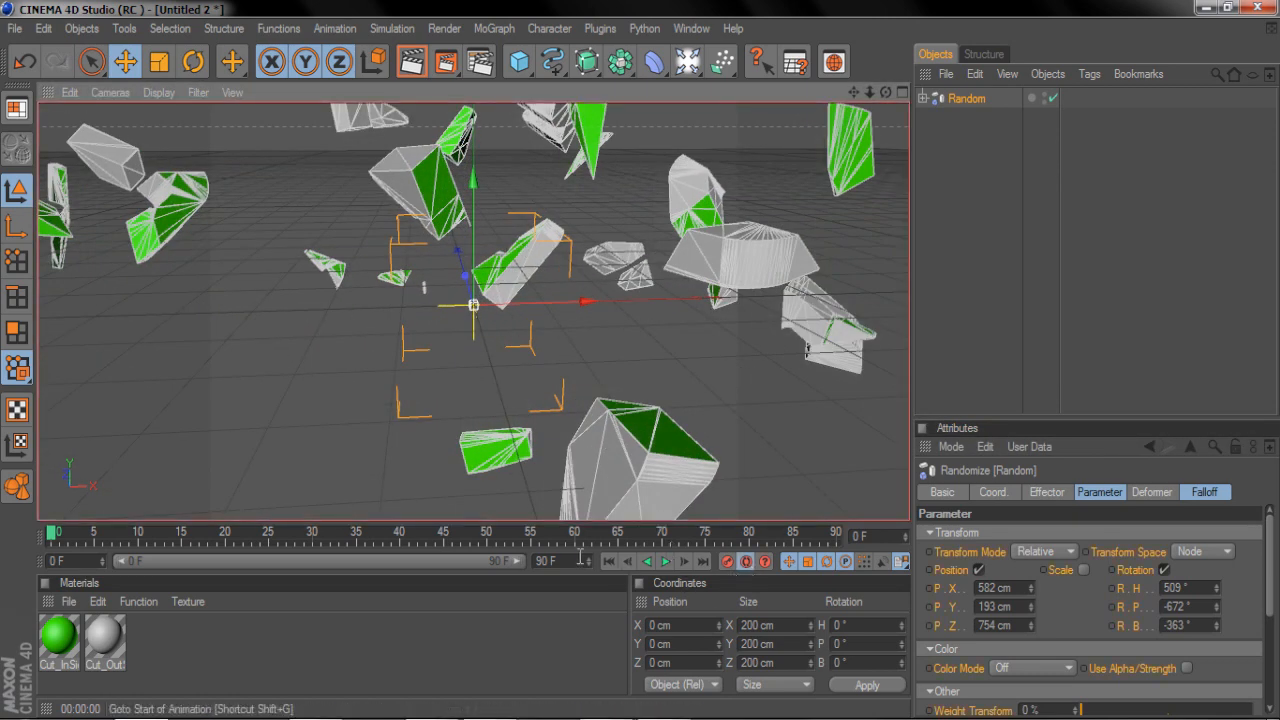
left_click(746, 561)
key("ctrl")
key("ctrl")
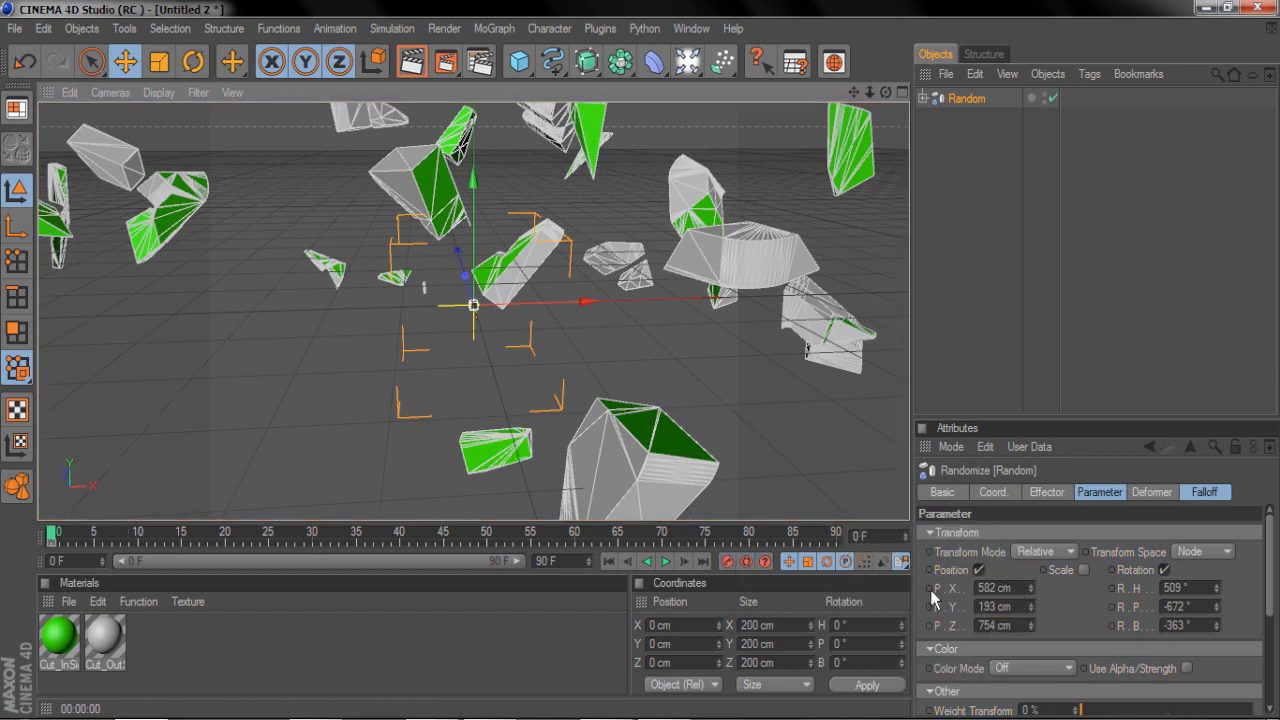
left_click(929, 588)
left_click(929, 607)
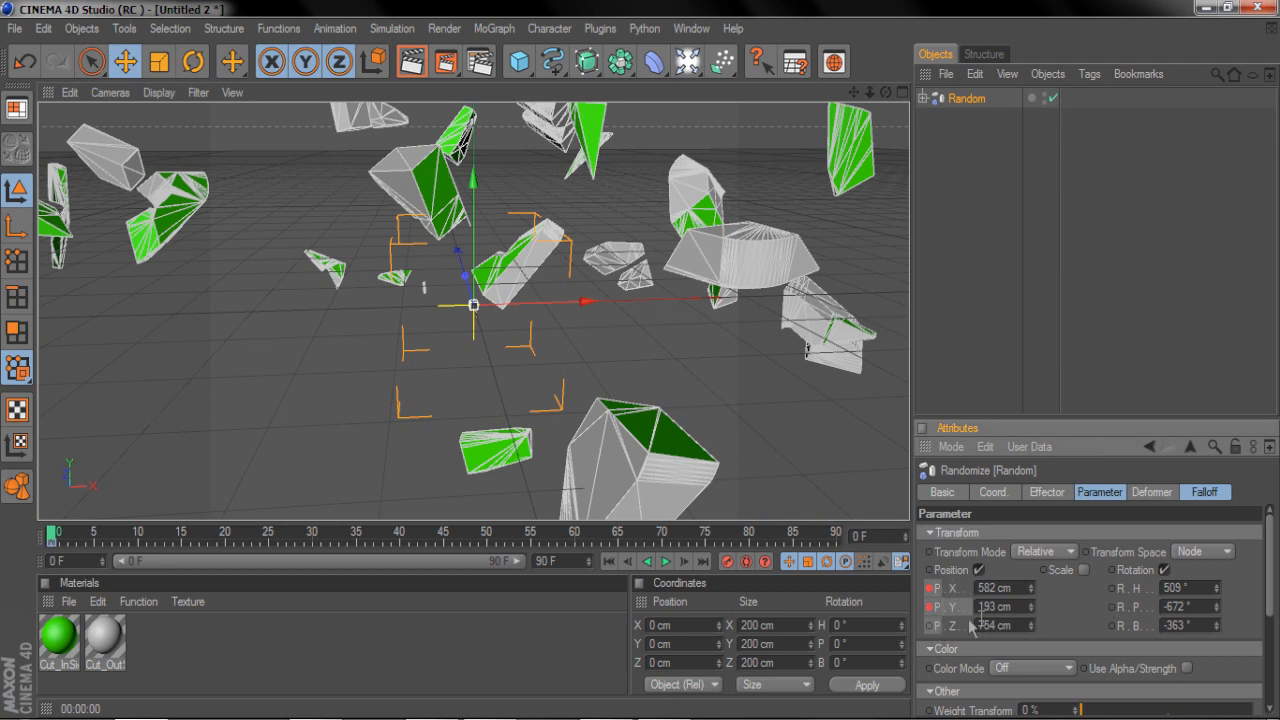
left_click(1111, 588)
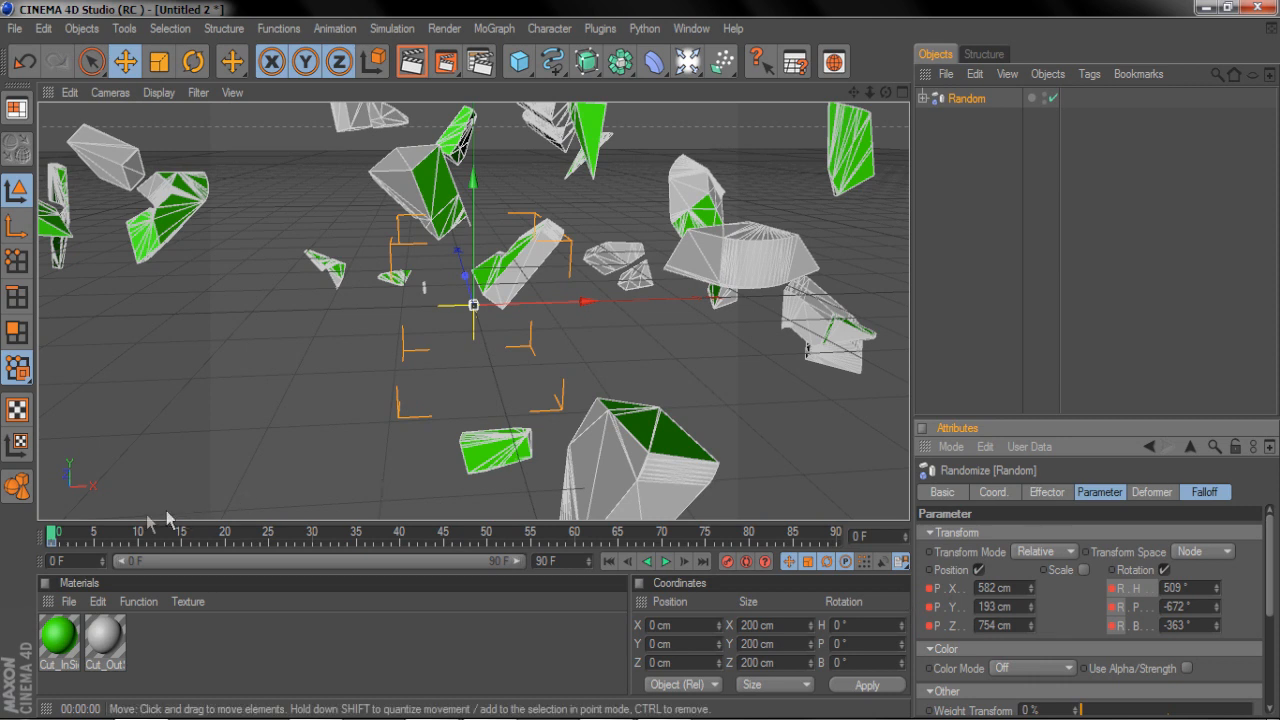
At frame 20, set the Random effector's position to X 348, Y 78, Z 596 cm and rotation to H 457°, P -524°, B -221°.
left_click_drag(118, 536, 237, 541)
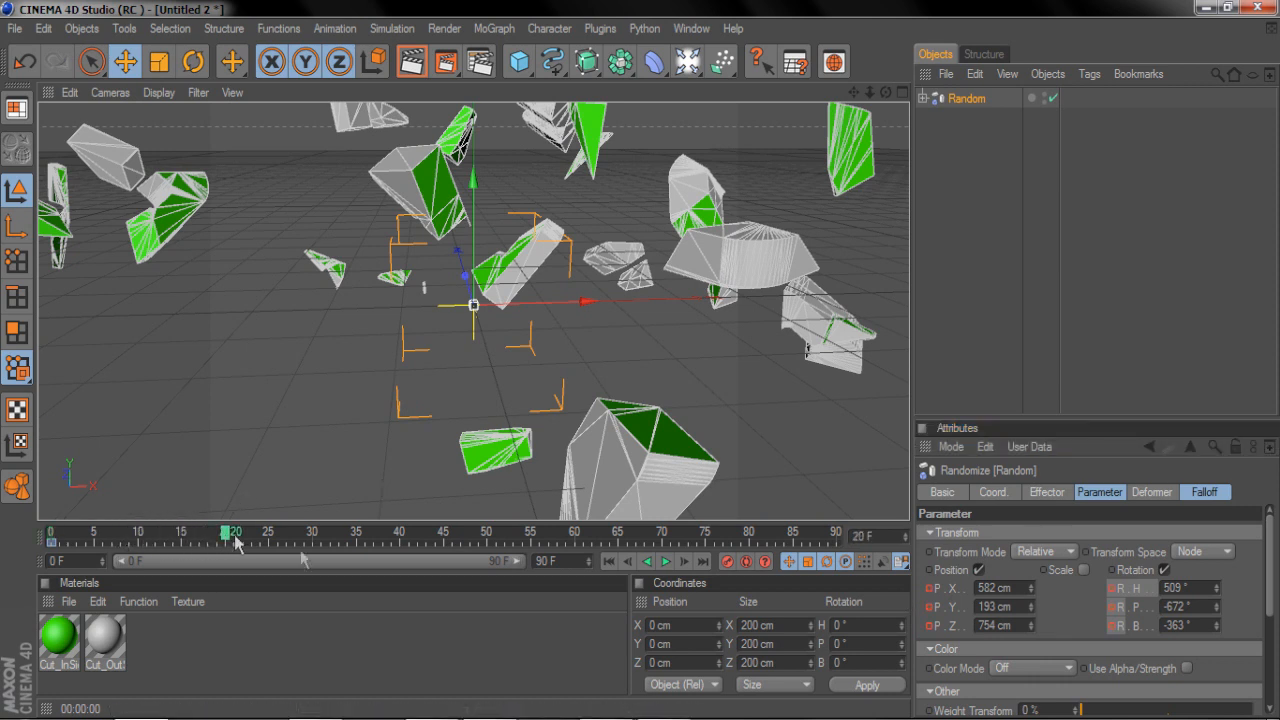
left_click_drag(1032, 588, 1042, 615)
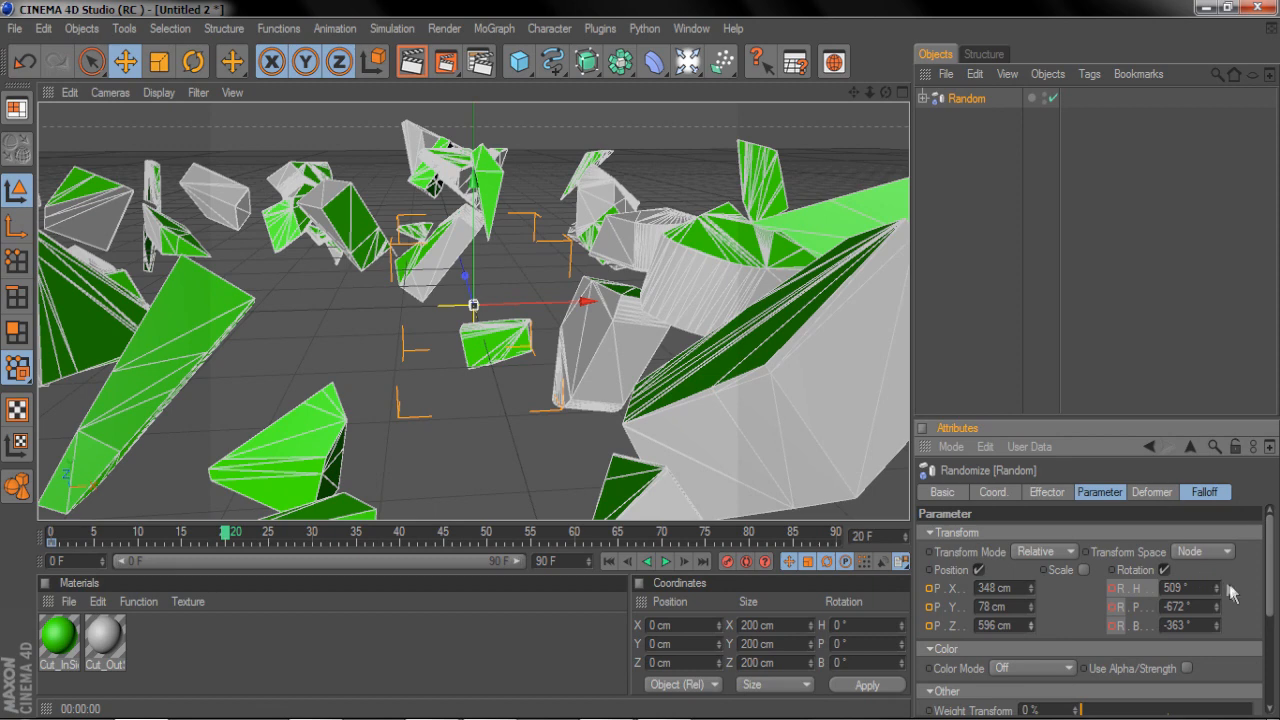
left_click_drag(1220, 586, 1153, 608)
left_click(1217, 622)
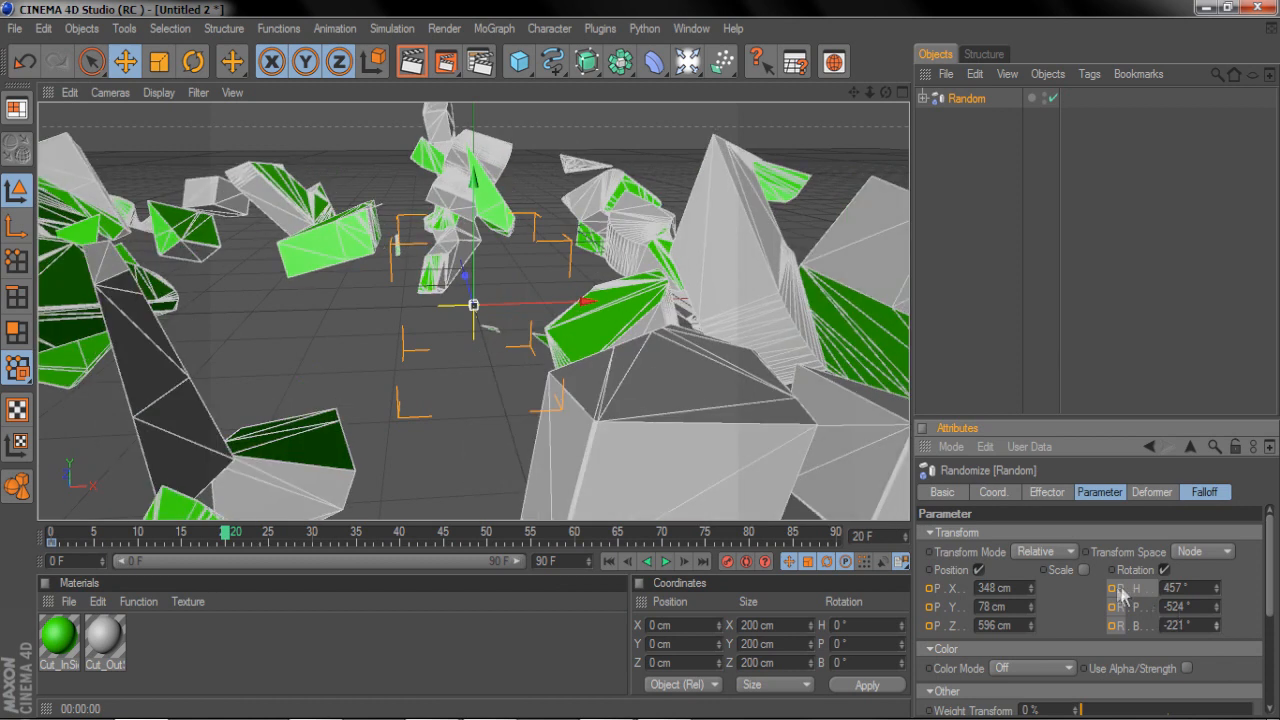
Set keyframes at frame 20 for all of the Random effector's position and rotation values.
left_click(929, 588, "ctrl")
left_click(929, 607, "ctrl")
left_click(929, 626, "ctrl")
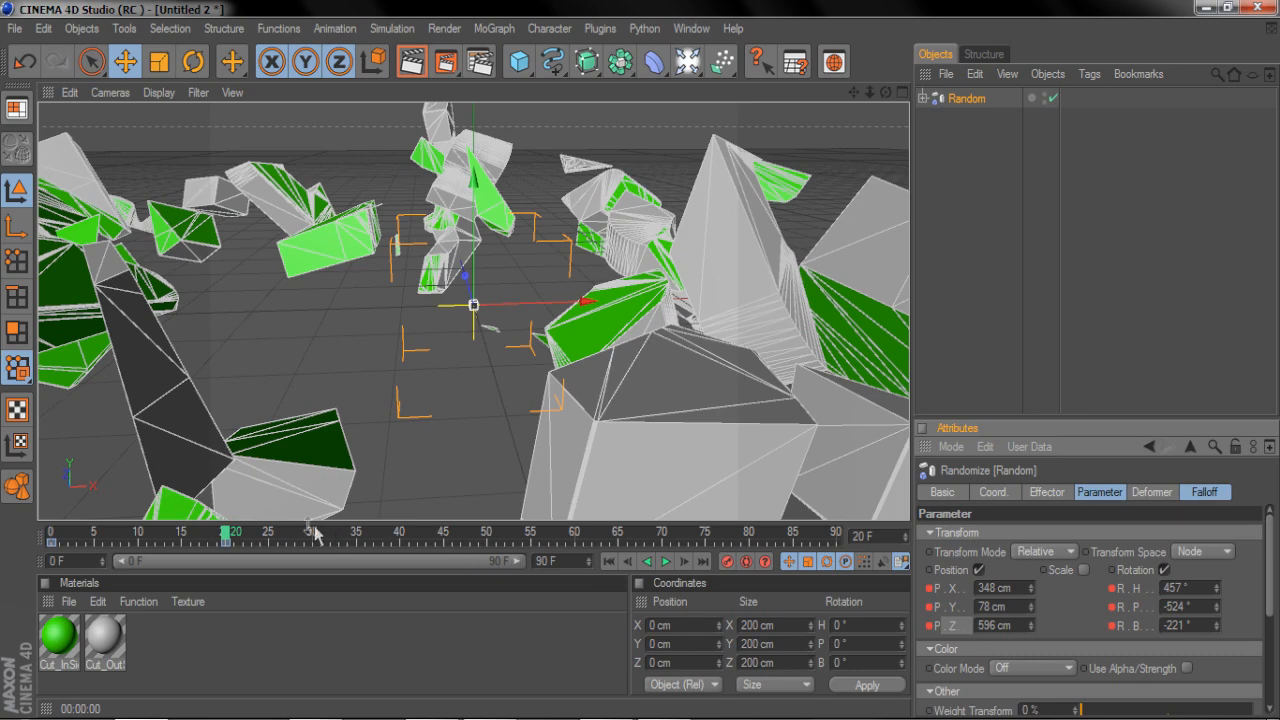
At frame 40, set the Random effector's position to X 115 cm, Y 28 cm and Z 384 cm and keyframe it.
left_click_drag(226, 534, 399, 538)
left_click_drag(1033, 585, 1031, 652)
left_click(936, 627)
left_click(929, 607, "ctrl")
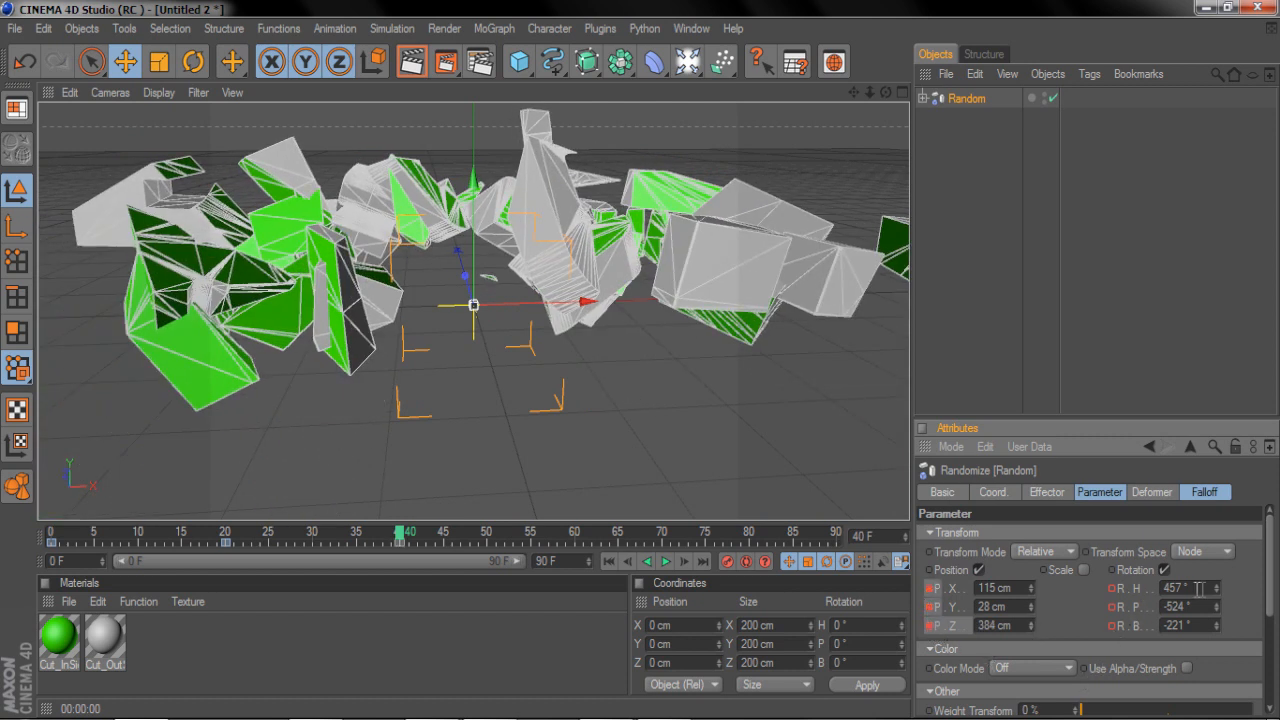
Set the Random effector's rotation to H 357°, P -414° and B 126° and keyframe it at frame 40.
left_click_drag(1221, 590, 1221, 645)
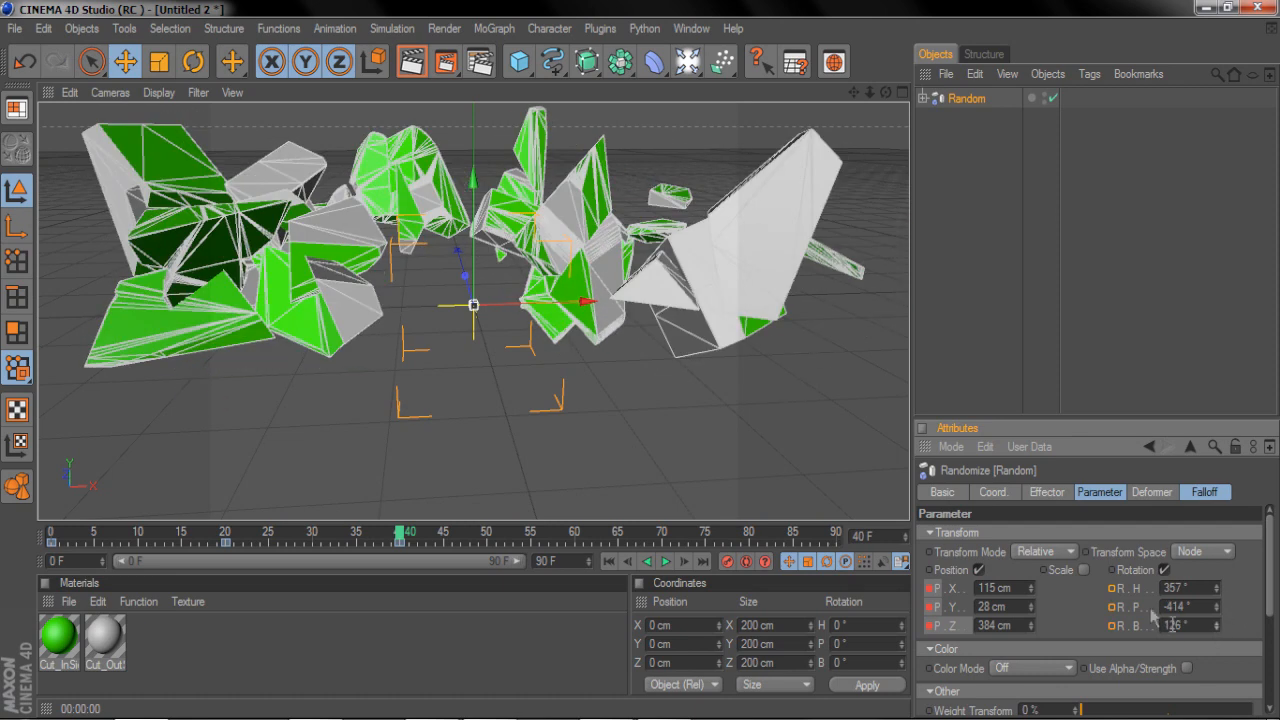
left_click(1112, 625, "ctrl")
left_click(1112, 606, "ctrl")
left_click(1112, 588, "ctrl")
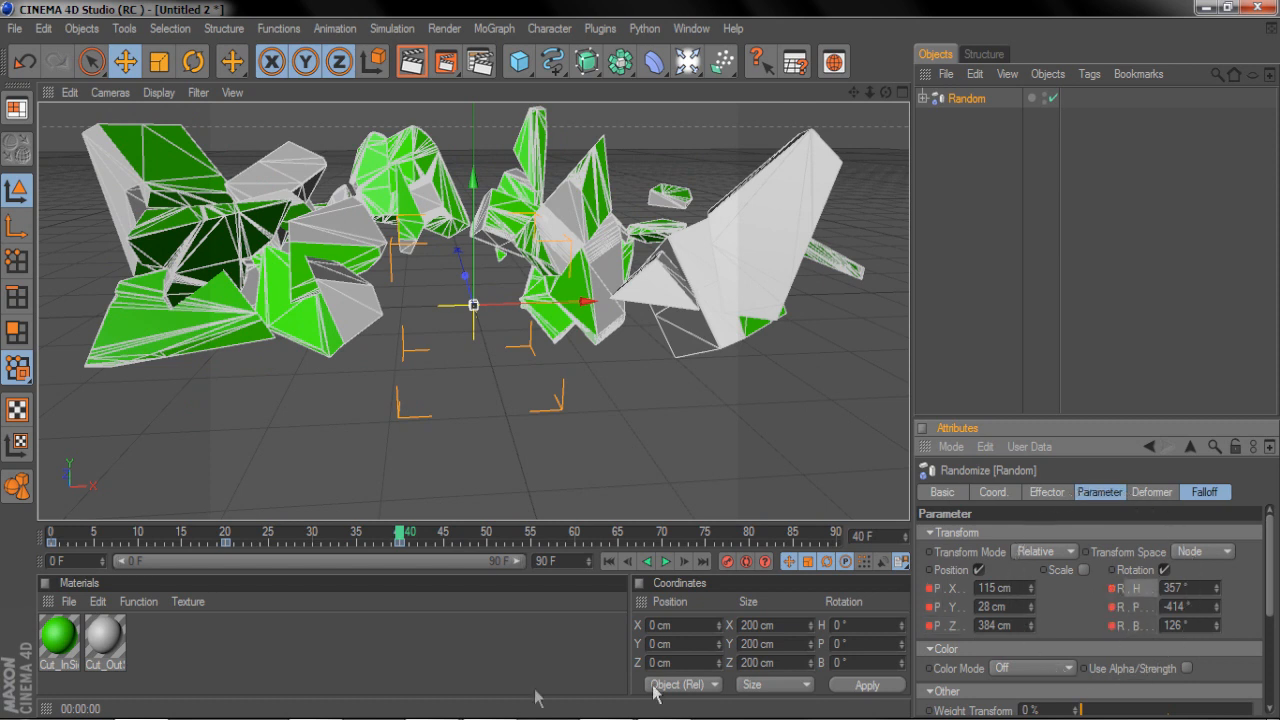
At frame 60, set the Random effector's position to X 50 cm, Y 0 cm and Z 200 cm.
left_click_drag(400, 533, 577, 543)
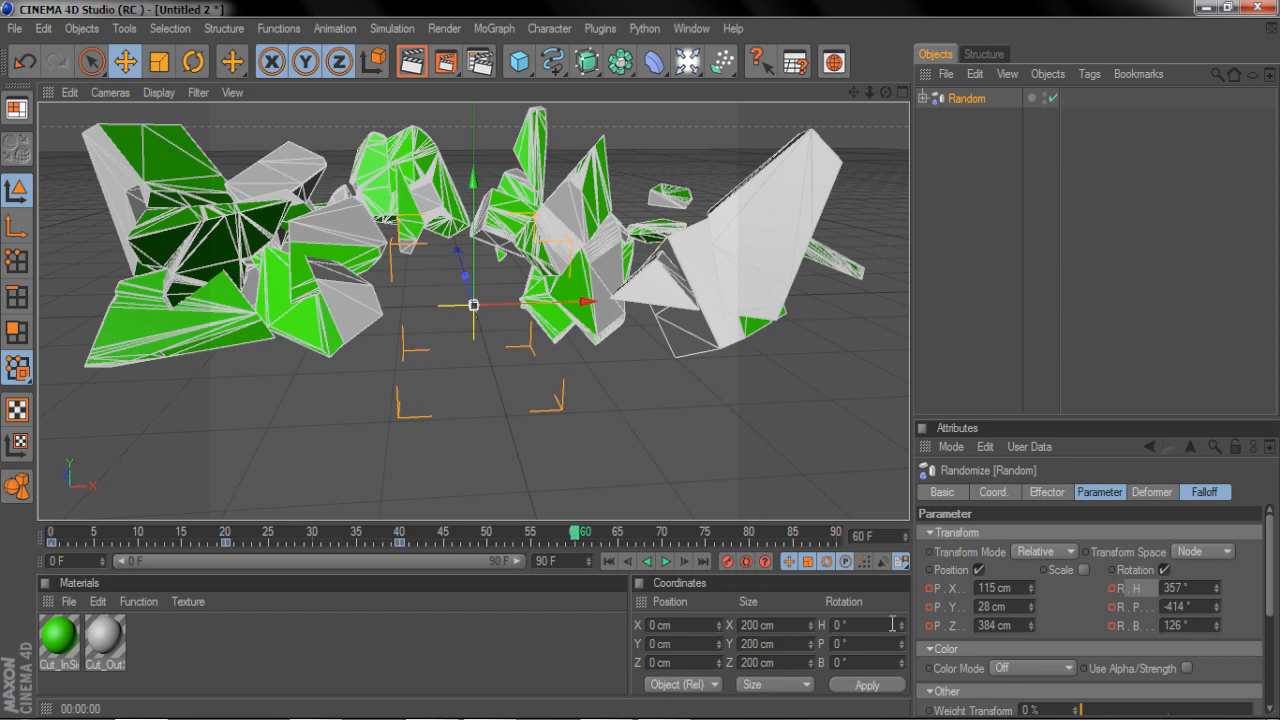
left_click(1021, 605)
type("0")
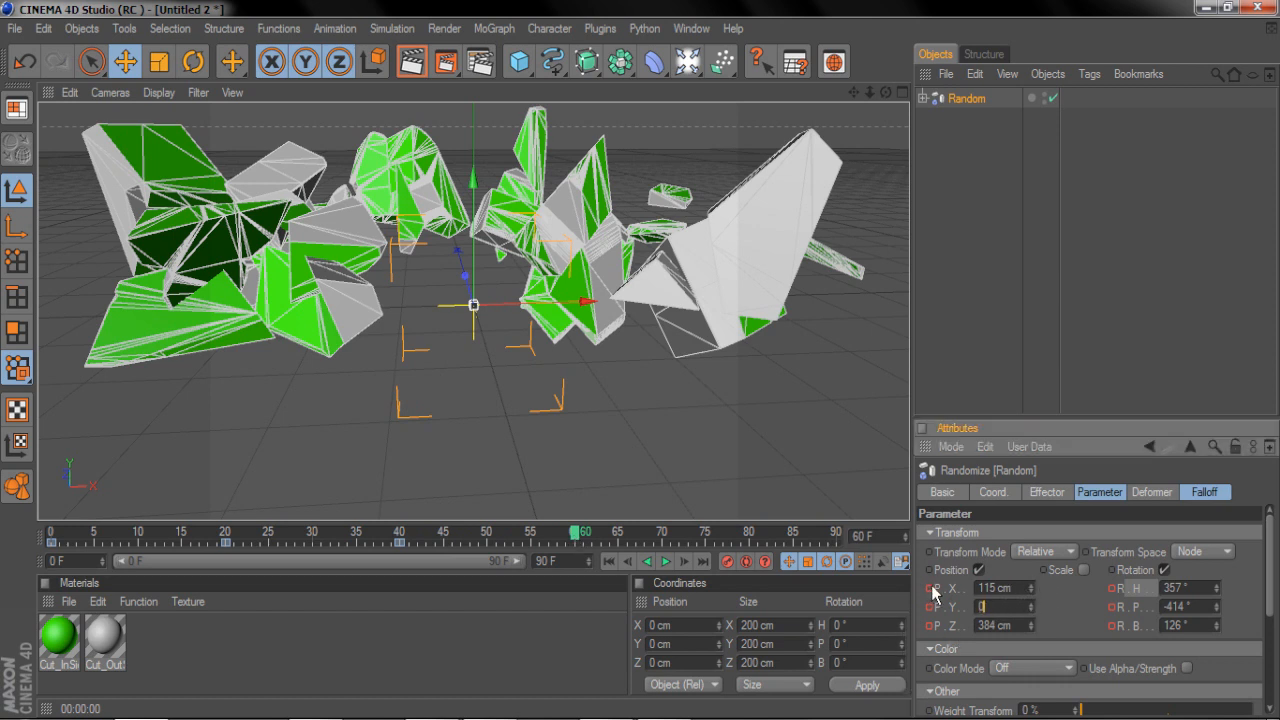
key("Return")
mouse_move(1028, 588)
left_mouse_down()
mouse_move(1035, 598)
mouse_move(795, 566)
left_mouse_up()
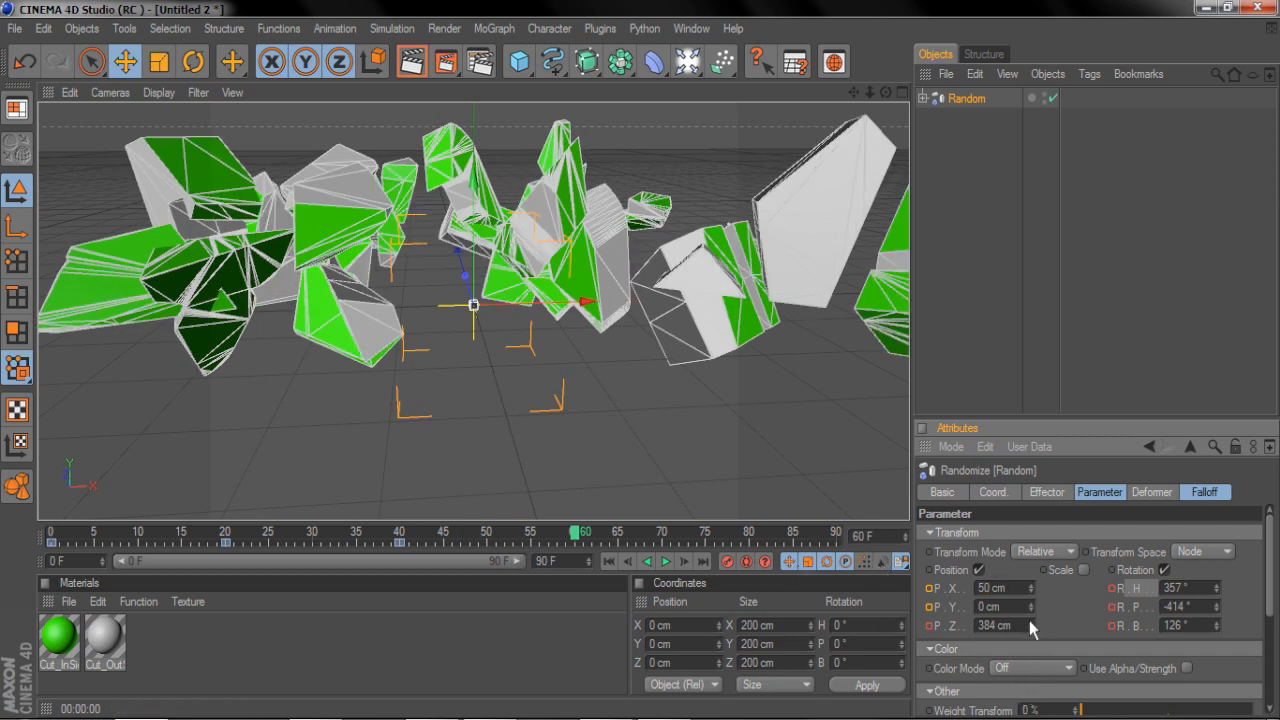
left_click_drag(1024, 626, 687, 584)
type("200")
key("Return")
Set the Random effector's rotation at frame 60 to H 200°, P -100° and B 50°.
left_click_drag(1213, 606, 1016, 592)
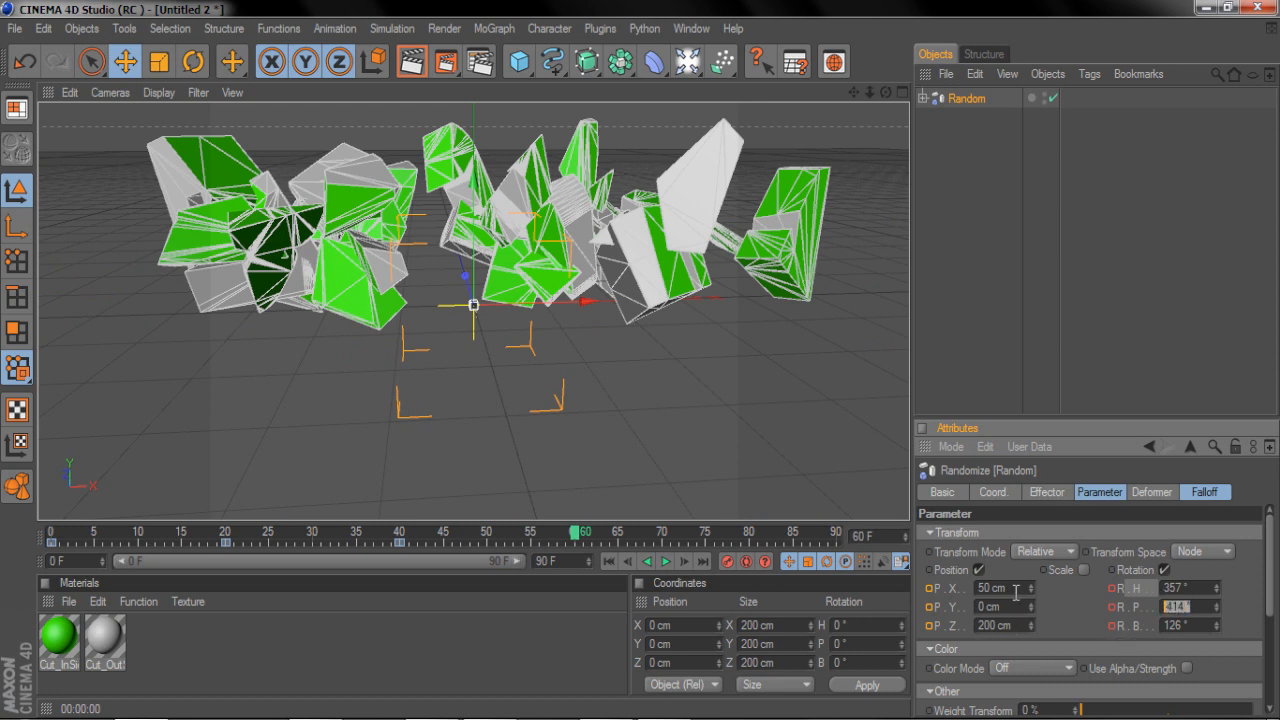
type("-100")
key("Return")
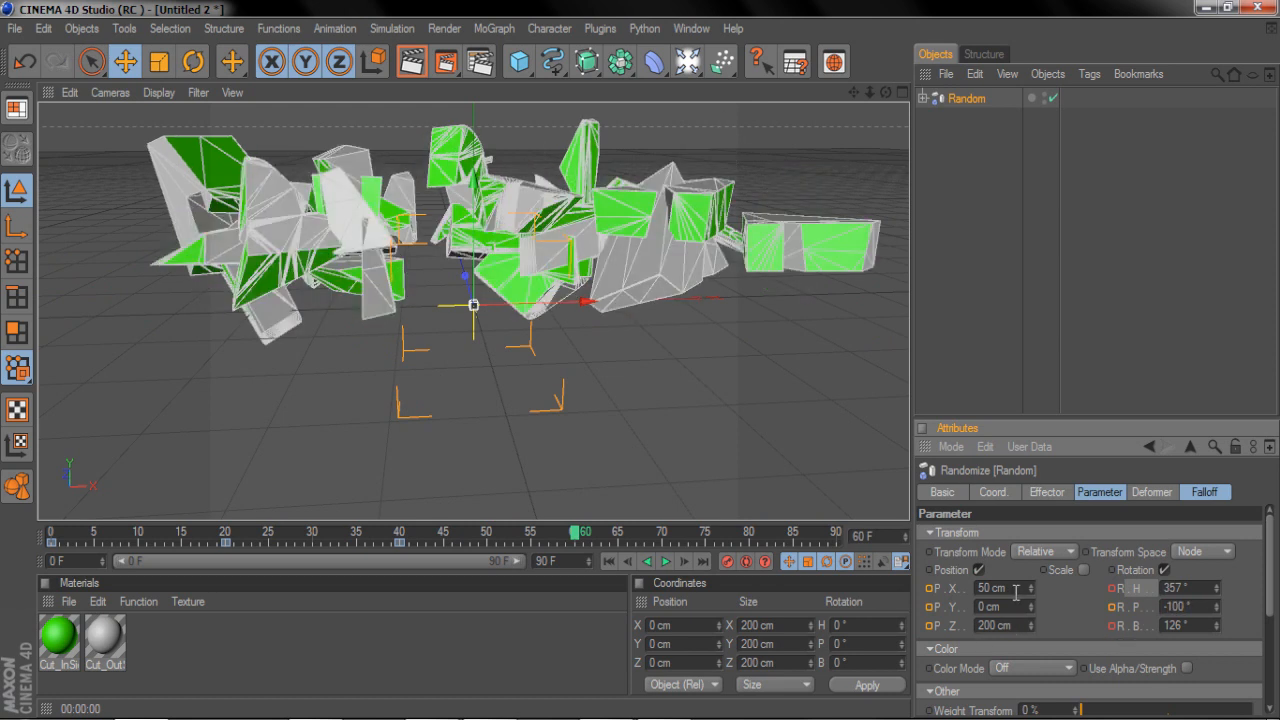
left_click_drag(1211, 587, 1058, 560)
type("2090")
key("Return")
left_click_drag(1208, 587, 855, 535)
type("20")
key("Return")
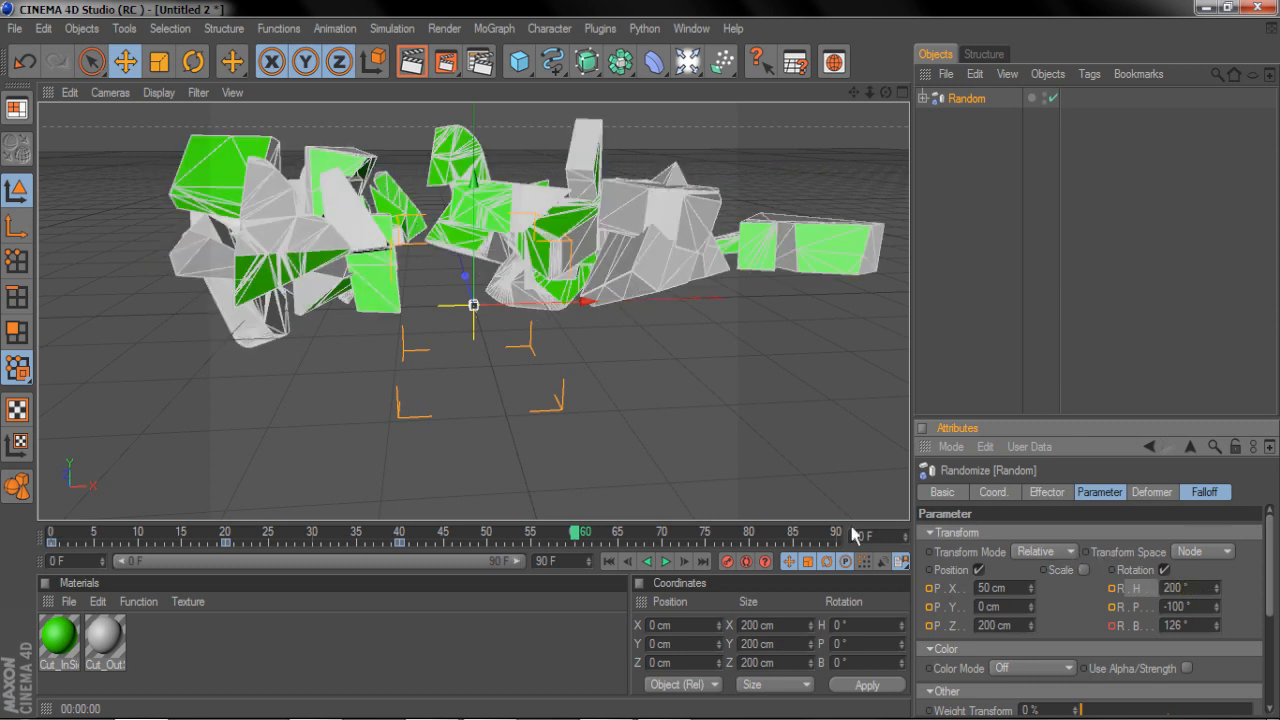
left_click(1207, 608)
type("-100")
key("Tab")
type("50")
key("Return")
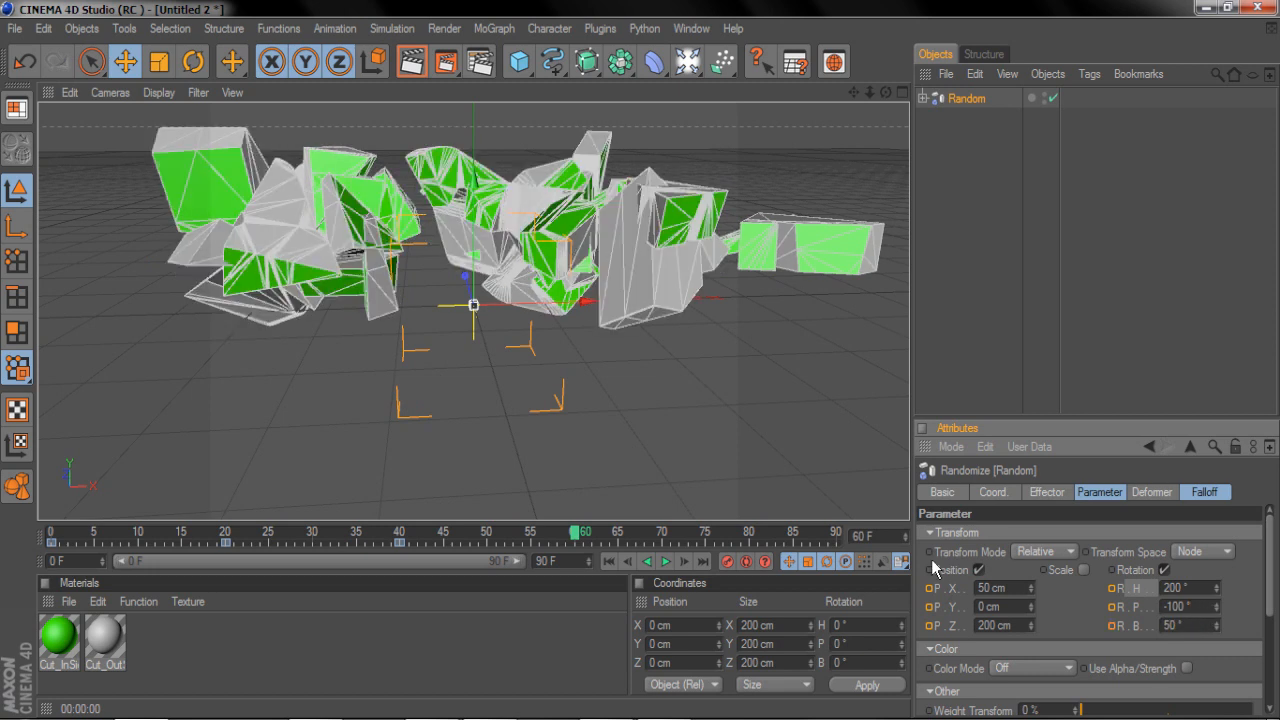
Keyframe the Random effector's position and rotation at frame 60 and scrub back through the animation.
left_click(1111, 588, "ctrl")
left_click(1111, 606, "ctrl")
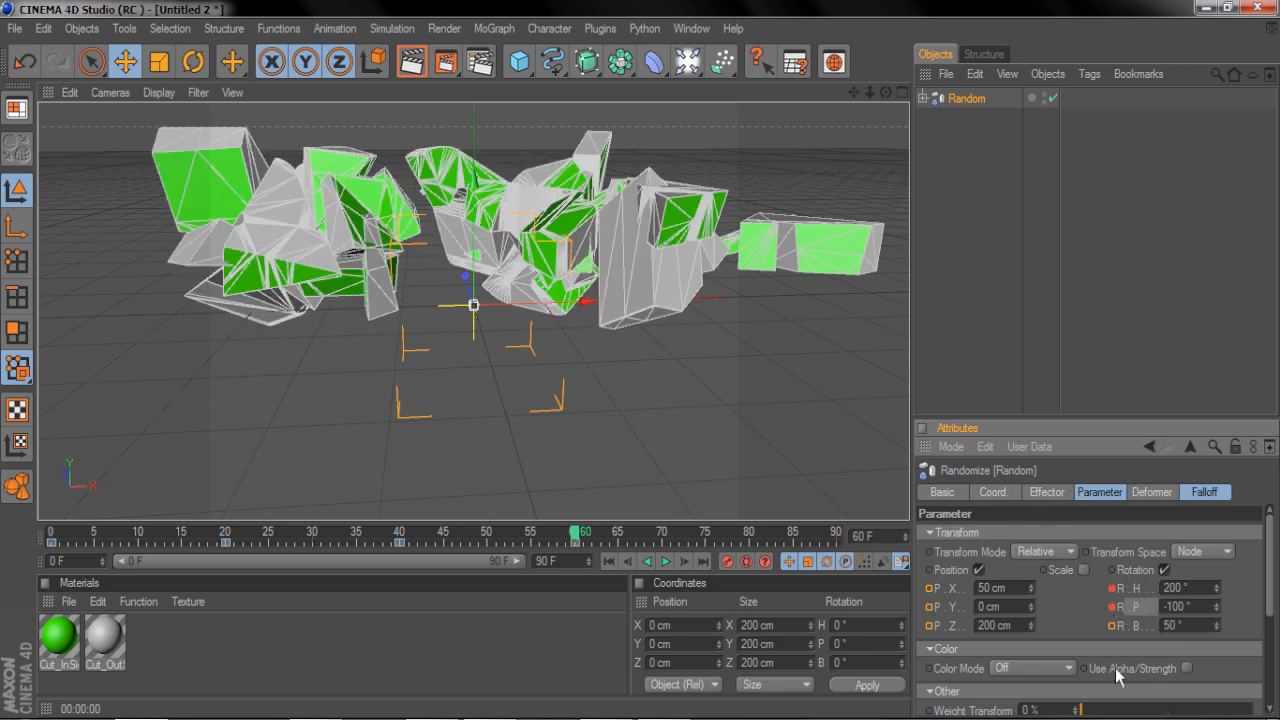
left_click(1111, 625, "ctrl")
left_click(929, 588, "ctrl")
left_click(929, 606, "ctrl")
left_click(929, 625, "ctrl")
left_click_drag(580, 533, 408, 537)
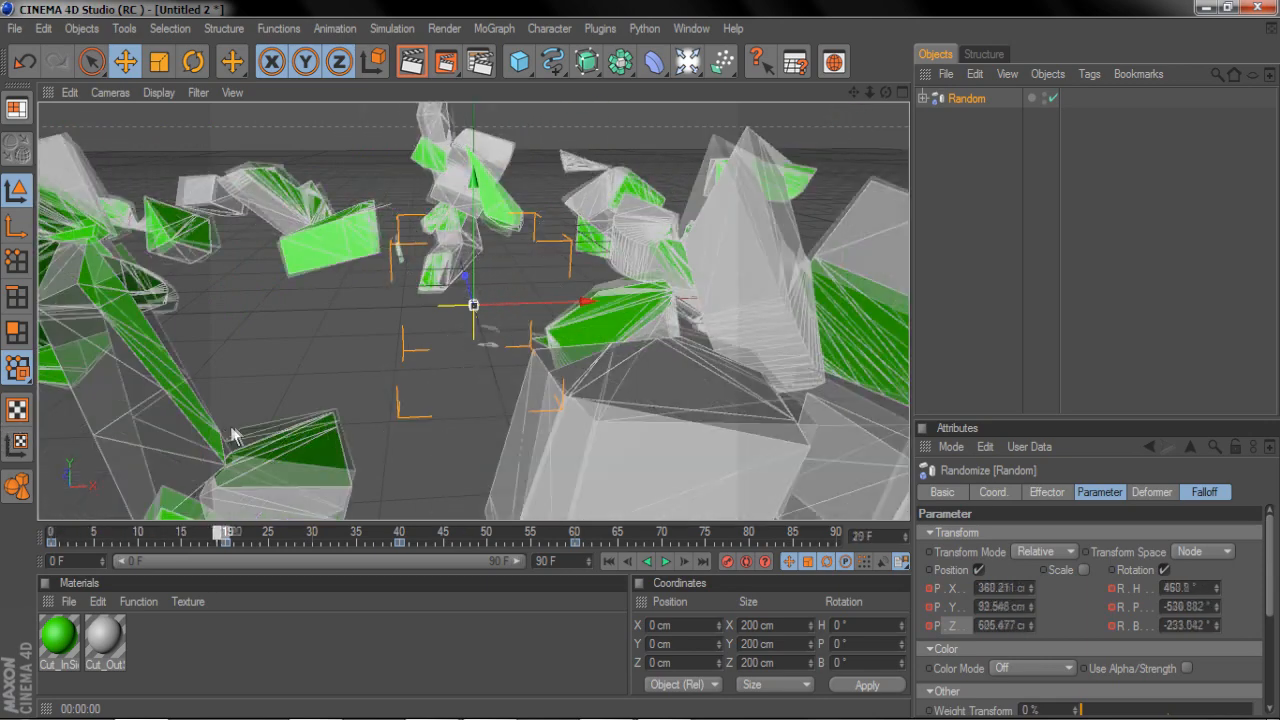
At frame 80, set the Random effector's X and Z position to 0 cm and its P rotation to 0°.
left_click(683, 537)
left_click_drag(683, 537, 749, 537)
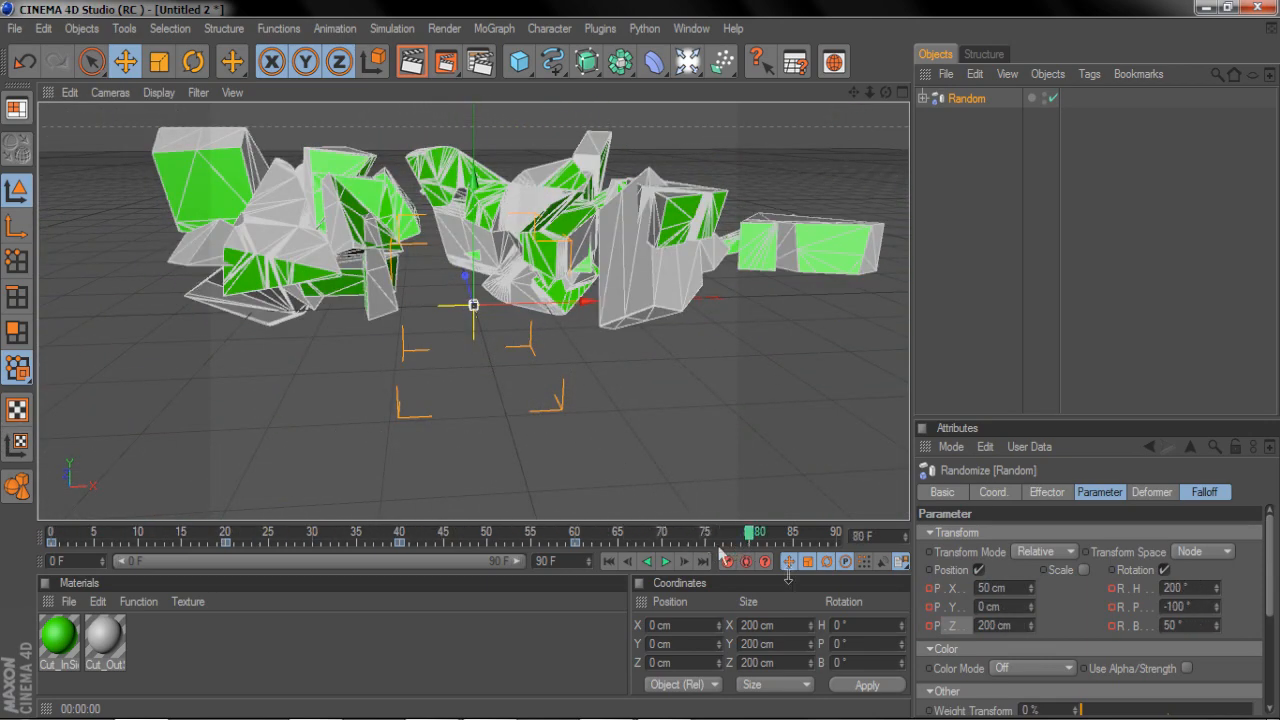
left_click_drag(1022, 590, 778, 554)
type("0")
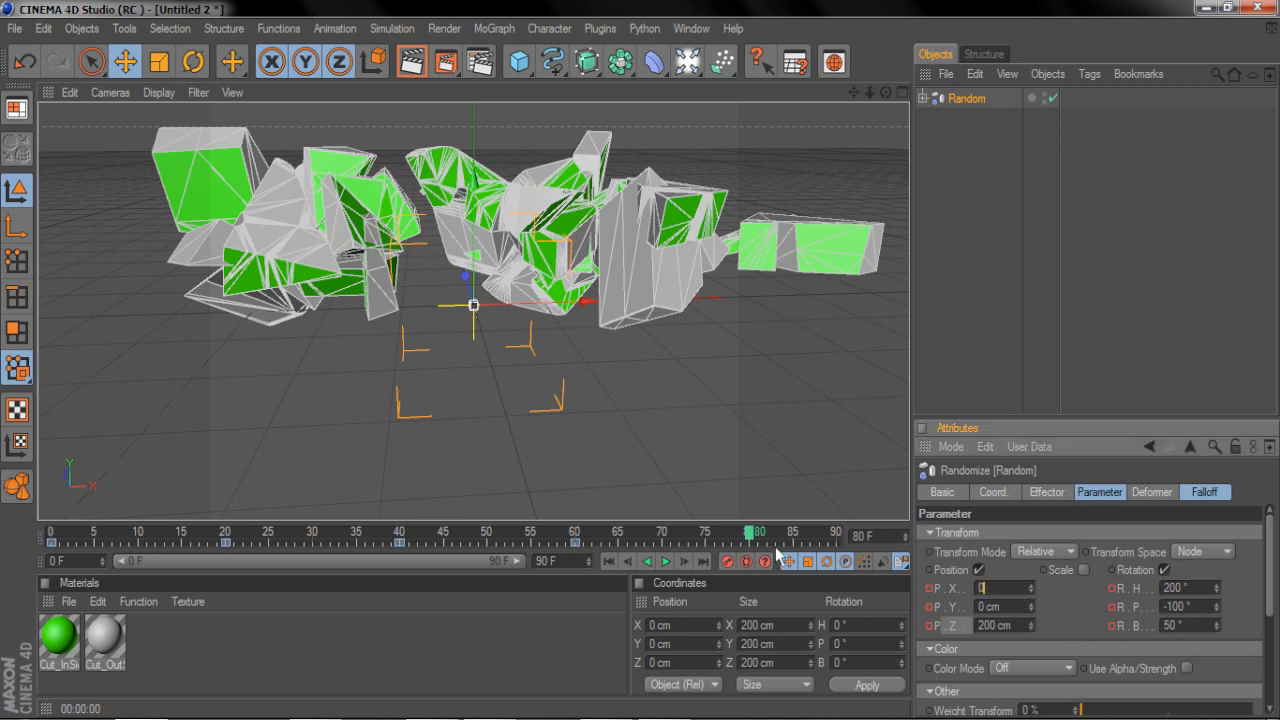
key("Return")
left_click_drag(1025, 624, 904, 622)
type("0")
left_click_drag(1201, 606, 1160, 606)
type("0")
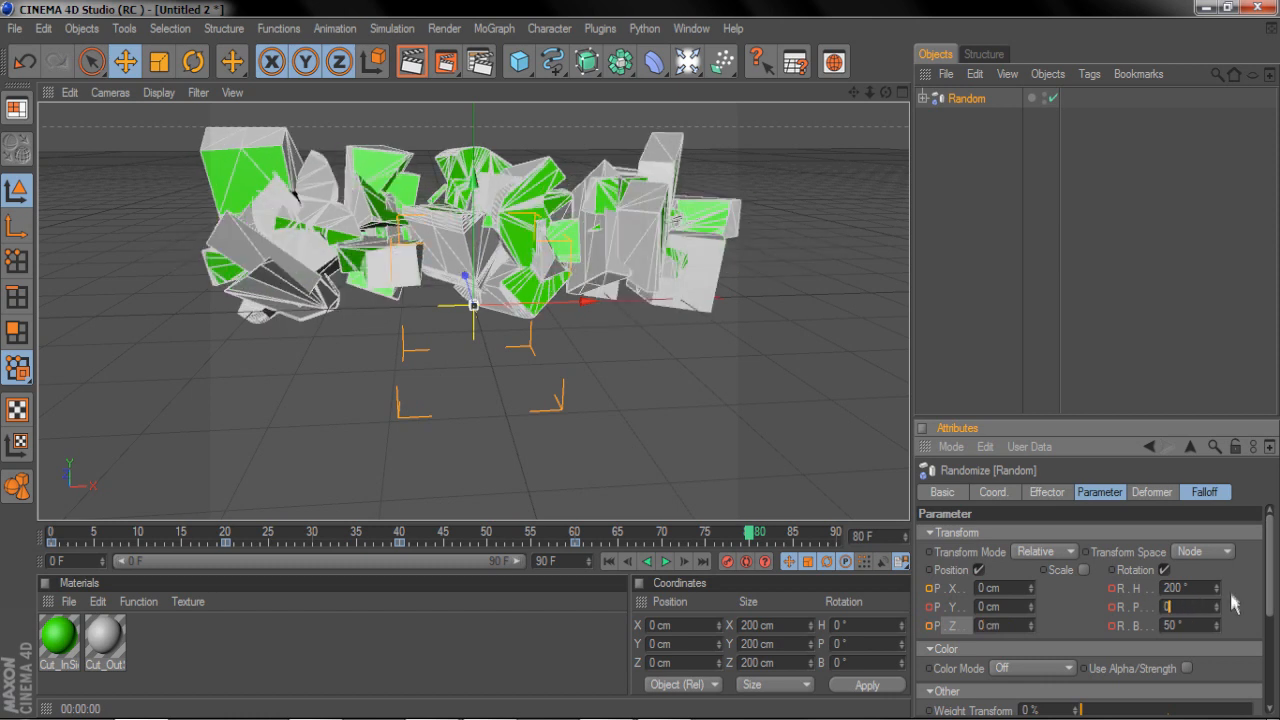
Set keyframes at frame 80 for the Random effector's X, Y, Z position and H, P, B rotation.
left_click(929, 588, "ctrl")
left_click(929, 607, "ctrl")
left_click(929, 626, "ctrl")
left_click(1111, 588, "ctrl")
left_click(1111, 607, "ctrl")
left_click(1111, 626, "ctrl")
At frame 85, set the Random effector's H and B rotation to 0° and keyframe its position and rotation.
left_click(778, 540)
left_click_drag(778, 540, 793, 540)
double_click(1198, 589)
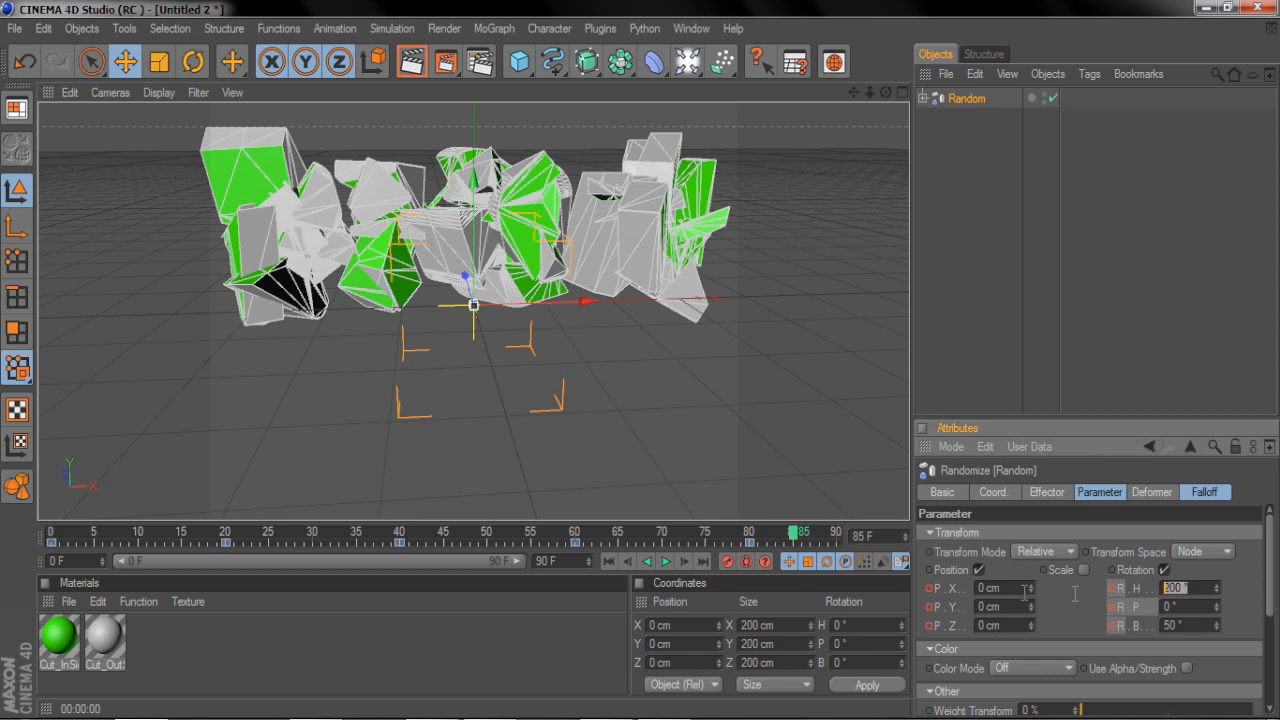
type("0")
double_click(1196, 625)
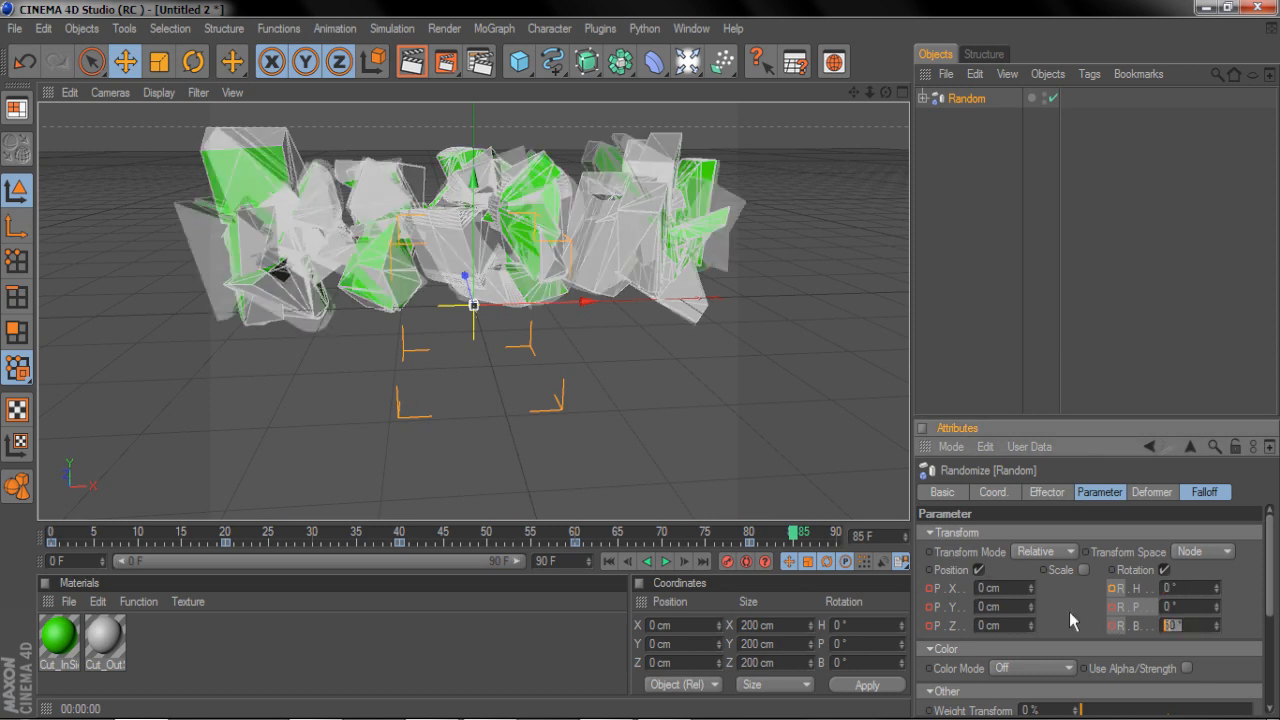
type("0")
key("Return")
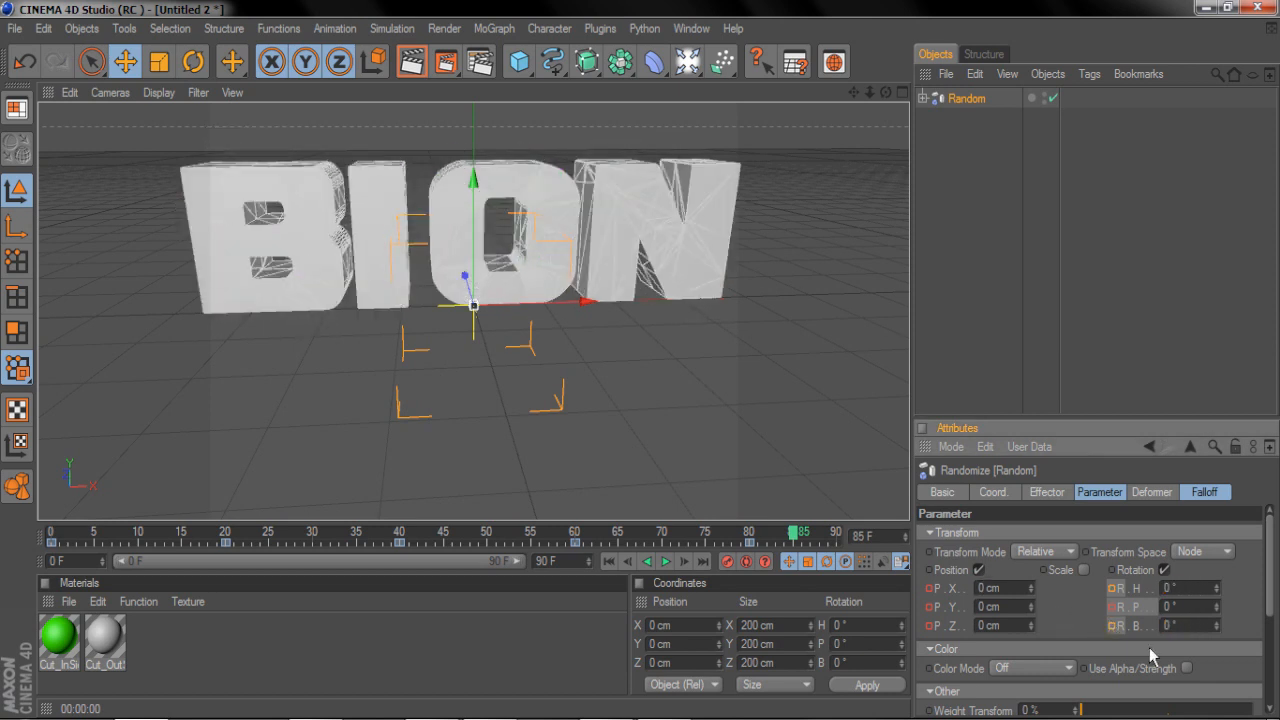
left_click(928, 626, "ctrl")
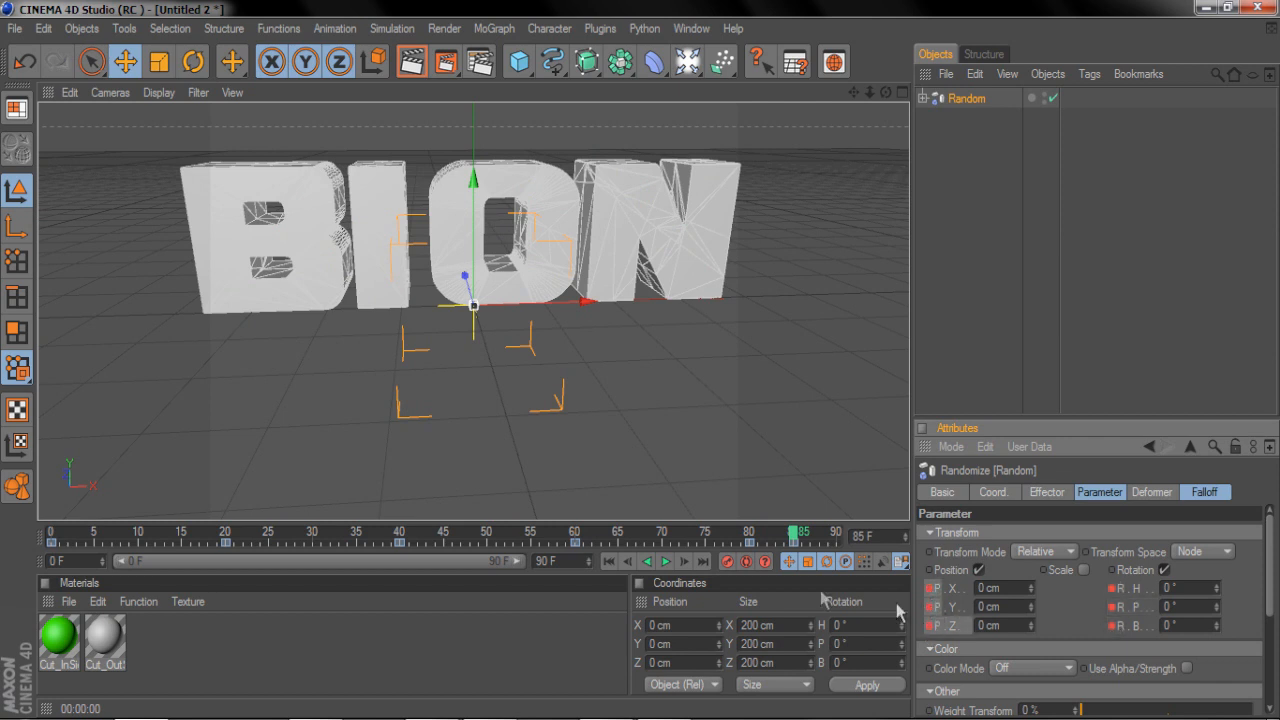
Play the animation from frame 0 to review how the pieces move.
left_click(608, 561)
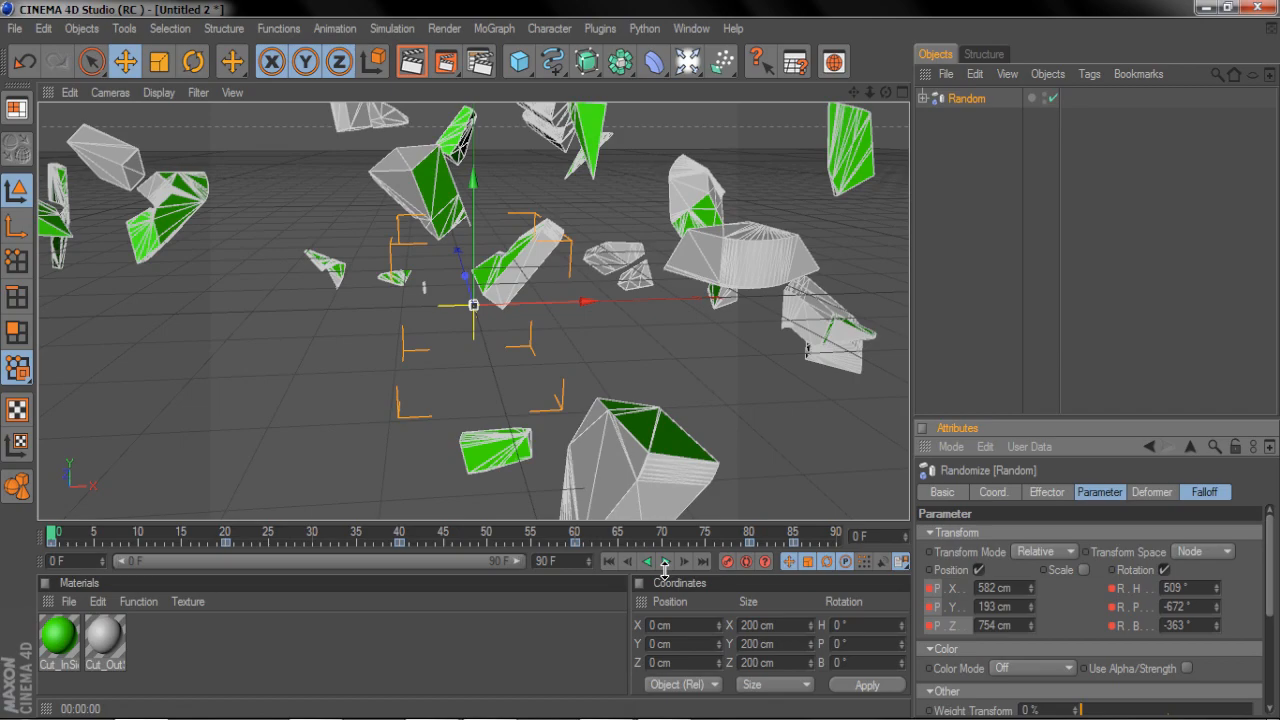
left_click(666, 561)
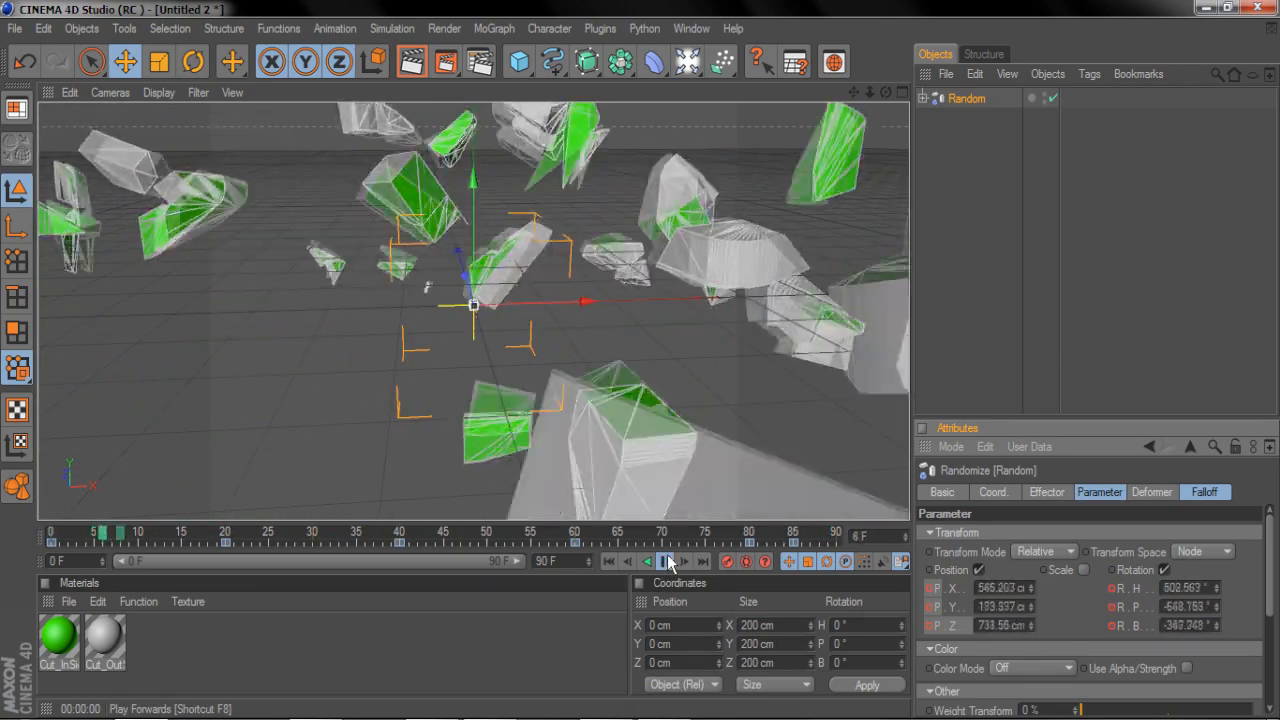
left_click(666, 561)
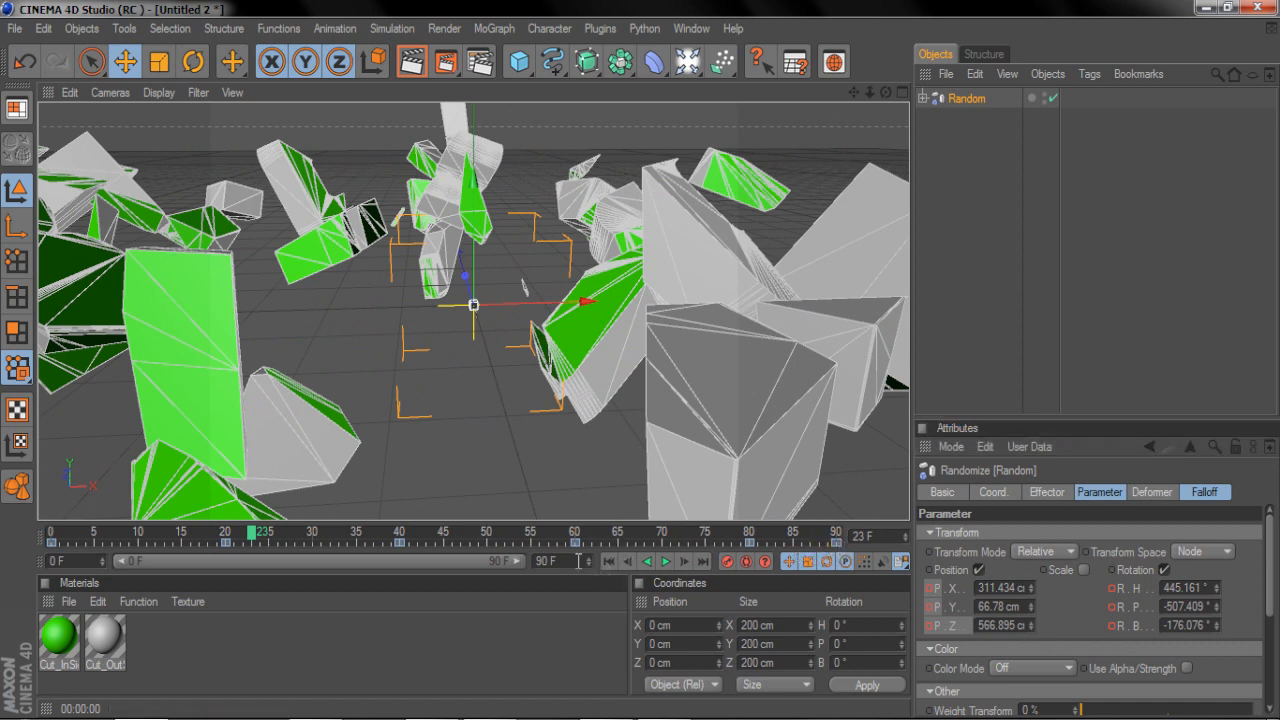
Set the animation's end frame to 120 and extend the preview range to the full 120 frames.
key("Return")
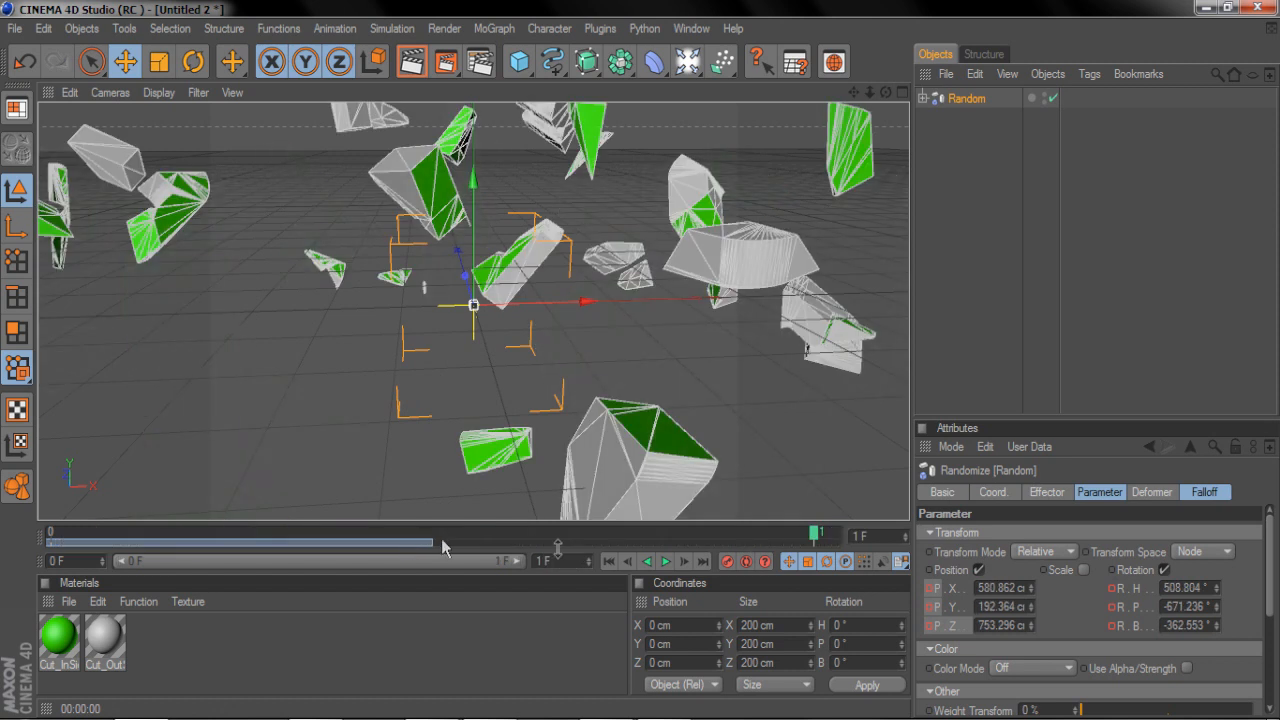
left_click_drag(566, 562, 335, 545)
type("120")
key("Return")
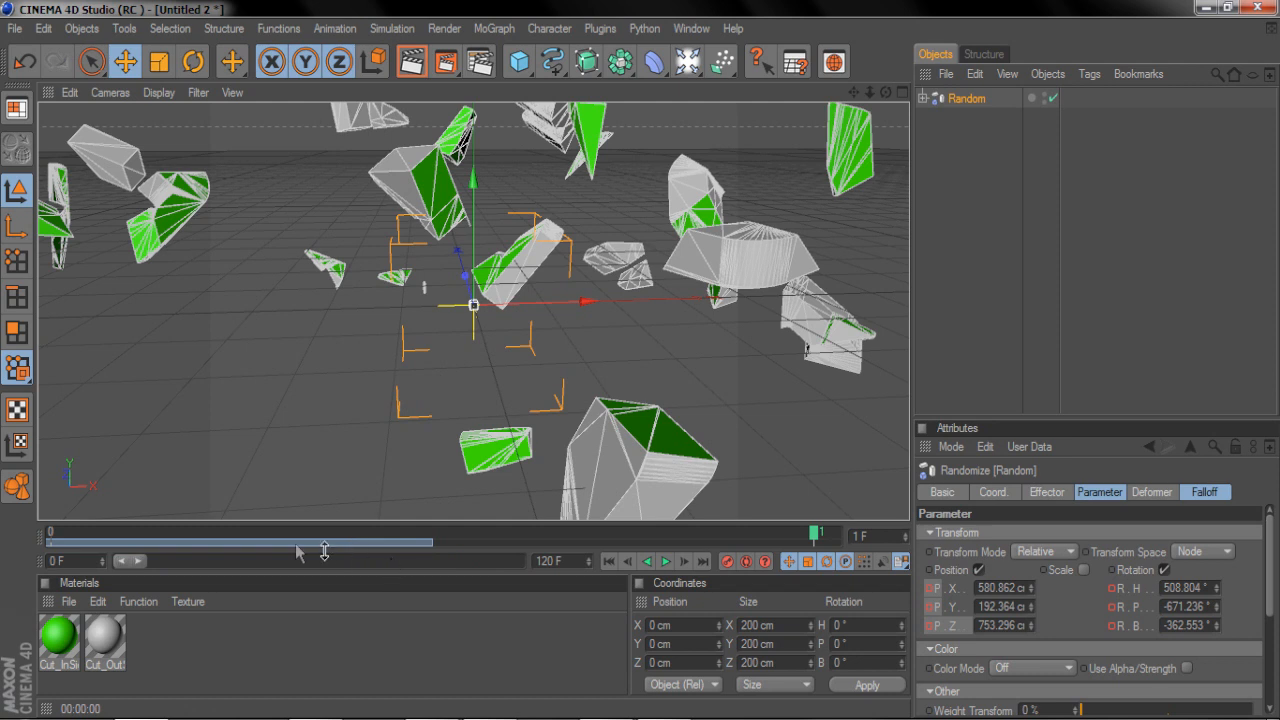
left_click_drag(139, 561, 620, 600)
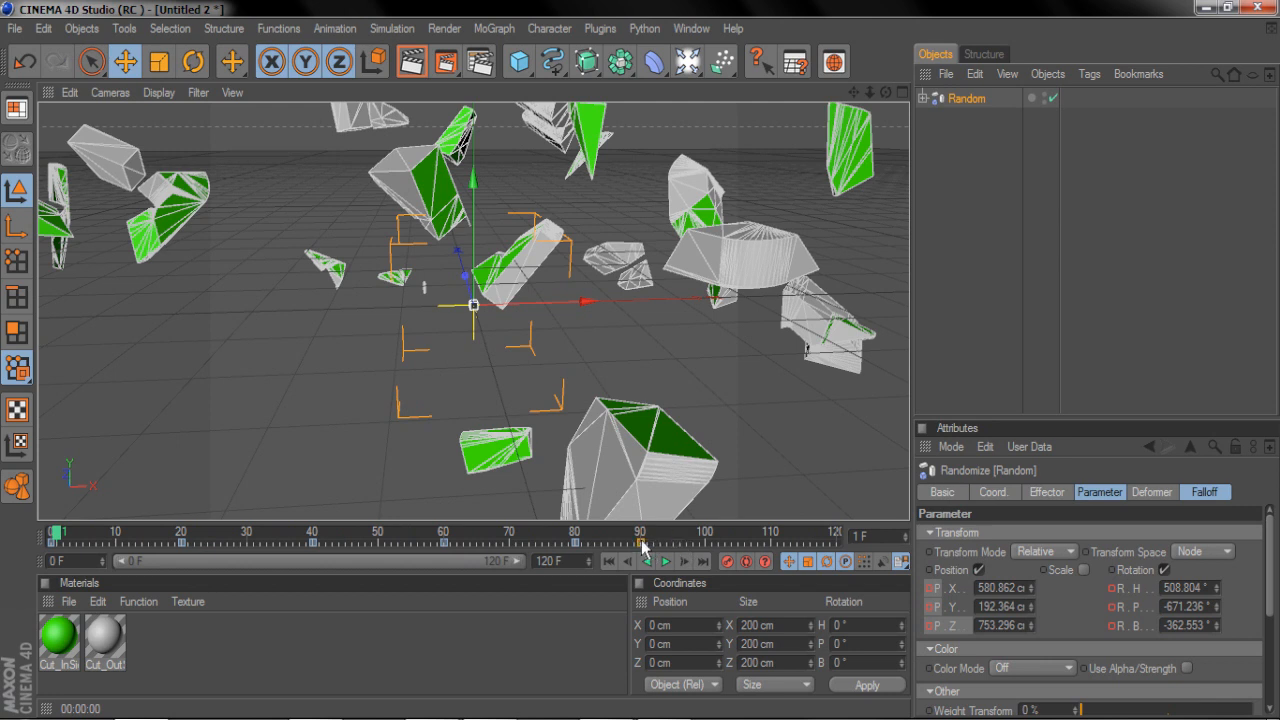
Move the last keyframe to about frame 96 and play the end of the animation to review it.
left_click_drag(697, 532, 555, 531)
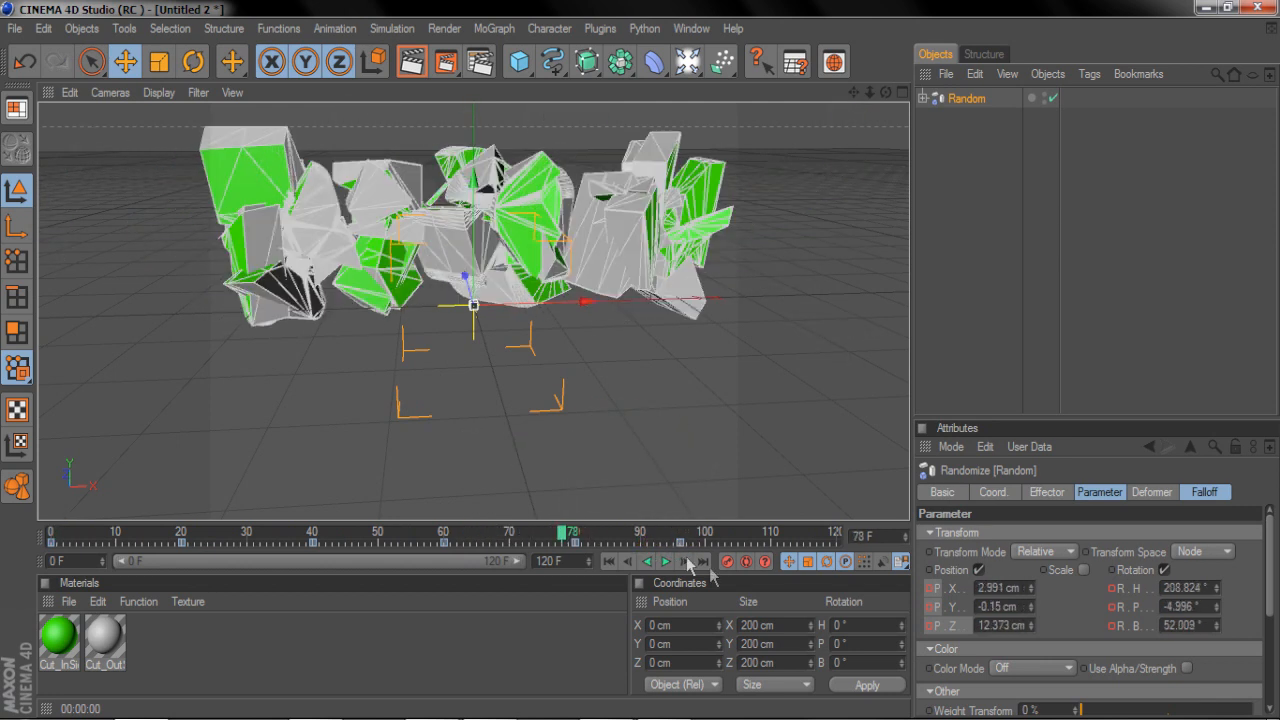
left_click(666, 561)
left_click(666, 561)
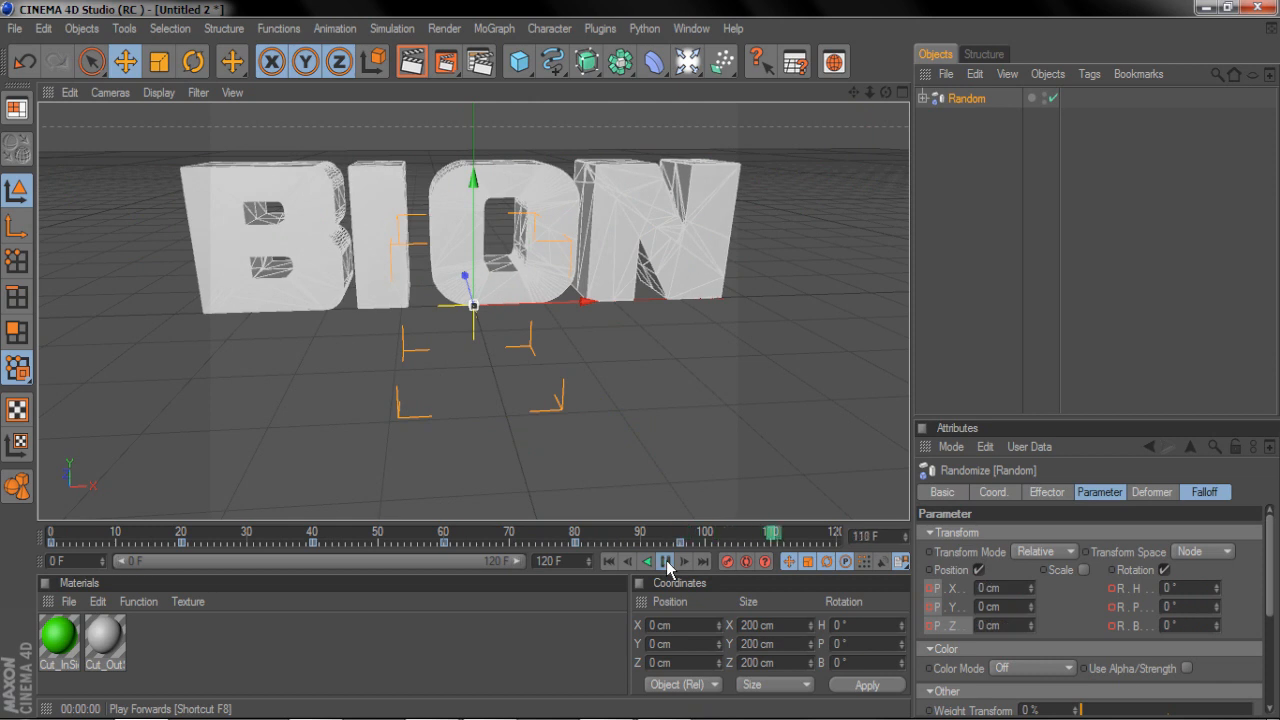
left_click(530, 534)
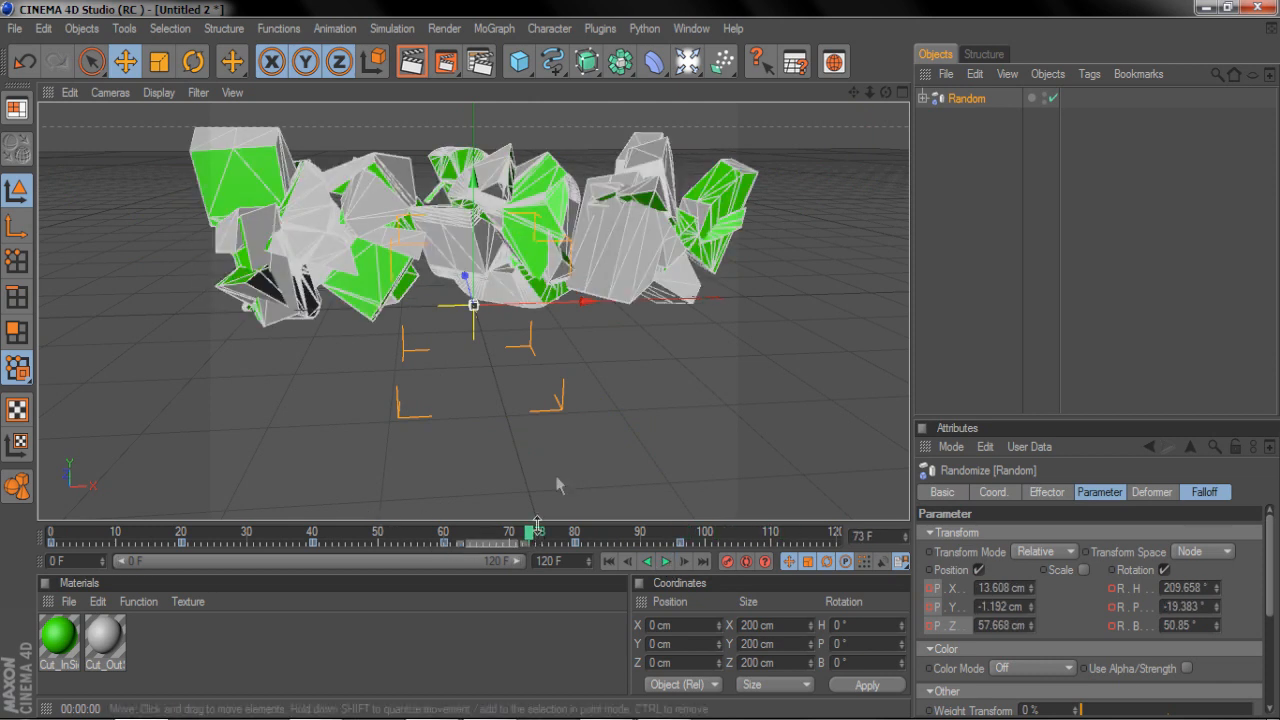
Add the Ambient Occlusion and Global Illumination effects to the render settings and move the settings window aside.
left_click(481, 64)
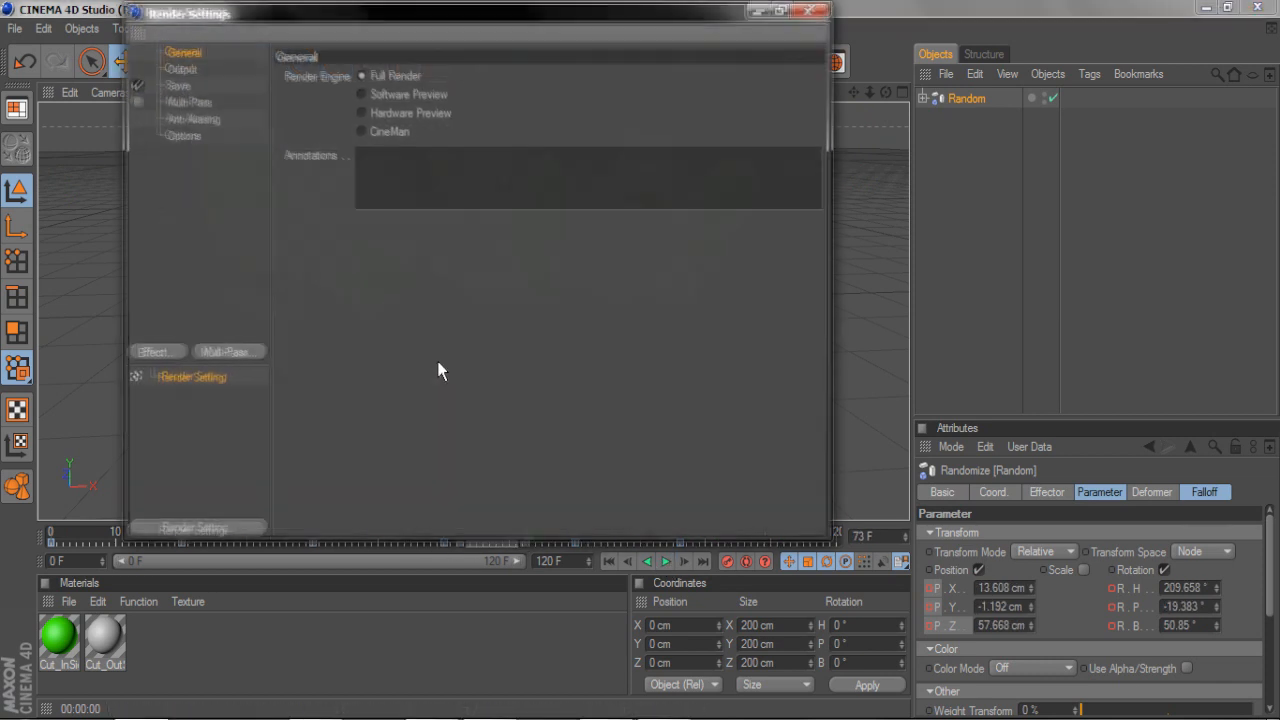
left_click(153, 353)
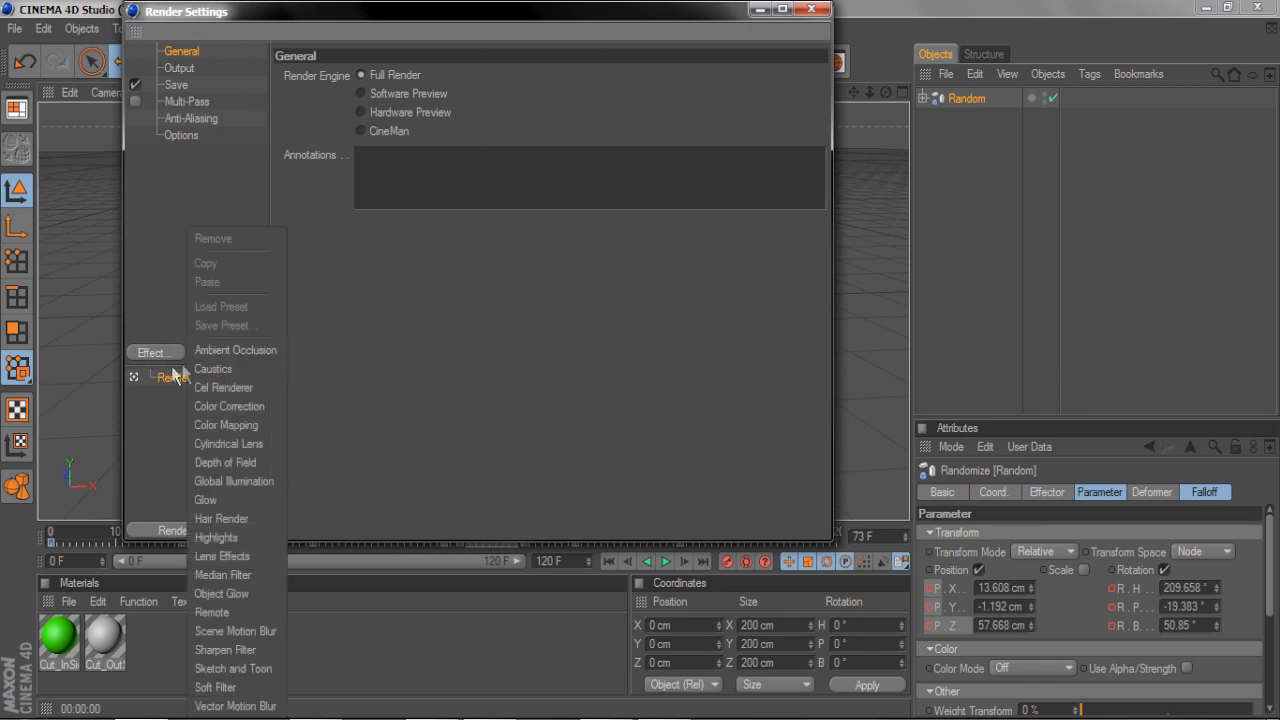
left_click(214, 350)
left_click(150, 350)
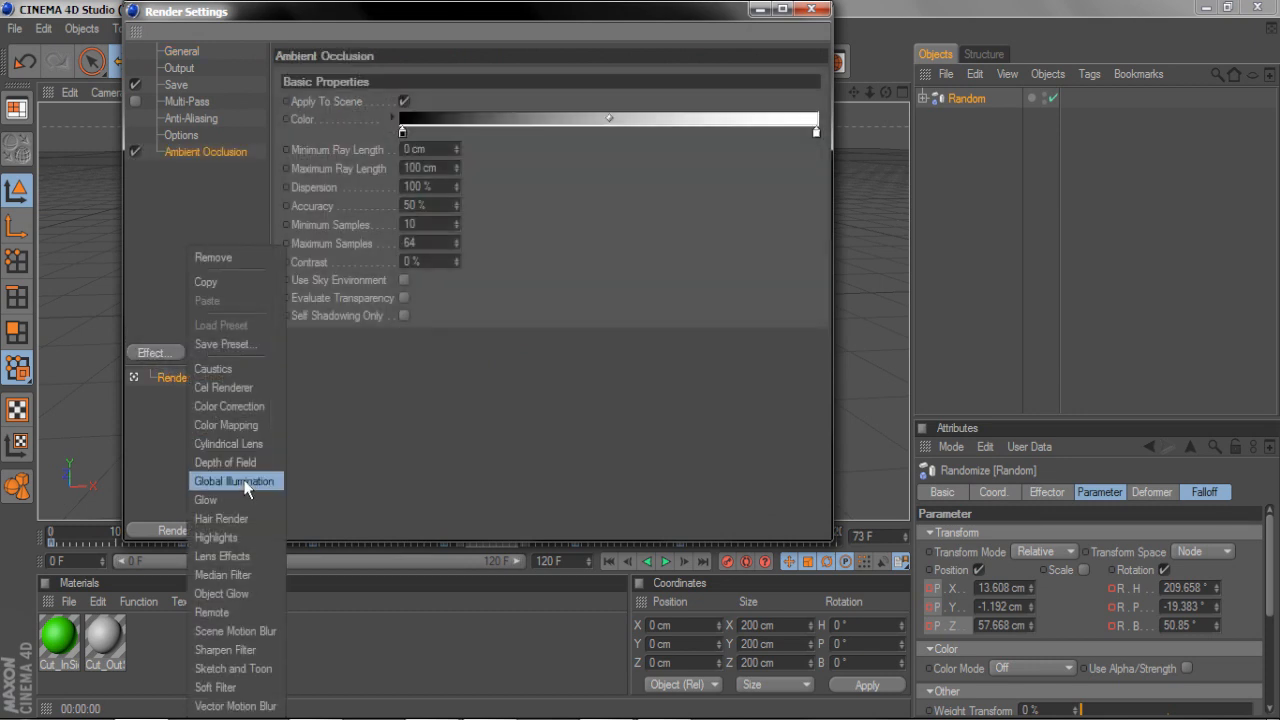
left_click(234, 481)
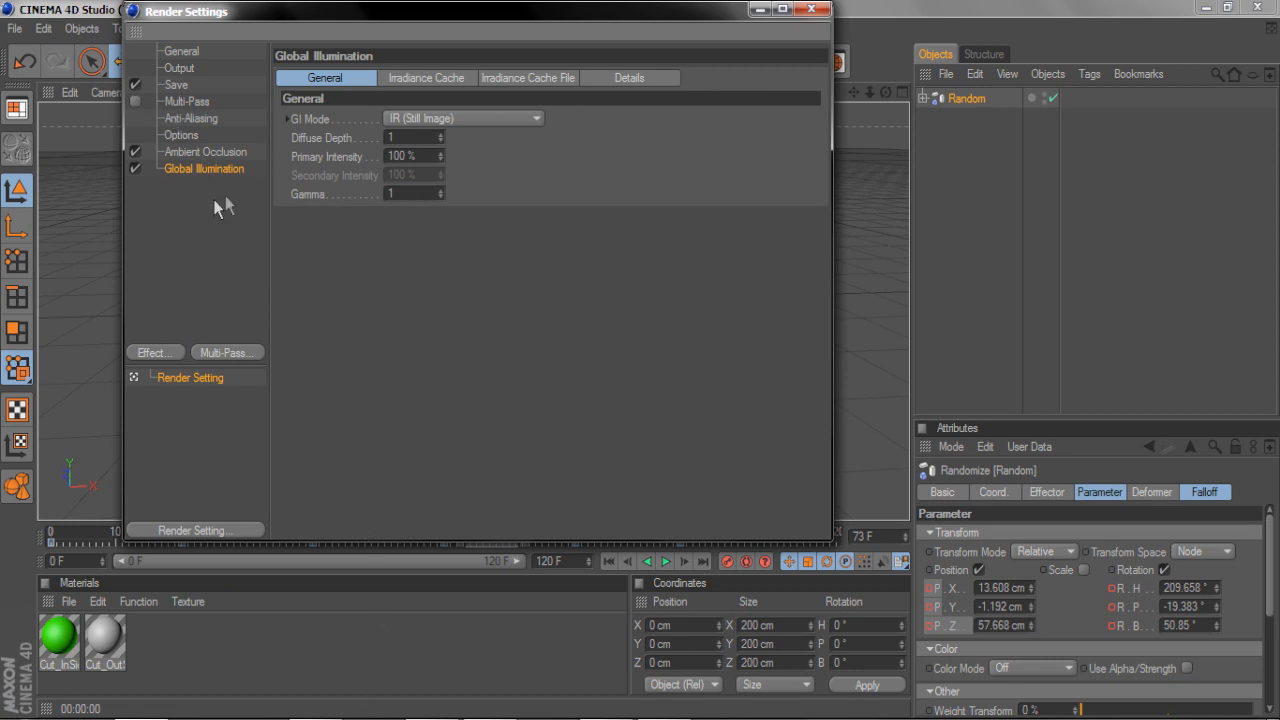
left_click(205, 155)
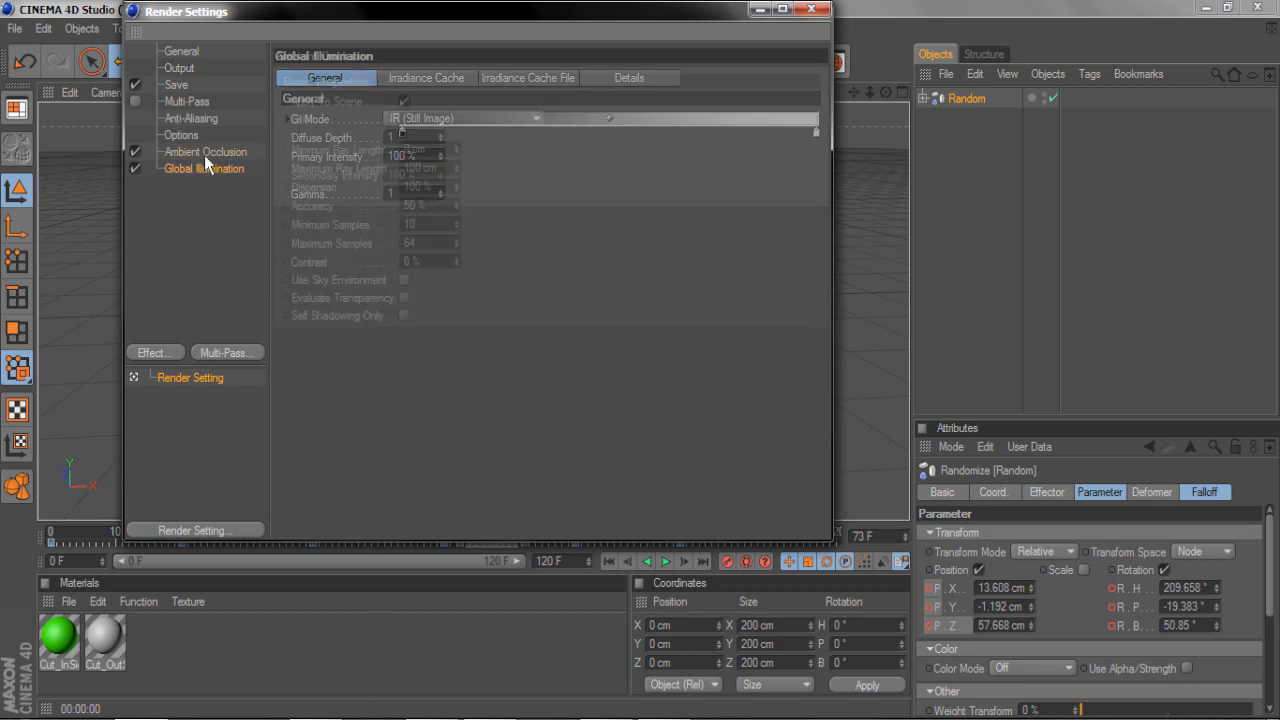
left_click(207, 169)
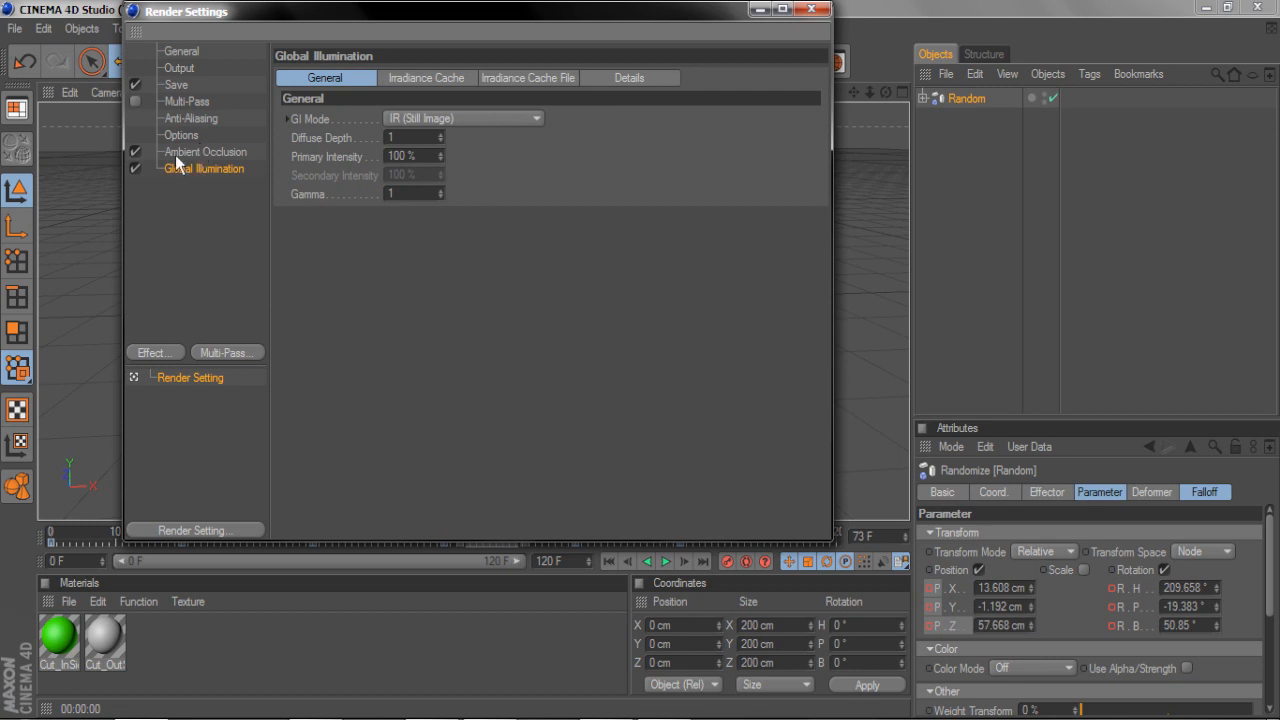
left_click(178, 155)
left_click_drag(283, 20, 823, 61)
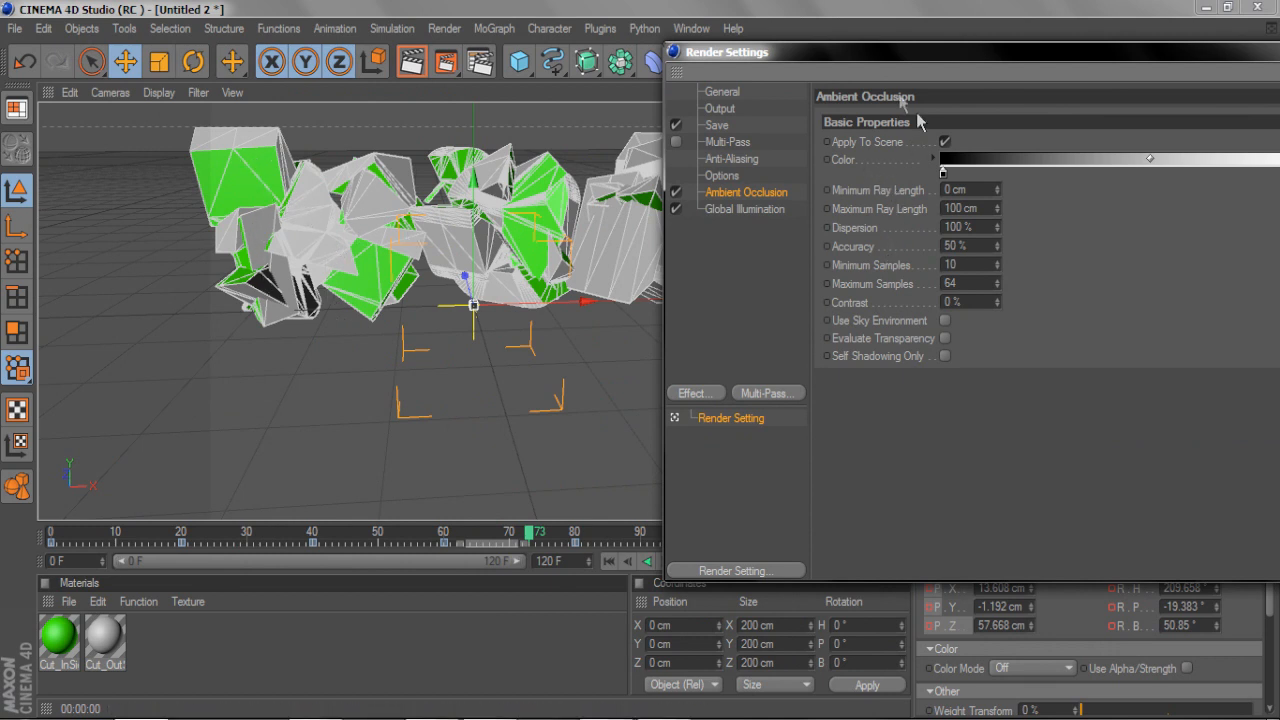
left_click_drag(862, 63, 687, 94)
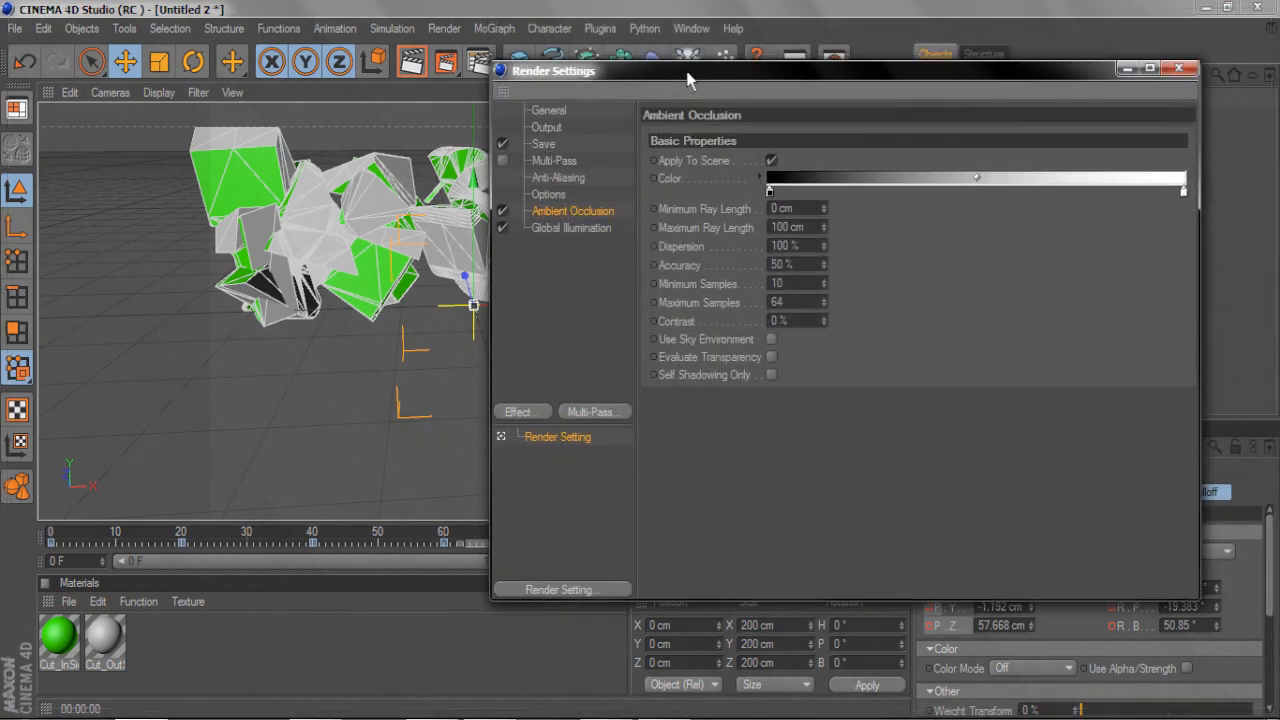
Set the Global Illumination mode to IR + QMC (Full Animation) and its gamma to 1.8.
left_click(560, 228)
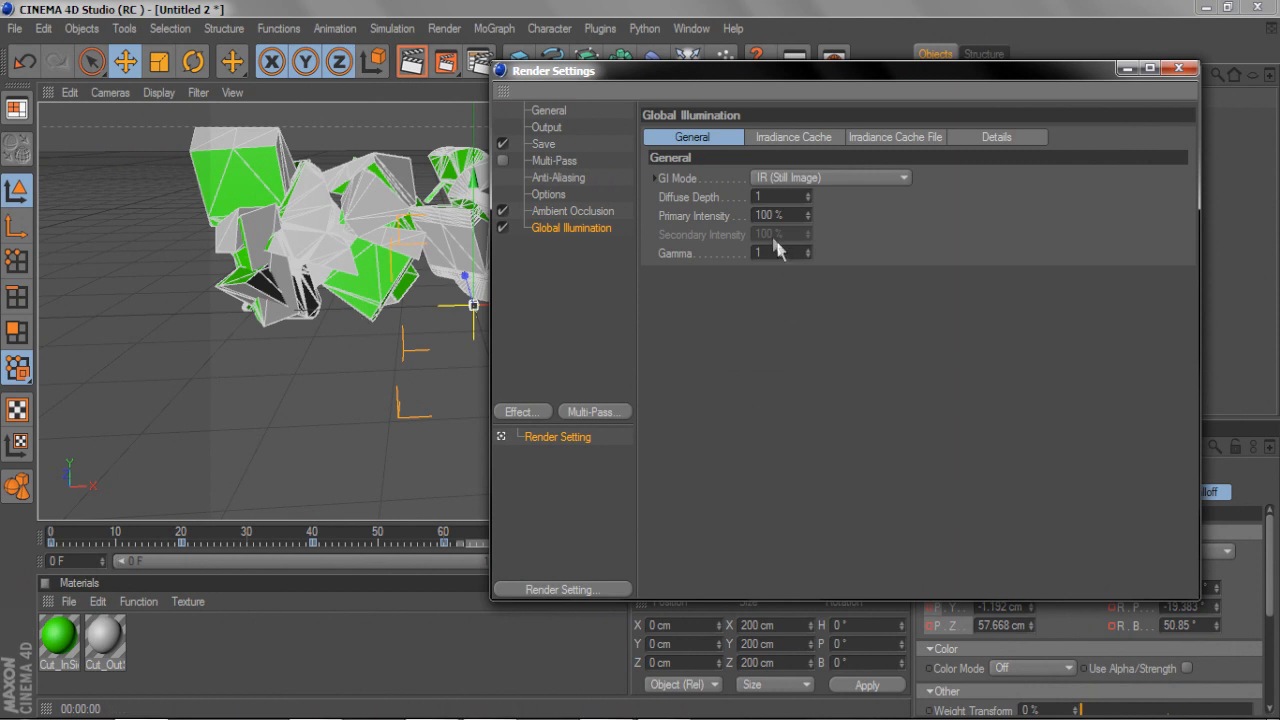
left_click(788, 181)
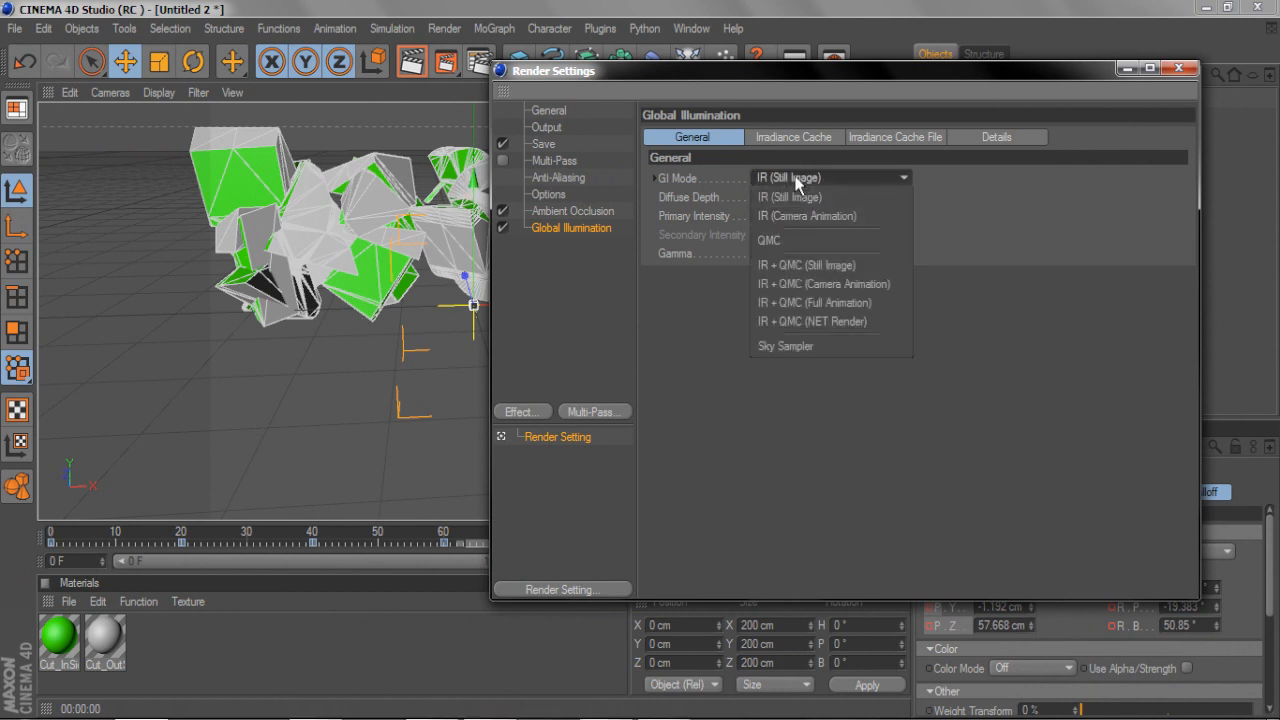
left_click(860, 215)
left_click(845, 180)
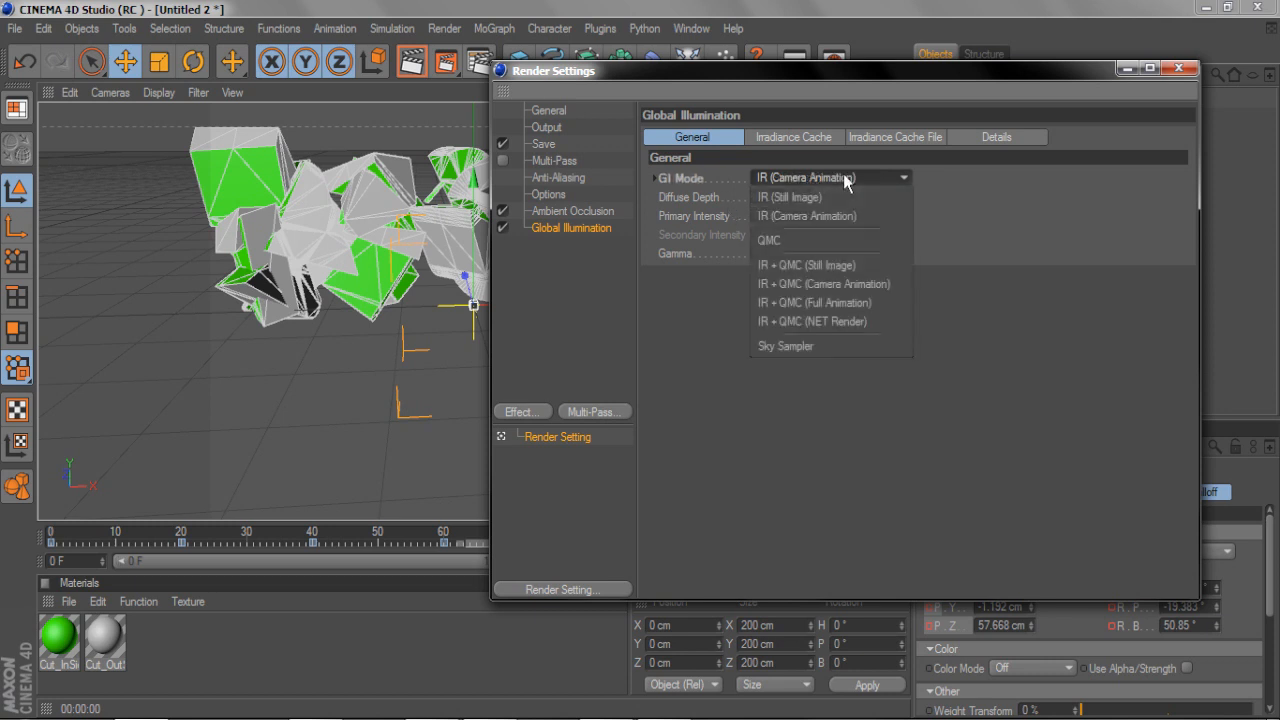
left_click(873, 302)
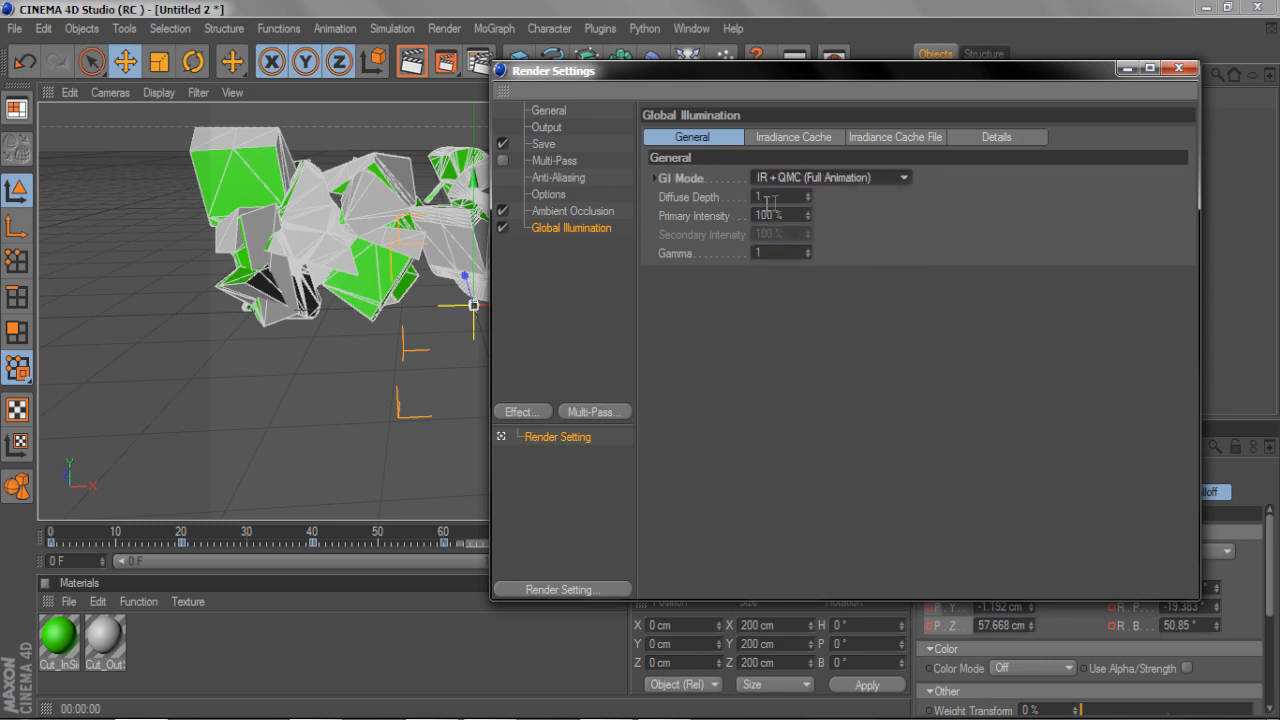
left_click_drag(786, 253, 681, 241)
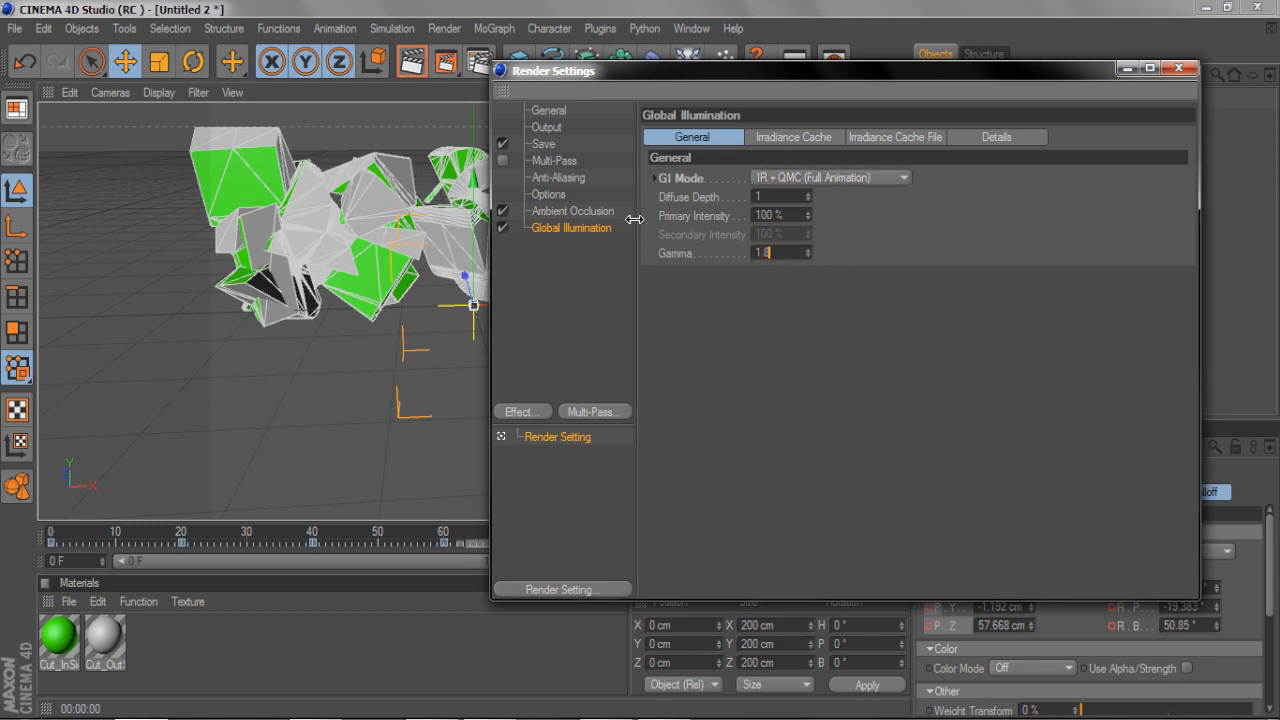
Set the Global Illumination irradiance cache's record density and stochastic samples both to Low.
left_click(767, 141)
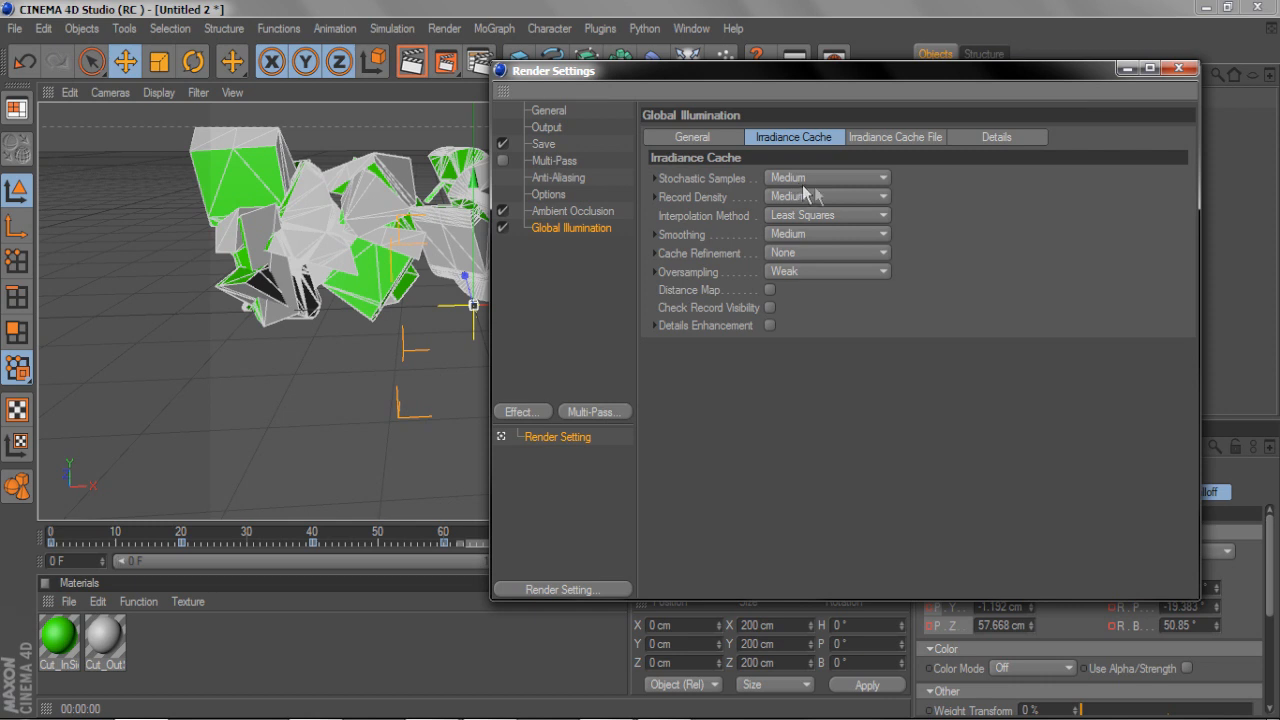
left_click_drag(678, 193, 687, 183)
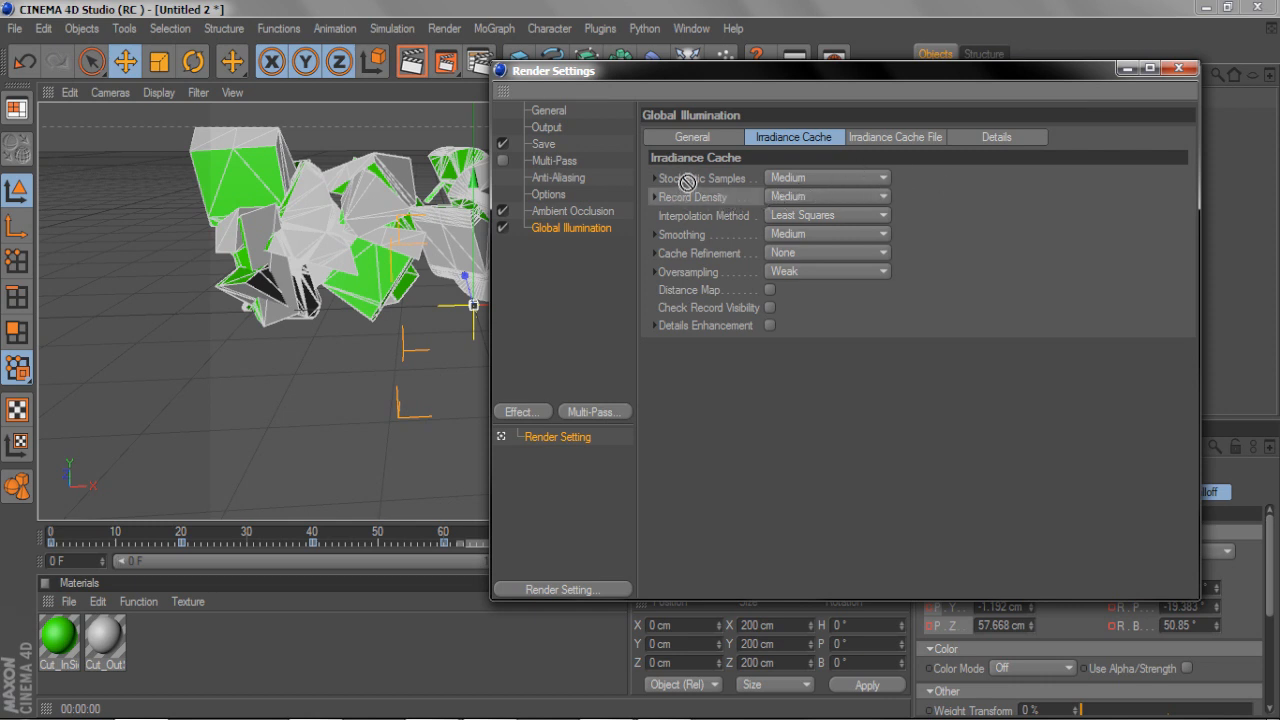
left_click(654, 197)
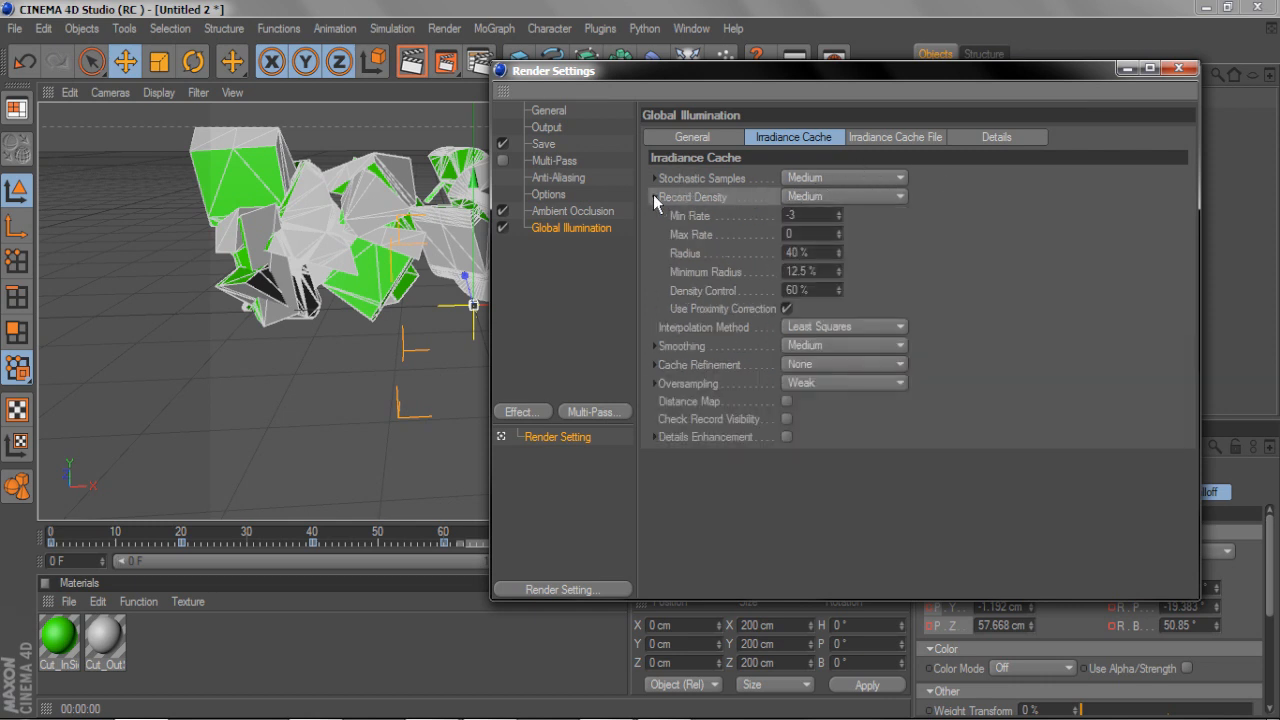
left_click(654, 196)
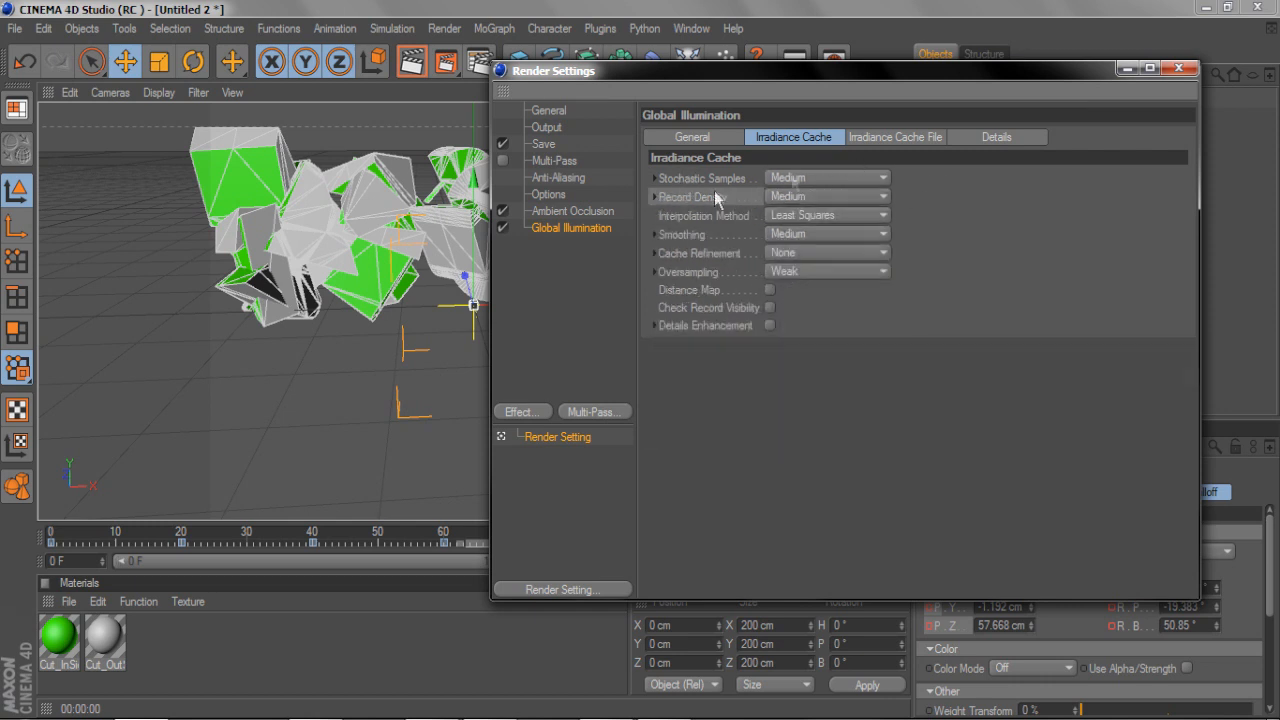
left_click(805, 196)
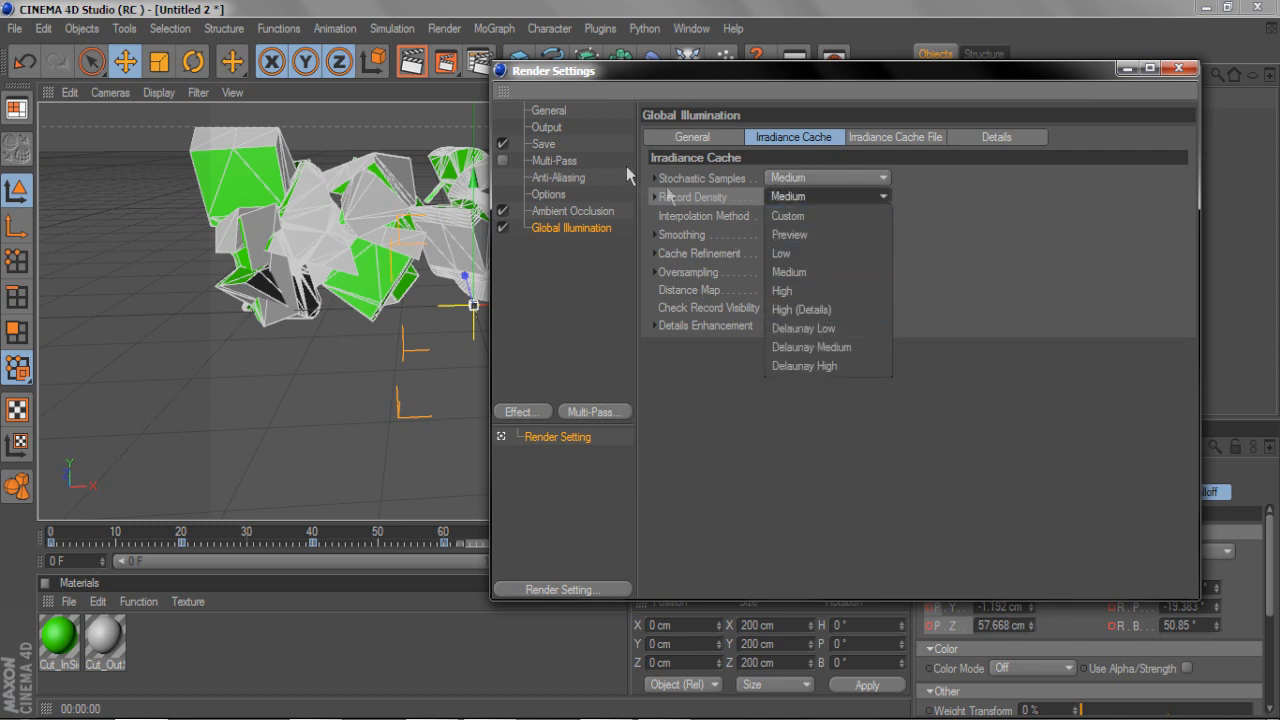
left_click(677, 198)
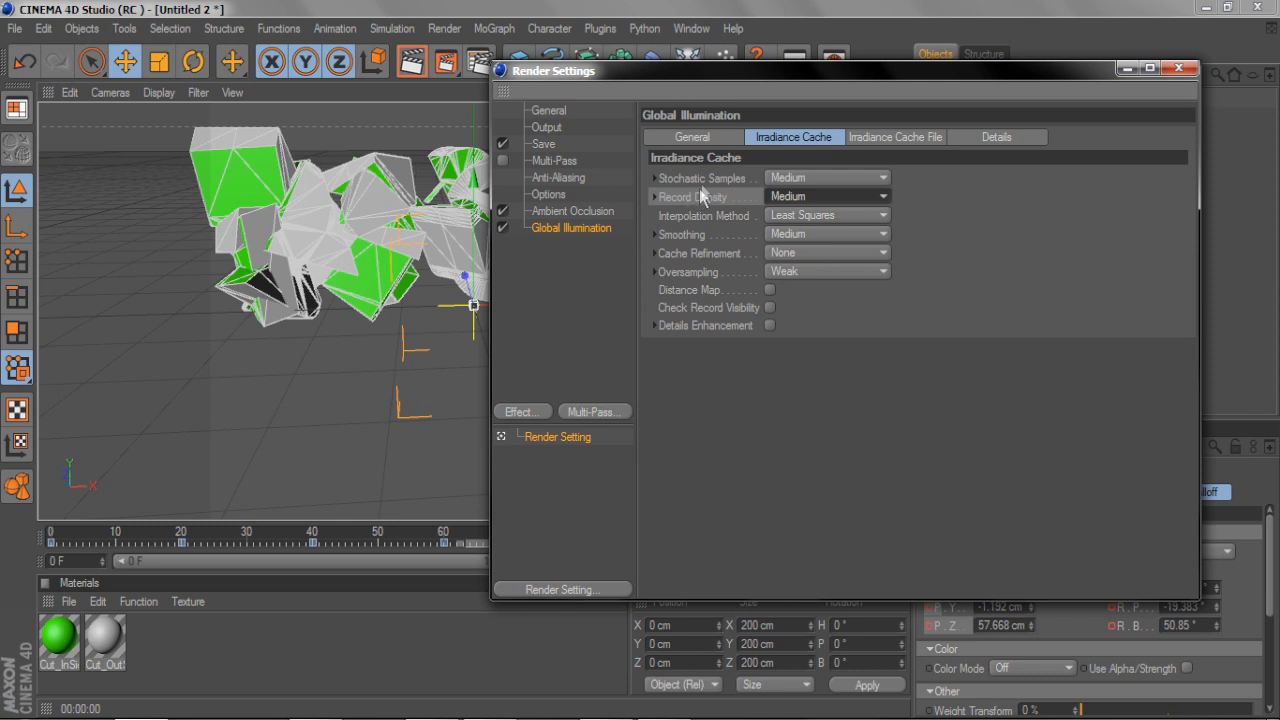
left_click(703, 182)
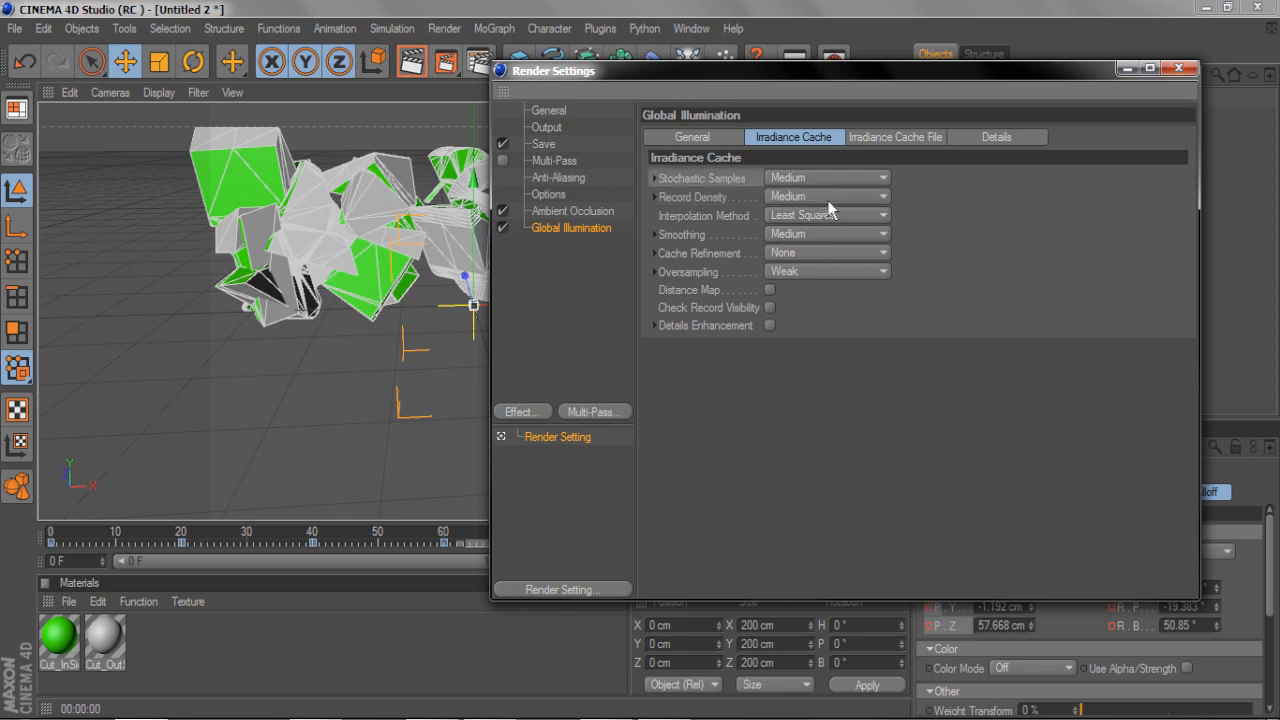
left_click(879, 204)
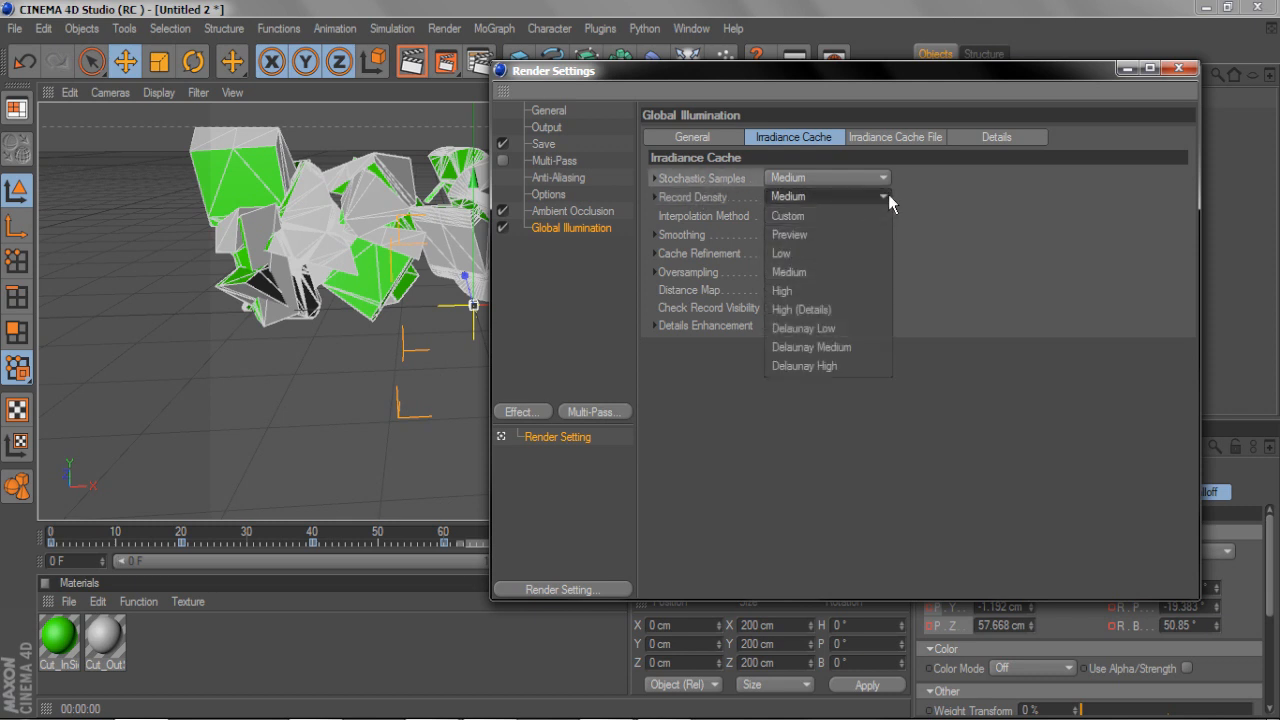
left_click(799, 256)
left_click(782, 178)
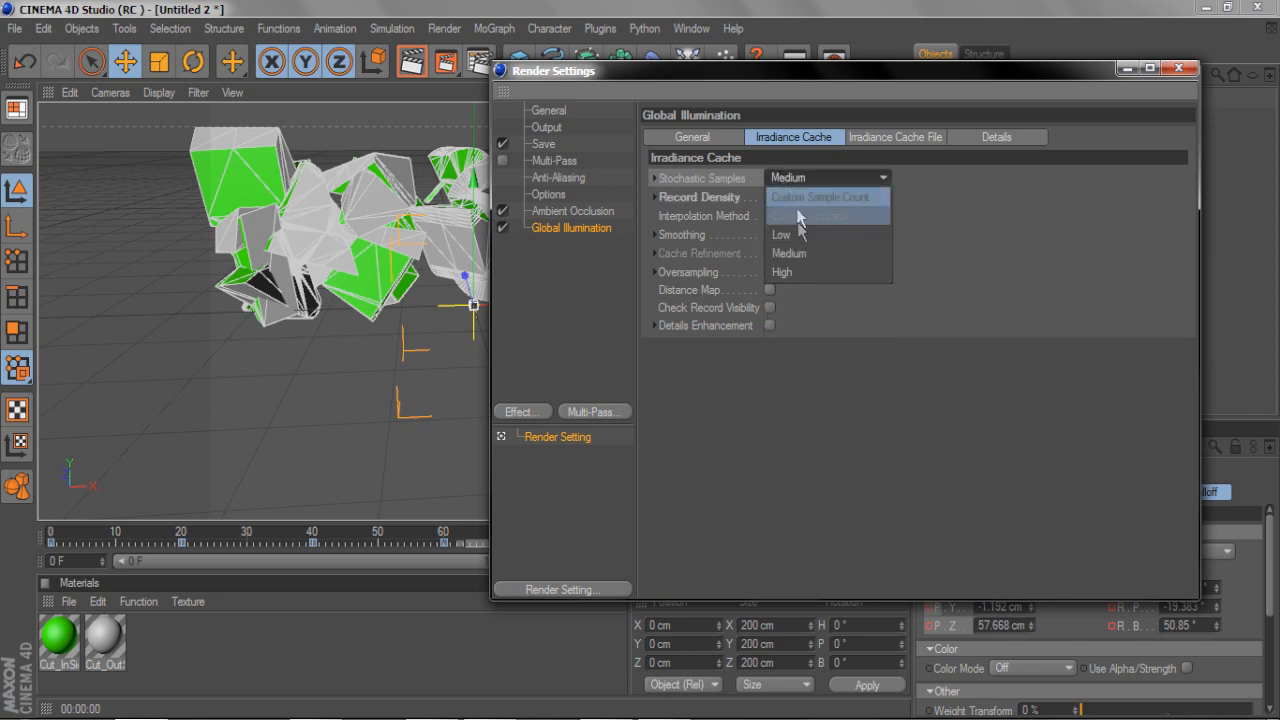
left_click(800, 232)
Use Least Squares interpolation for the irradiance cache and set its smoothing to Heavy.
left_click(836, 216)
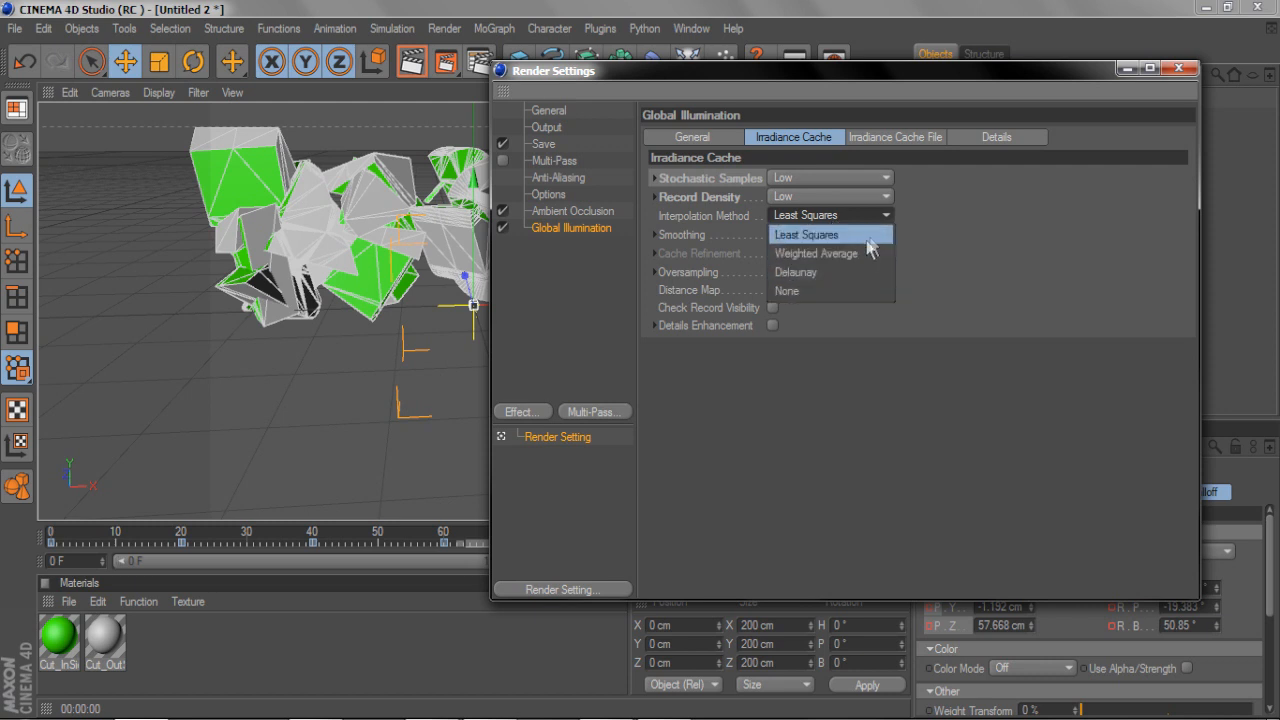
left_click(812, 236)
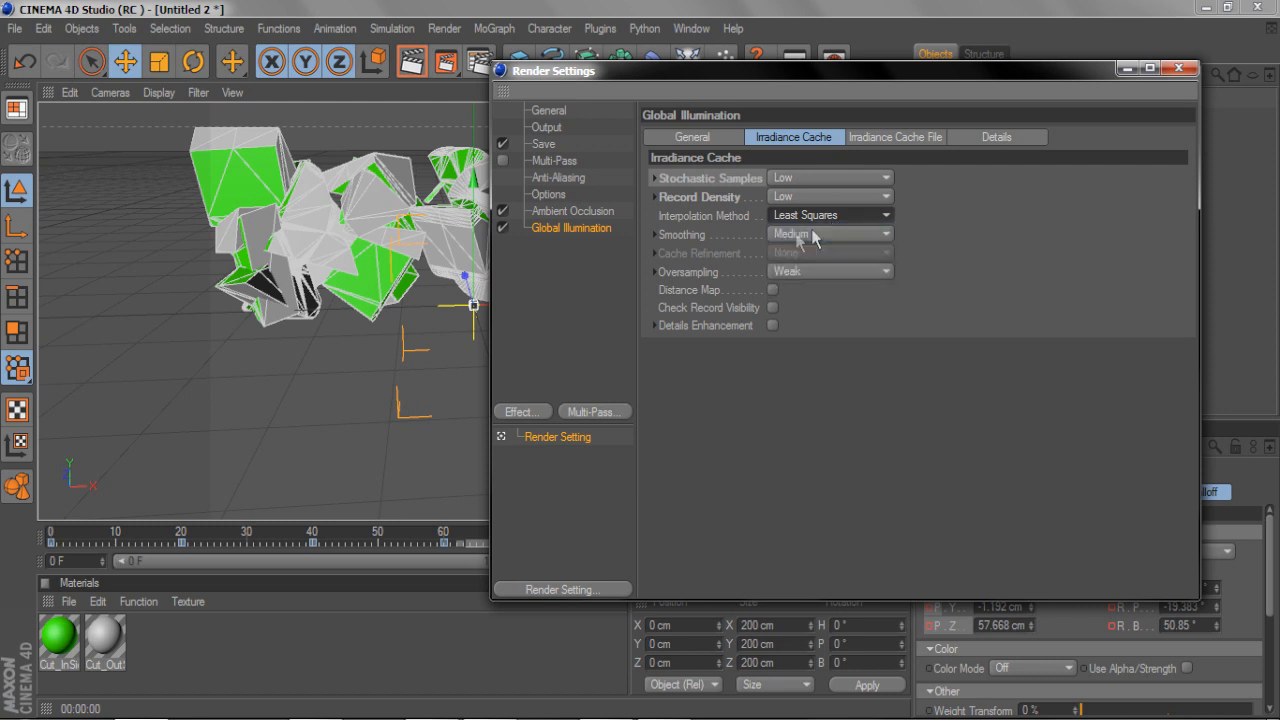
left_click(790, 236)
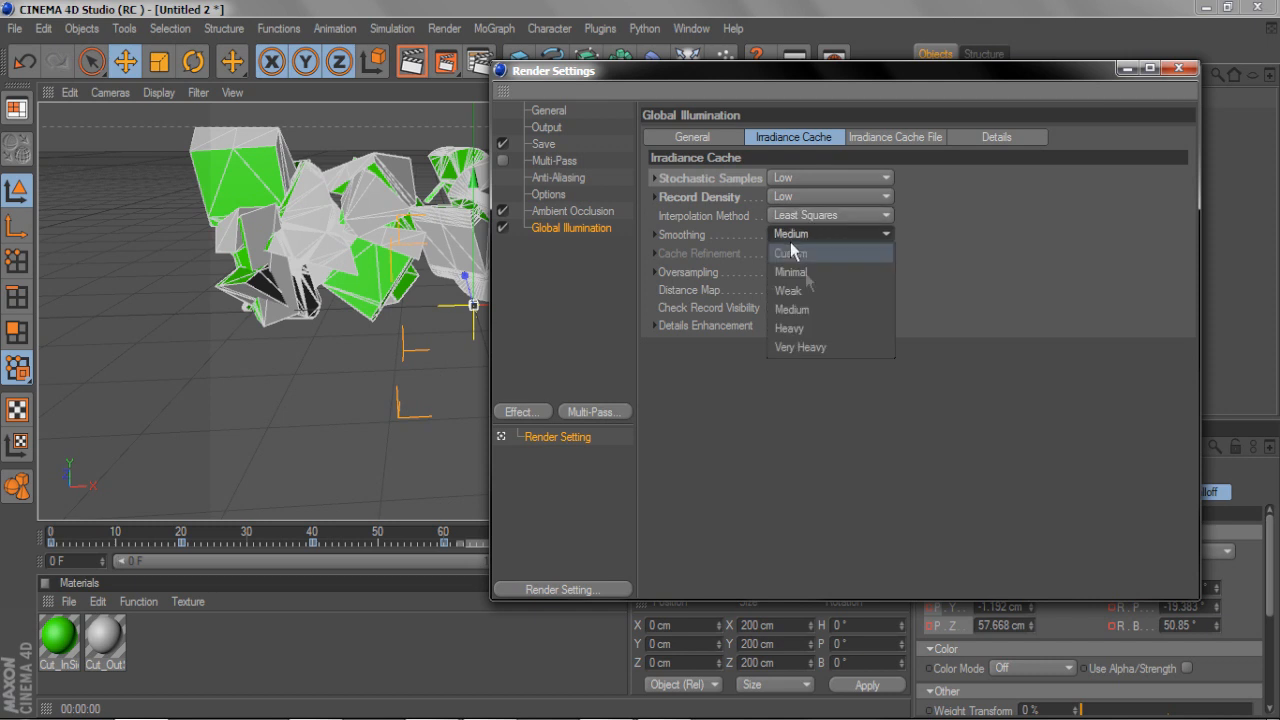
left_click(800, 328)
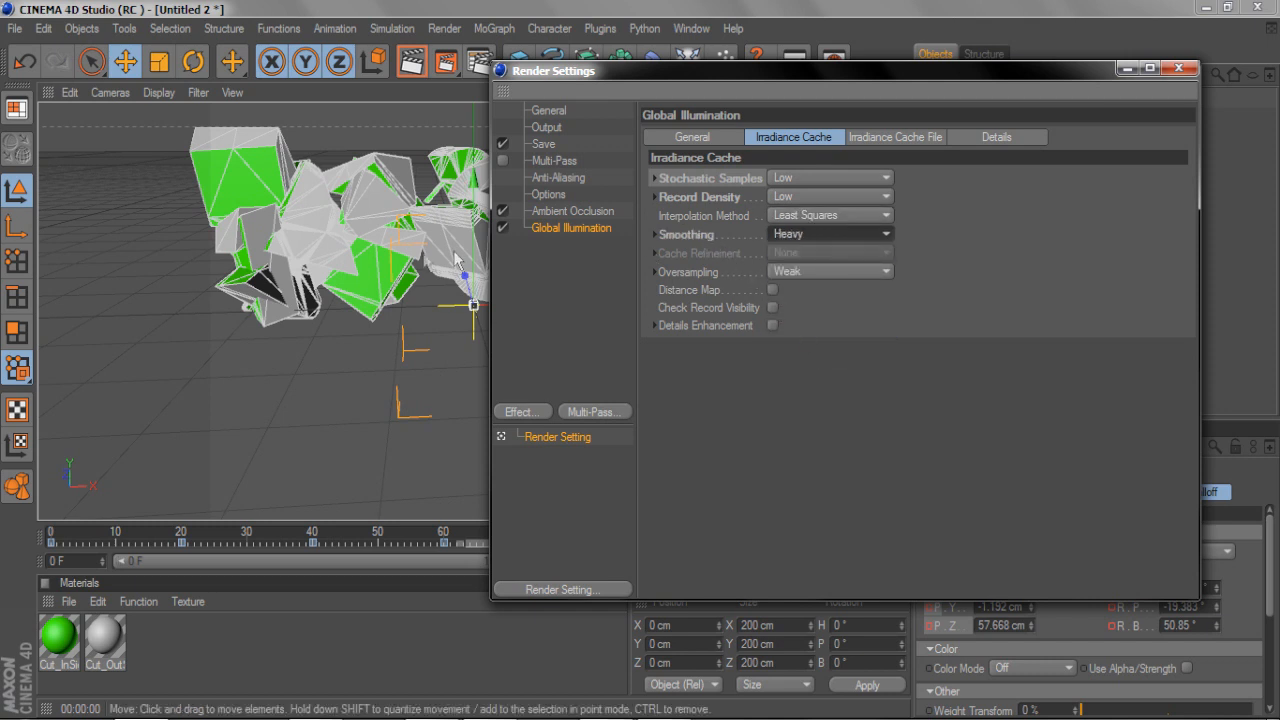
Set the render's anti-aliasing to Best with the Animation filter and look over the minimum and maximum level choices.
left_click(570, 187)
left_click(860, 136)
left_click(790, 191)
left_click(815, 155)
left_click(805, 190)
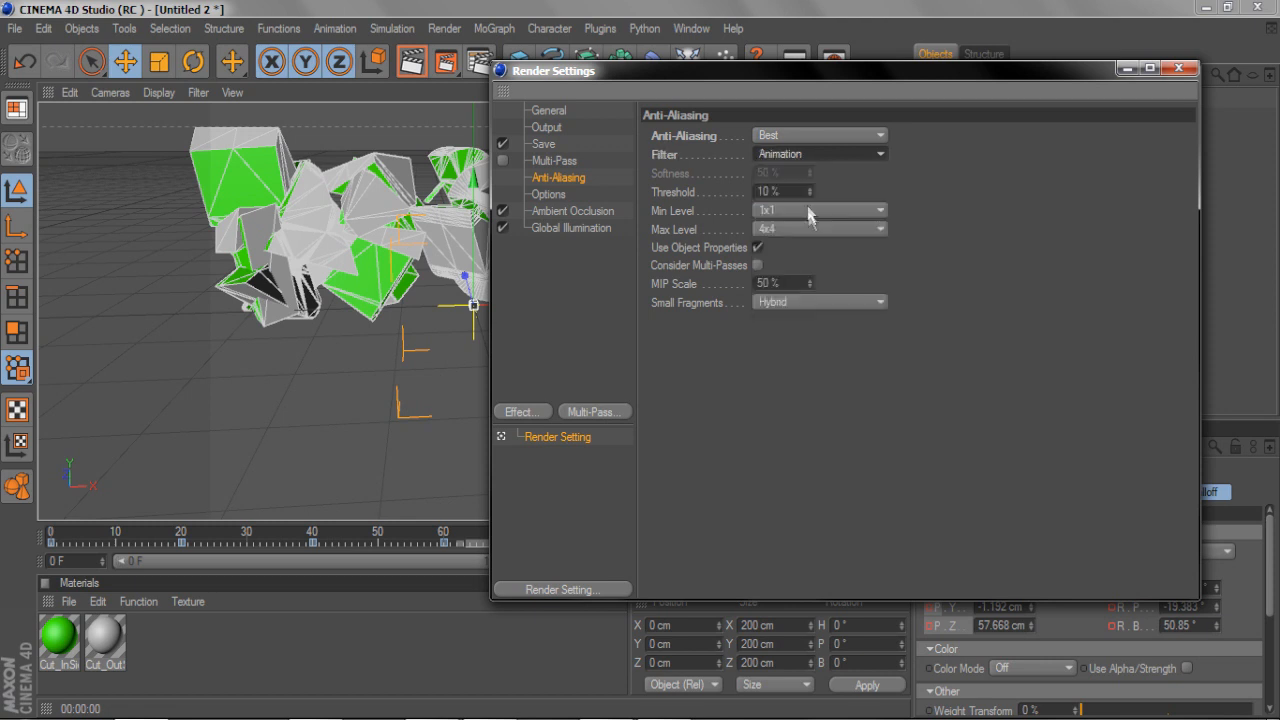
left_click(765, 231)
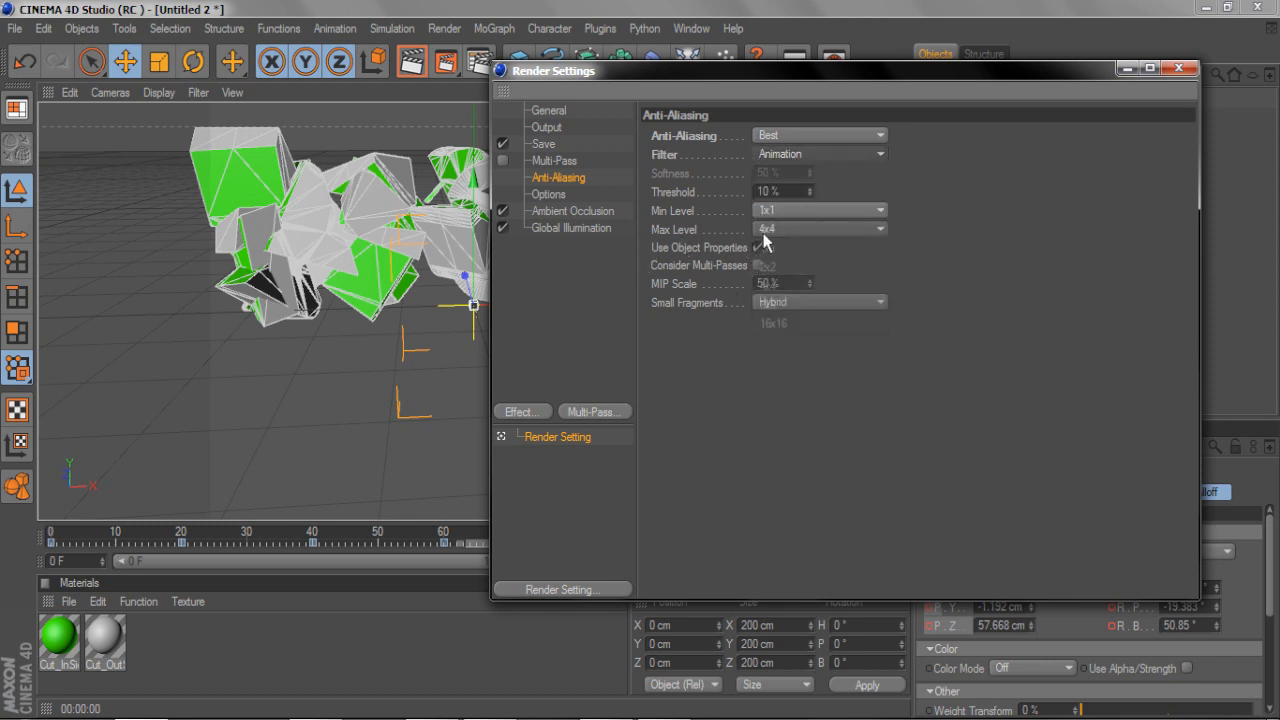
left_click(780, 211)
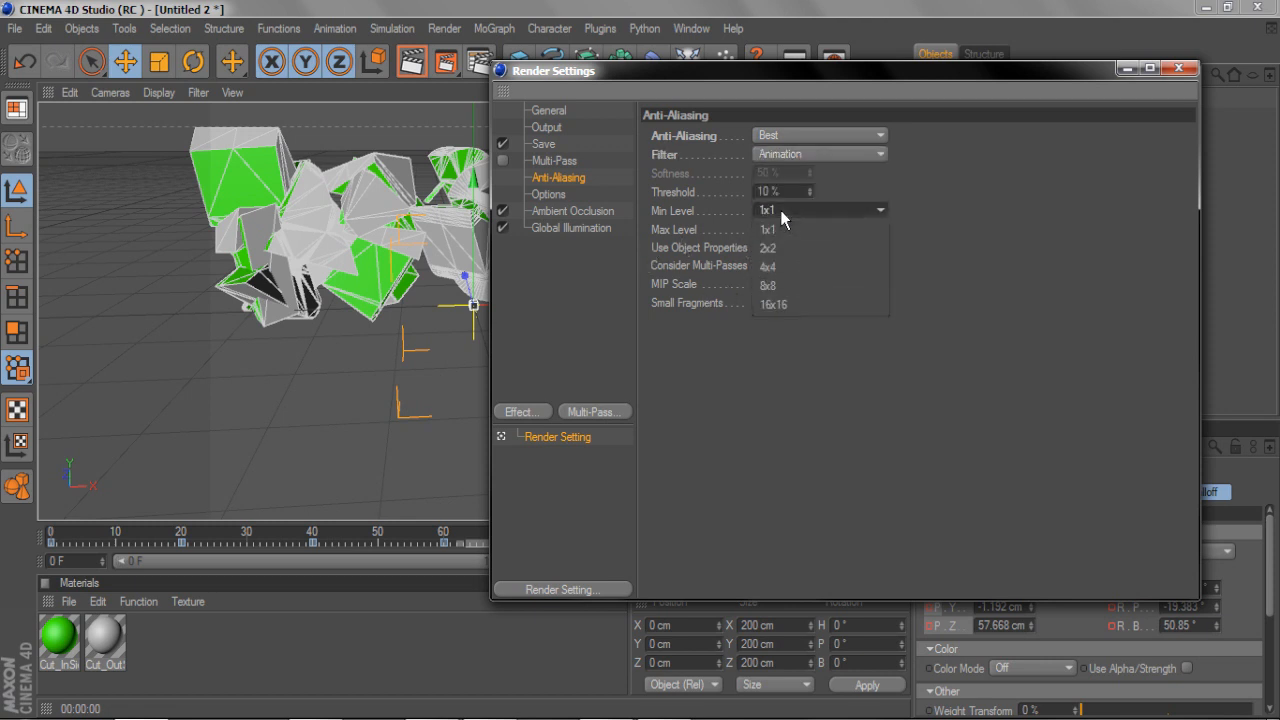
In the render options, set the Level of Detail to 110% and disable Default Light.
left_click(547, 195)
left_click(942, 216)
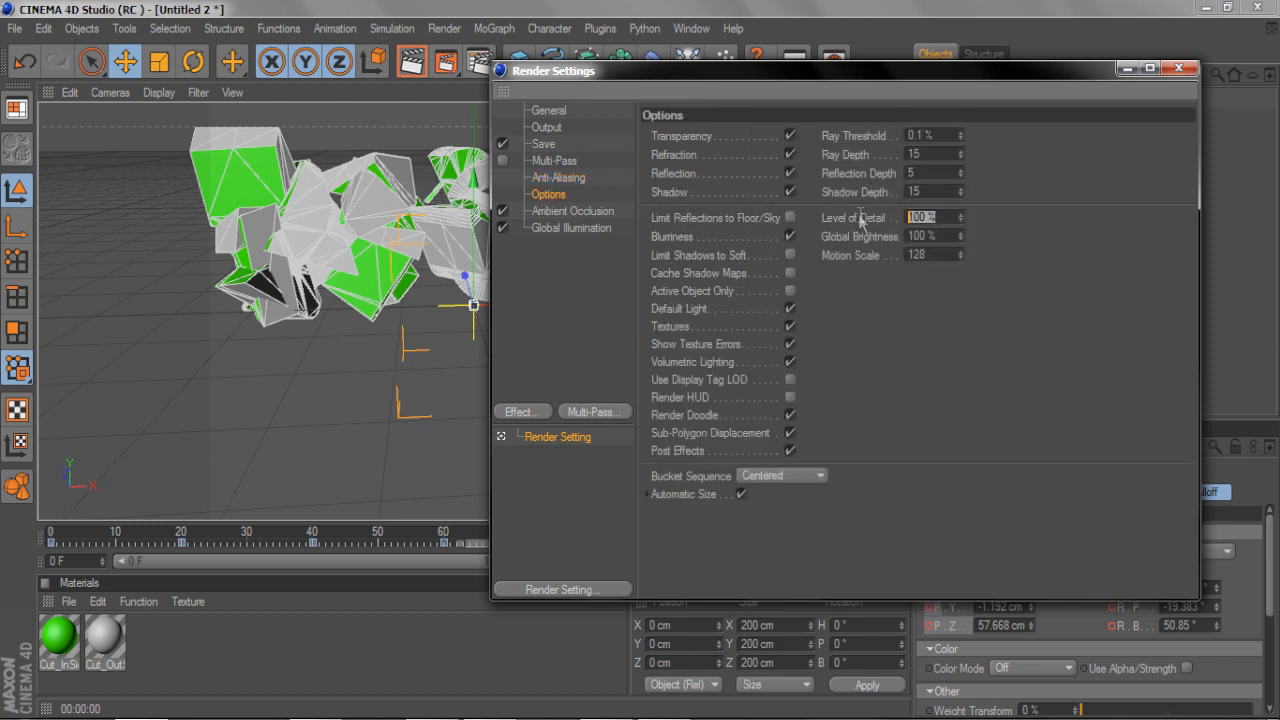
type("110")
key("Return")
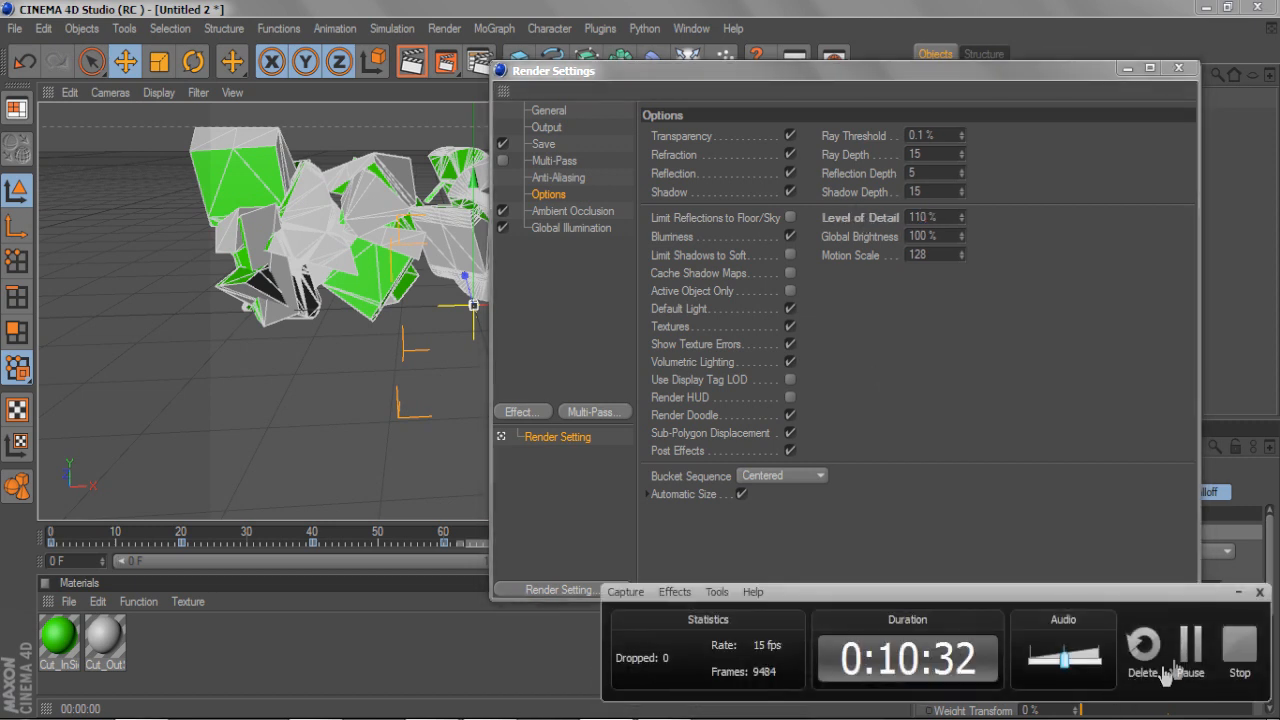
left_click(934, 290)
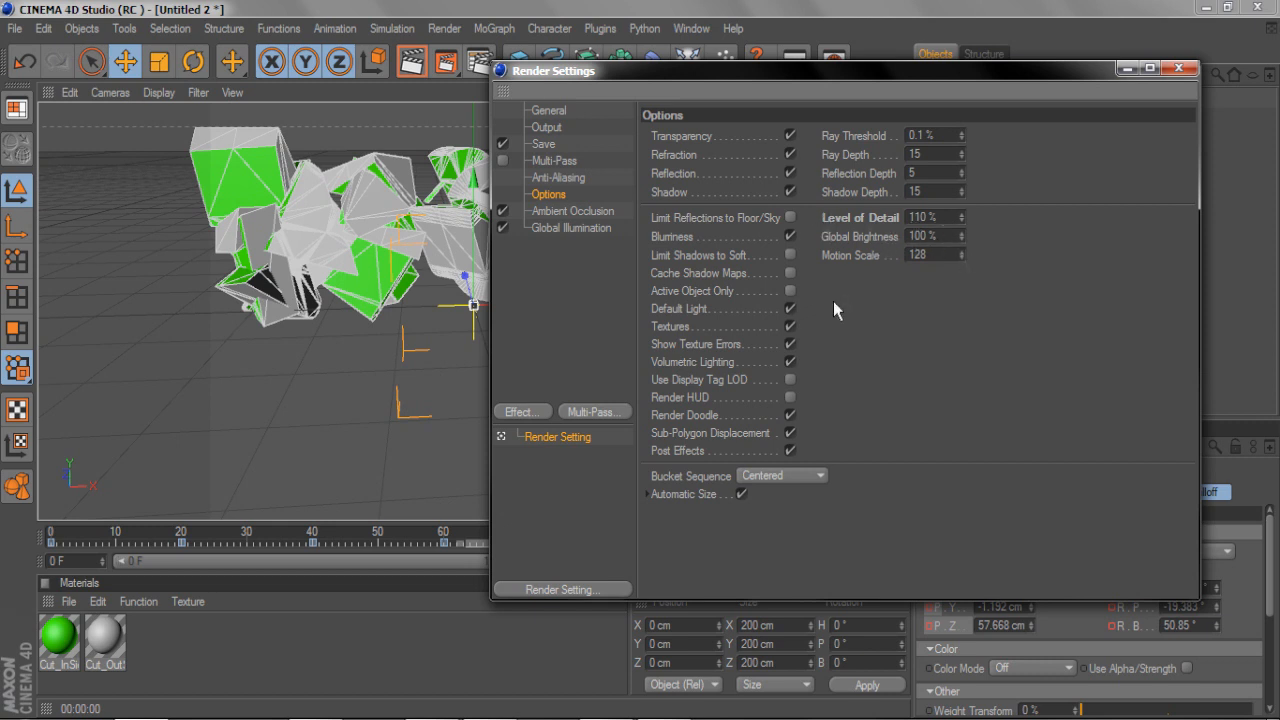
left_click(790, 309)
Check the Global Illumination irradiance cache file and detail settings, and close the render settings.
left_click(565, 227)
left_click(913, 145)
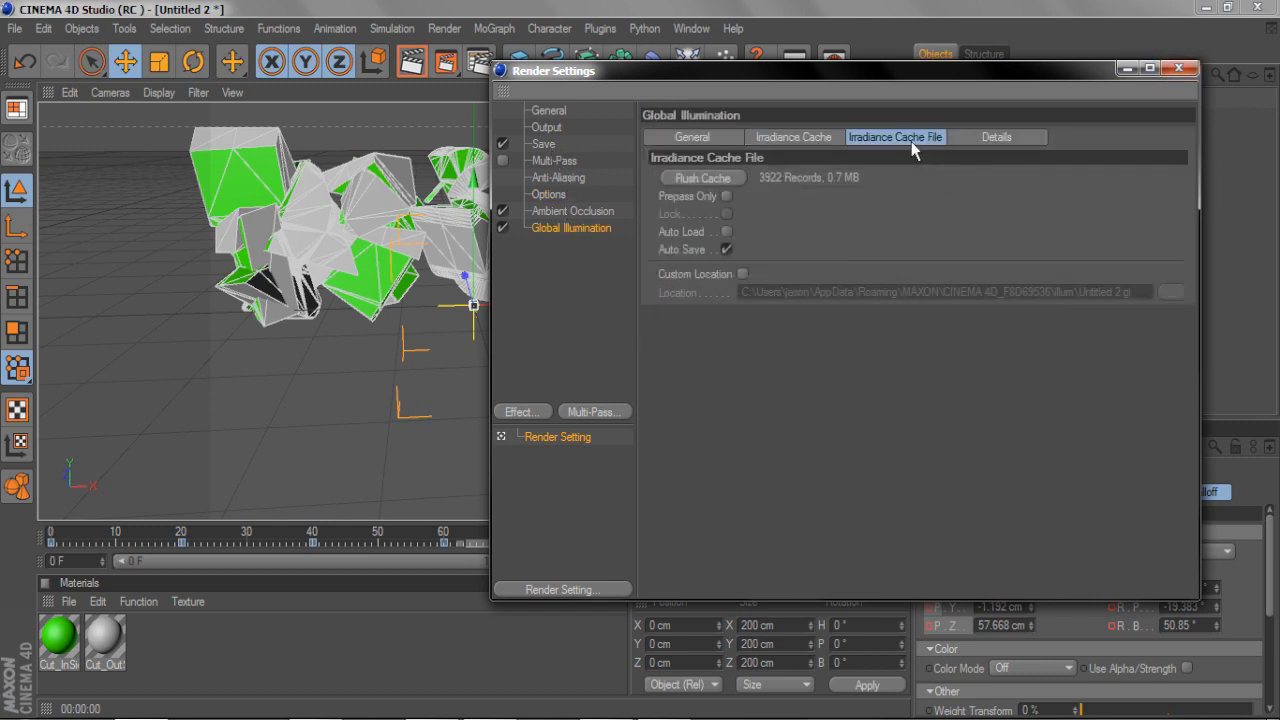
left_click(989, 145)
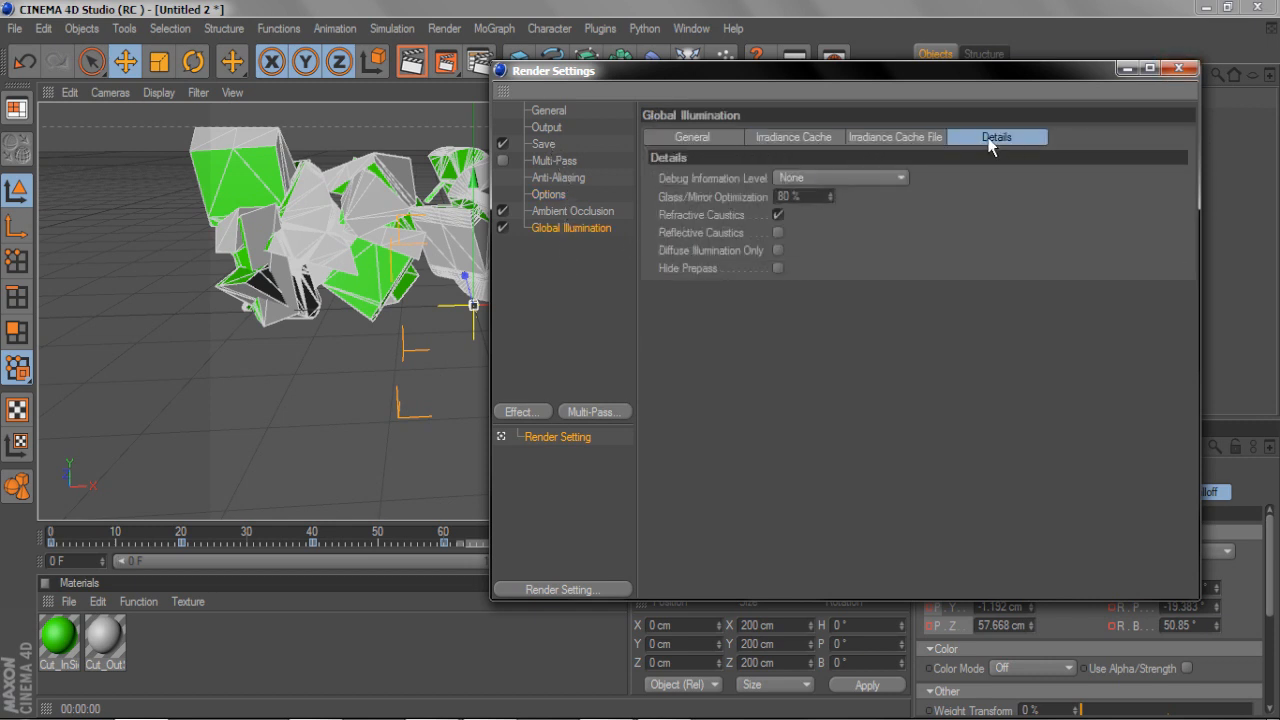
left_click(1179, 68)
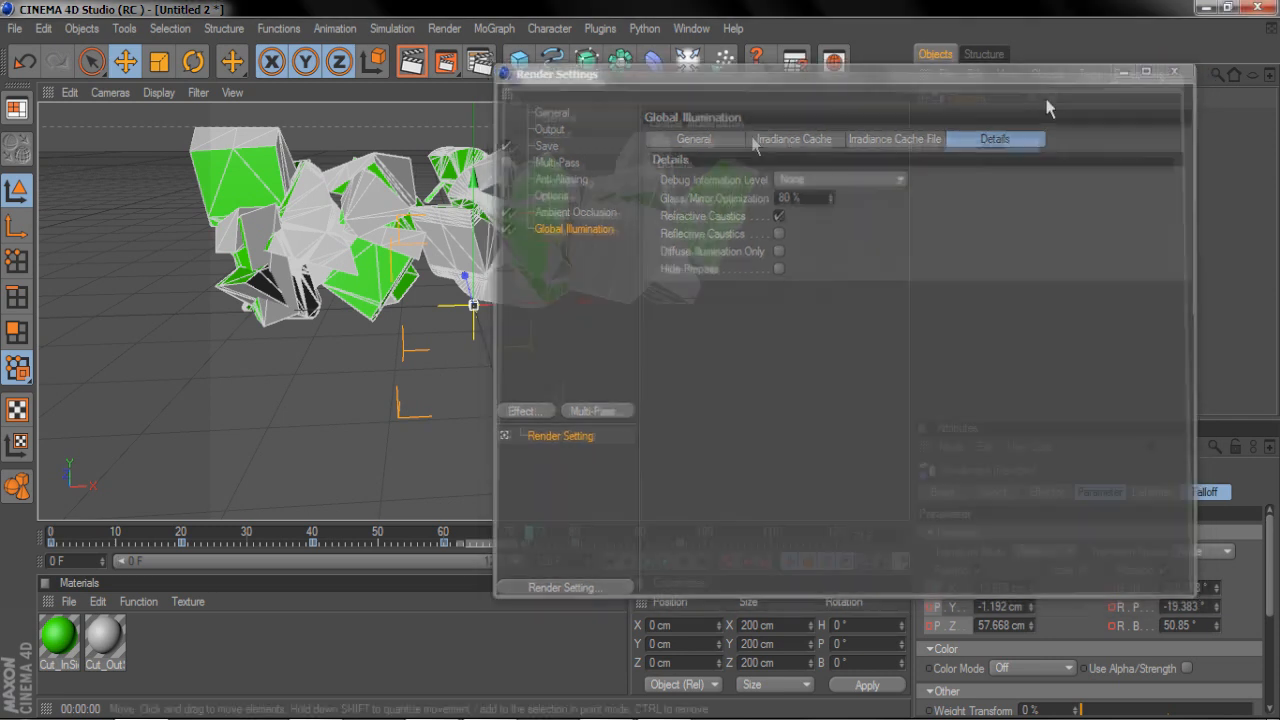
Test-render the view, add a default omni light to the scene, and render the view again.
left_click(412, 62)
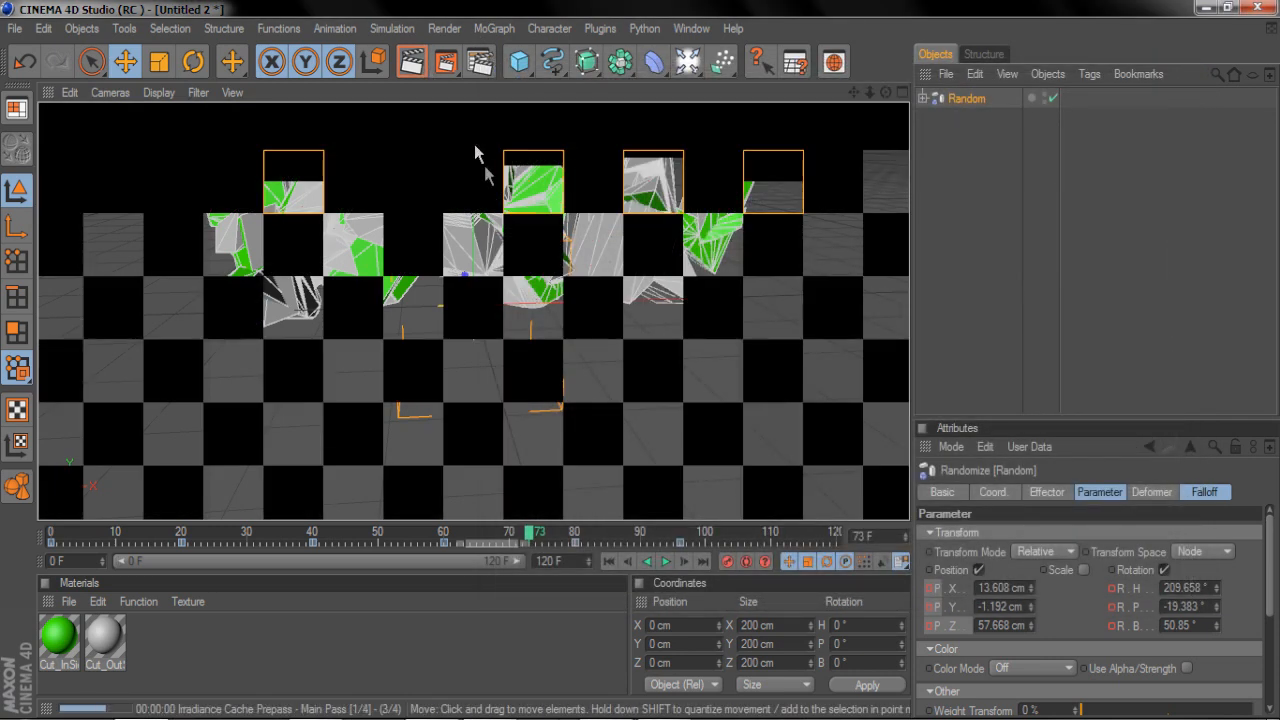
left_click(447, 327)
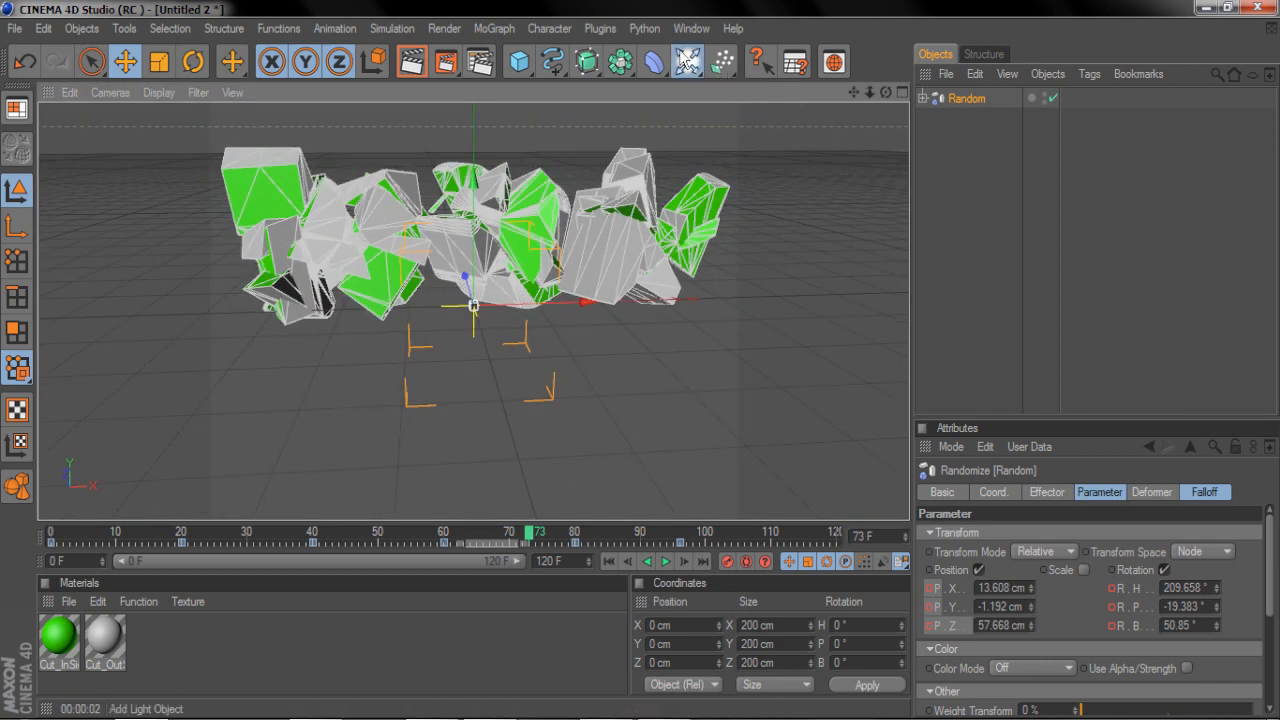
left_click(722, 62)
left_click(411, 62)
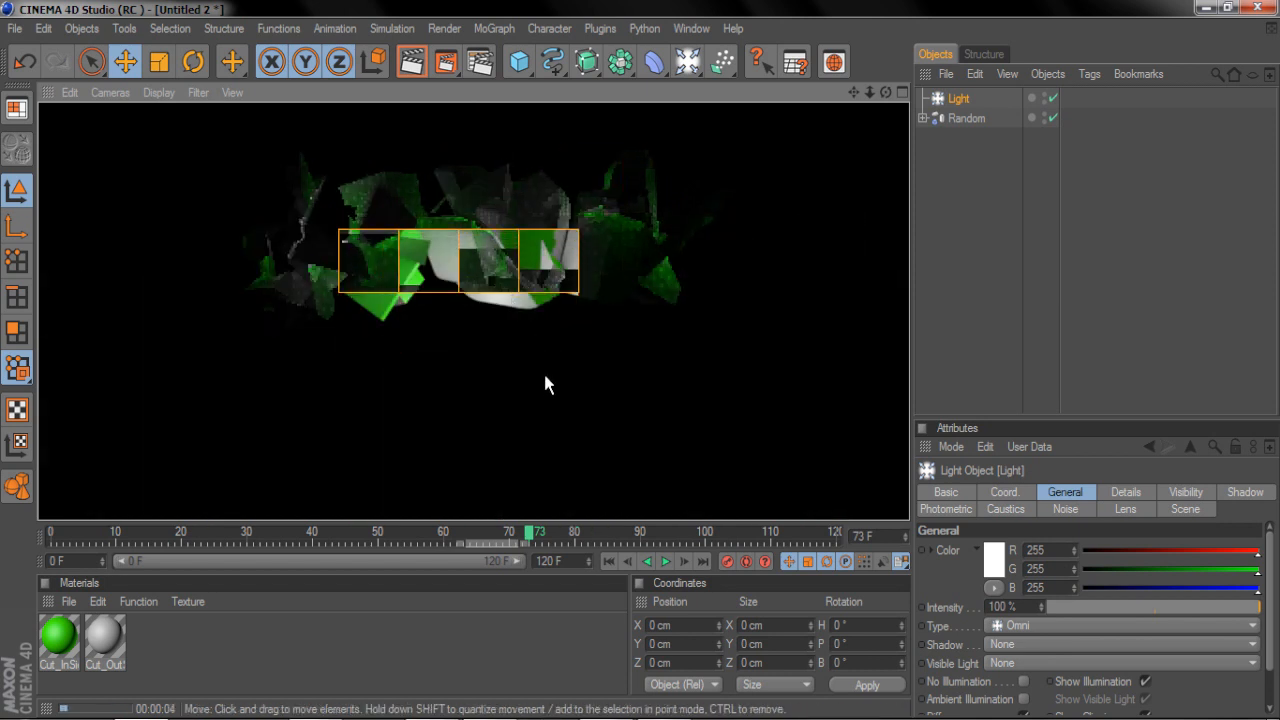
left_click(610, 430)
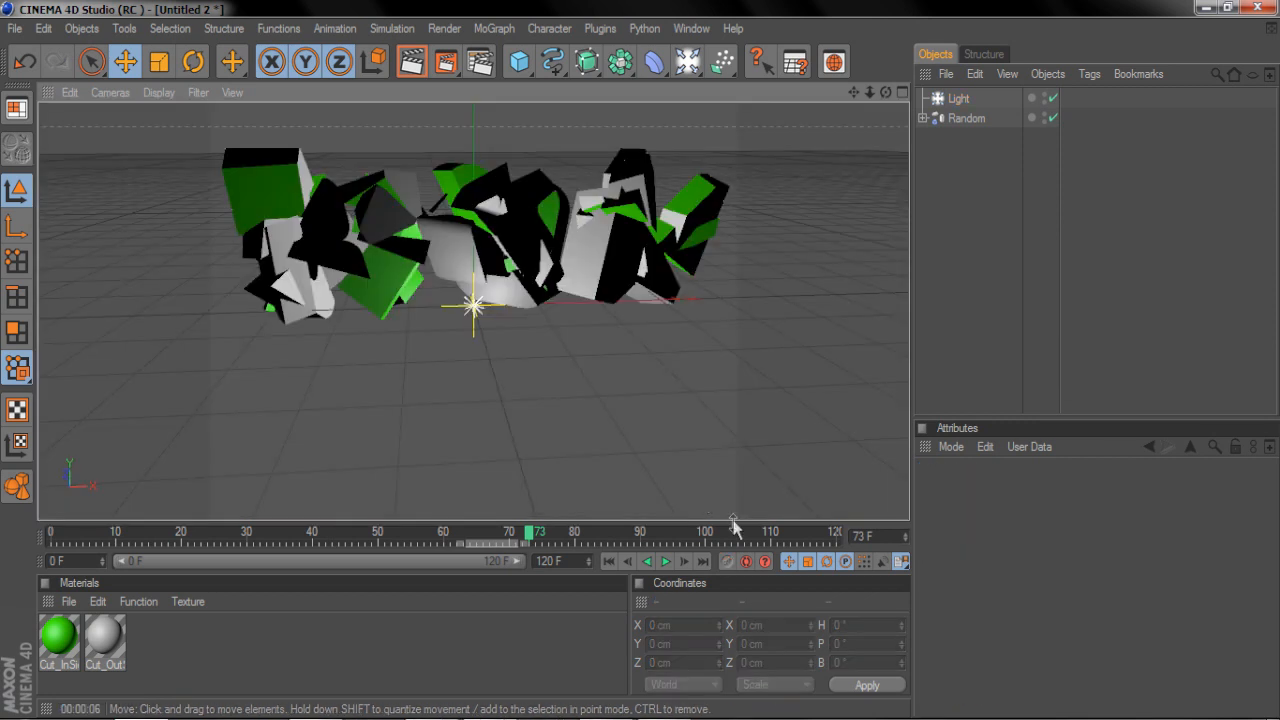
Test-render the lit pieces at the first frame and delete the omni light.
left_click(608, 561)
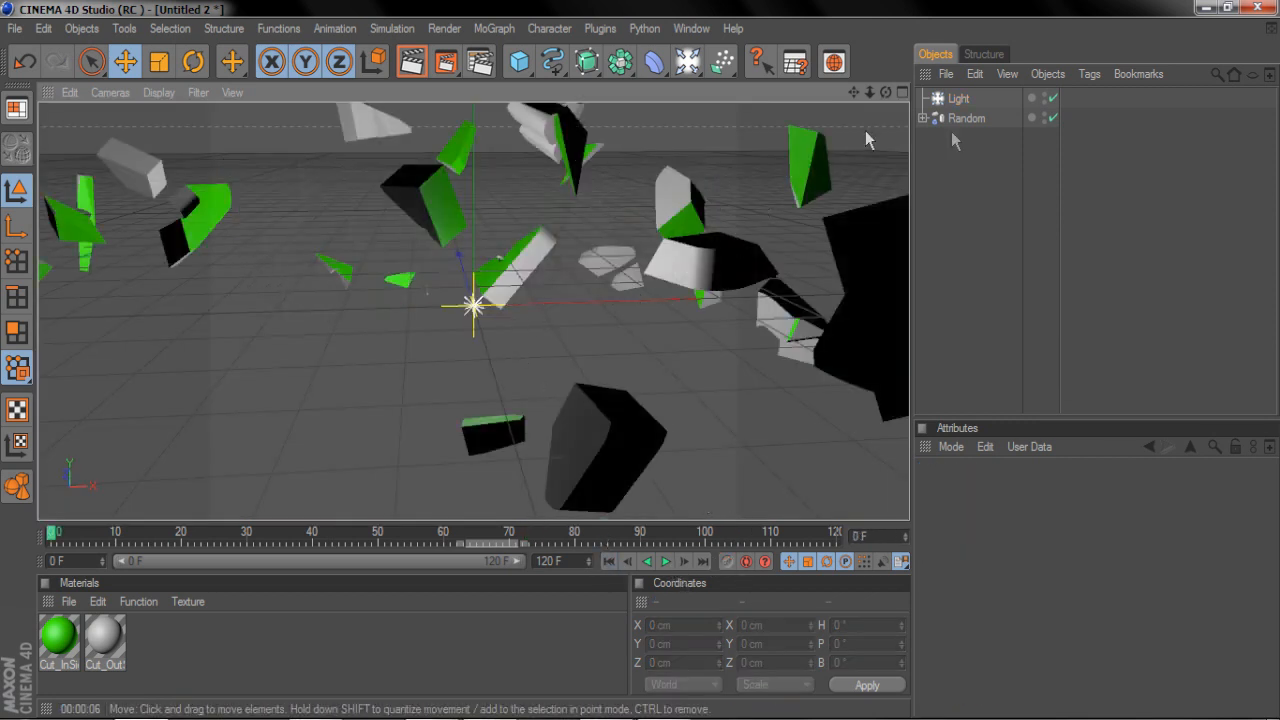
left_click(414, 67)
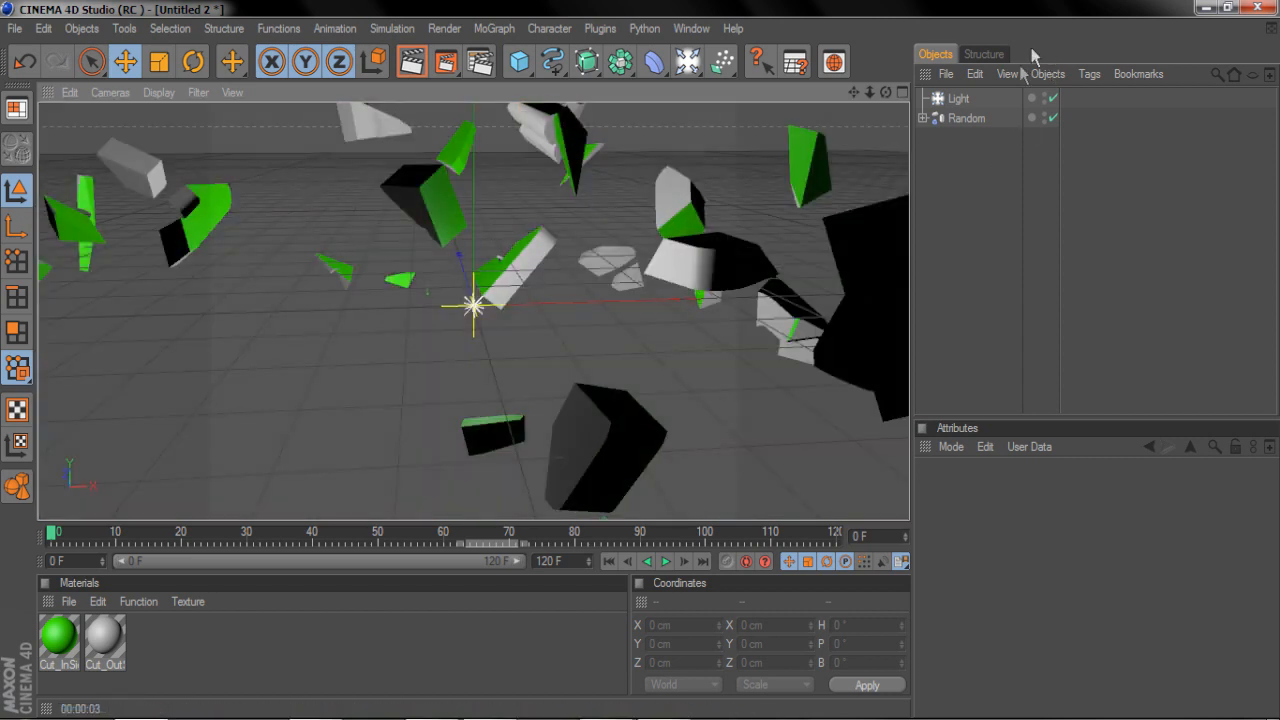
left_click(955, 100)
key("Delete")
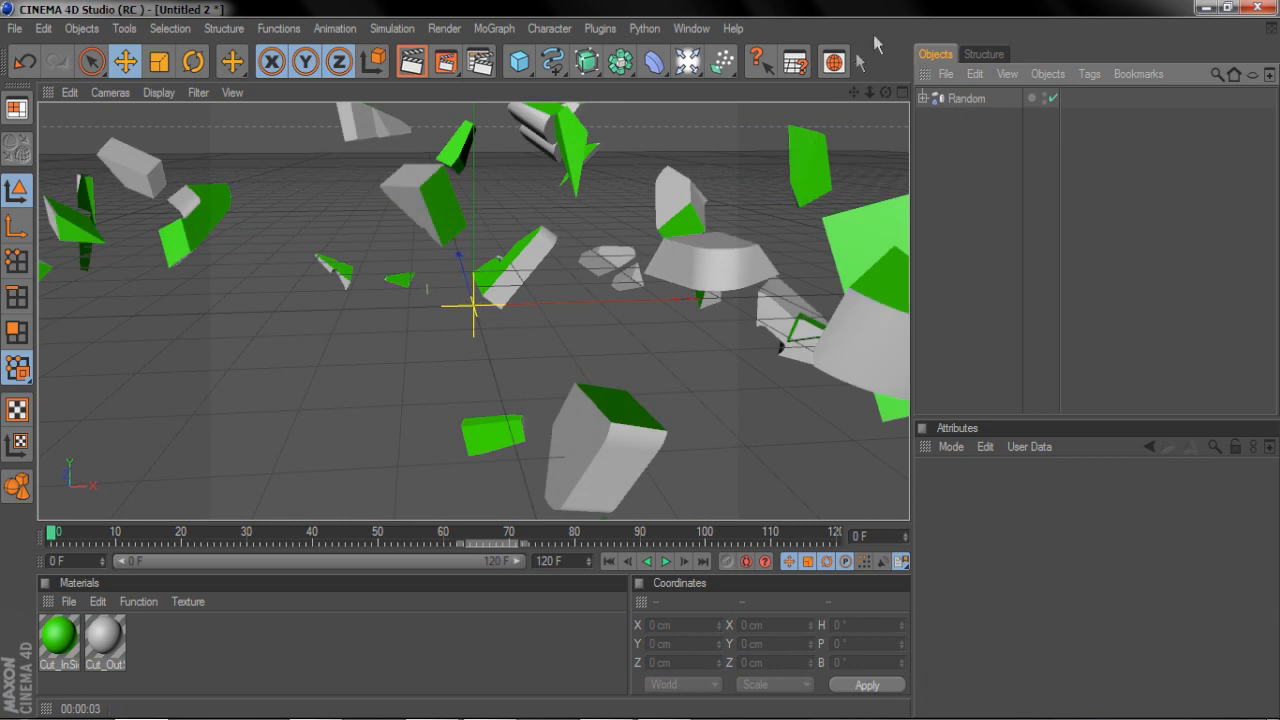
Add the Softbox and OverheadSoftbox presets from the GreyscalegorillaHDRILightKitPro1.5 library to the scene.
left_click(833, 62)
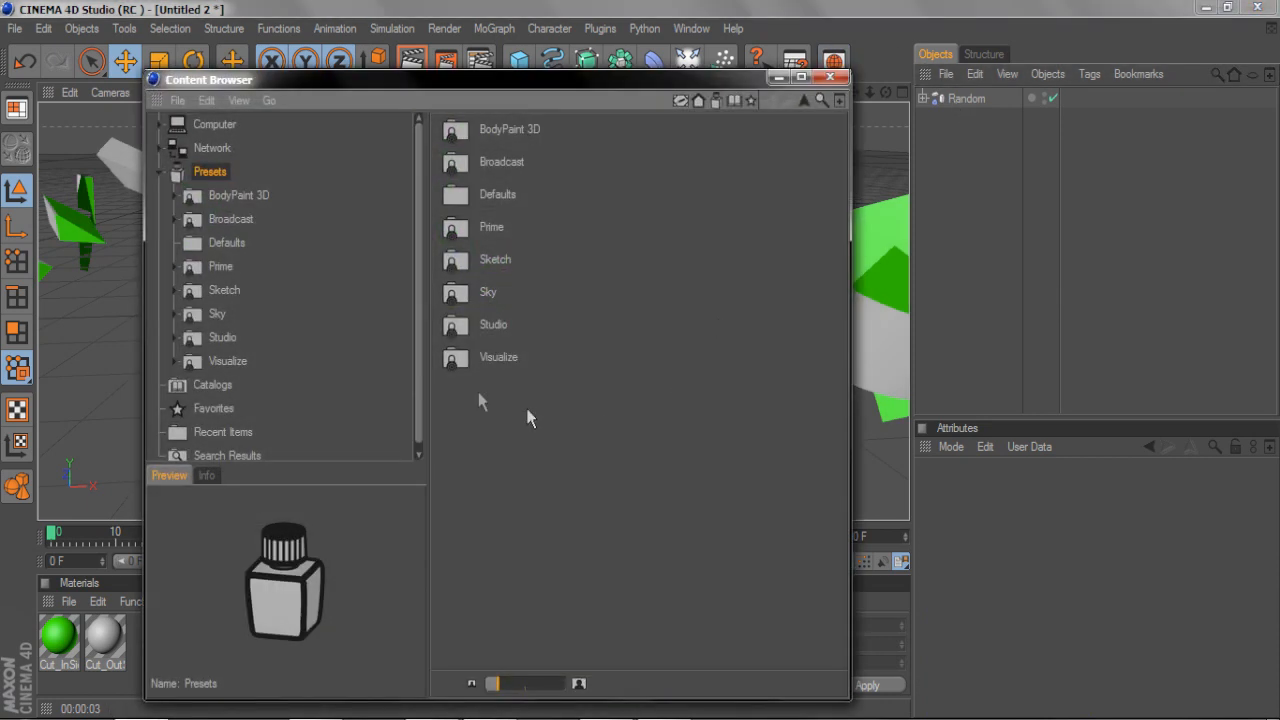
left_click(211, 401)
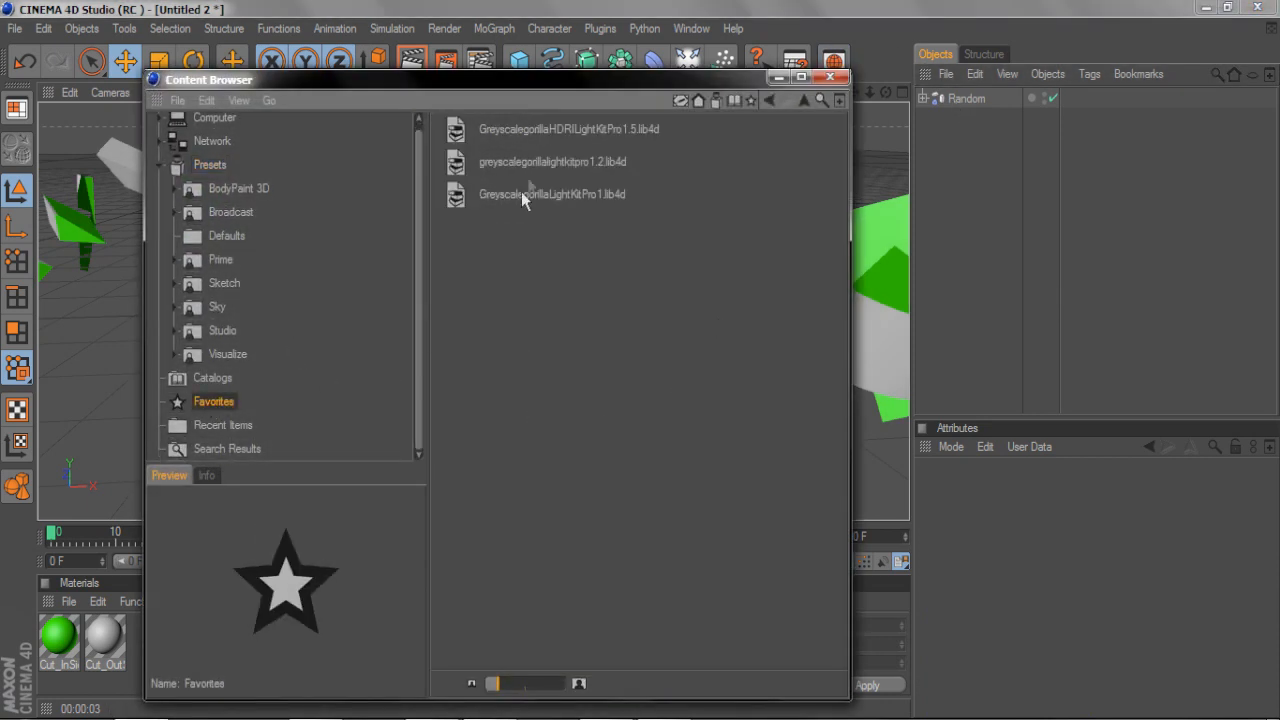
double_click(529, 132)
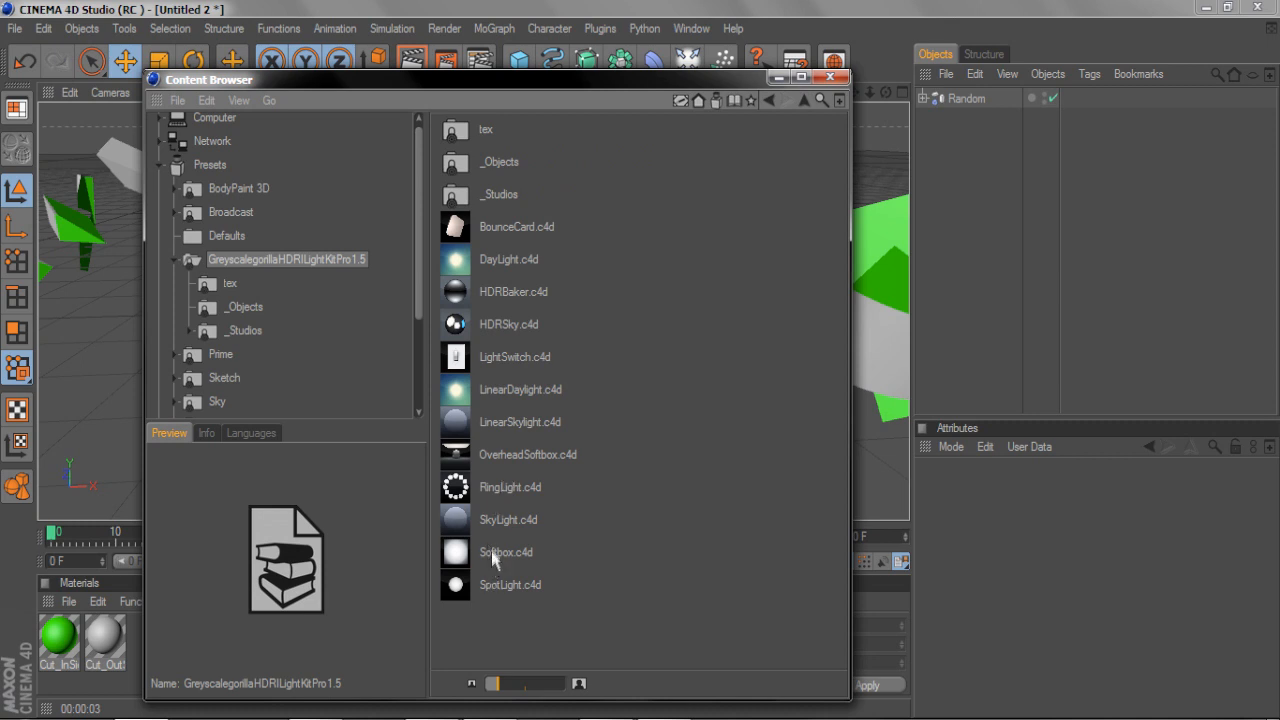
left_click(493, 555)
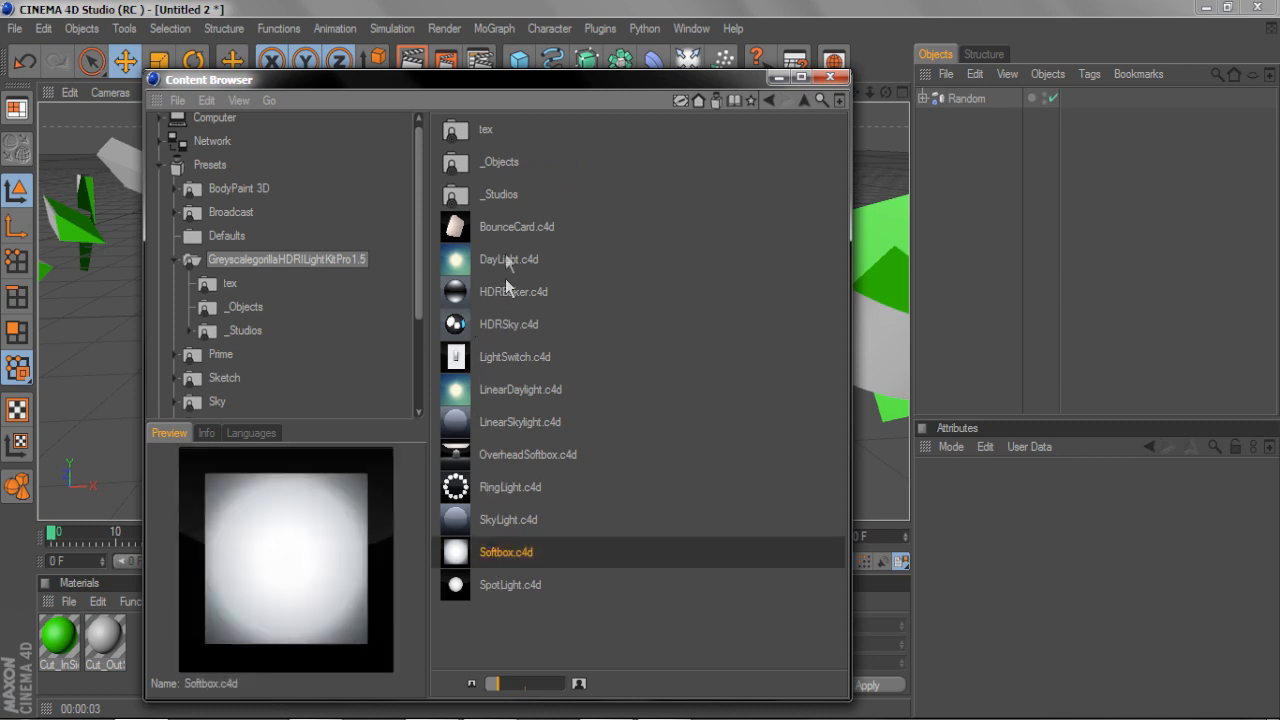
left_click(516, 454, "ctrl")
left_click_drag(500, 459, 956, 255)
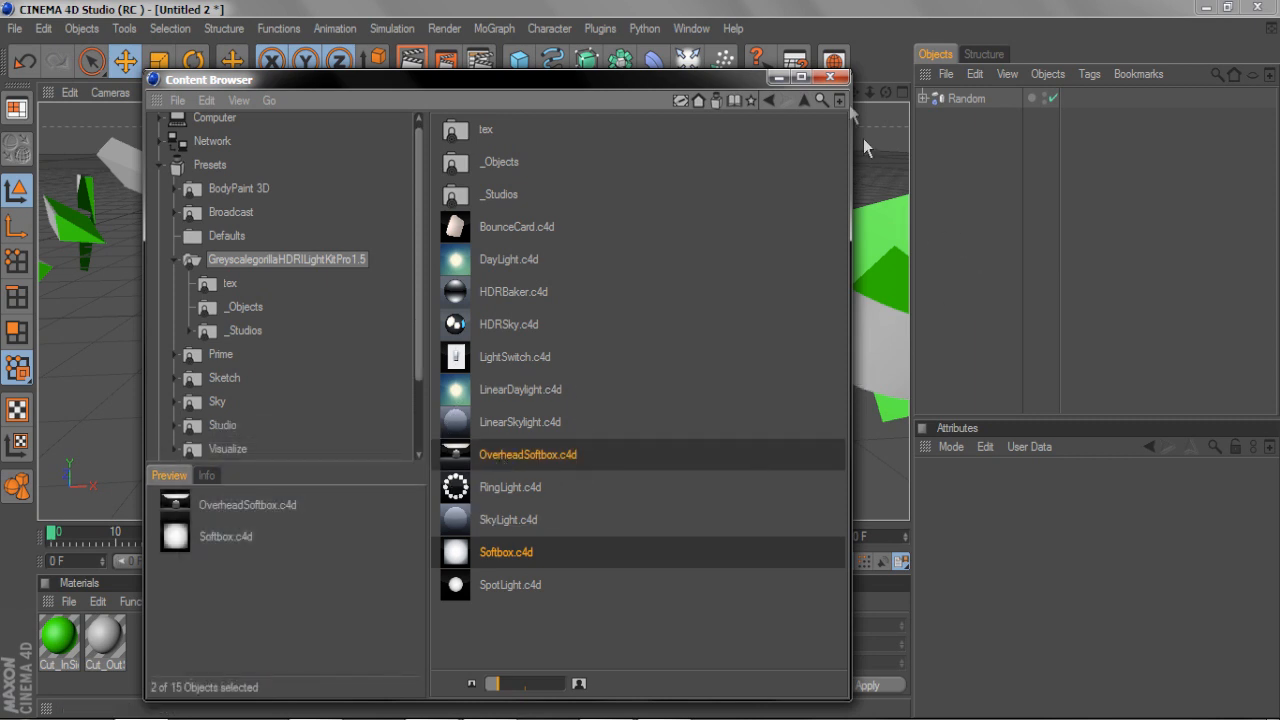
left_click(830, 77)
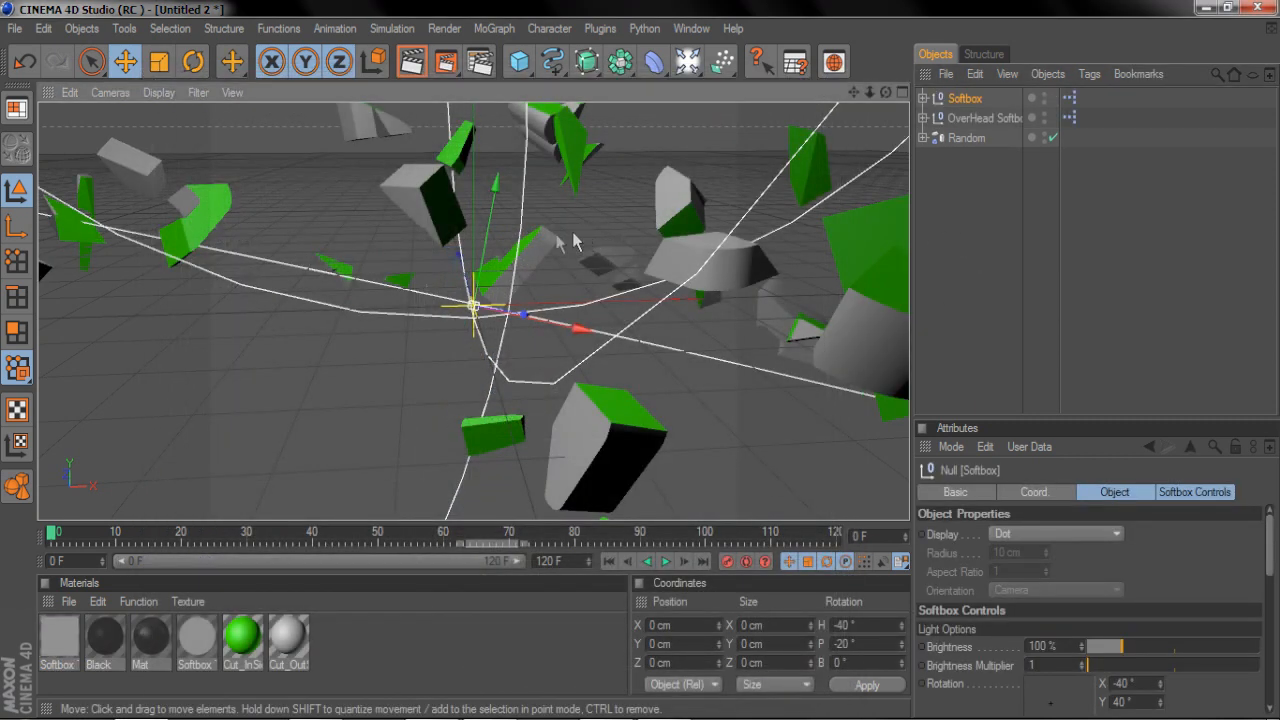
Reframe the text in the view, go to frame 88, and test-render the softbox lighting.
scroll(547, 239, "down", 6)
scroll(547, 239, "up", 5)
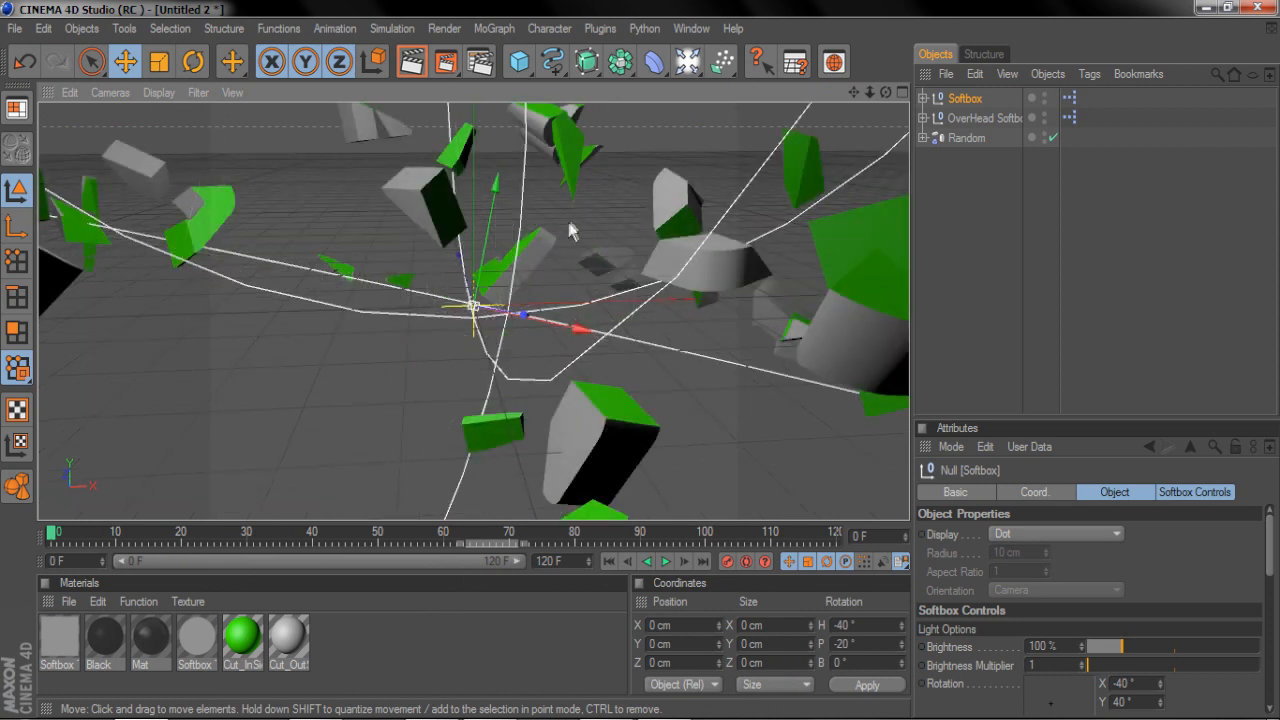
left_click_drag(856, 92, 858, 166)
left_click_drag(885, 92, 858, 72)
left_click_drag(500, 532, 627, 537)
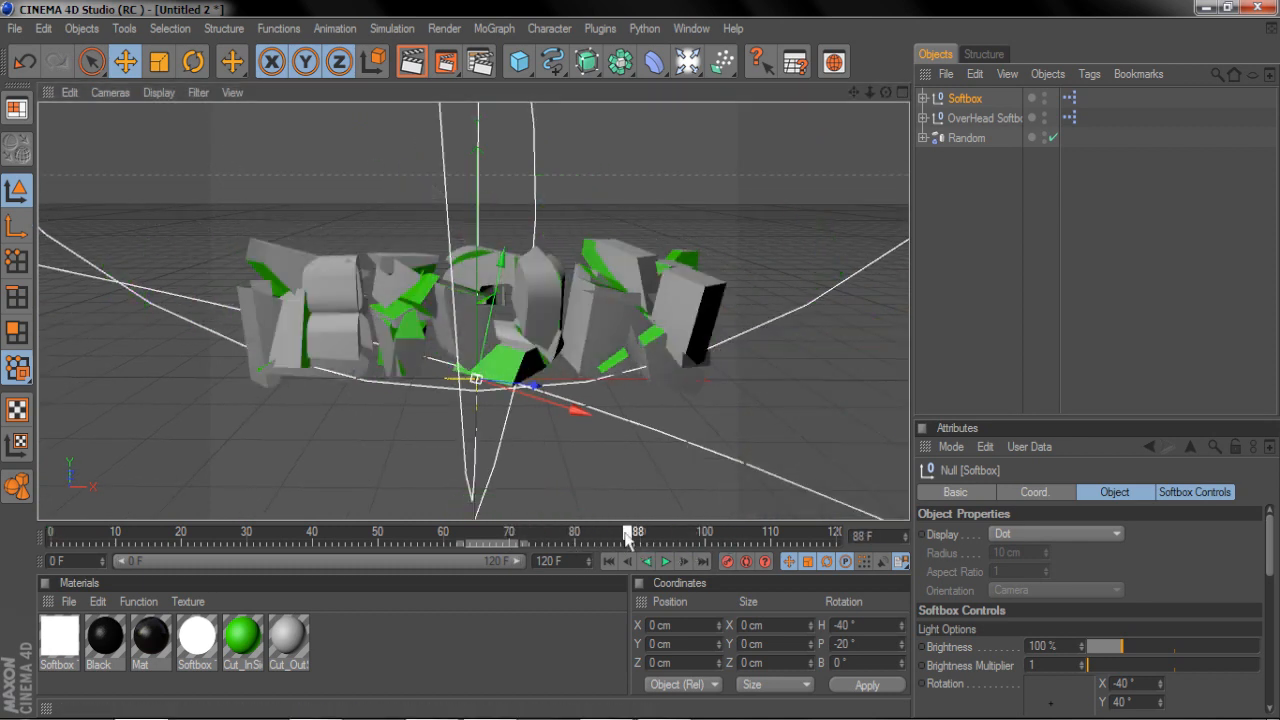
left_click(411, 62)
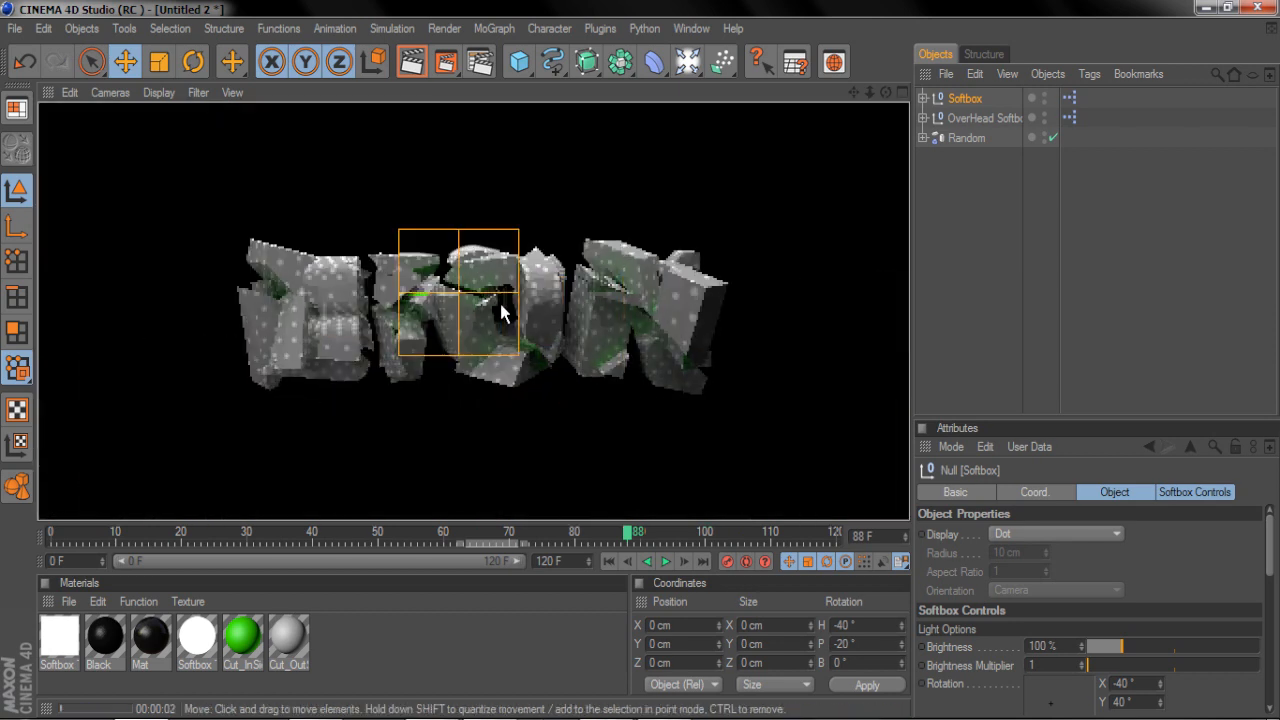
left_click(352, 627)
Enable Reflection on the Cut_OutSide material with a brightness of 20%.
double_click(288, 640)
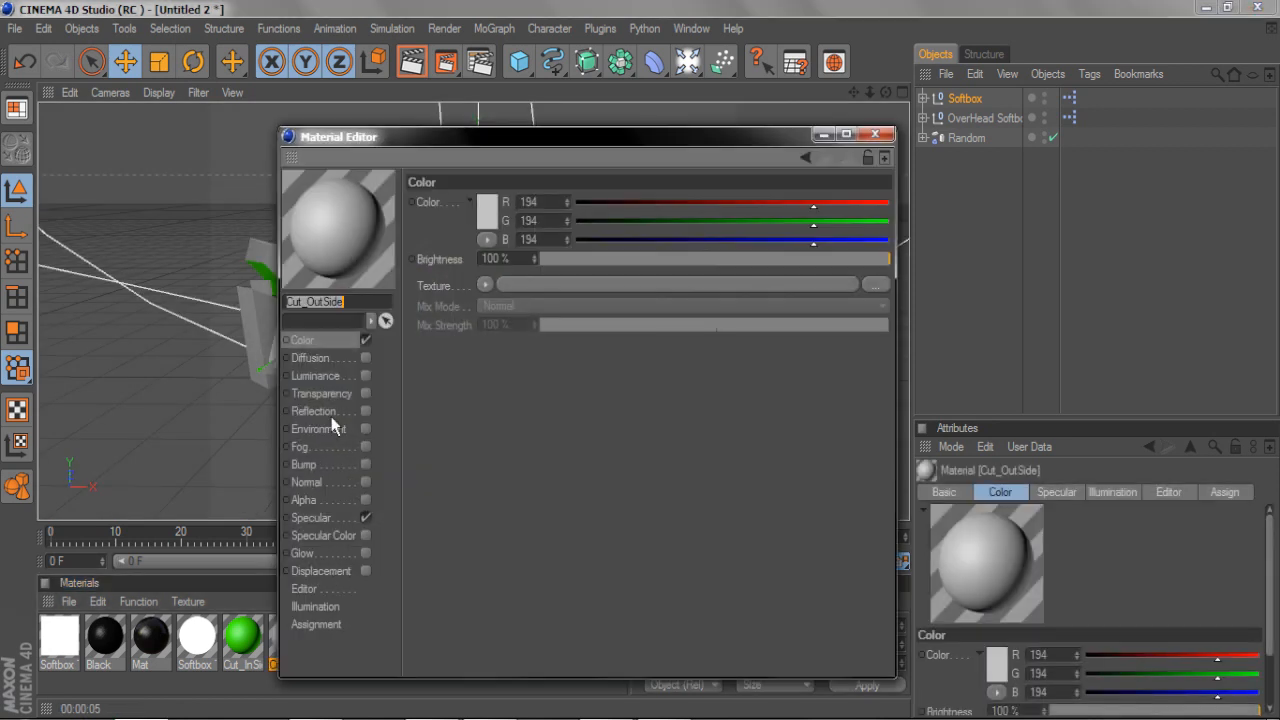
left_click(365, 411)
left_click_drag(550, 260, 612, 262)
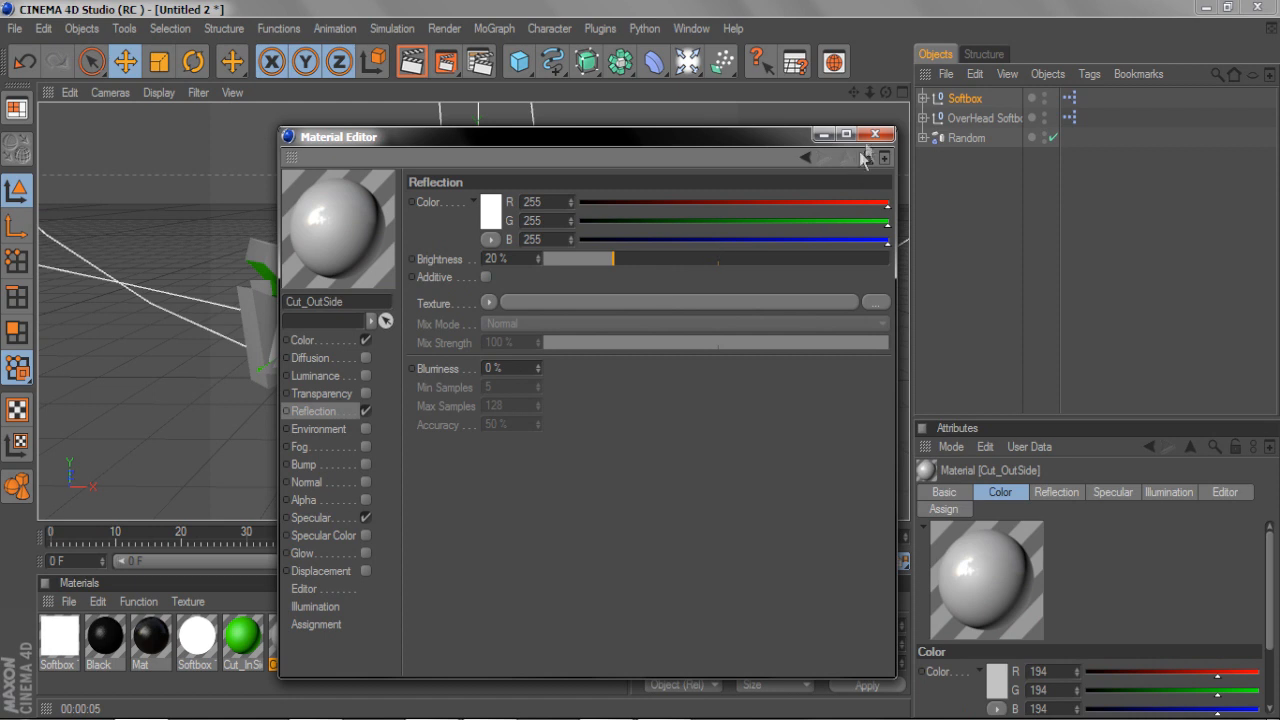
left_click(875, 133)
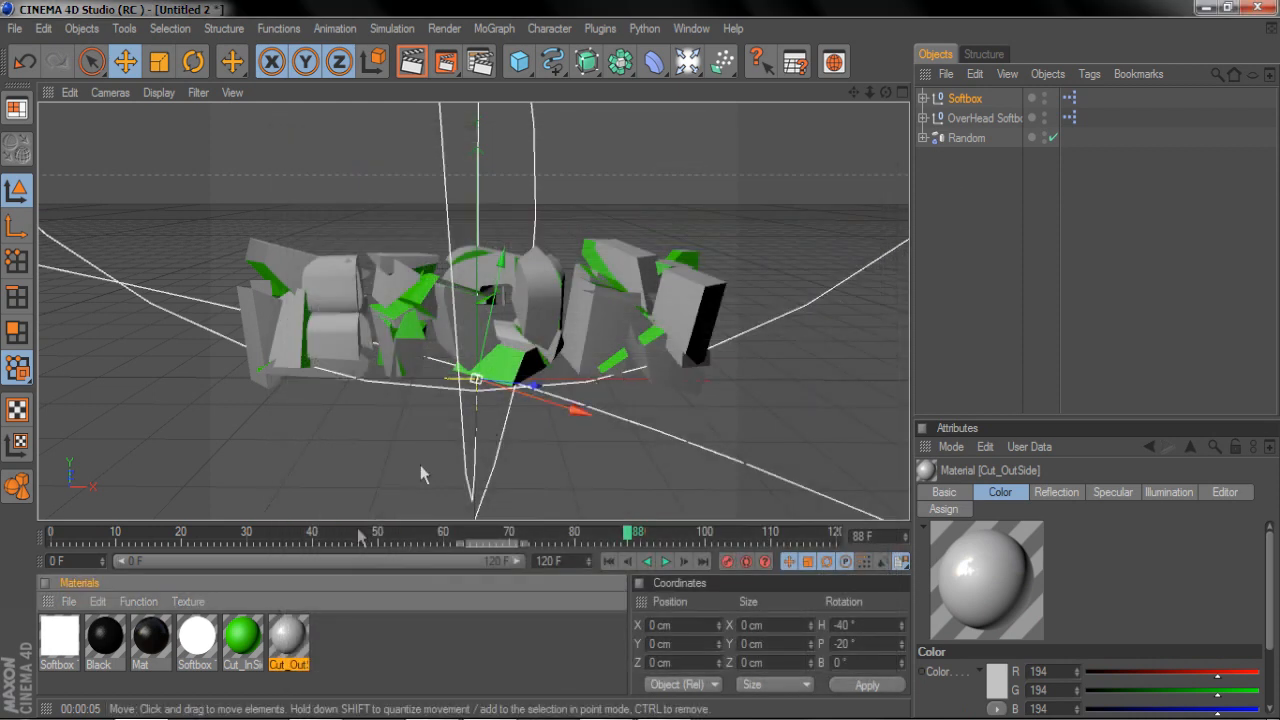
Enable Reflection on the Cut_InSide material with a brightness of 22%.
double_click(250, 628)
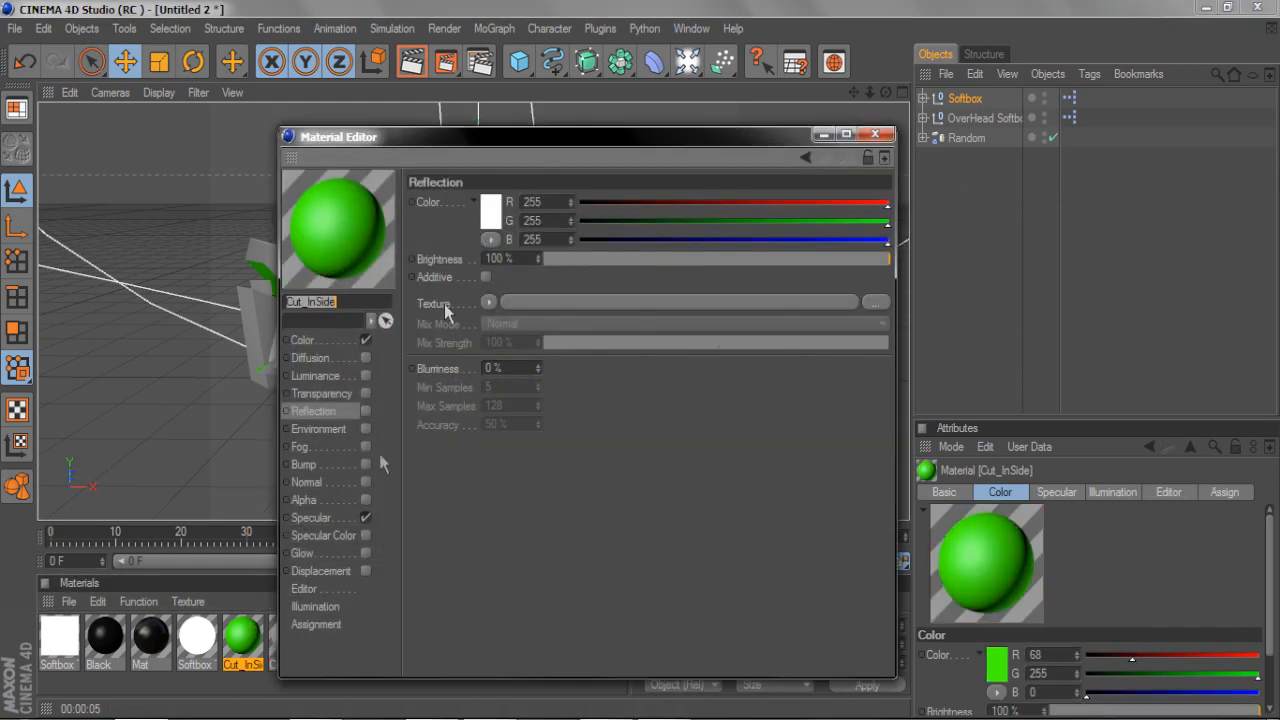
left_click(365, 411)
left_click_drag(600, 258, 620, 255)
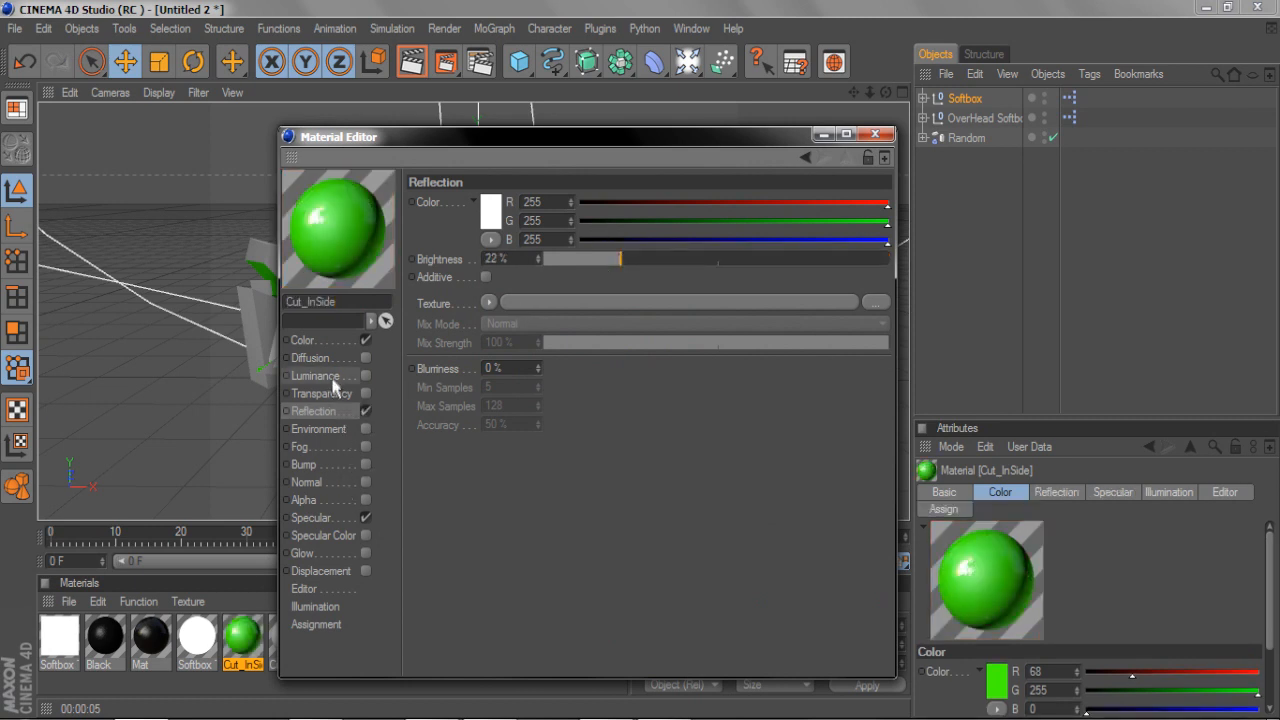
Enable Luminance on the Cut_InSide material with a green colour of R 17, G 255, B 0, and test-render the view.
left_click(365, 375)
left_click(490, 222)
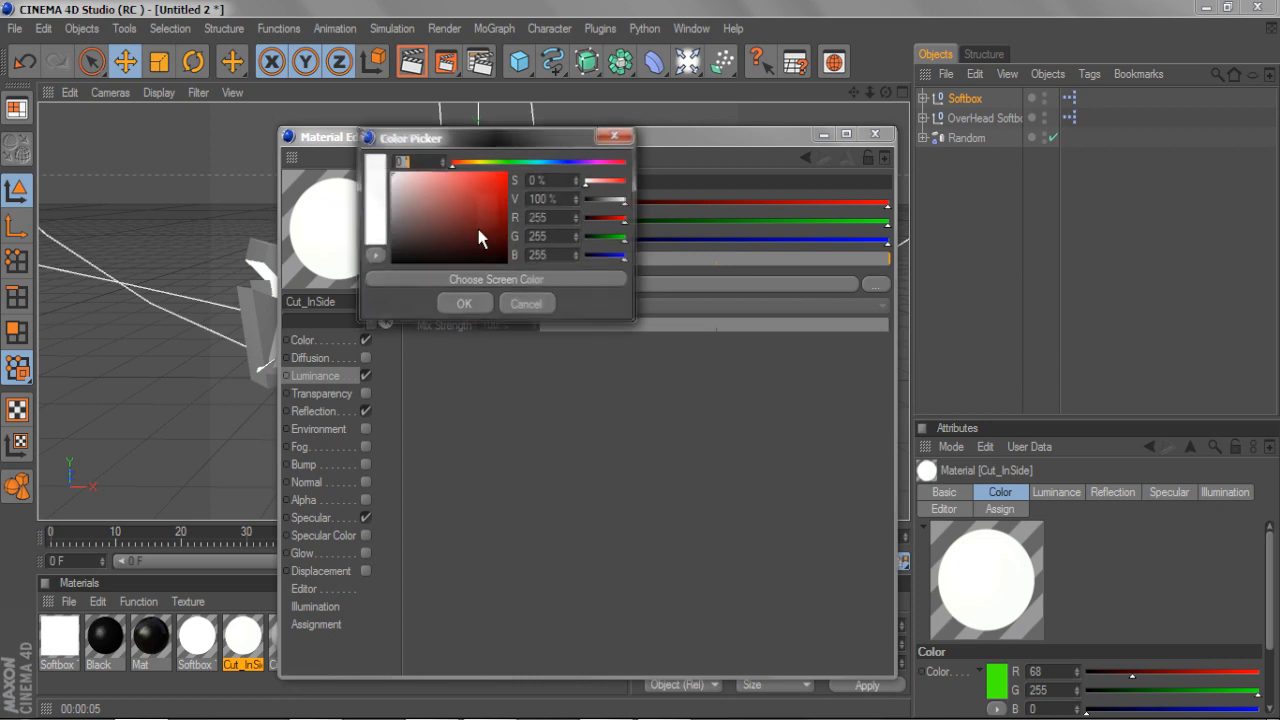
left_click(499, 164)
mouse_move(497, 162)
left_mouse_down()
mouse_move(527, 166)
mouse_move(508, 174)
left_mouse_up()
left_click(467, 303)
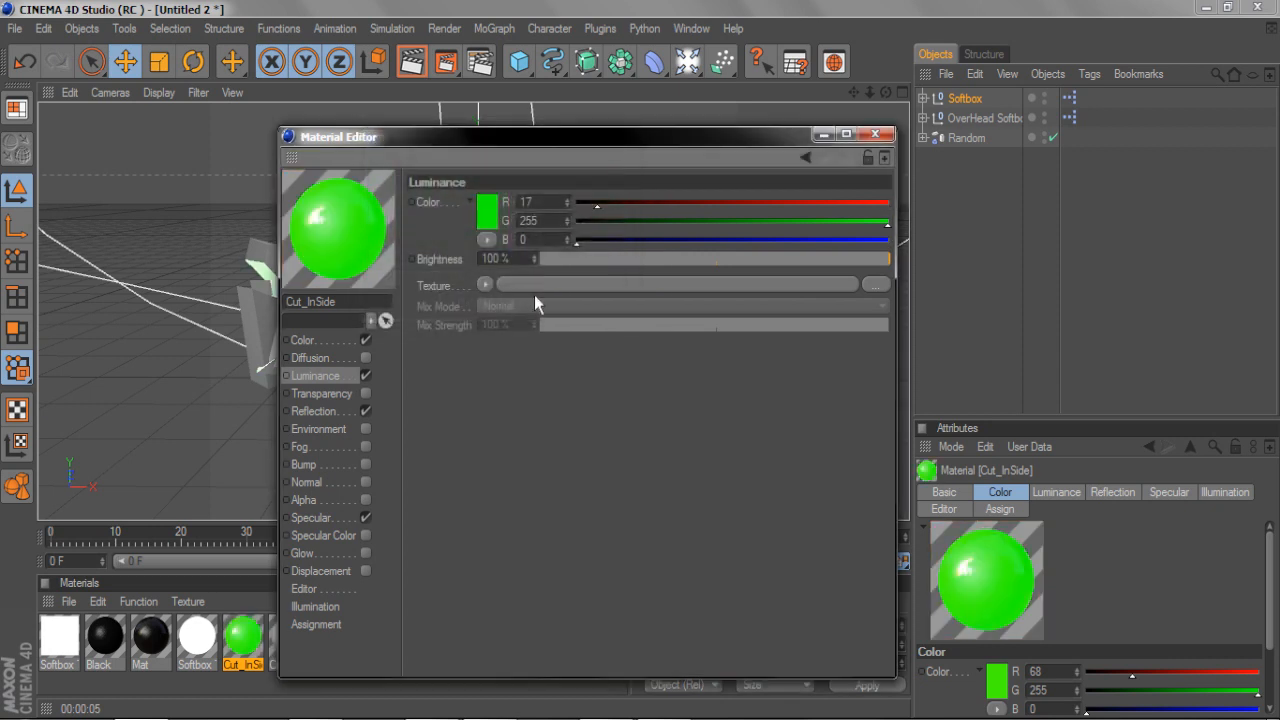
left_click(874, 134)
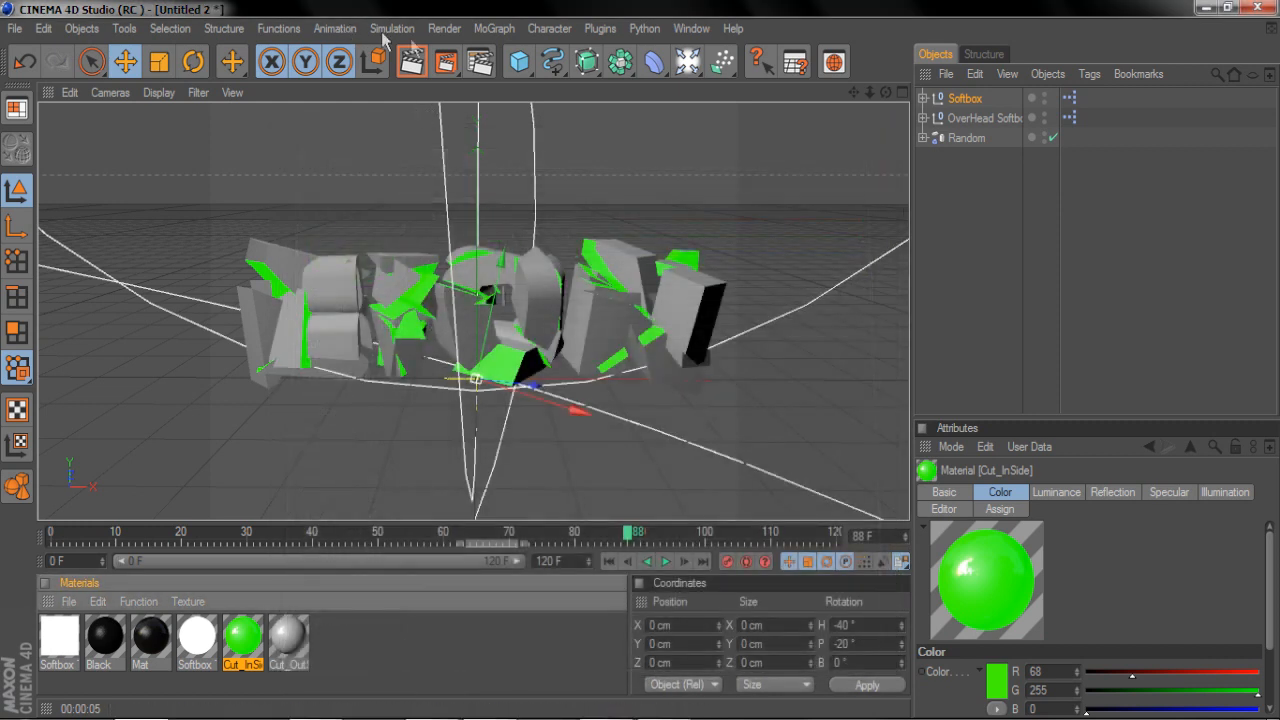
left_click(411, 62)
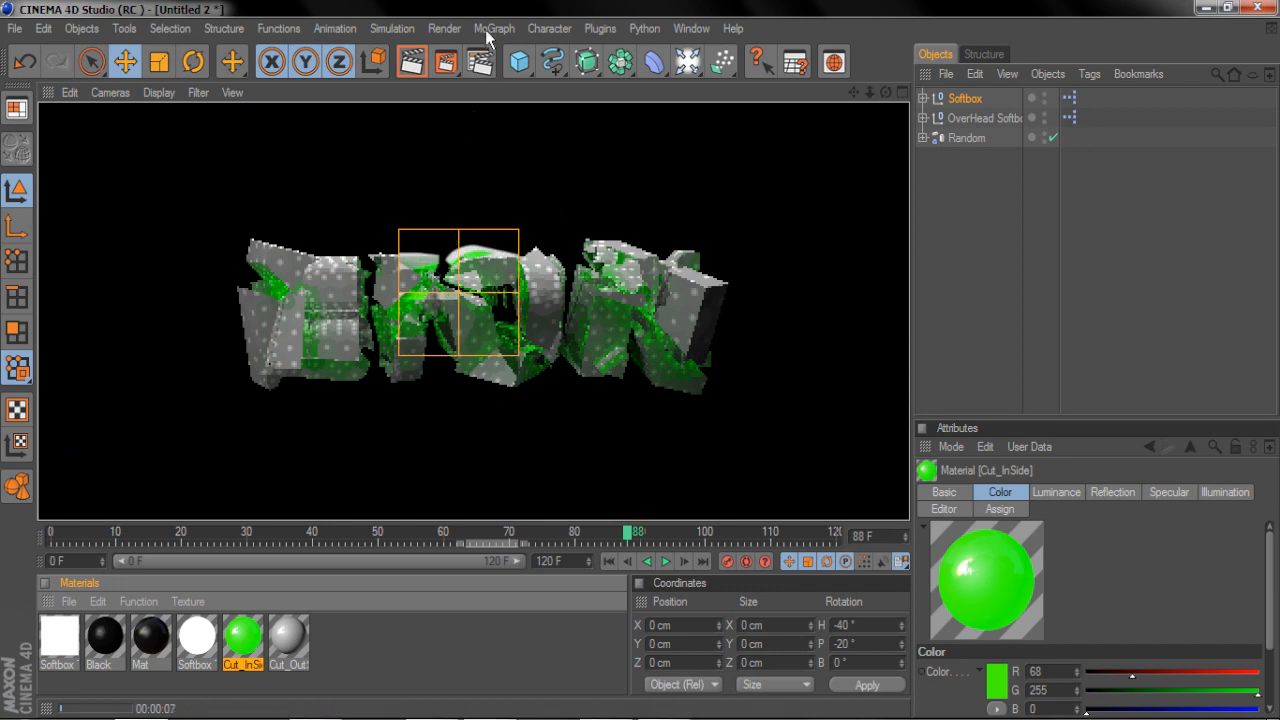
Set the render output size to 1280 by 720 pixels.
left_click(480, 62)
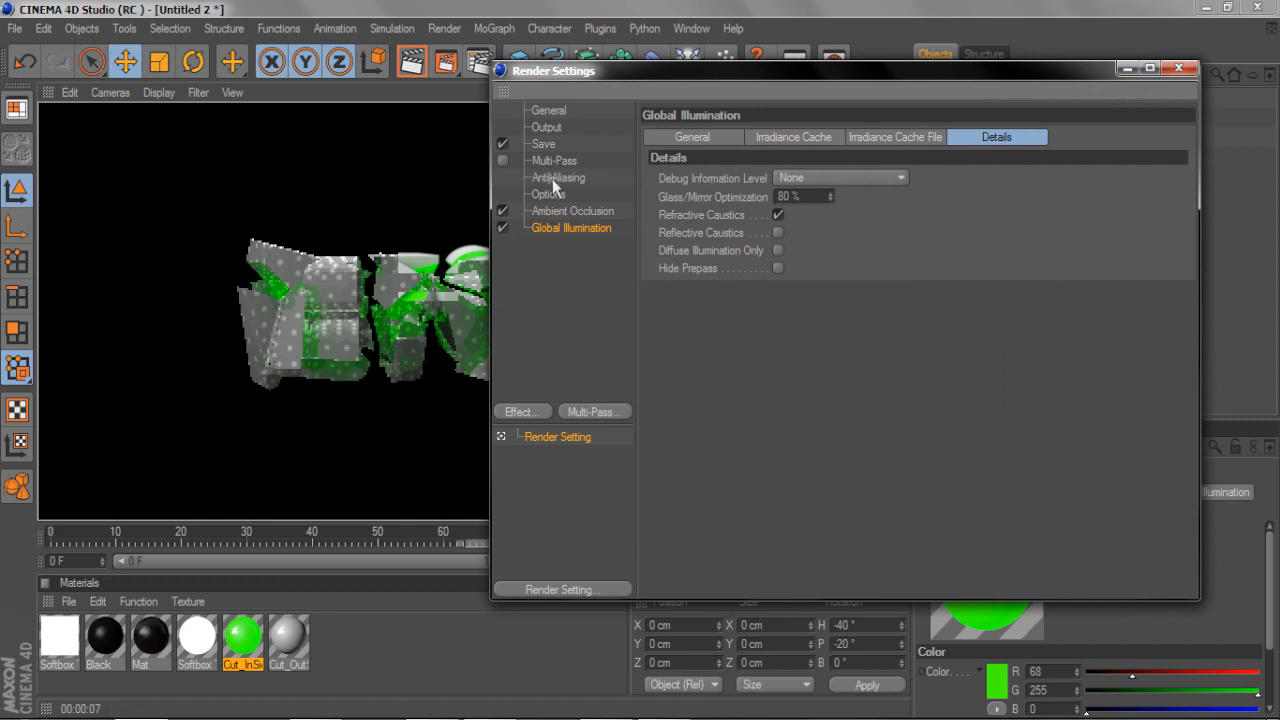
left_click(540, 128)
double_click(780, 154)
type("1280")
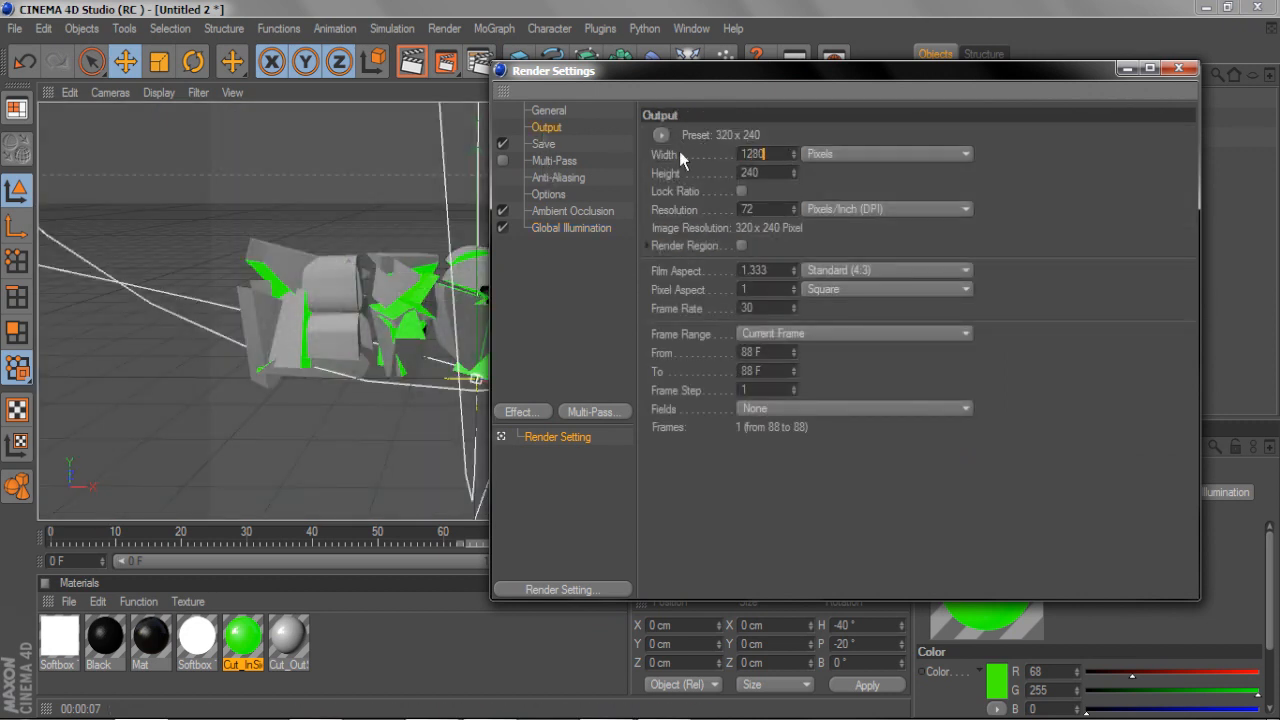
key("Tab")
type("720")
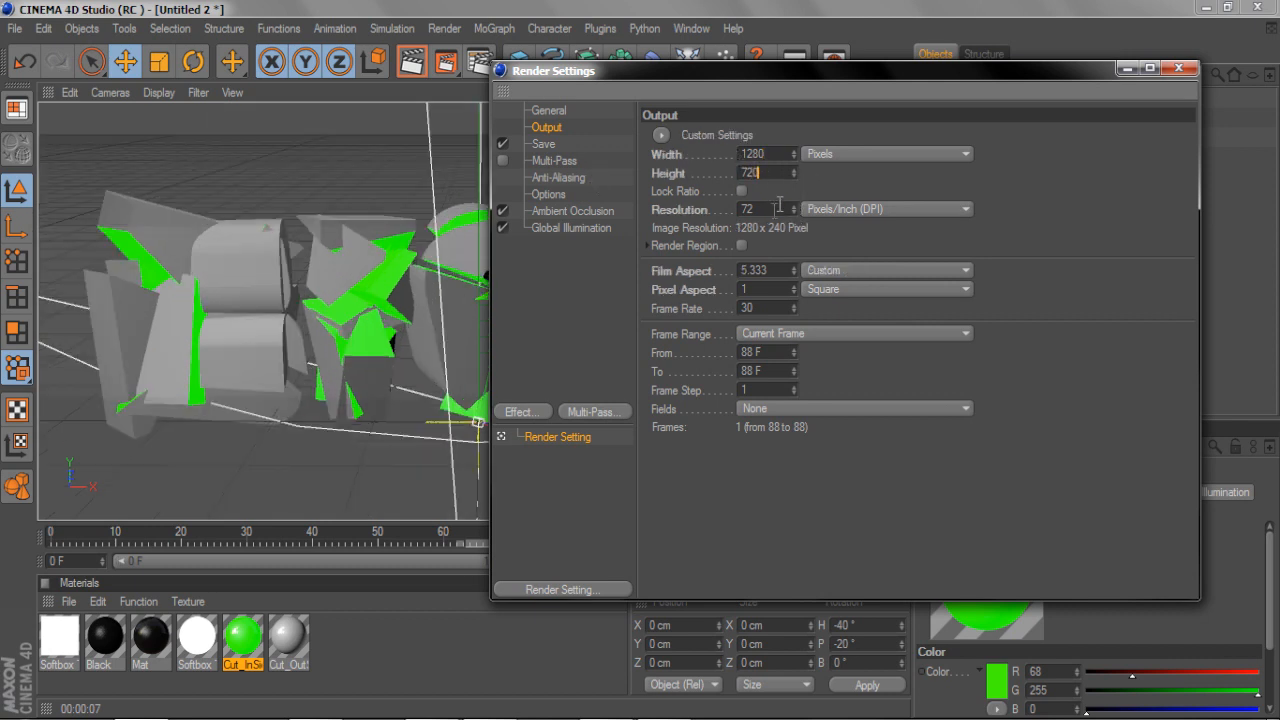
Try an output resolution of 300 DPI and restore it to 72 DPI.
left_click(772, 209)
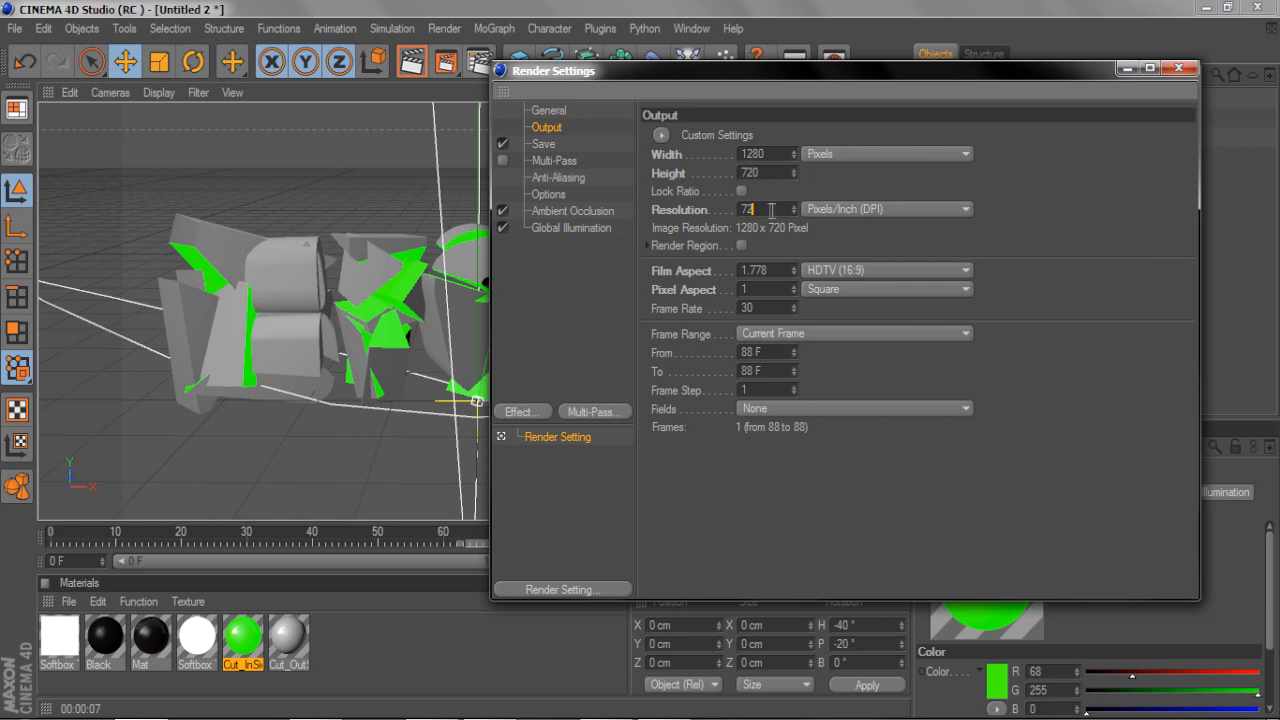
left_click_drag(768, 215, 610, 199)
type("300")
key("BackSpace")
key("BackSpace")
key("BackSpace")
type("72")
Set the render's frame range to All Frames and remove the Ambient Occlusion effect.
left_click(790, 333)
left_click(786, 381)
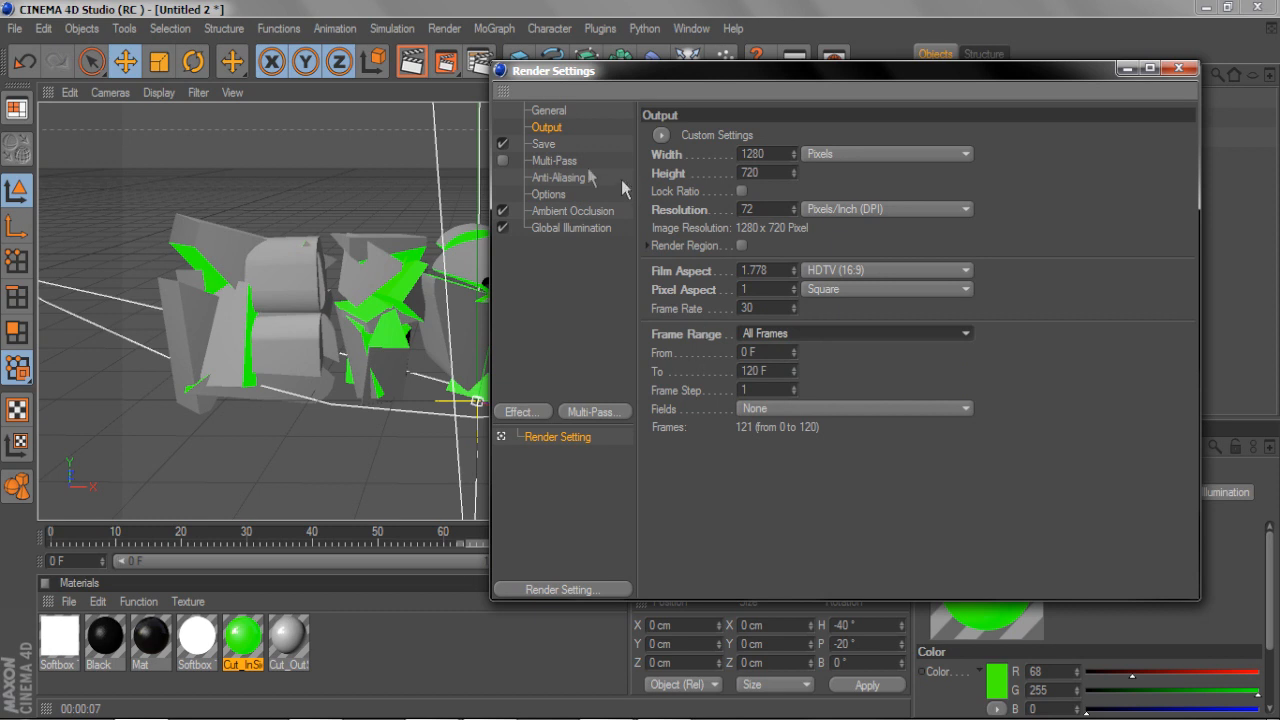
left_click(557, 228)
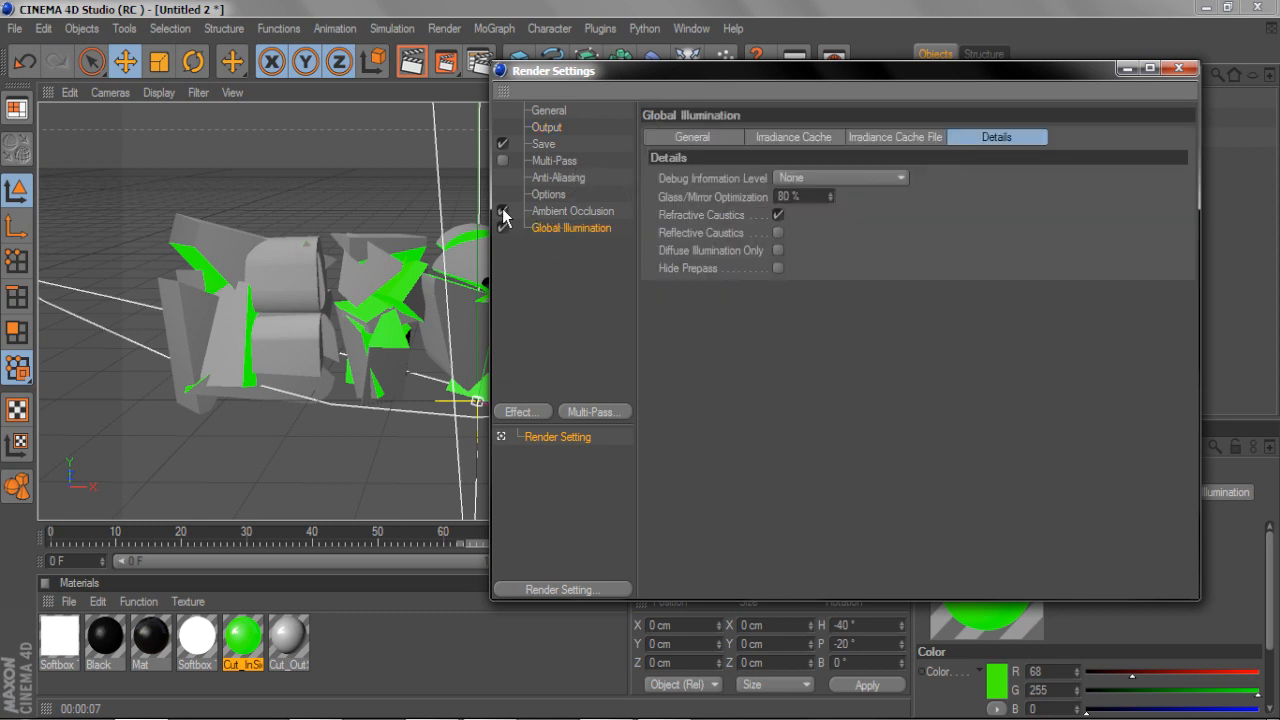
left_click(560, 213)
key("Delete")
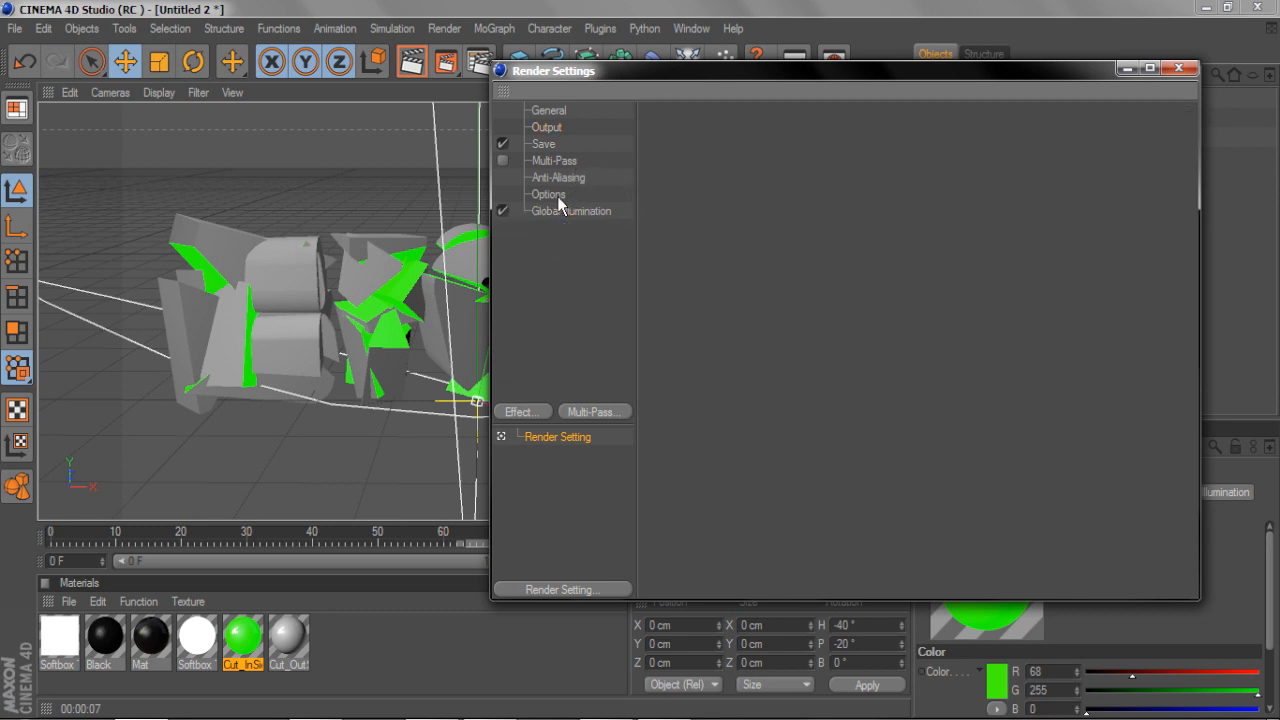
Set the Global Illumination irradiance cache smoothing to Medium.
left_click(558, 218)
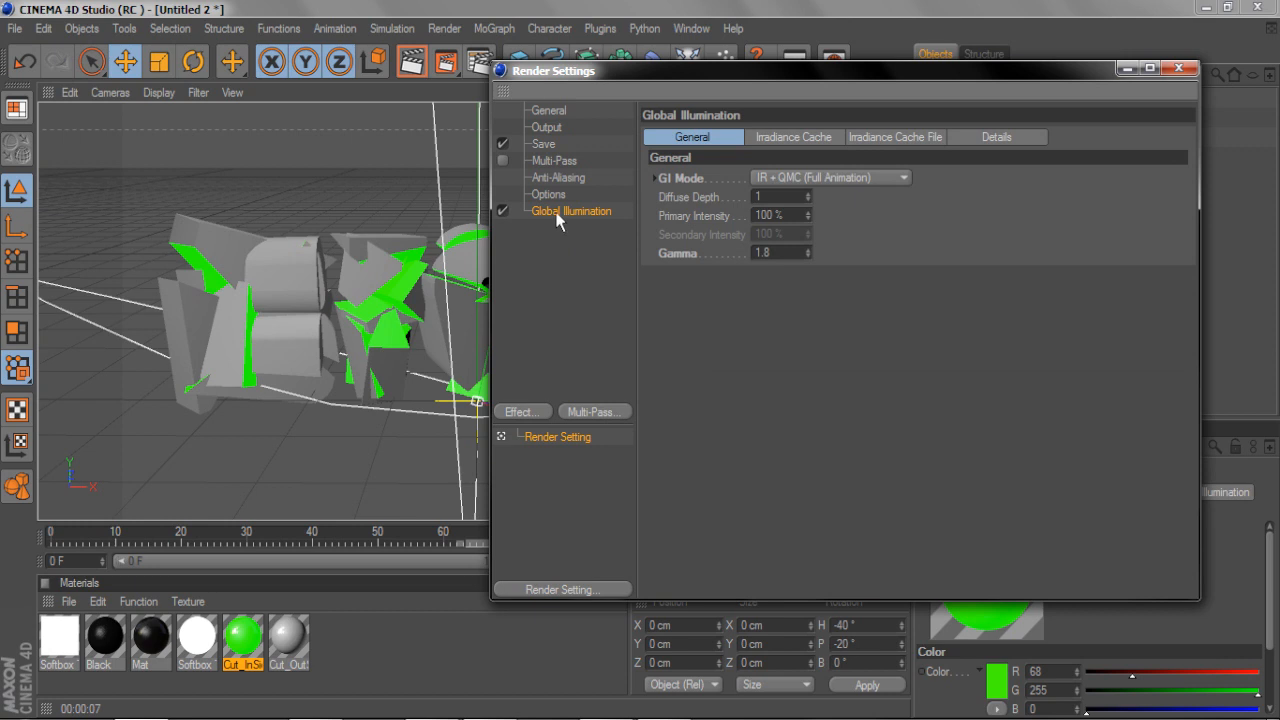
left_click(775, 138)
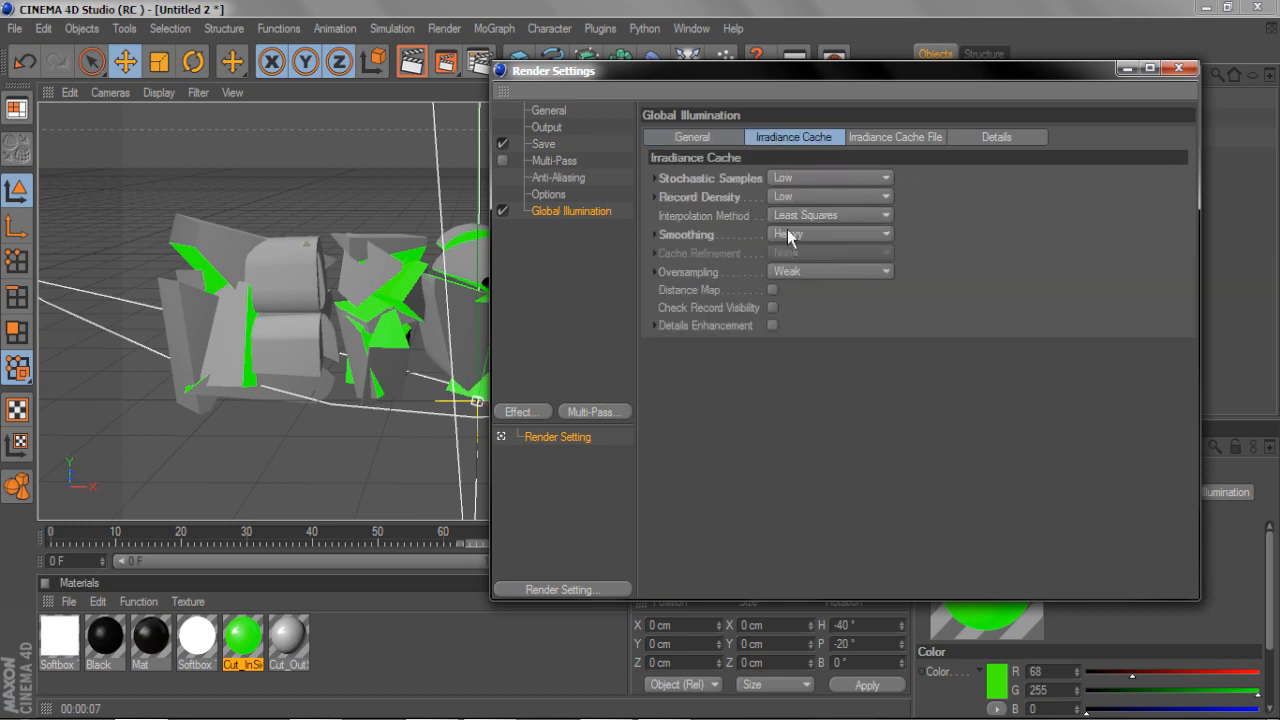
left_click(789, 235)
left_click(804, 307)
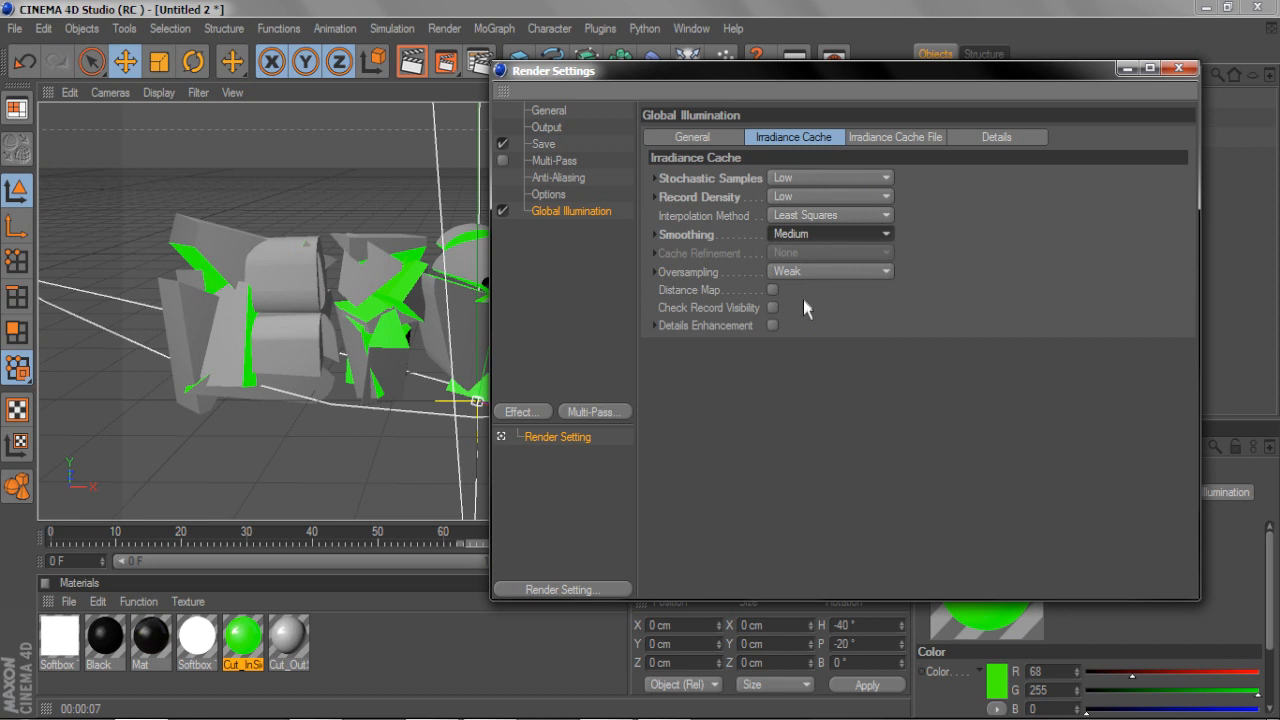
Set the irradiance cache oversampling to None and flush the Global Illumination cache file.
left_click(791, 272)
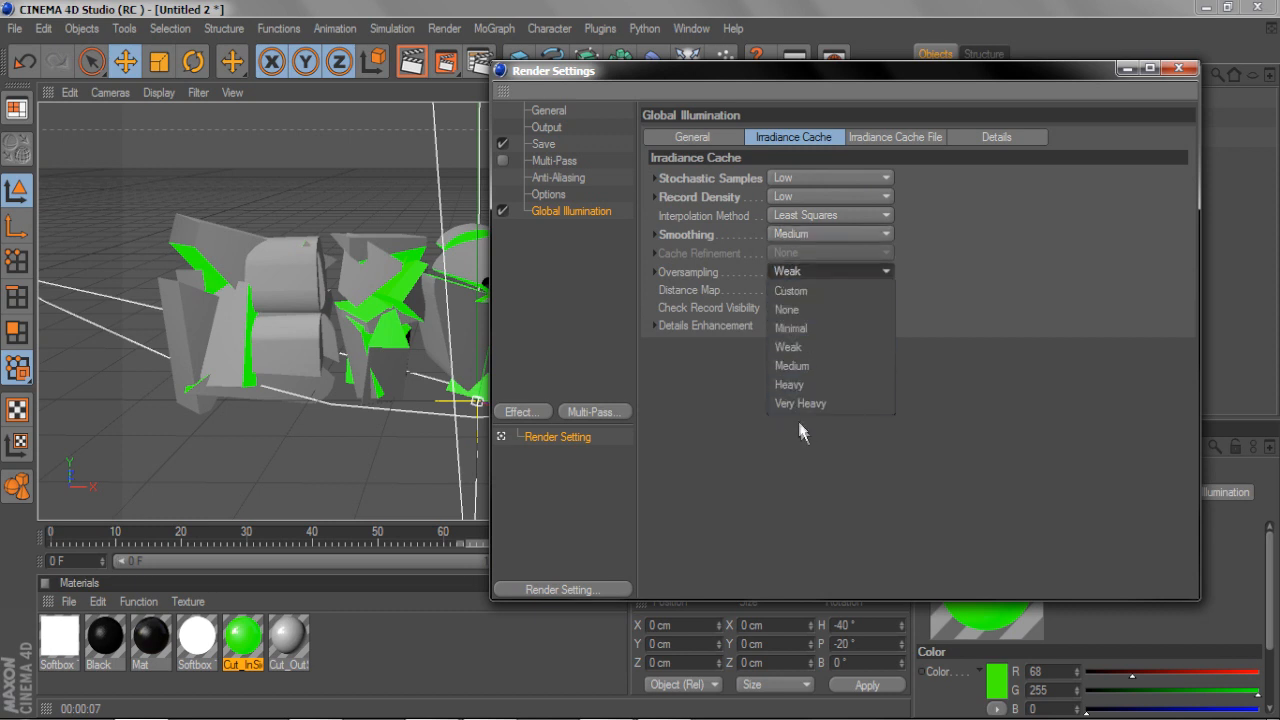
left_click(792, 309)
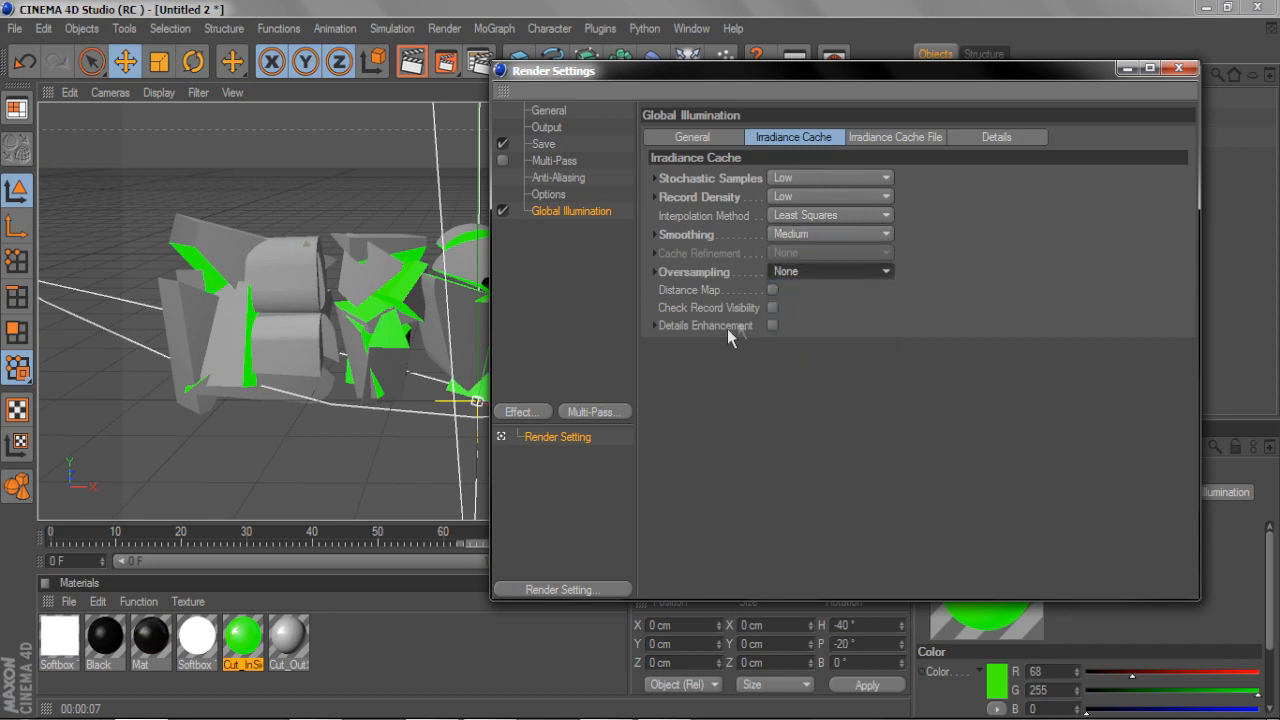
left_click(864, 145)
left_click(706, 179)
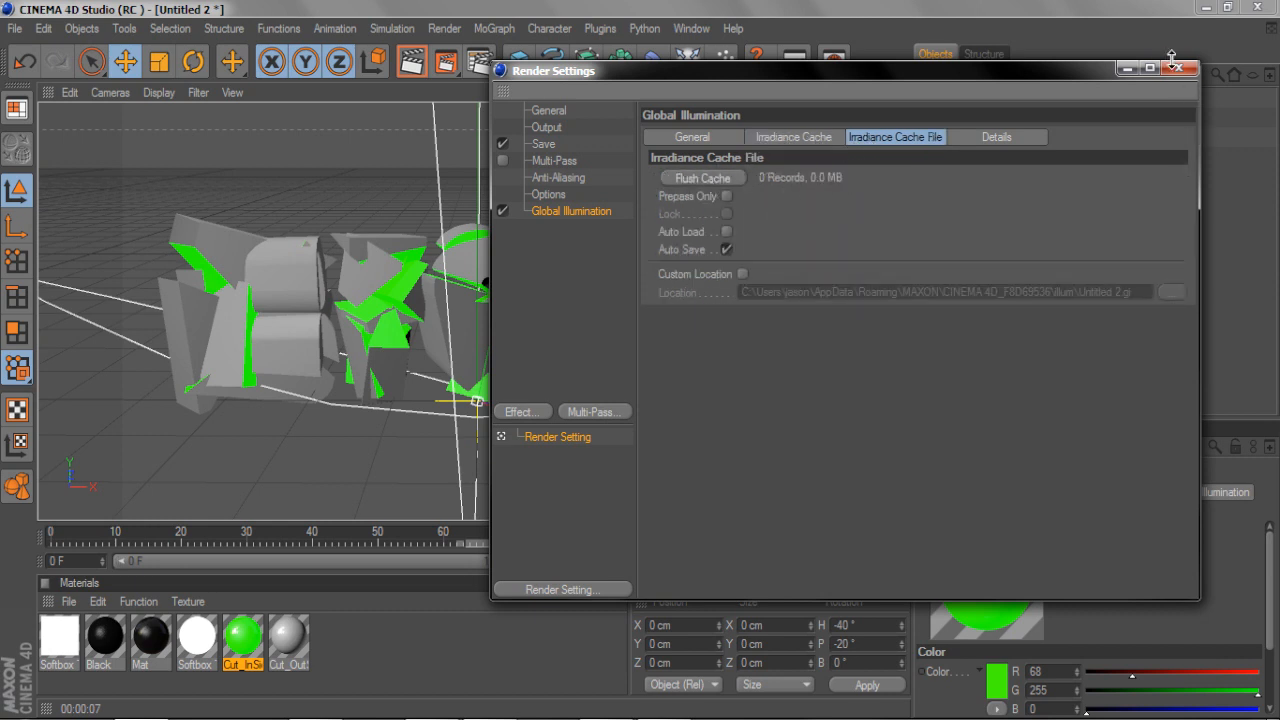
left_click(1177, 68)
Preview-render the assembled text in the viewport at frame 88.
left_click(412, 62)
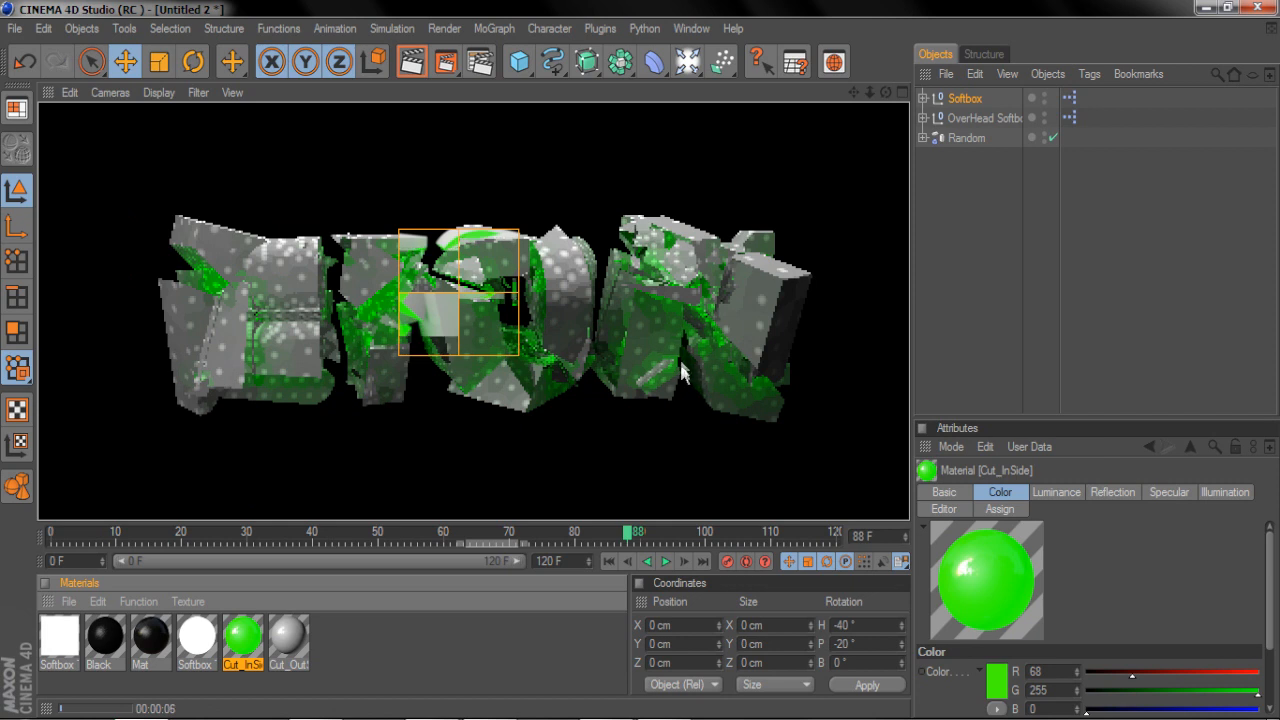
right_click(664, 718)
left_click(632, 691)
right_click(603, 714)
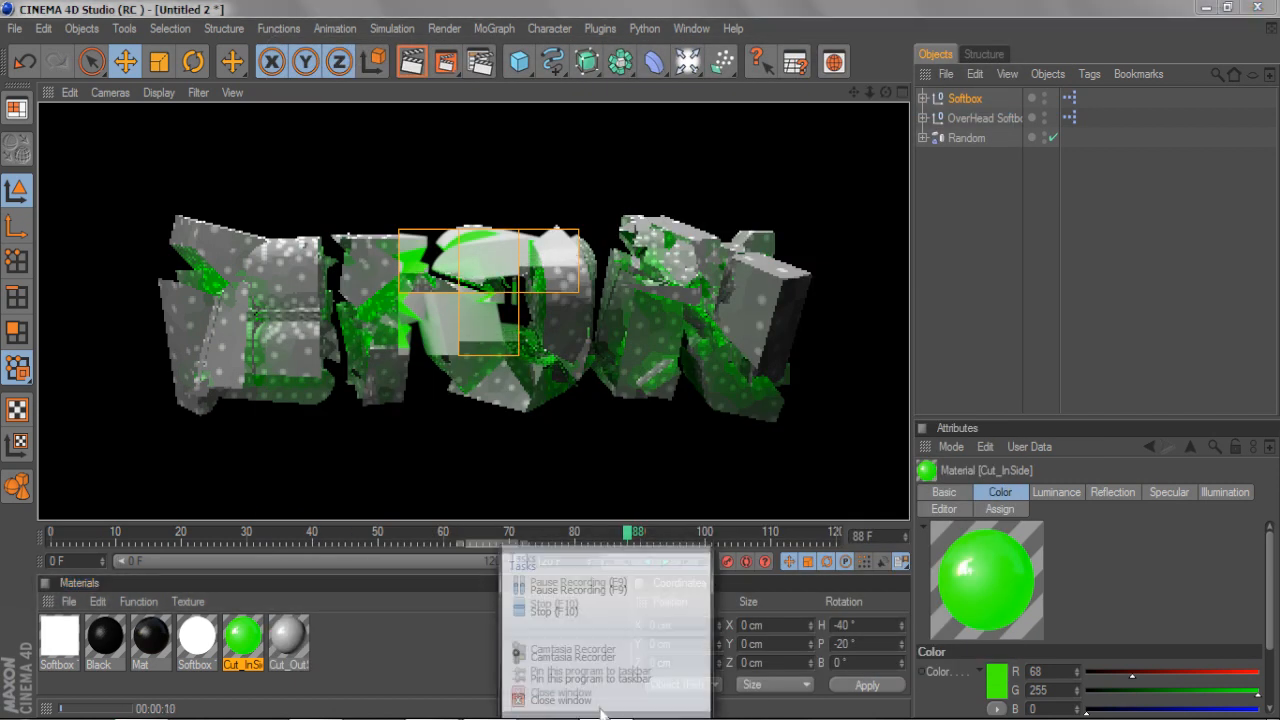
left_click(603, 714)
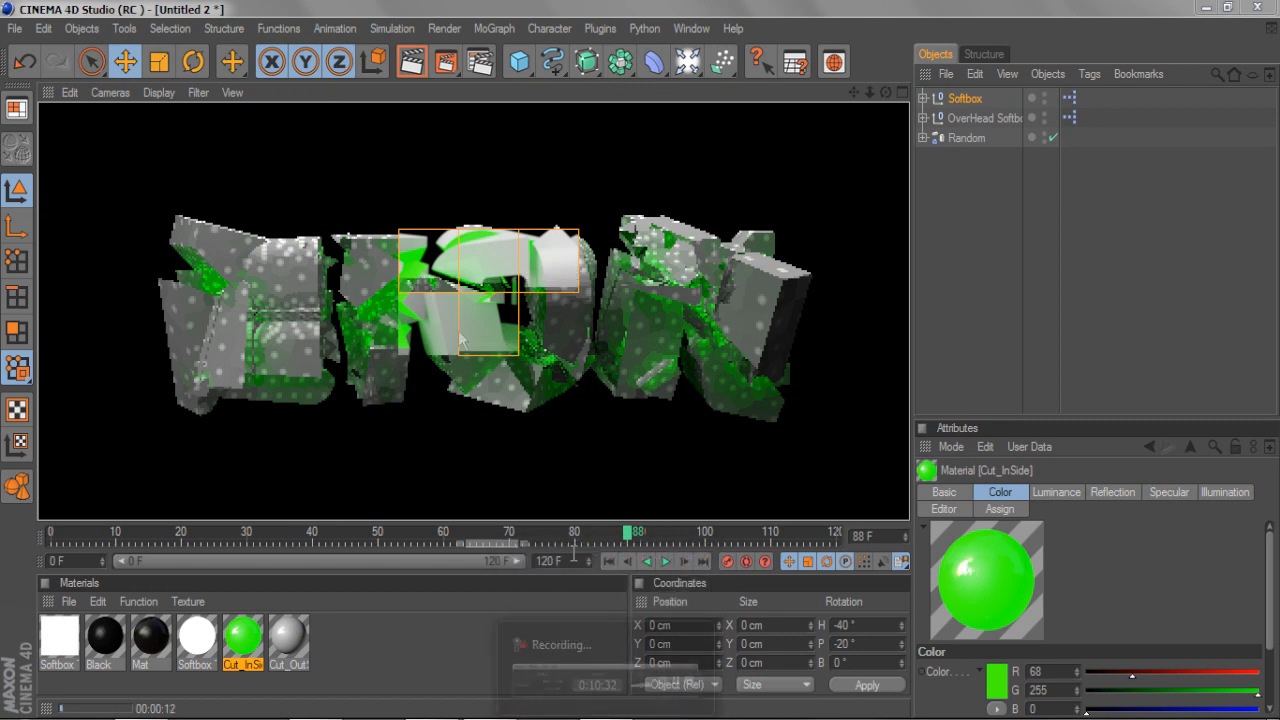
Review the reflection settings of the Cut_OutSide material.
double_click(285, 638)
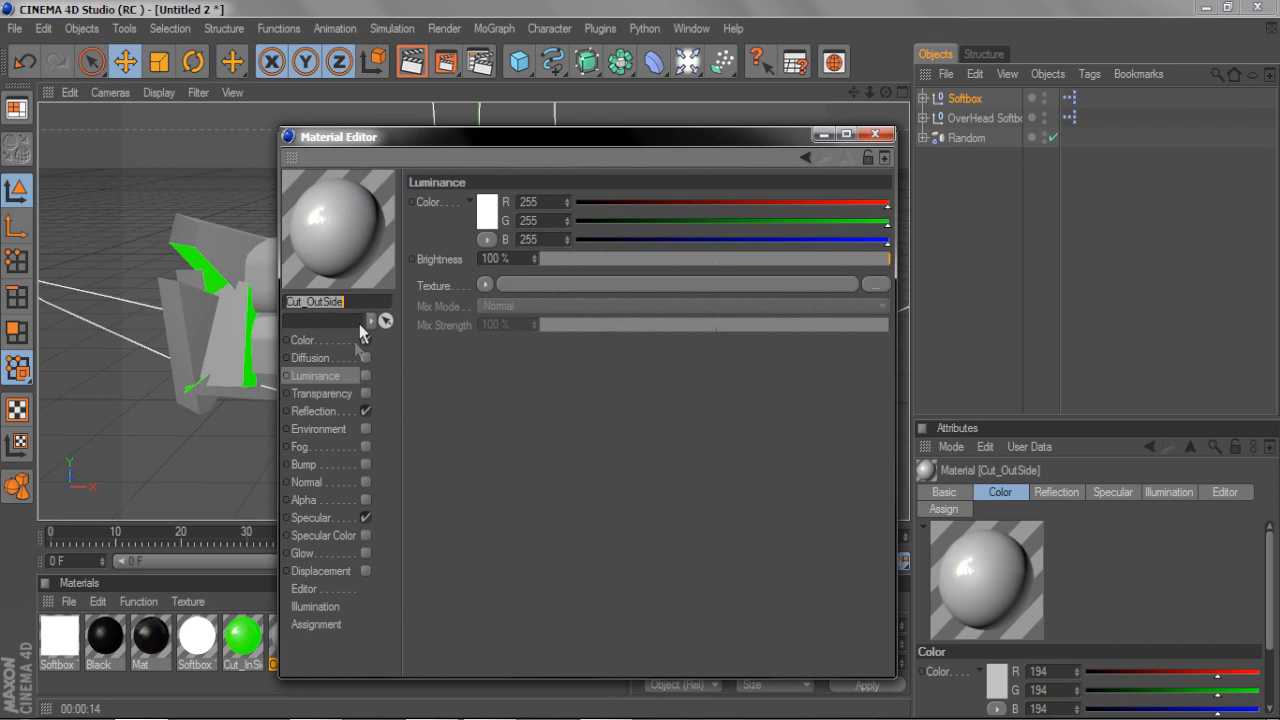
left_click(338, 426)
left_click(345, 411)
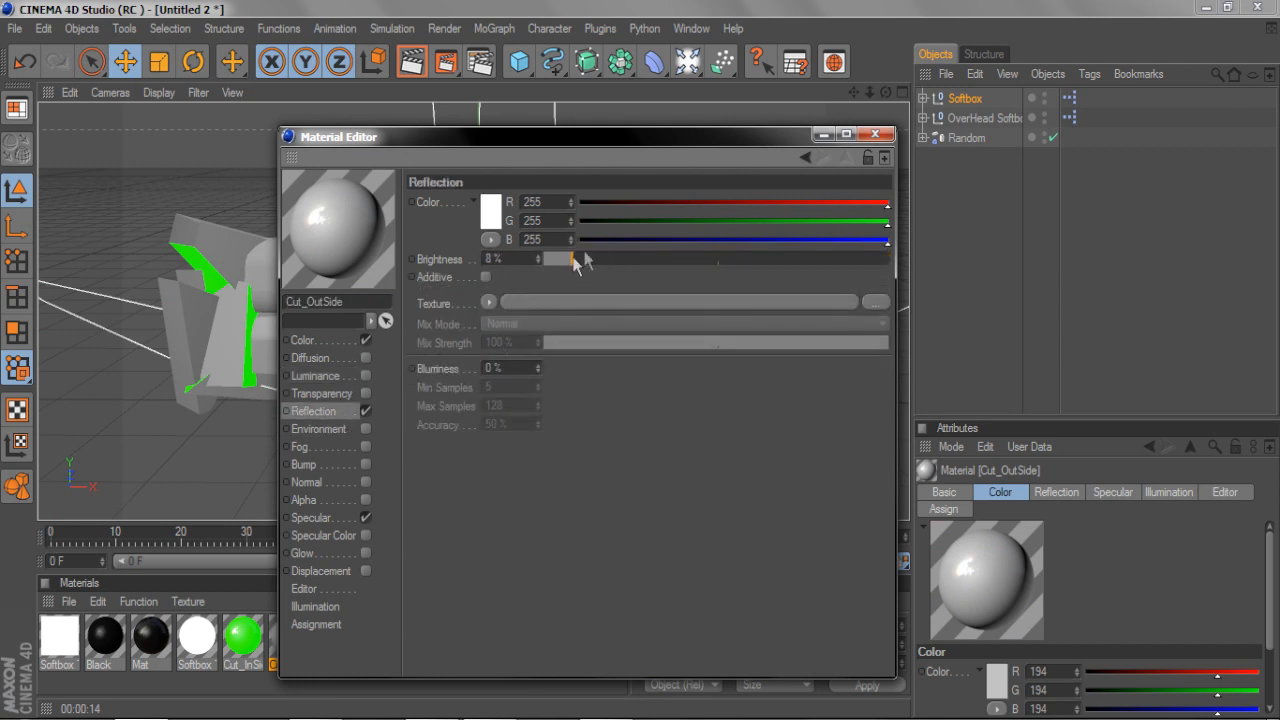
left_click(875, 133)
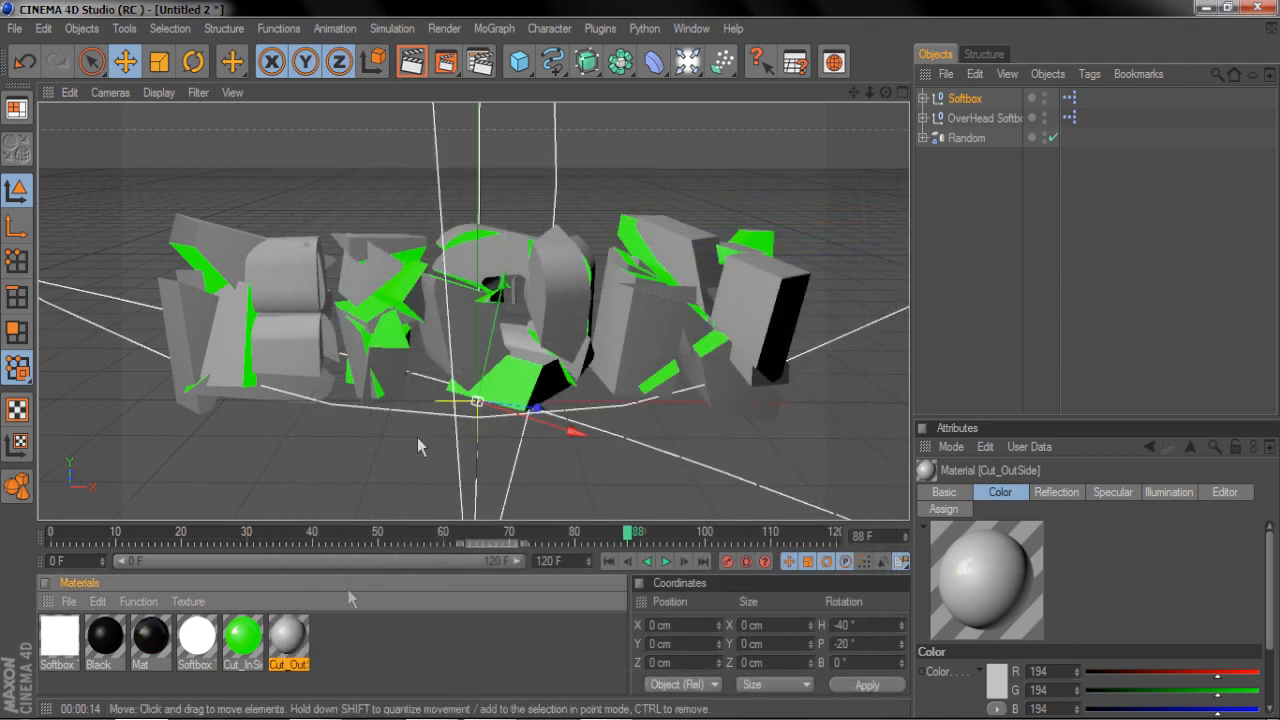
Try enabling displacement on the Cut_OutSide material and turn it off again.
double_click(288, 638)
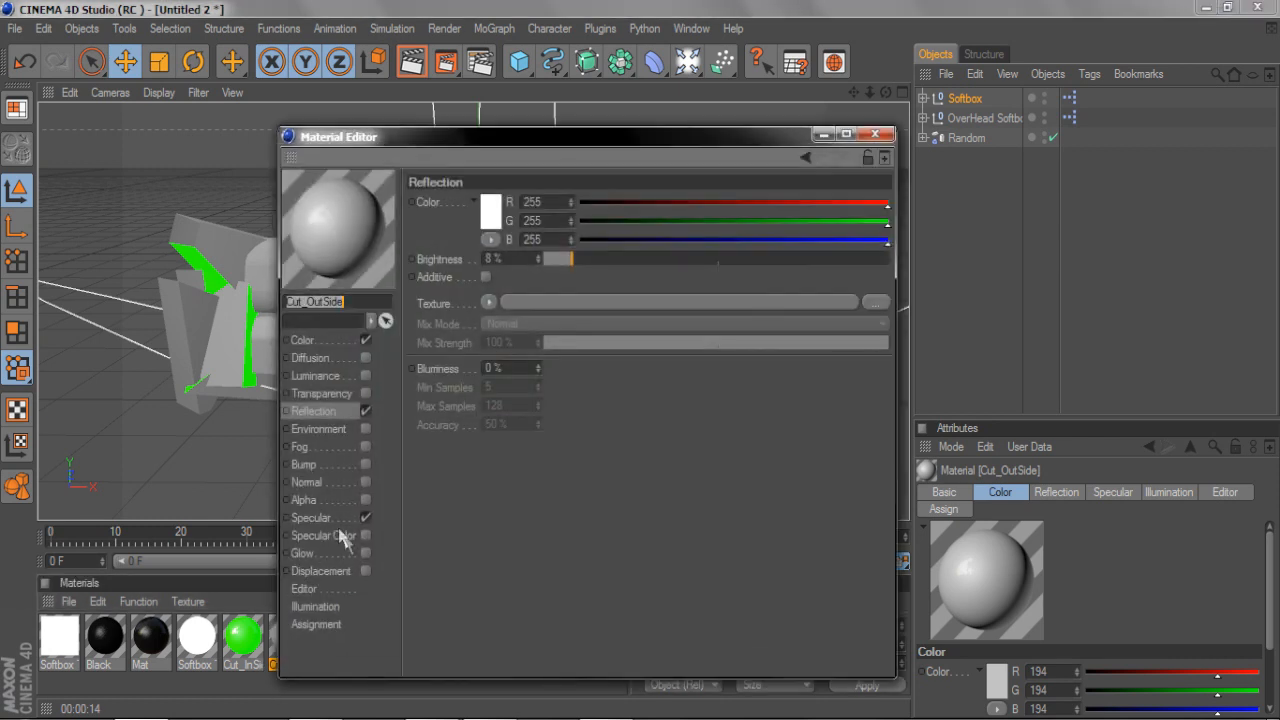
left_click(322, 571)
left_click(365, 571)
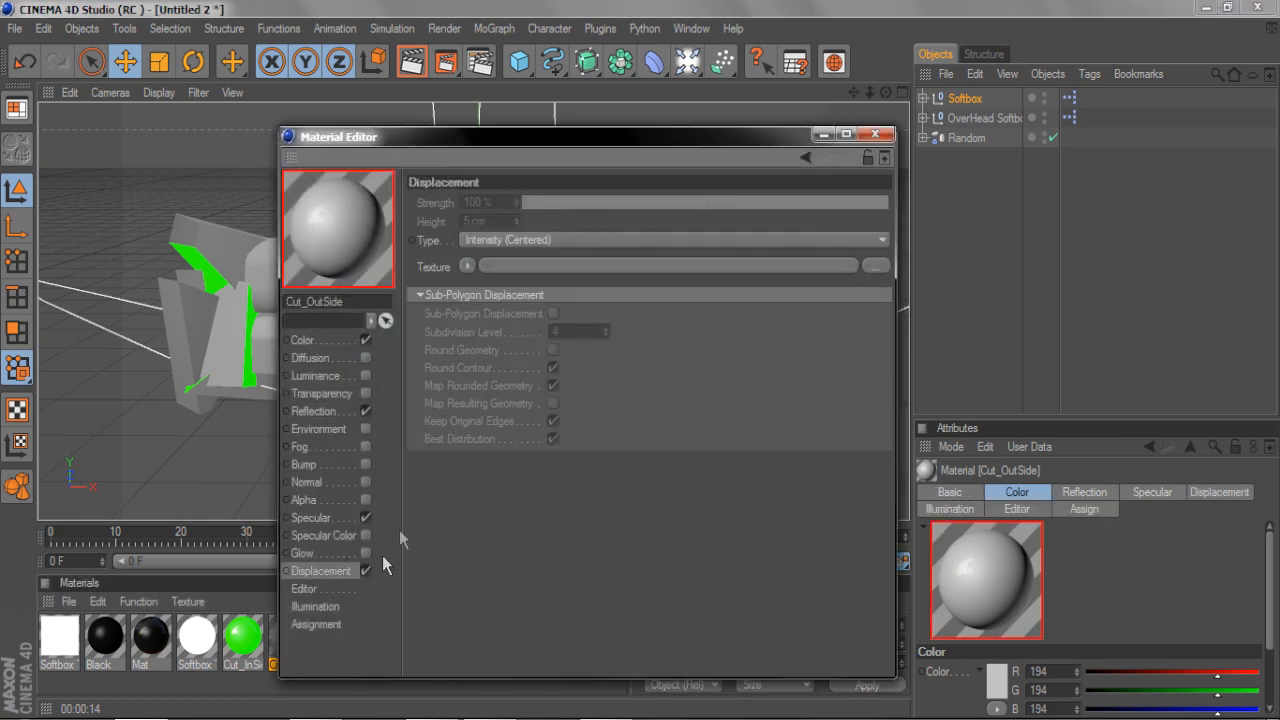
left_click(365, 571)
Add a Fresnel texture to the Cut_OutSide material's reflection with a mix strength of 20%.
left_click(330, 341)
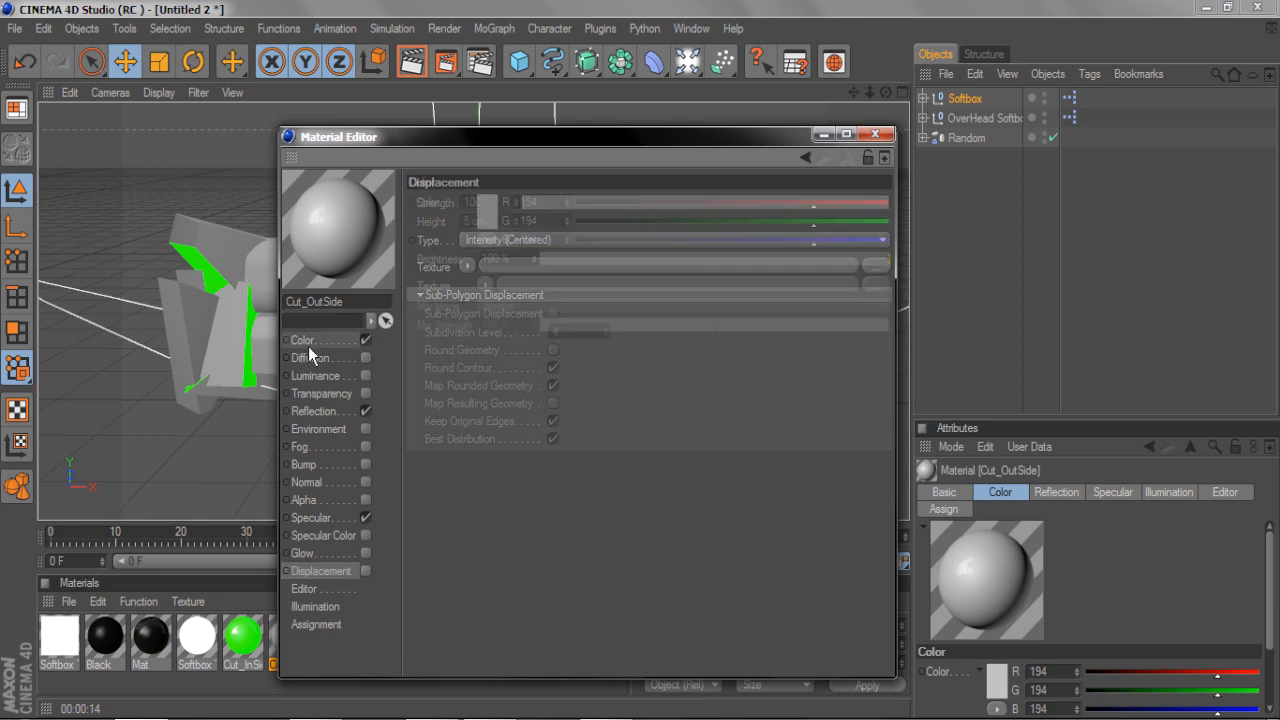
left_click(335, 412)
left_click(490, 302)
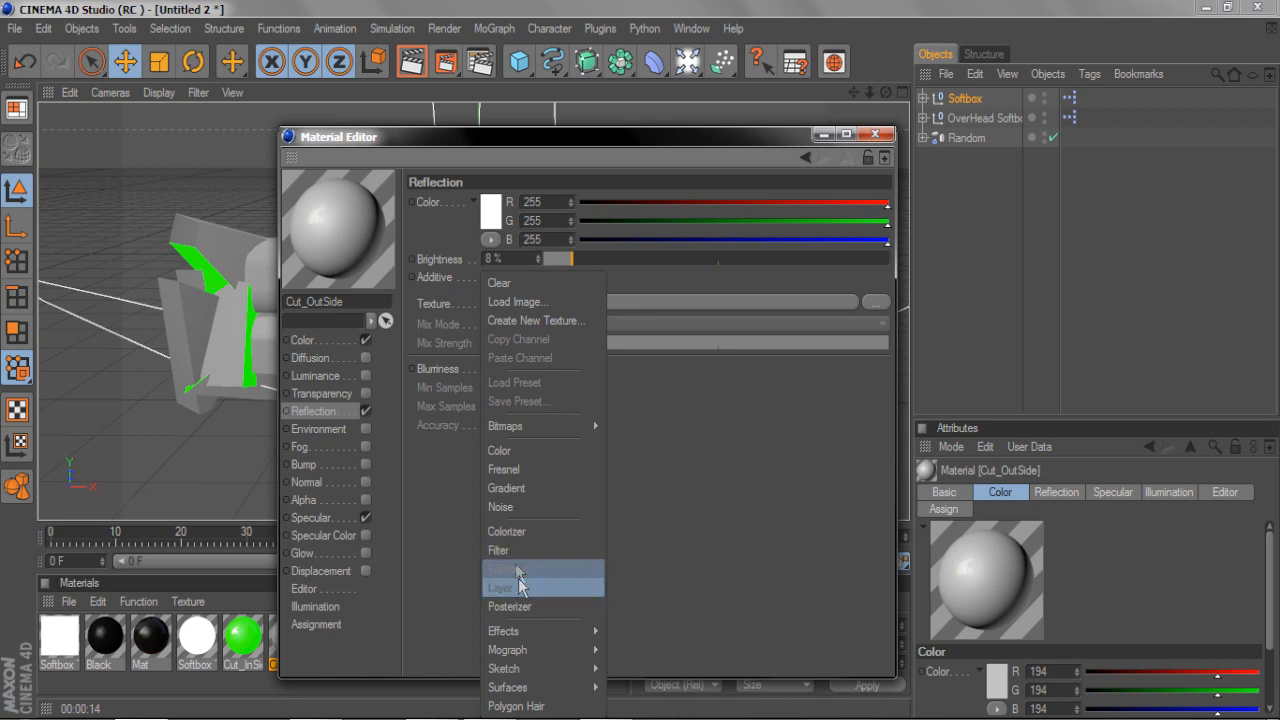
left_click(505, 469)
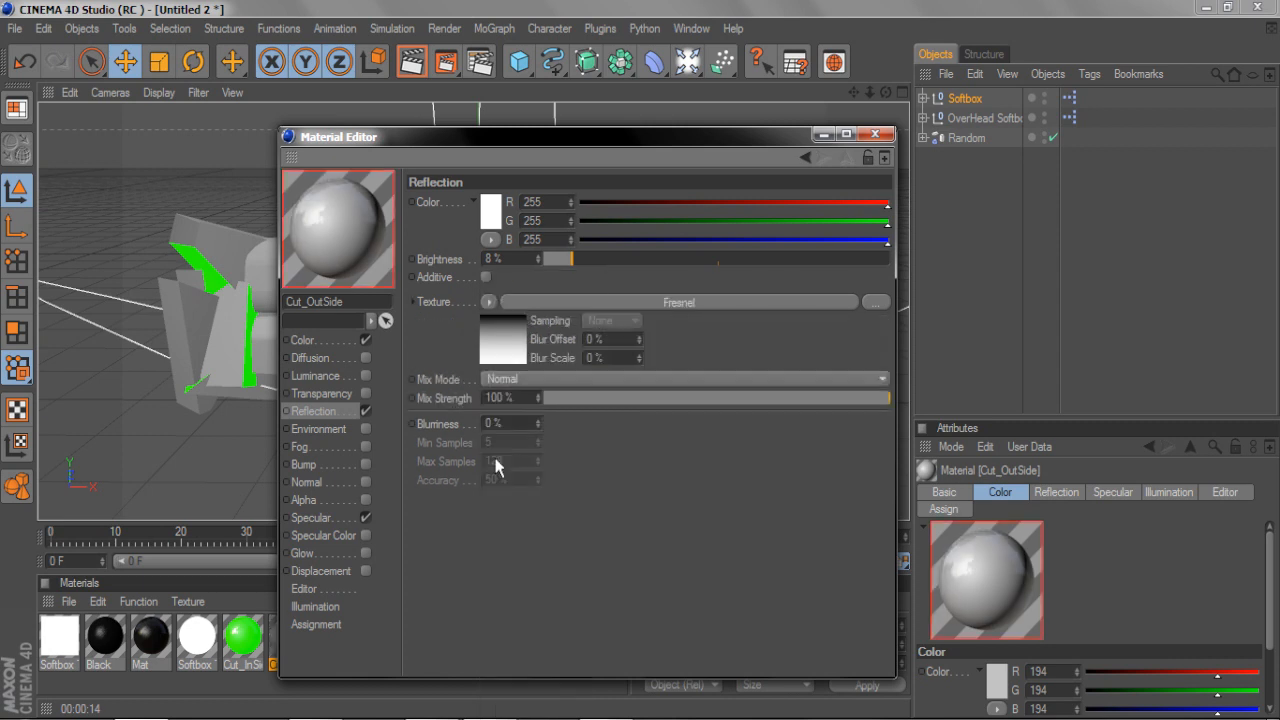
left_click(614, 400)
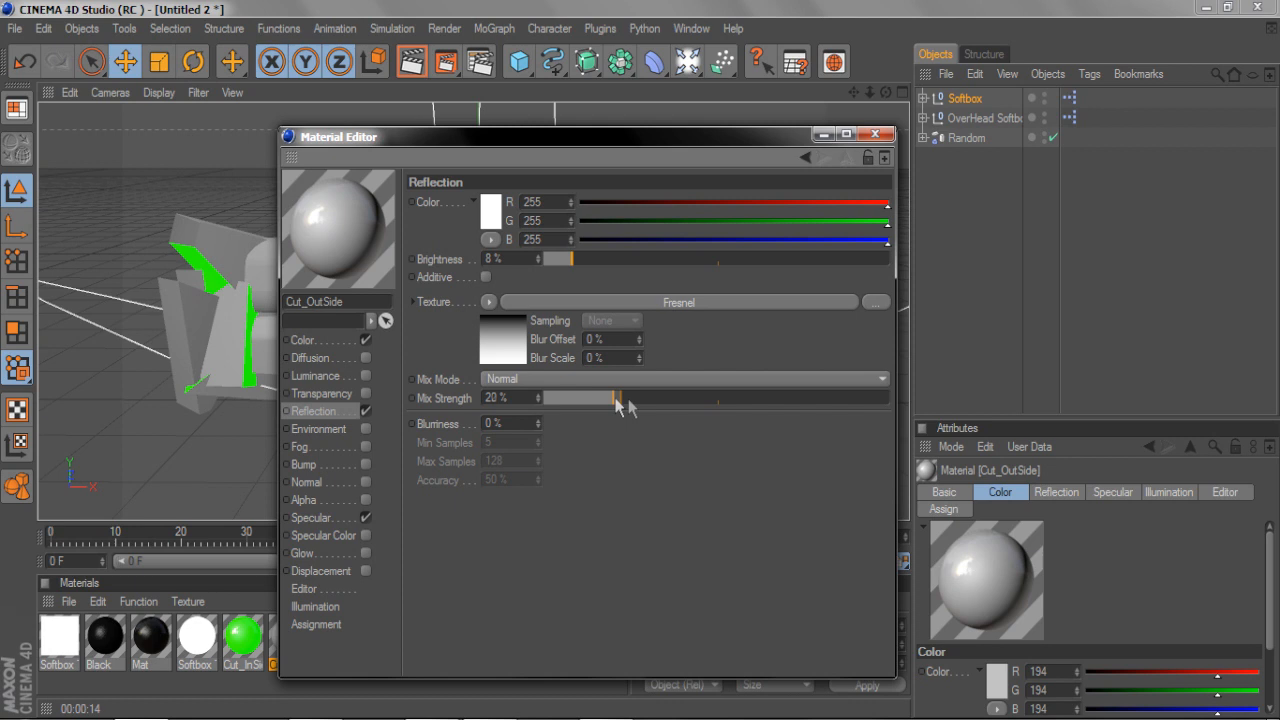
left_click(875, 134)
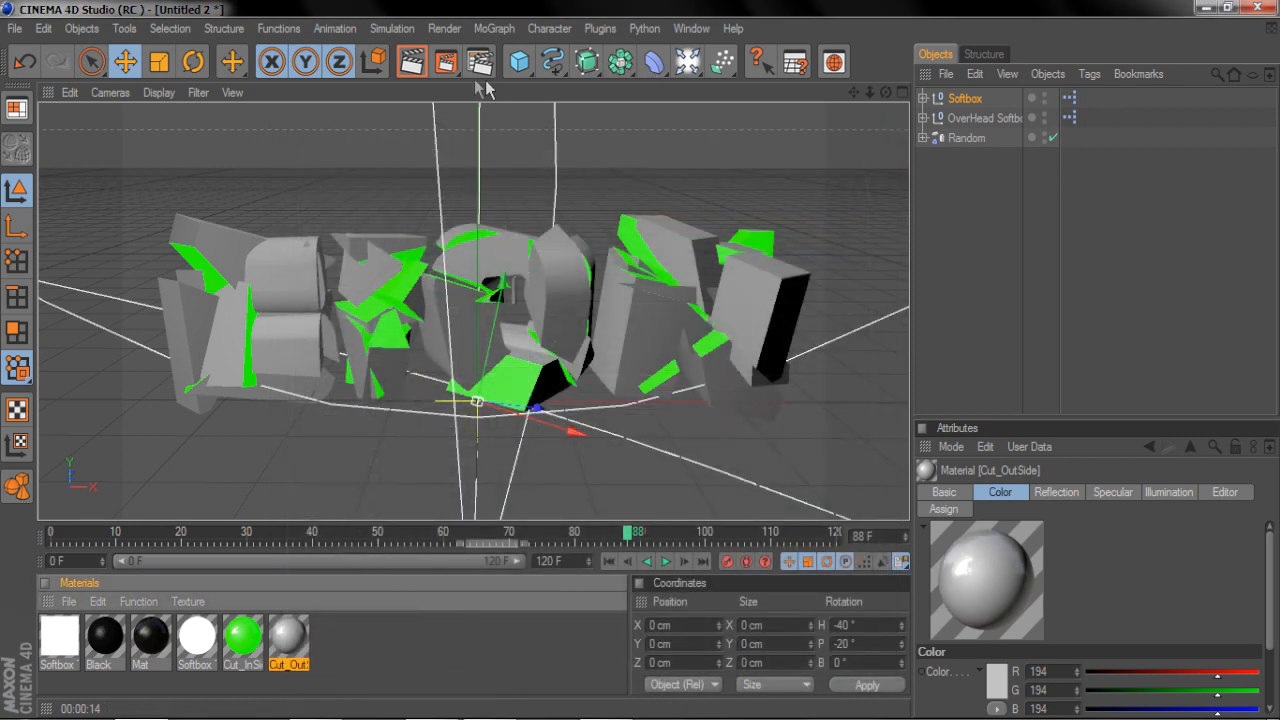
Preview-render the viewport with the Fresnel reflection, stop the render, and move the timeline to frame 51.
left_click(411, 62)
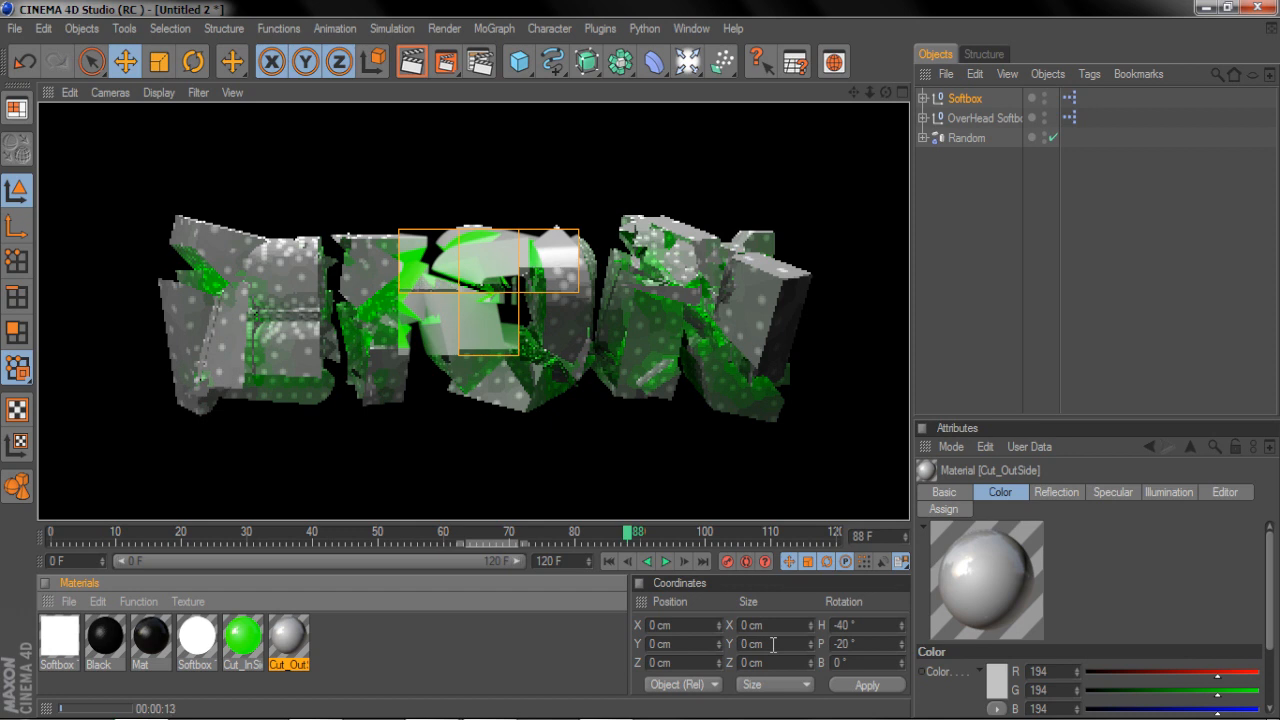
left_click(635, 423)
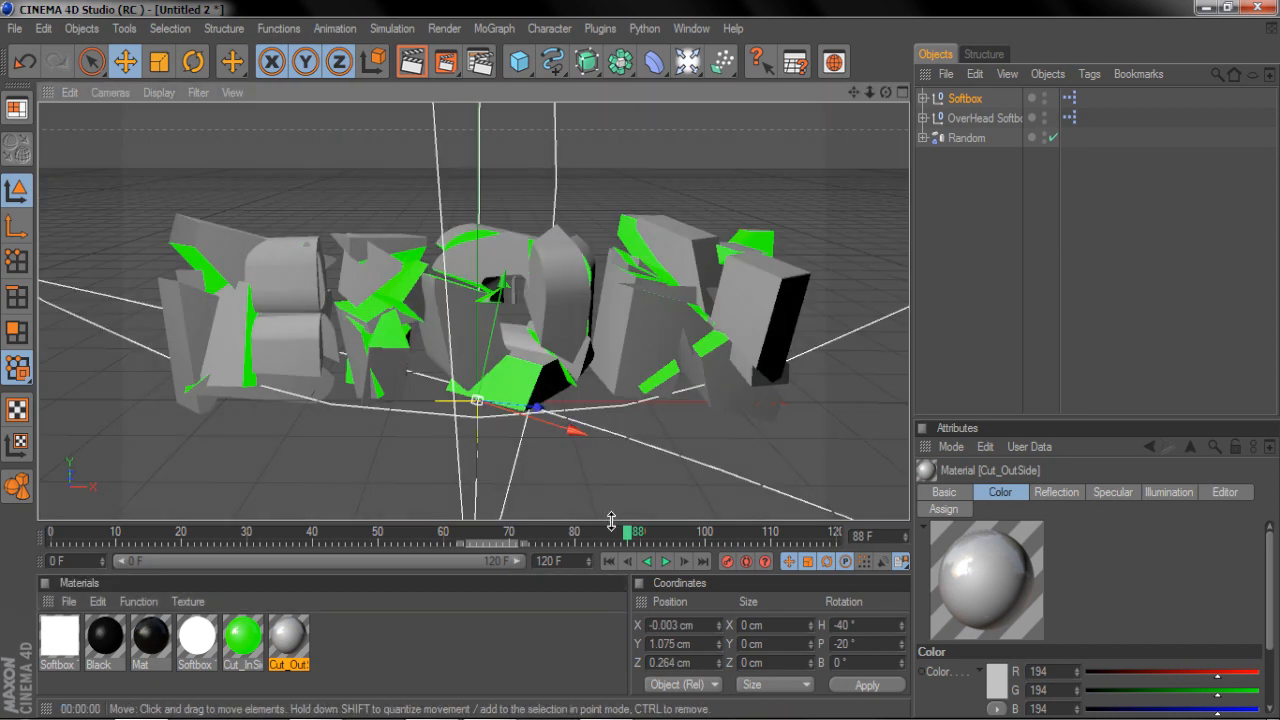
left_click_drag(628, 540, 390, 518)
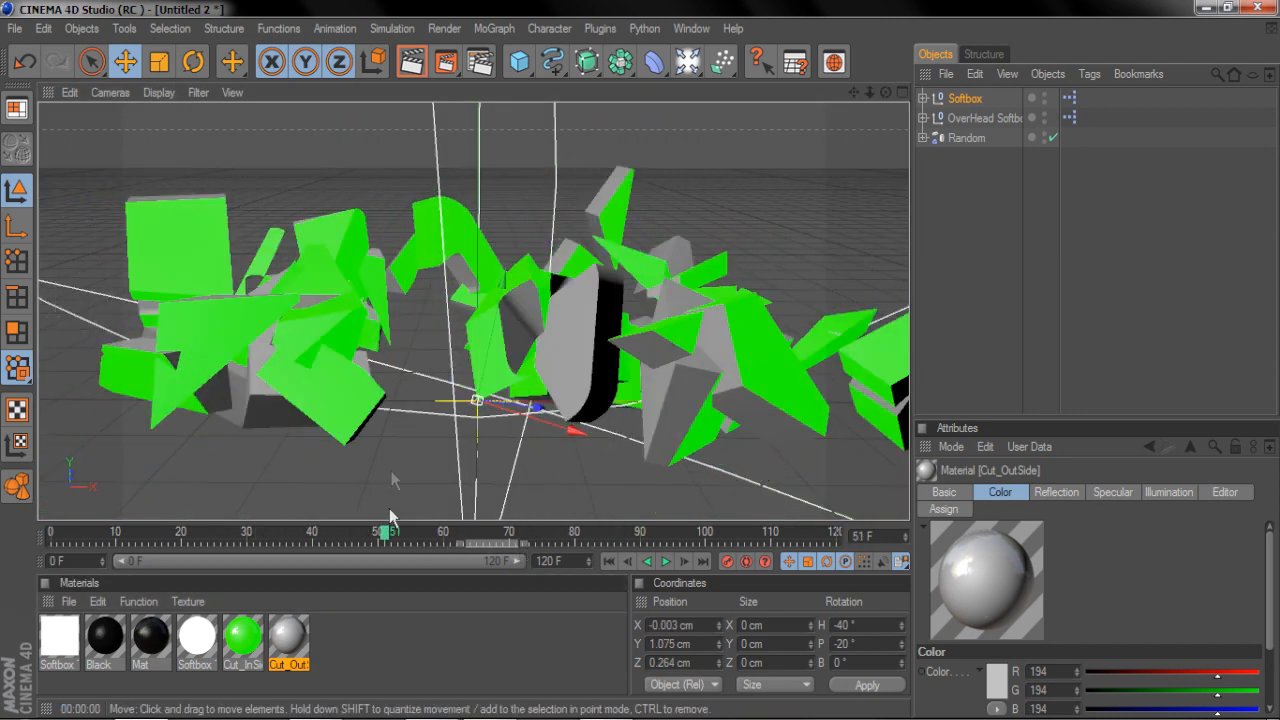
Keep the green colours of the Cut_InSide material and lower its luminance brightness to roughly a quarter.
double_click(245, 638)
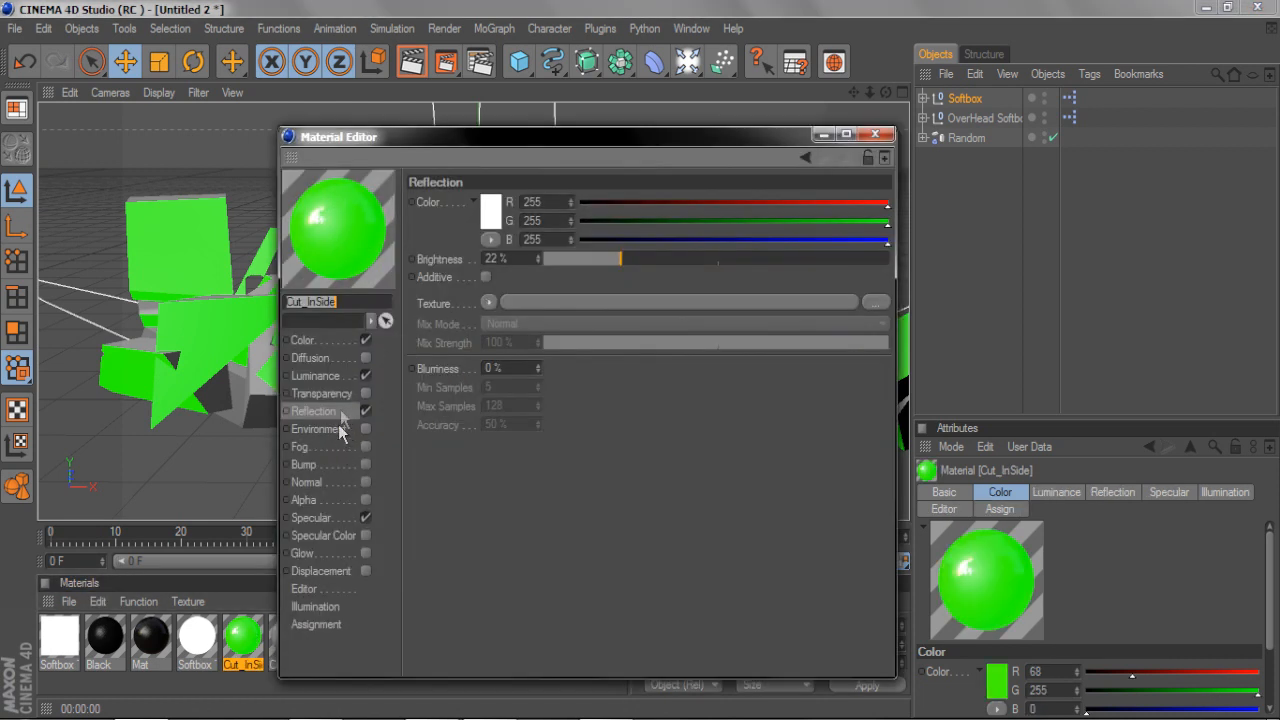
left_click(340, 341)
left_click(487, 208)
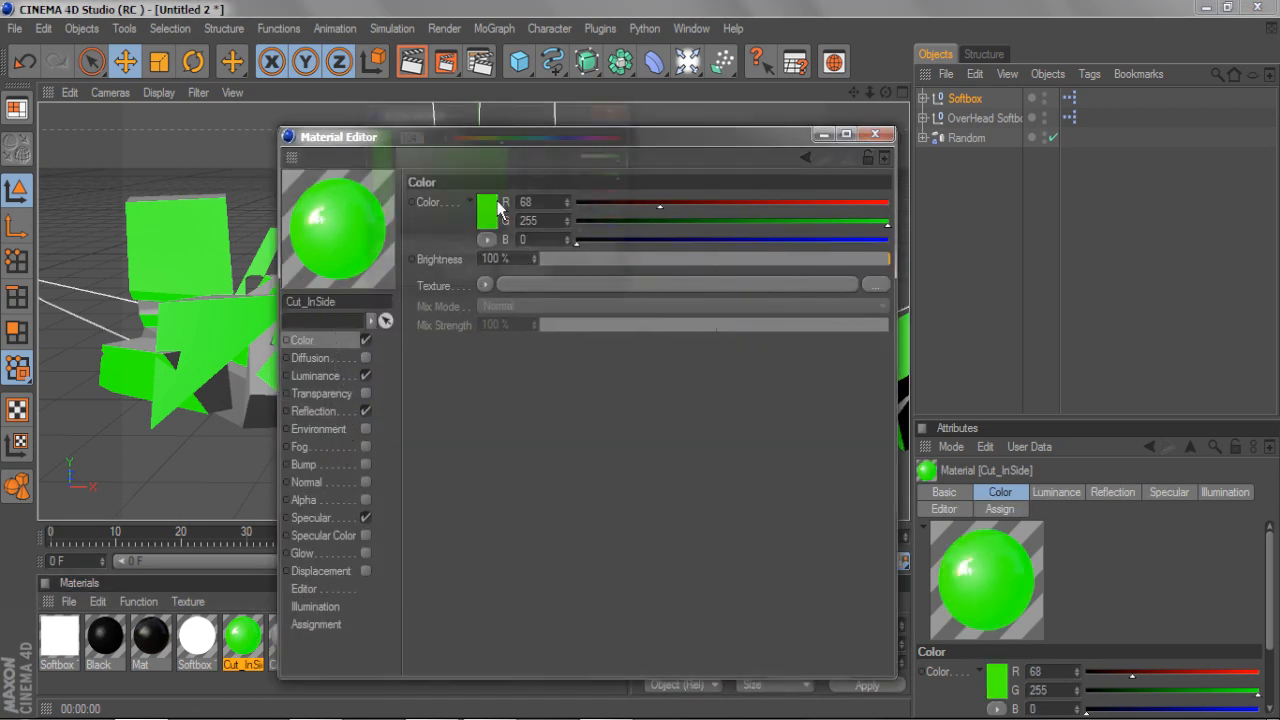
left_click(465, 280)
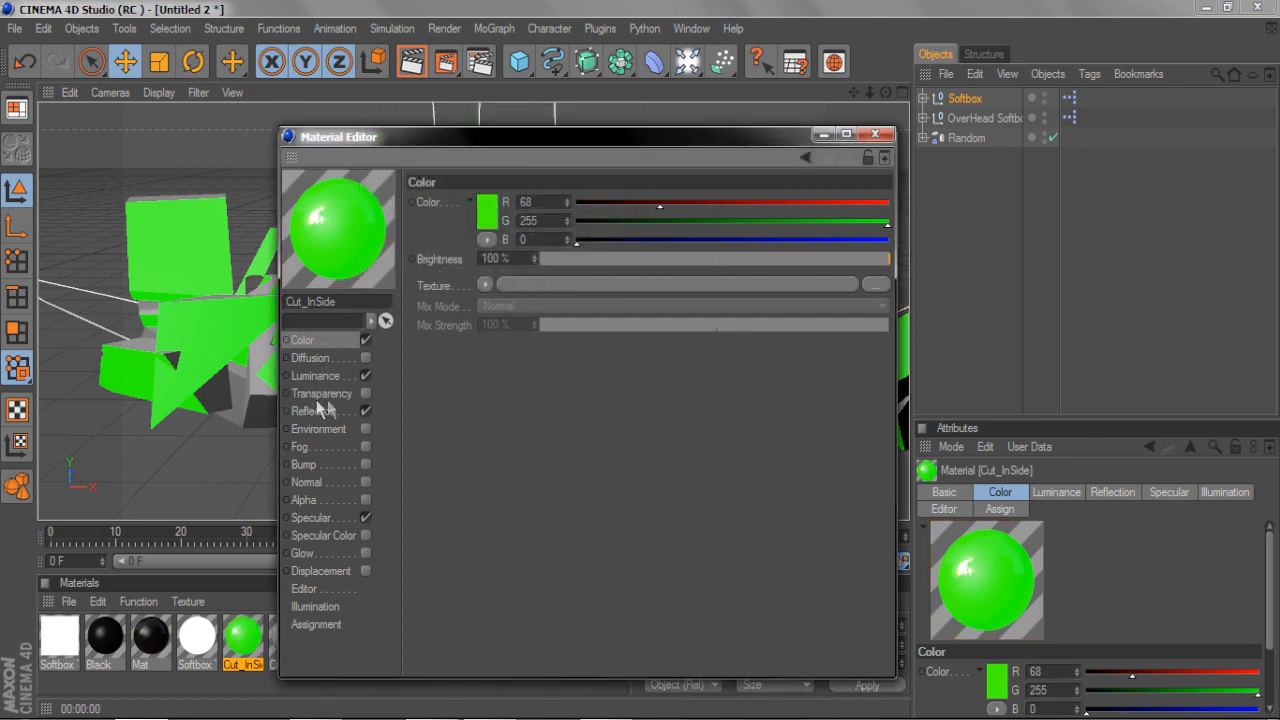
left_click(338, 378)
left_click(489, 215)
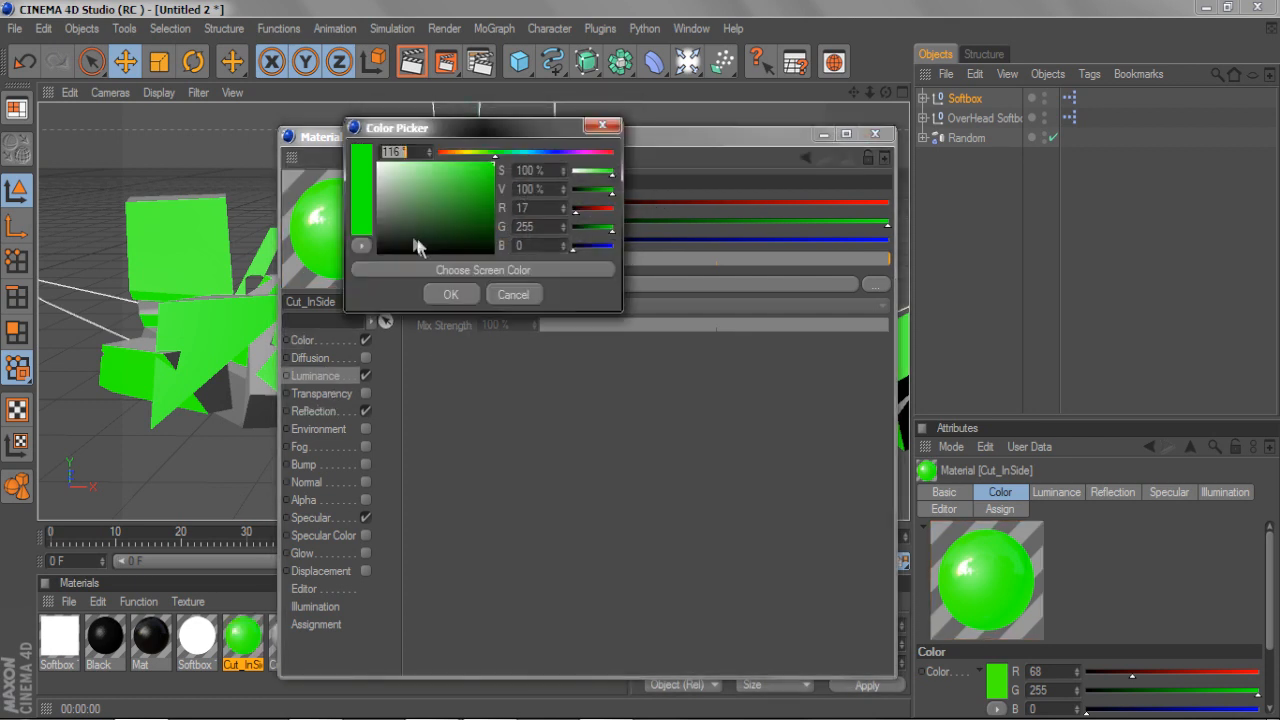
left_click(441, 296)
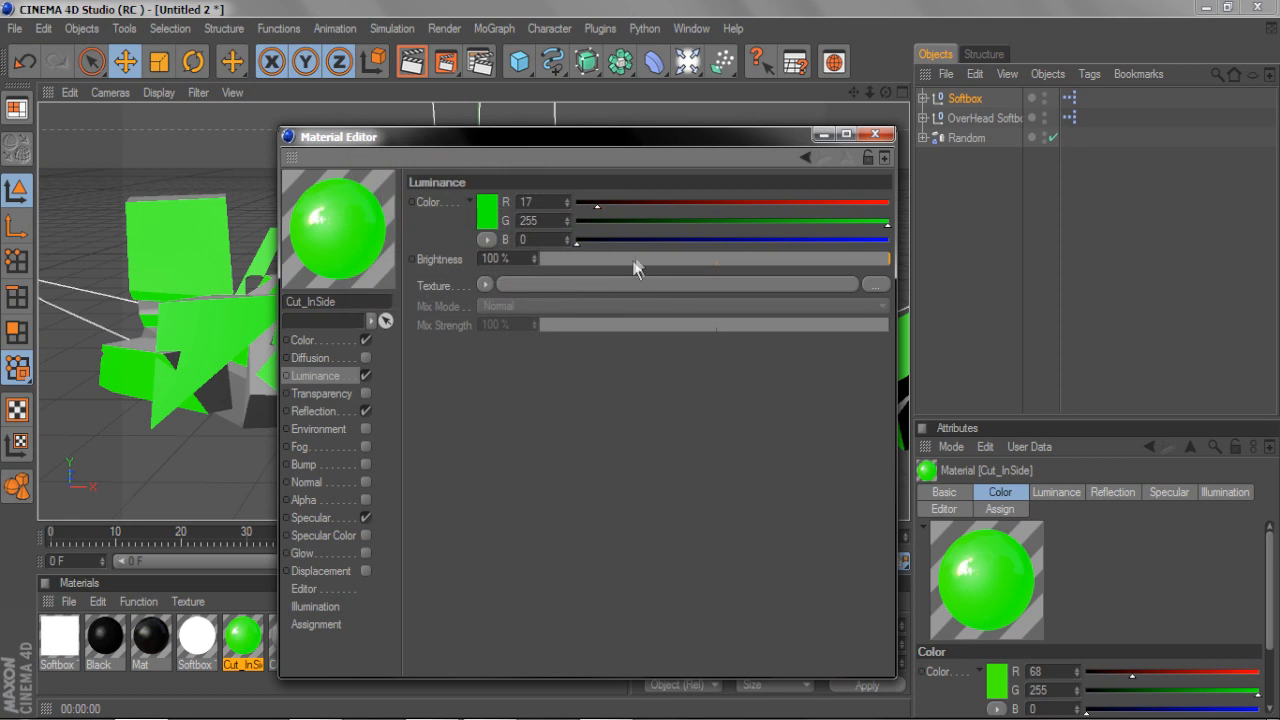
left_click(634, 258)
left_click(876, 137)
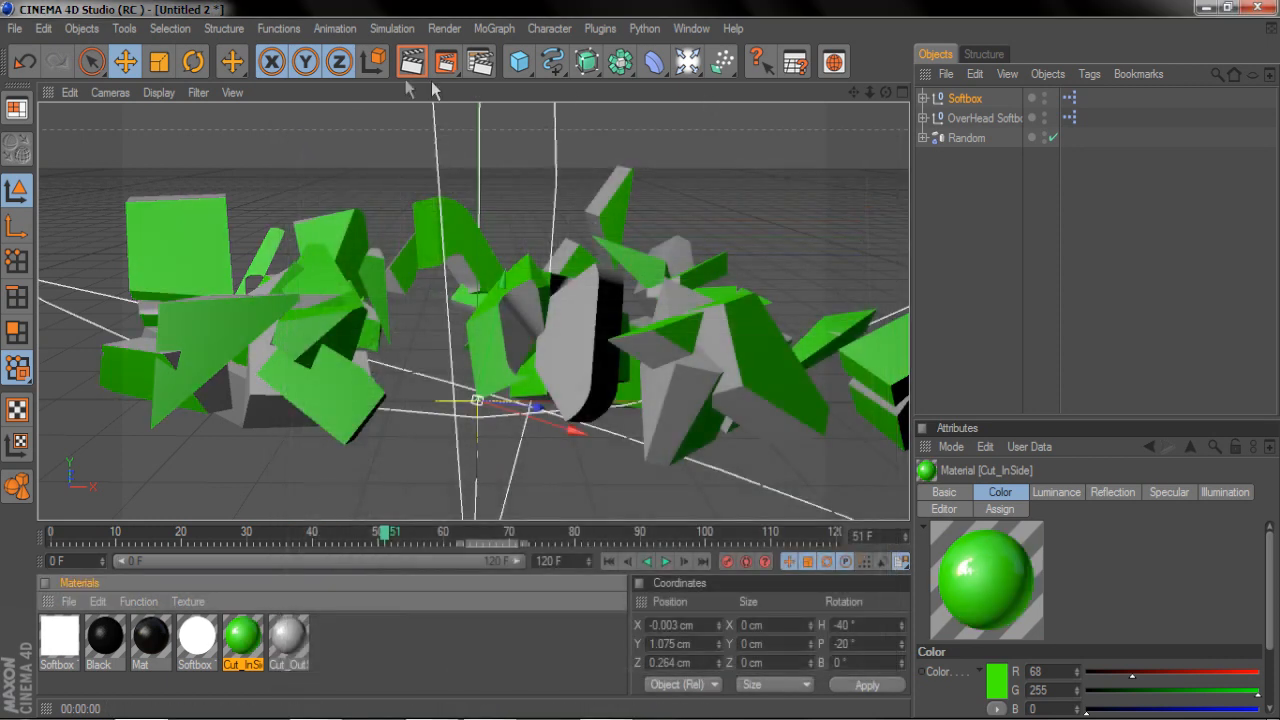
Preview-render the scattered pieces at frame 51 to check the dimmer green material.
left_click(412, 63)
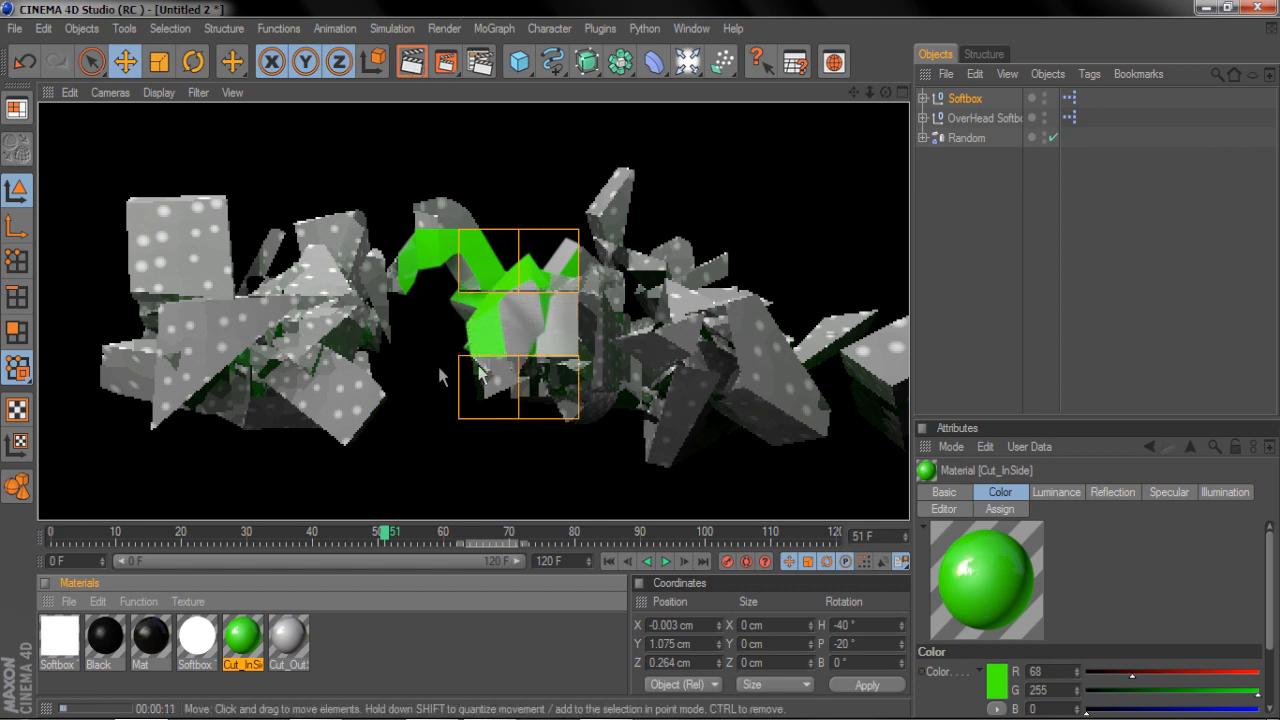
left_click(440, 443)
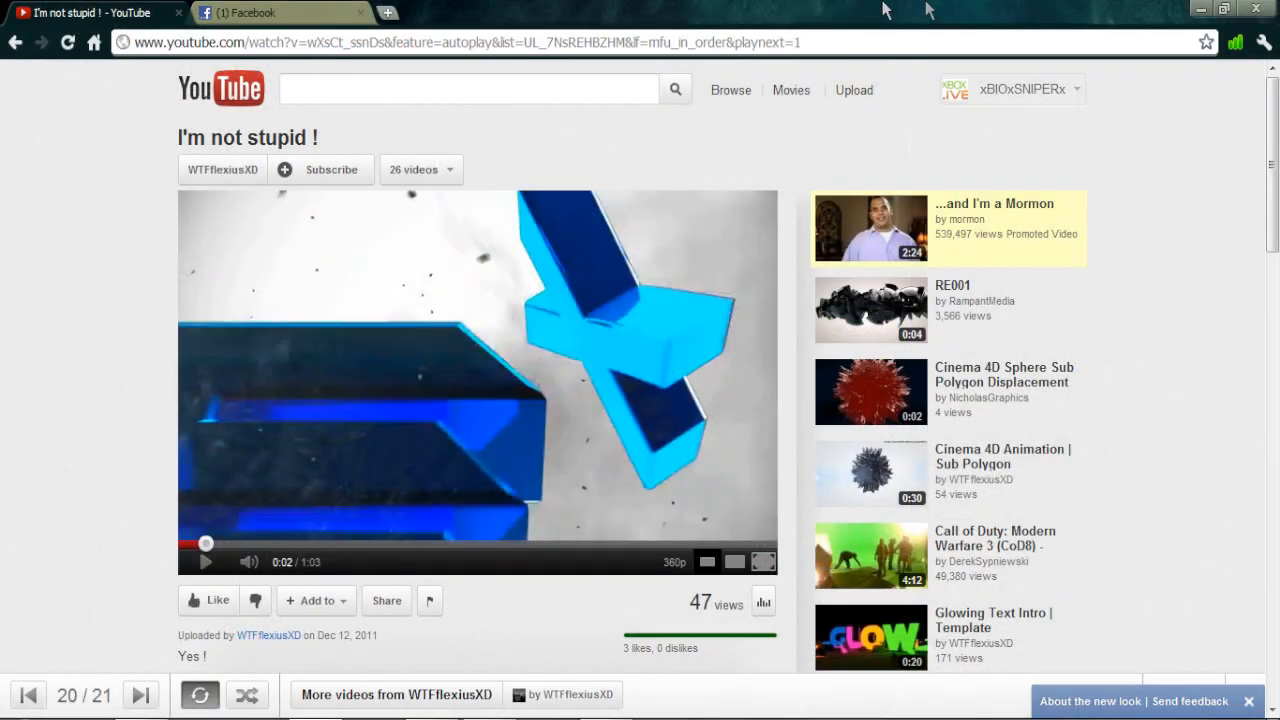
In the browser, open the signed-in account's YouTube channel and look through its uploaded videos.
left_click(1012, 89)
left_click(960, 150)
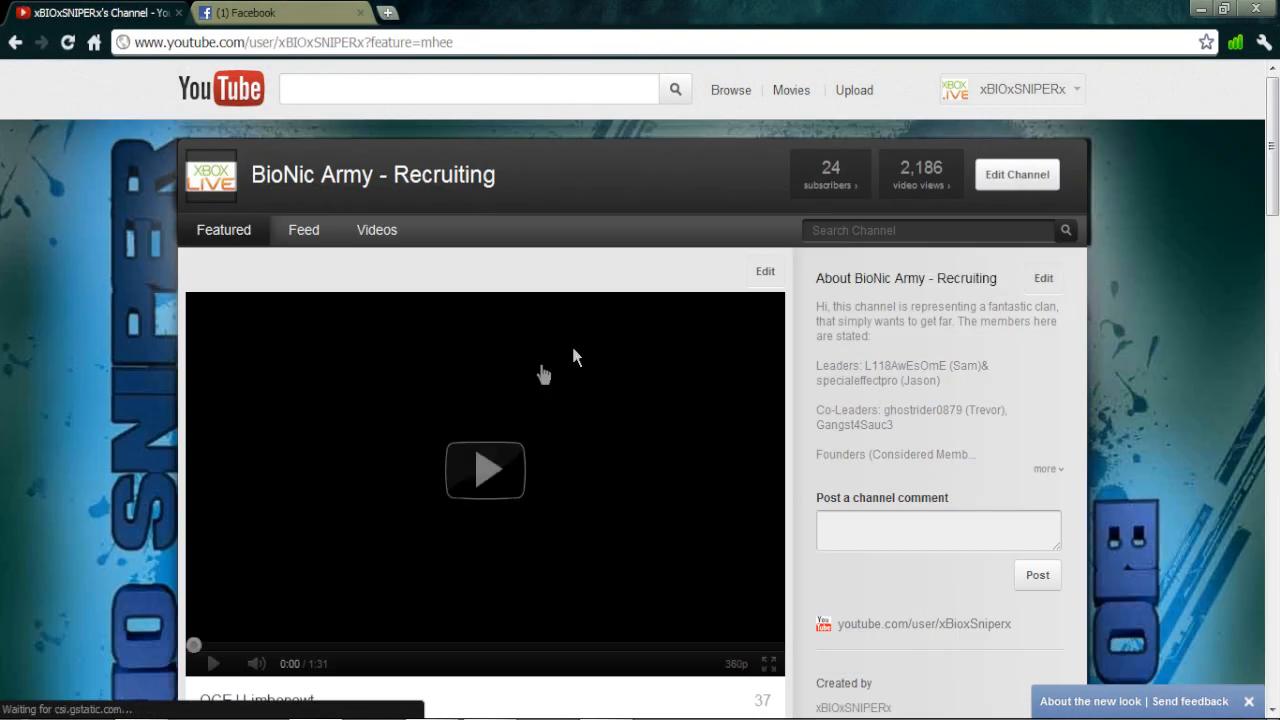
scroll(484, 430, "down", 1)
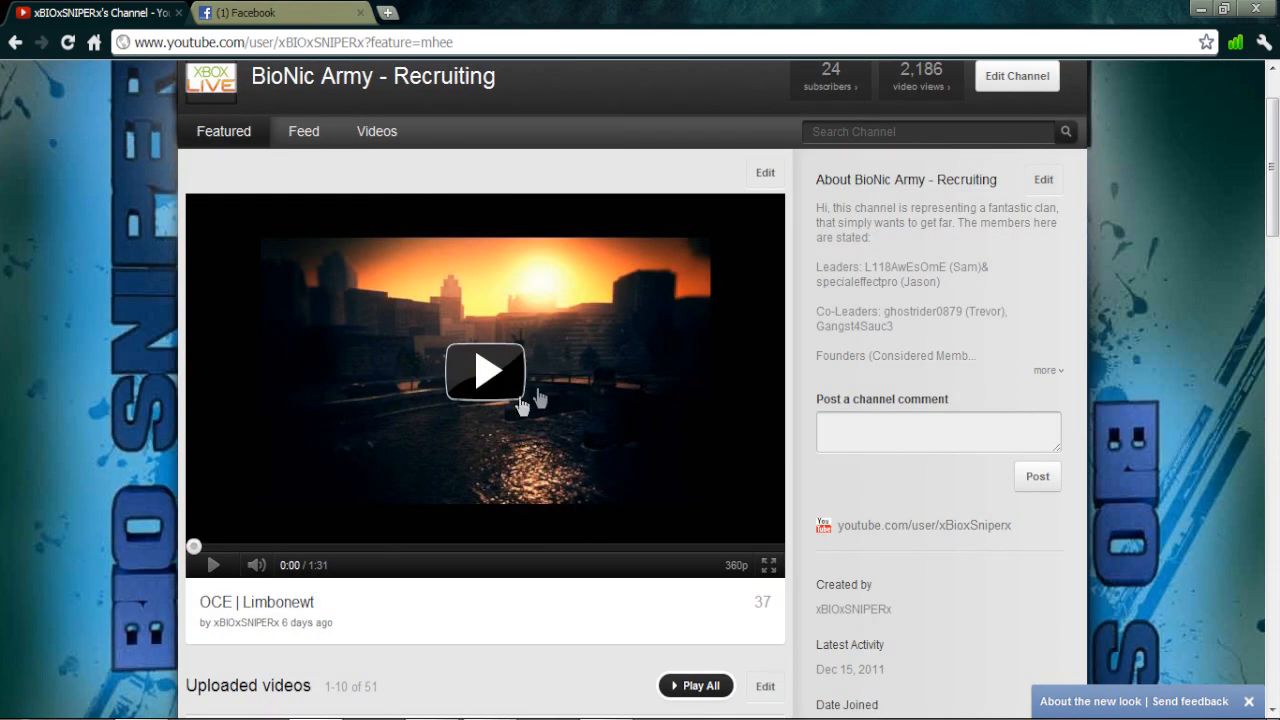
scroll(538, 398, "down", 7)
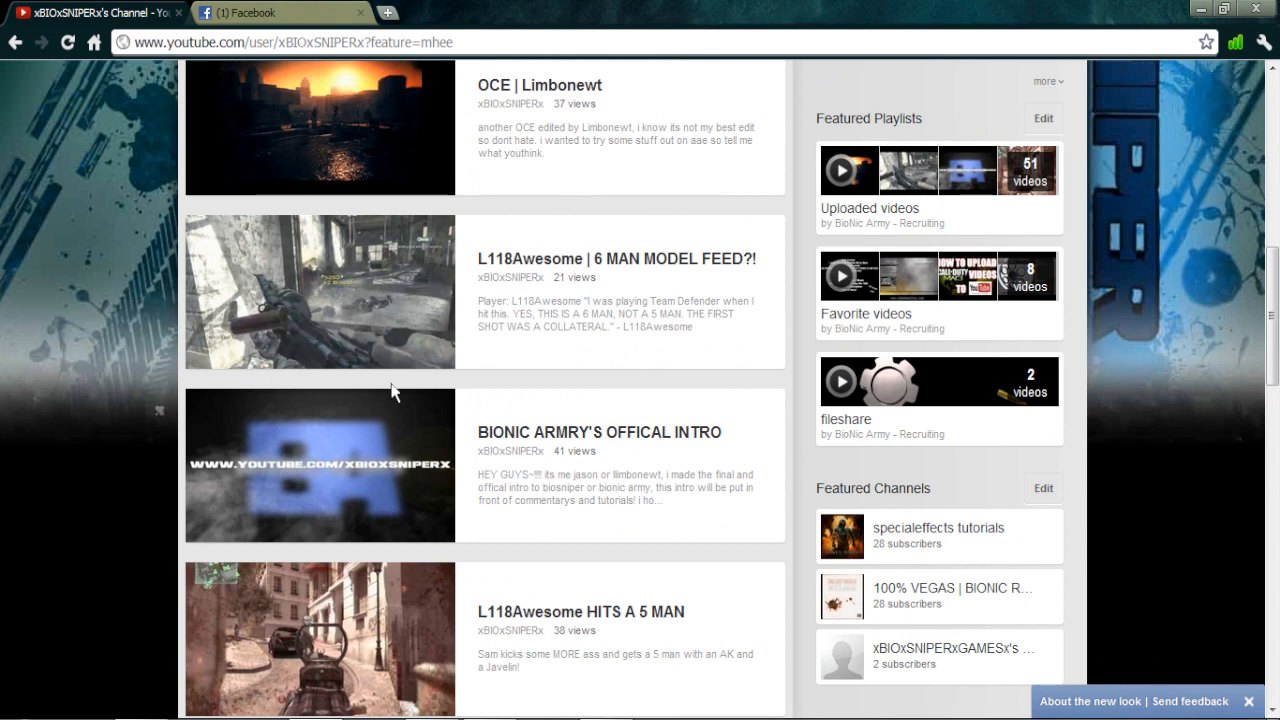
scroll(392, 392, "down", 1)
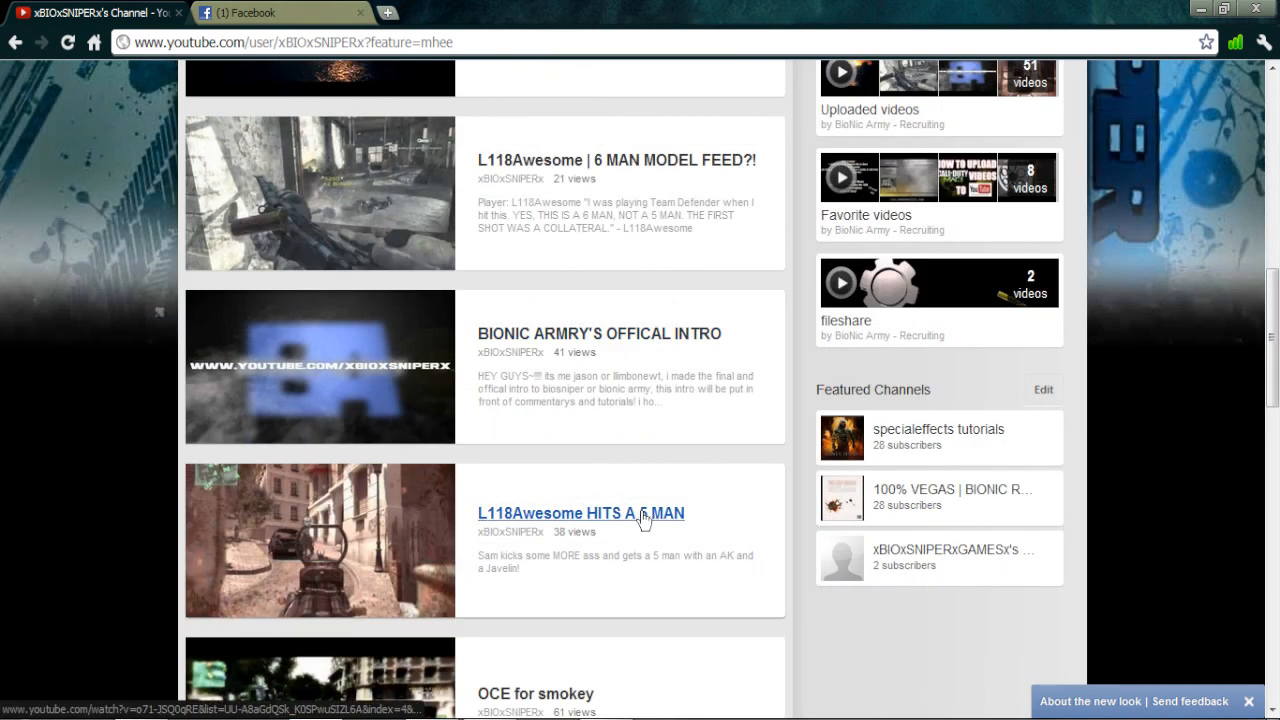
scroll(471, 660, "down", 3)
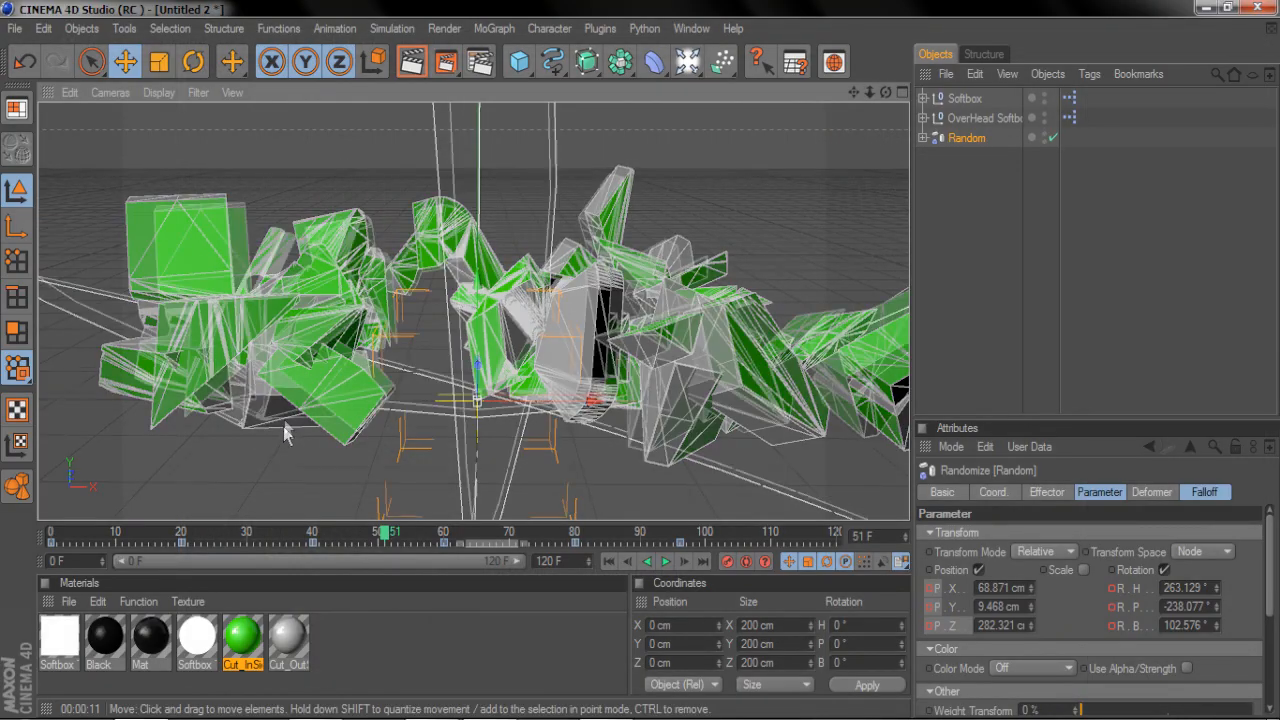
left_click_drag(286, 428, 320, 333, "alt")
right_click_drag(320, 333, 558, 548, "alt")
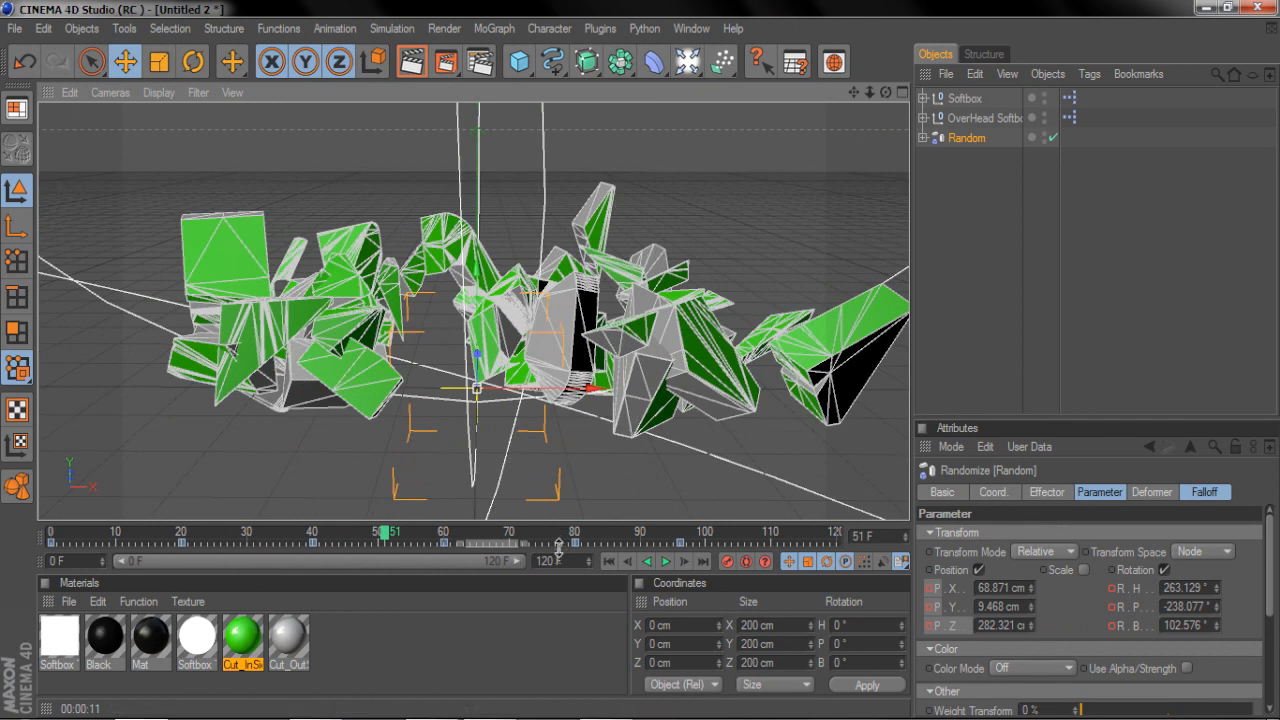
left_click(757, 717)
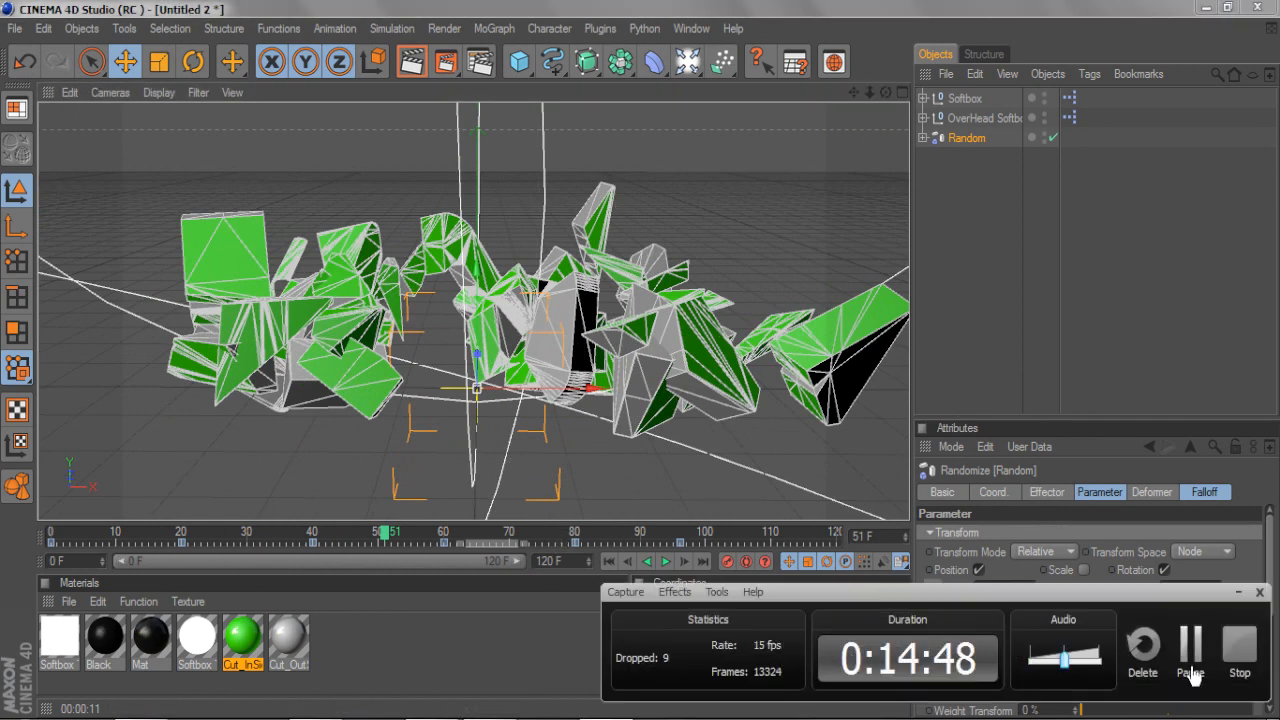
left_click(1191, 646)
right_click_drag(556, 388, 538, 466, "alt")
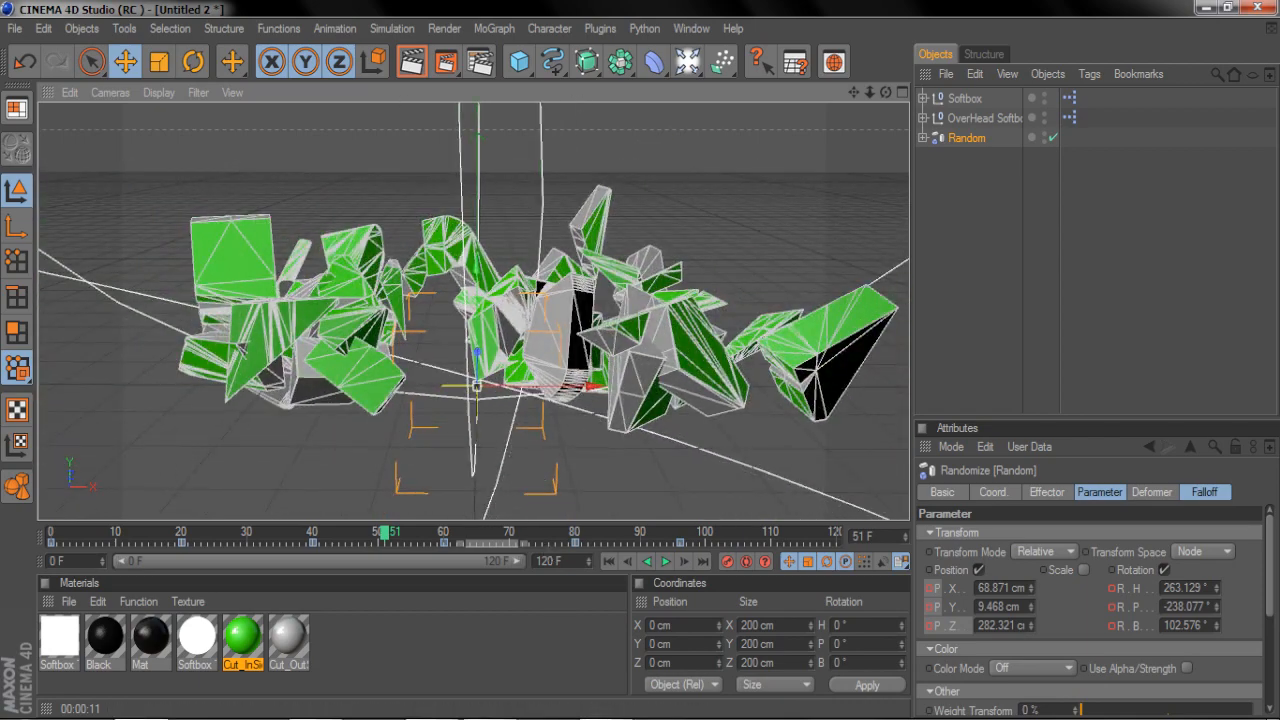